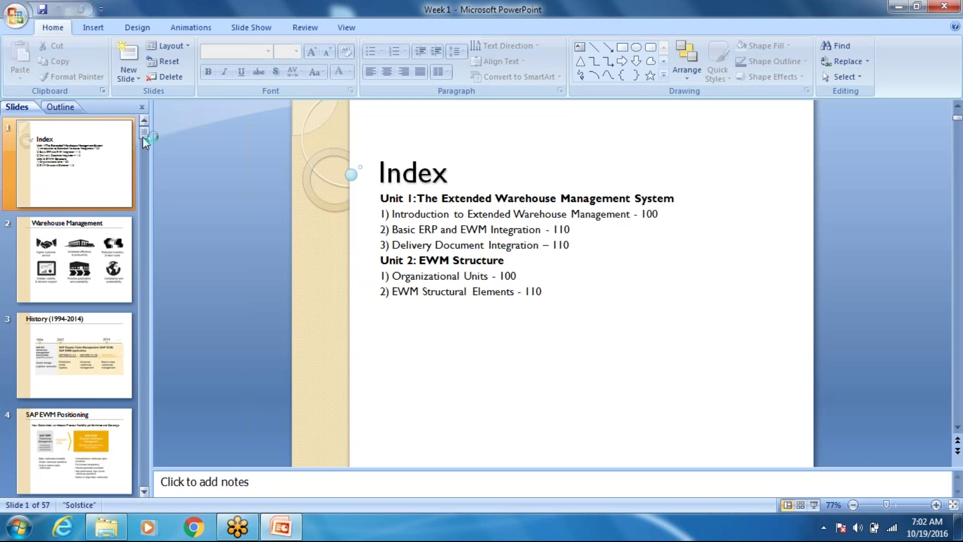
Move through the slide thumbnails to slide 42, the Storage Bins bin-generation example.
drag(144, 132, 144, 409)
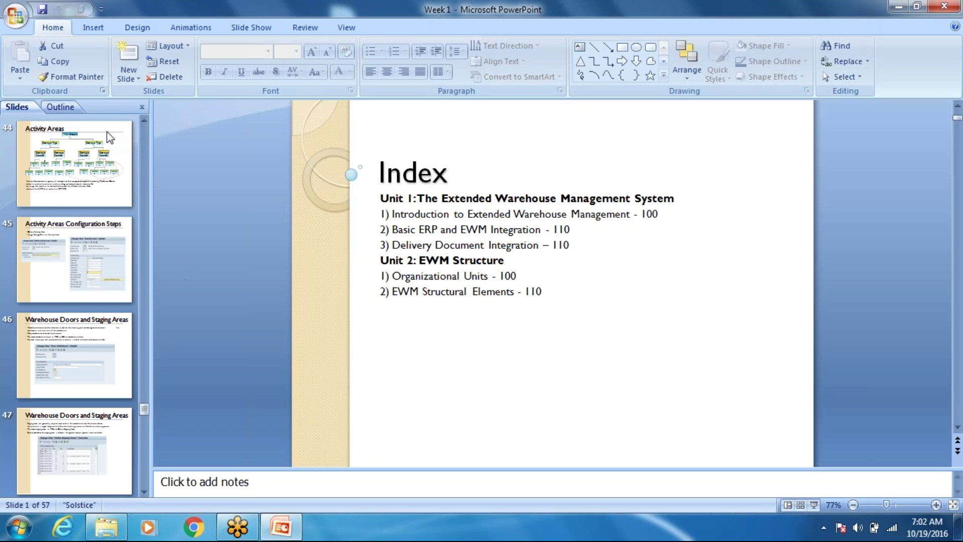
scroll(57, 203, up, 1)
click(57, 175)
scroll(75, 251, up, 1)
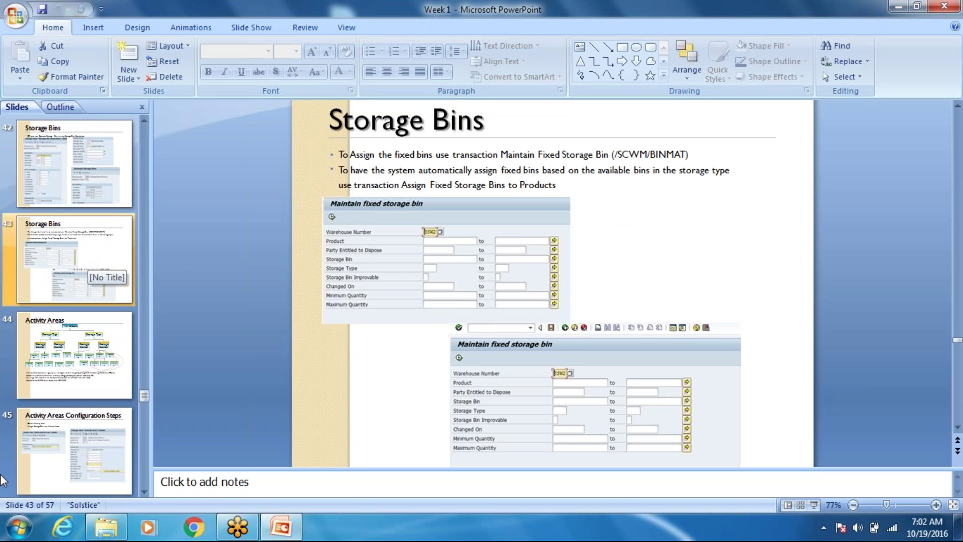
click(83, 165)
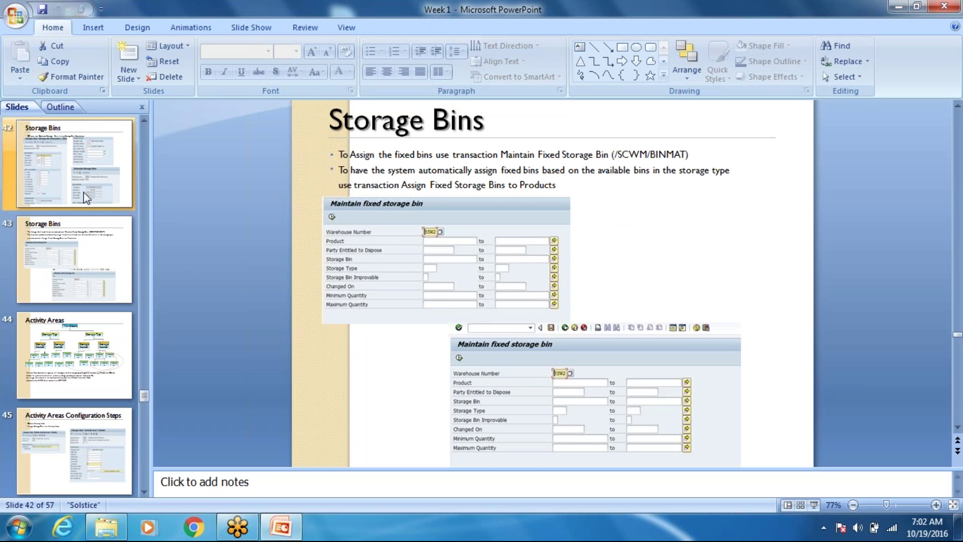
click(141, 494)
click(142, 492)
click(142, 493)
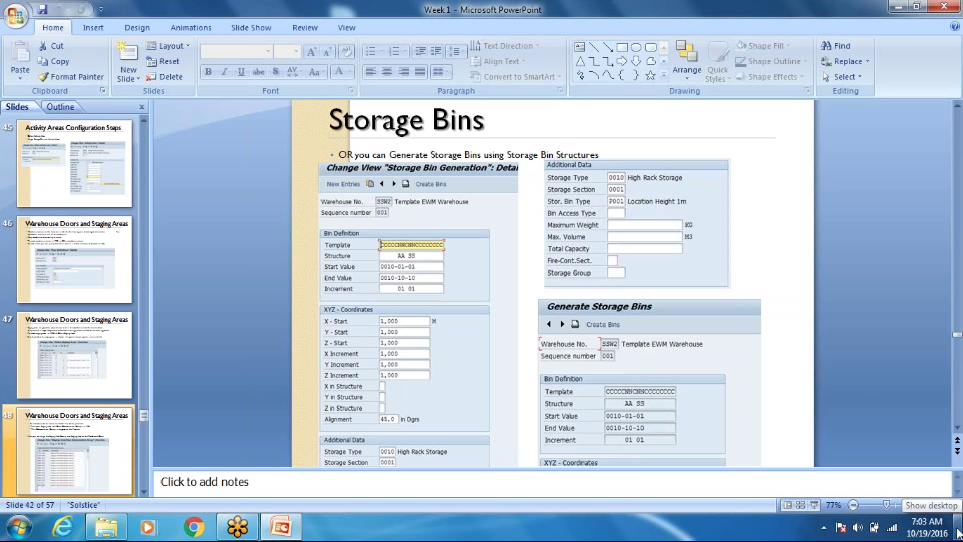
Launch SAP Logon from the desktop shortcut, allowing it to run.
click(958, 533)
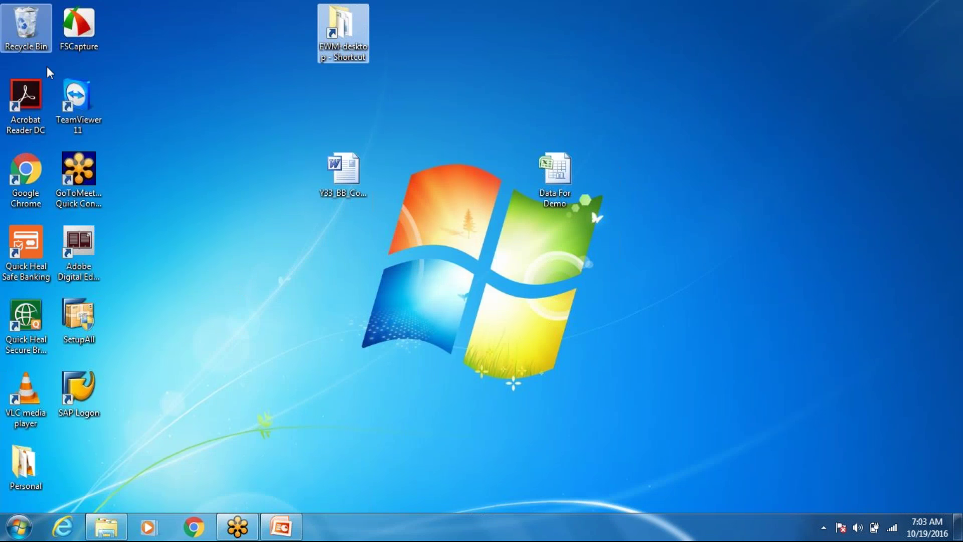
click(83, 387)
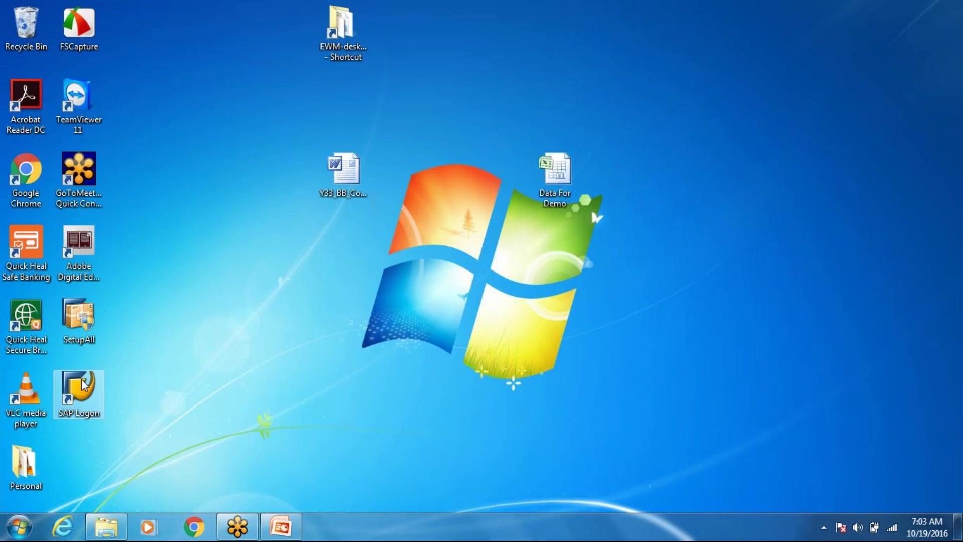
double_click(83, 387)
click(522, 279)
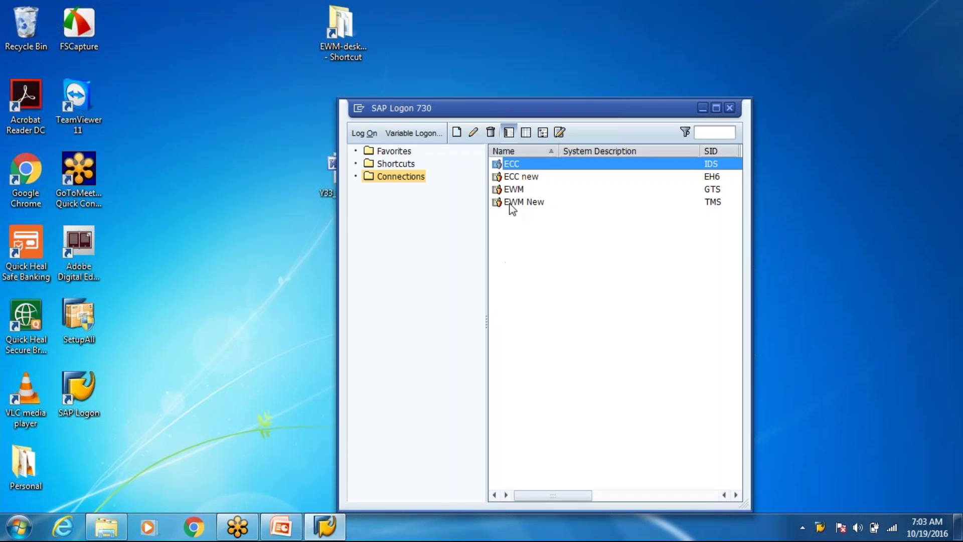
Open the logon screen of the EWM New connection.
click(518, 203)
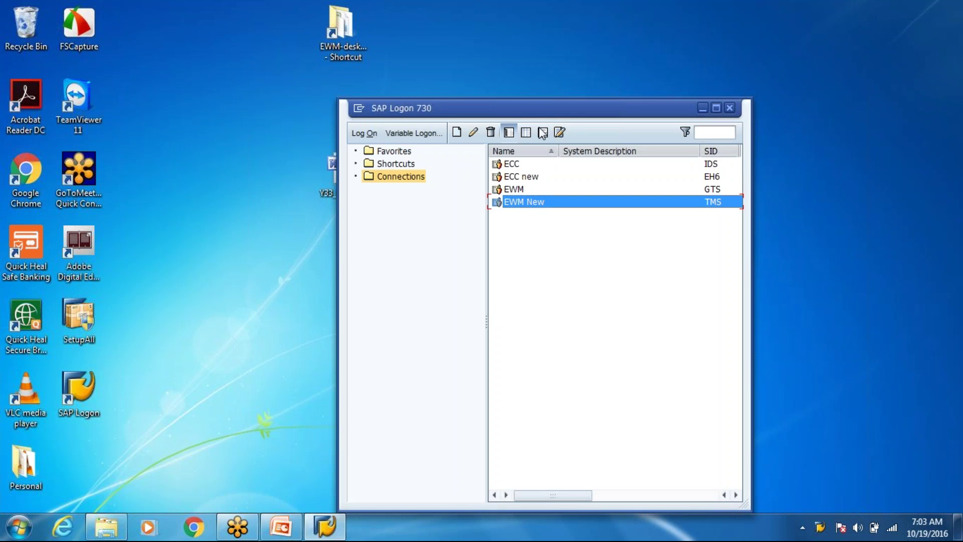
drag(527, 108, 236, 84)
double_click(360, 182)
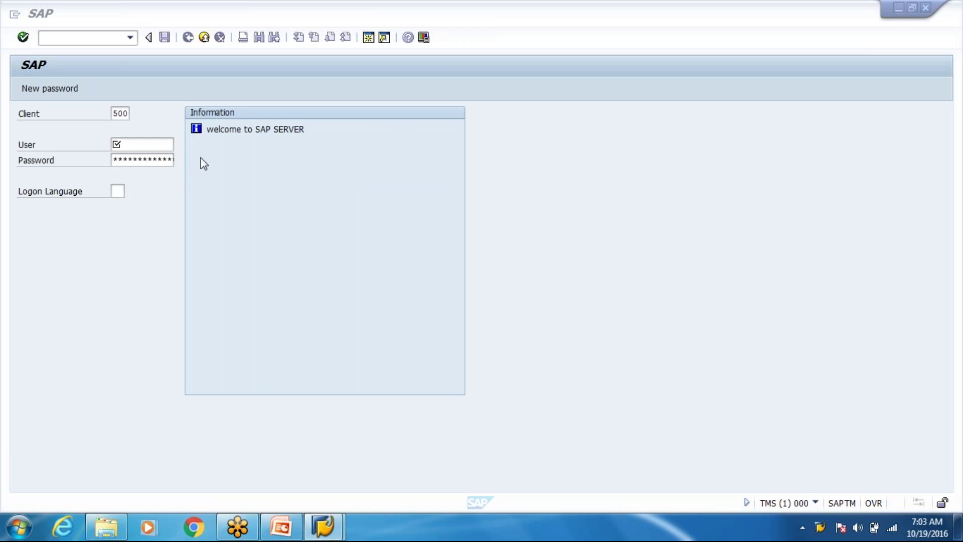
Choose the saved user name from history and enter the password.
click(165, 145)
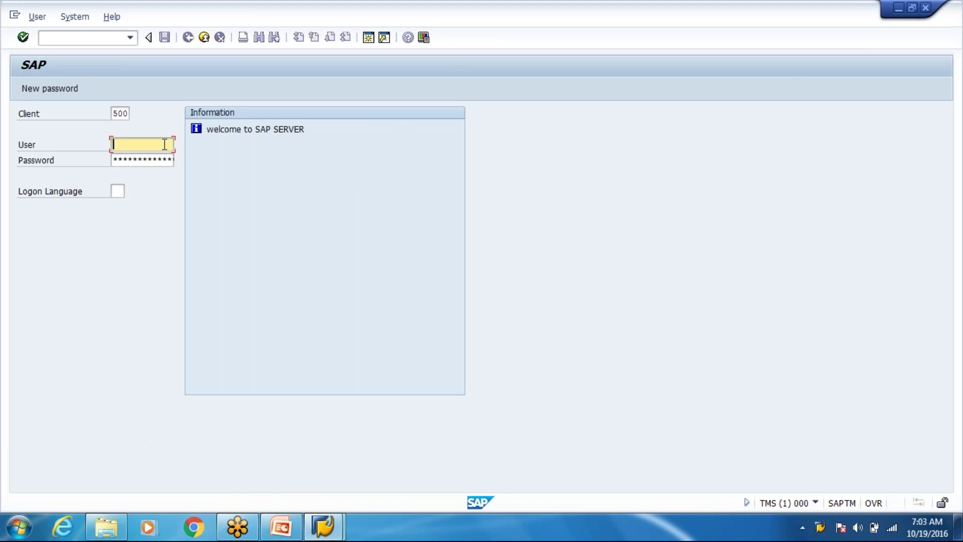
click(165, 145)
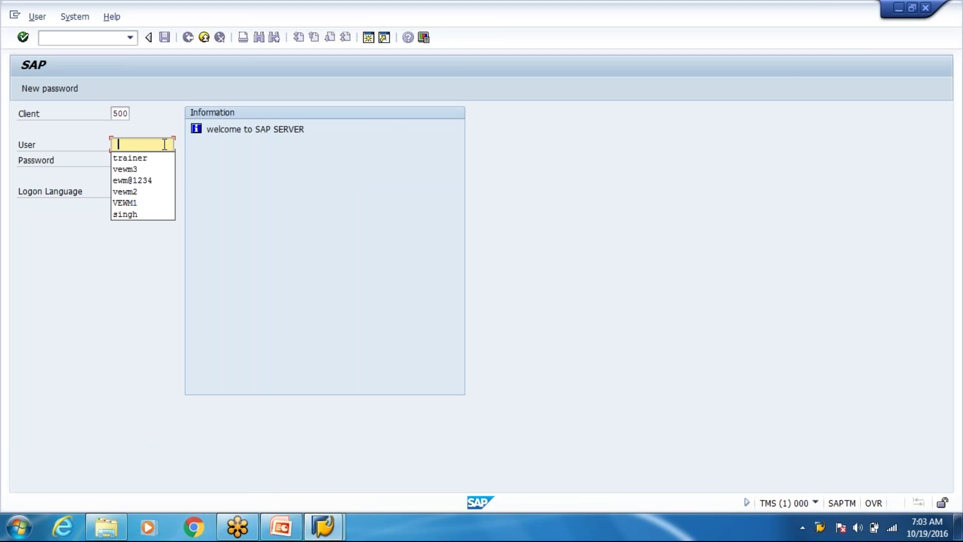
key(Down)
key(Return)
key(Tab)
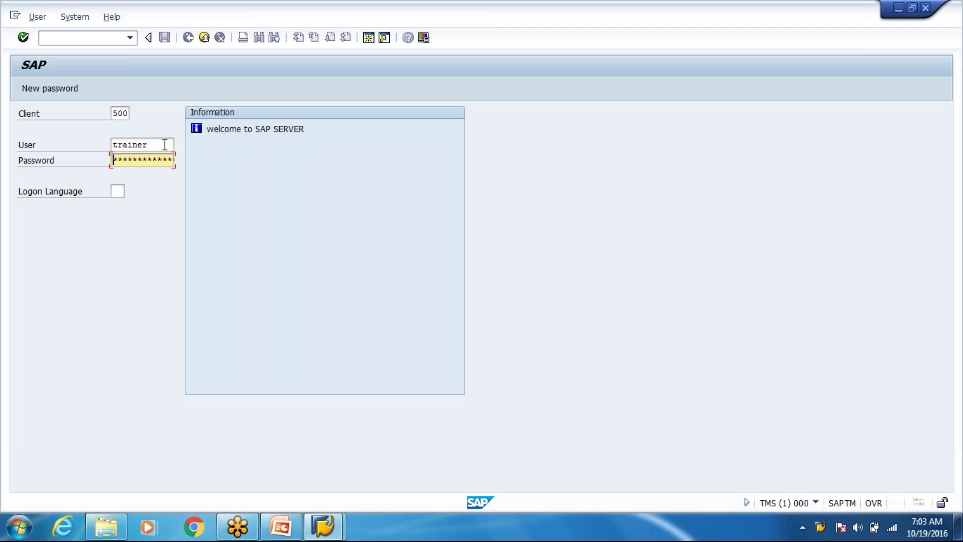
text(********)
Change the client to 400, log on, and enter transaction /n/scwm/ls01.
key(shift+Tab)
key(shift+Tab)
key(BackSpace)
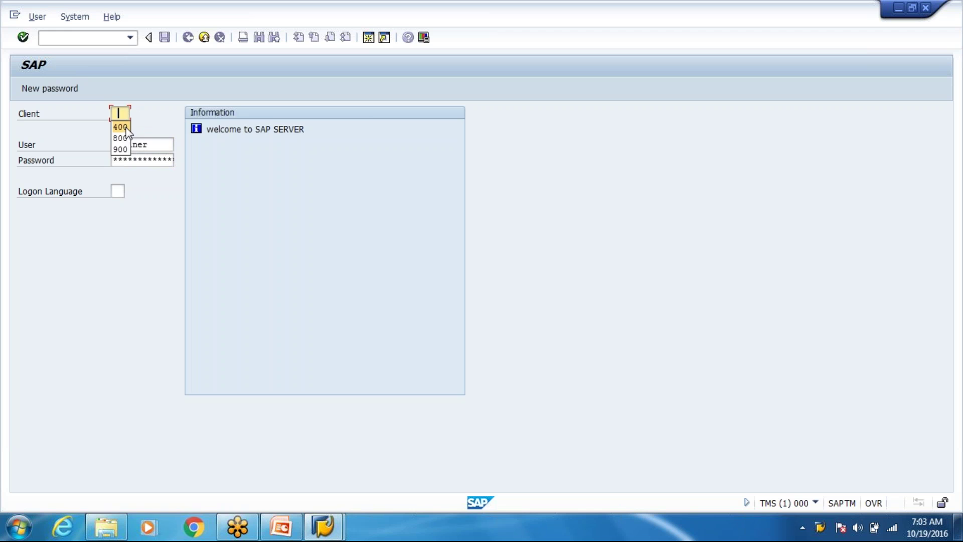
click(514, 140)
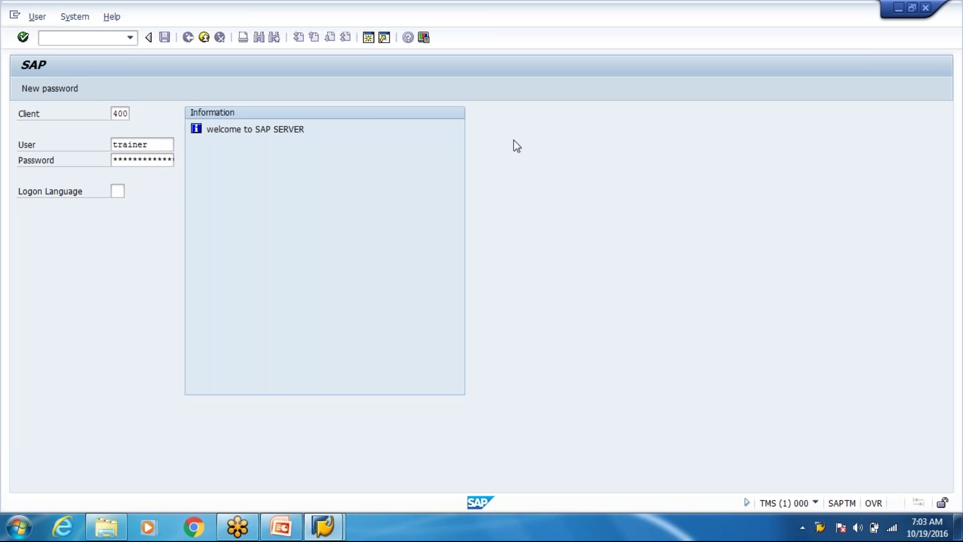
key(Return)
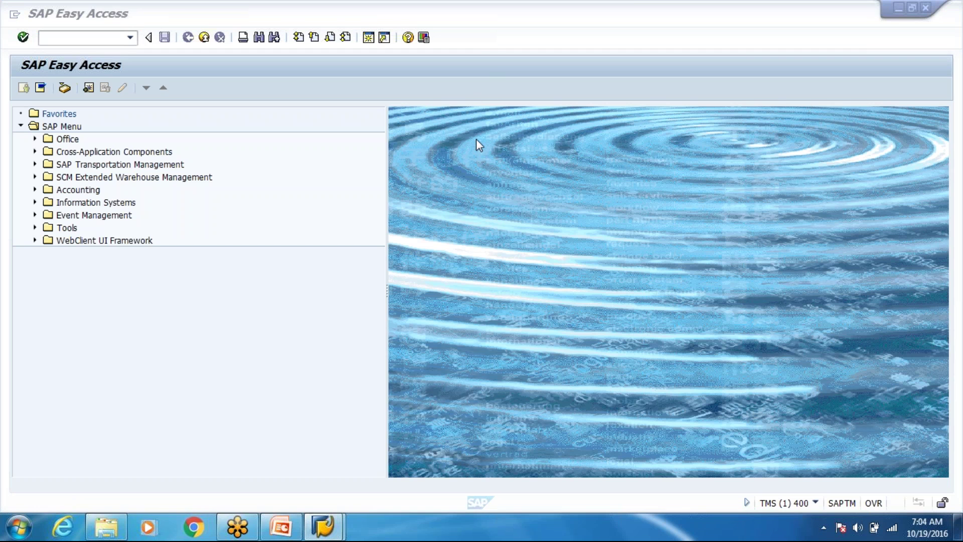
click(44, 44)
text(/n/scwm/ls01)
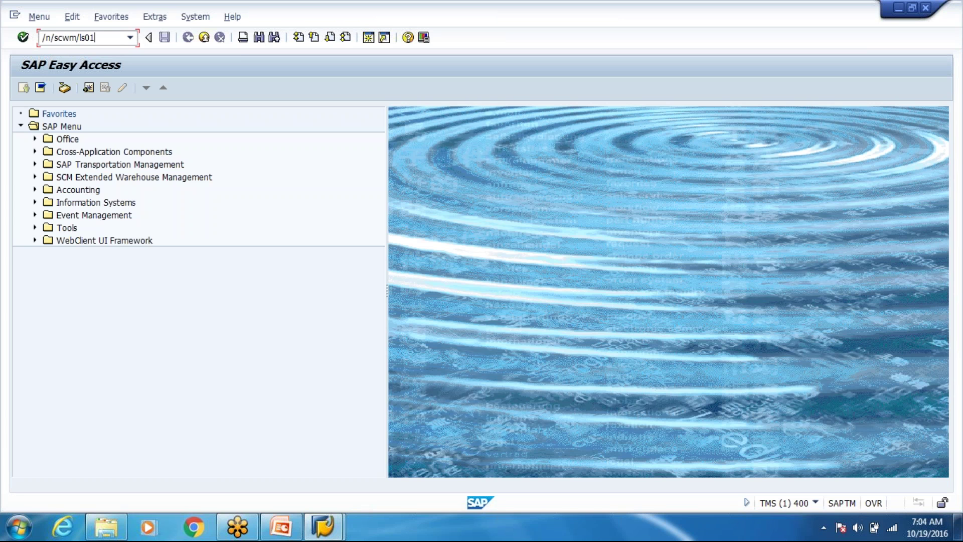
Run /SCWM/LS01 and load new storage bin TEST in warehouse WH80.
key(Return)
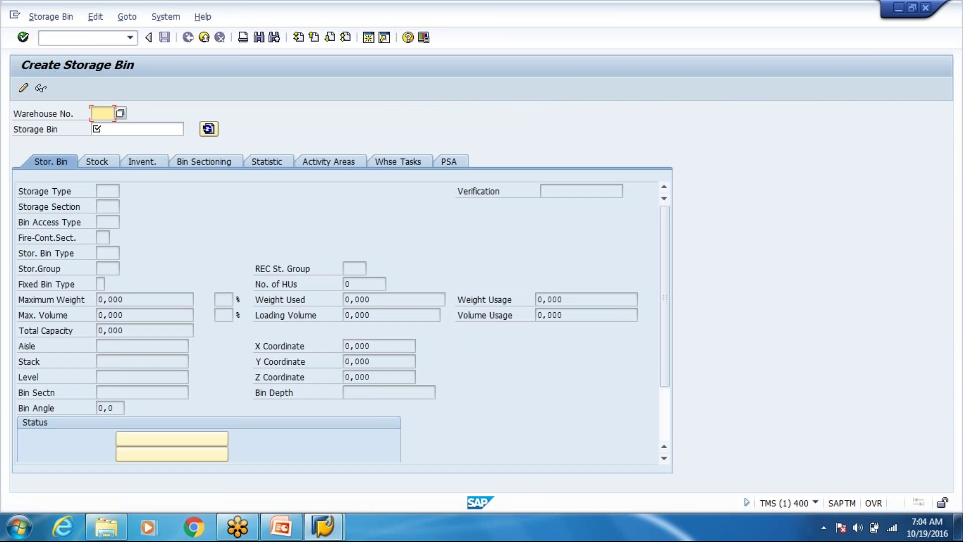
text(EW)
key(BackSpace)
key(BackSpace)
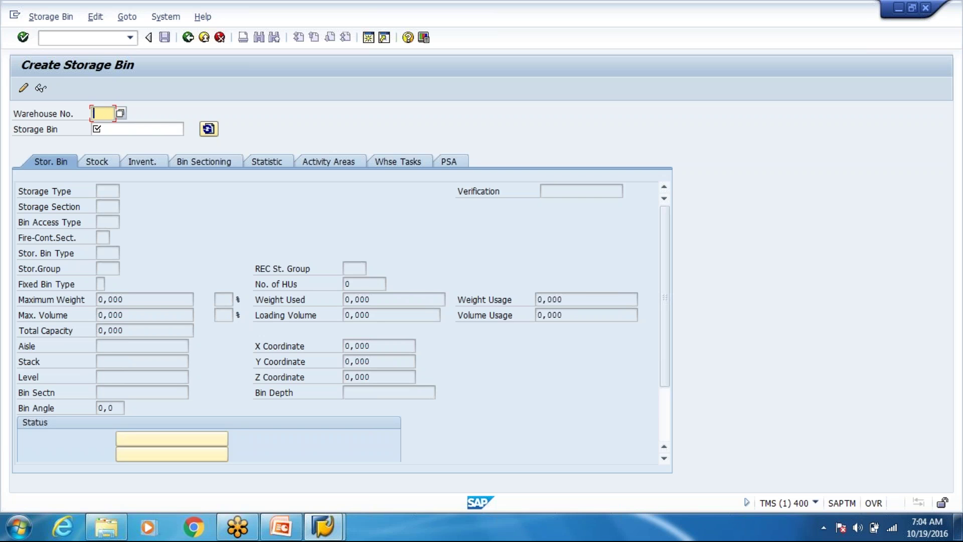
text(Wh80)
click(137, 129)
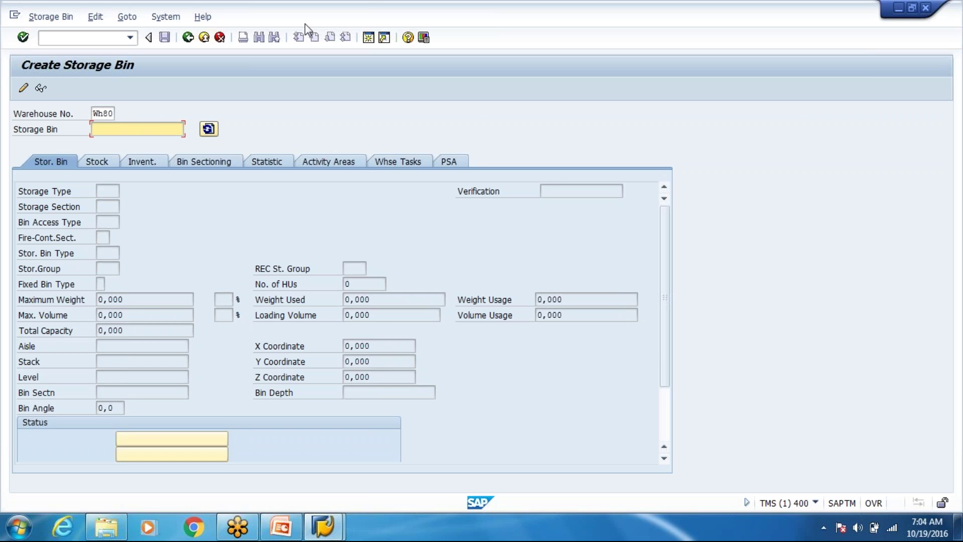
text(Test)
key(Tab)
key(Tab)
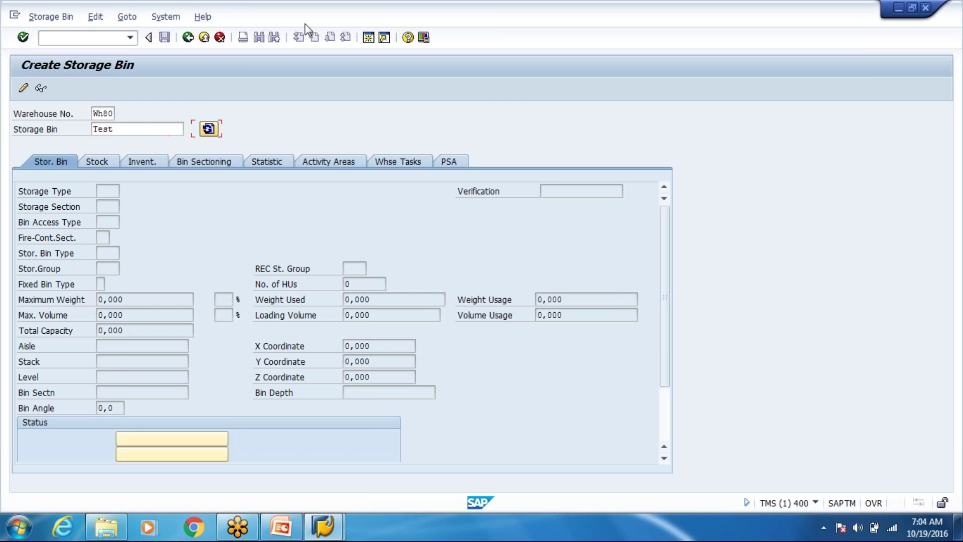
key(Return)
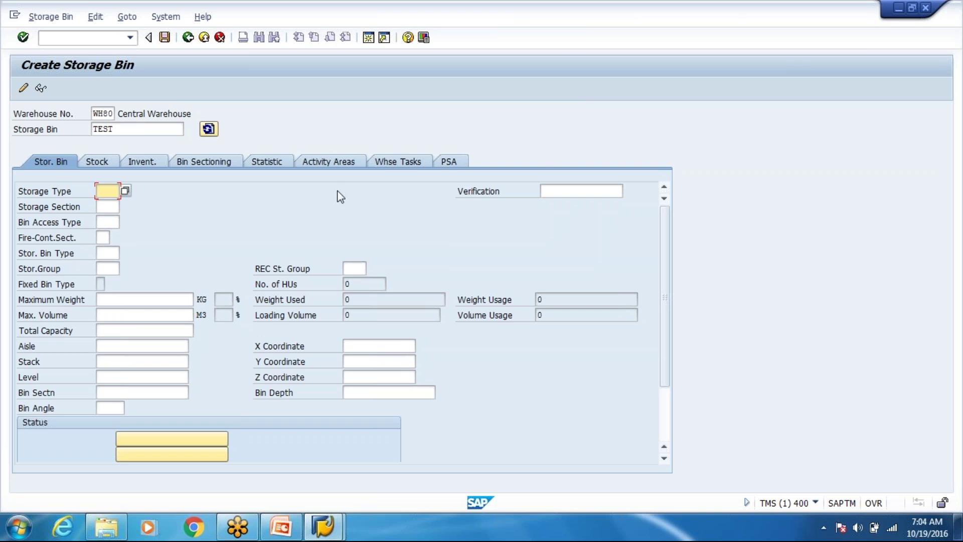
Enter storage type 8001 and storage section 0001 for bin TEST.
text(8001)
key(Tab)
key(Tab)
text(000)
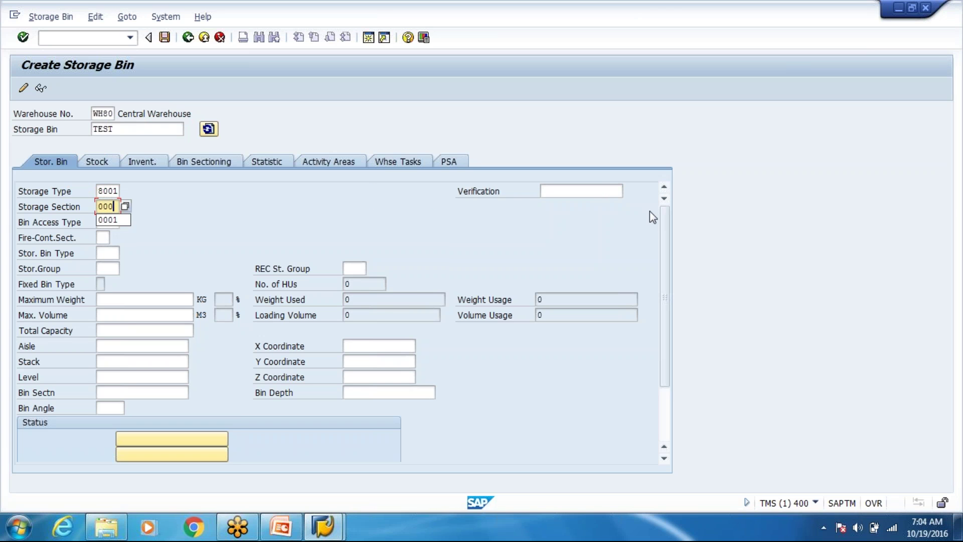
text(1)
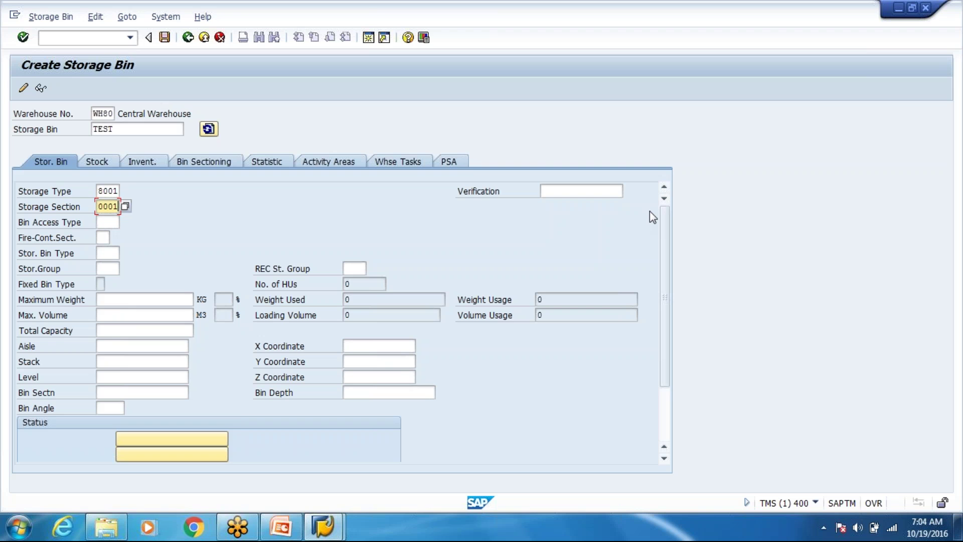
key(Tab)
key(Tab)
key(Tab)
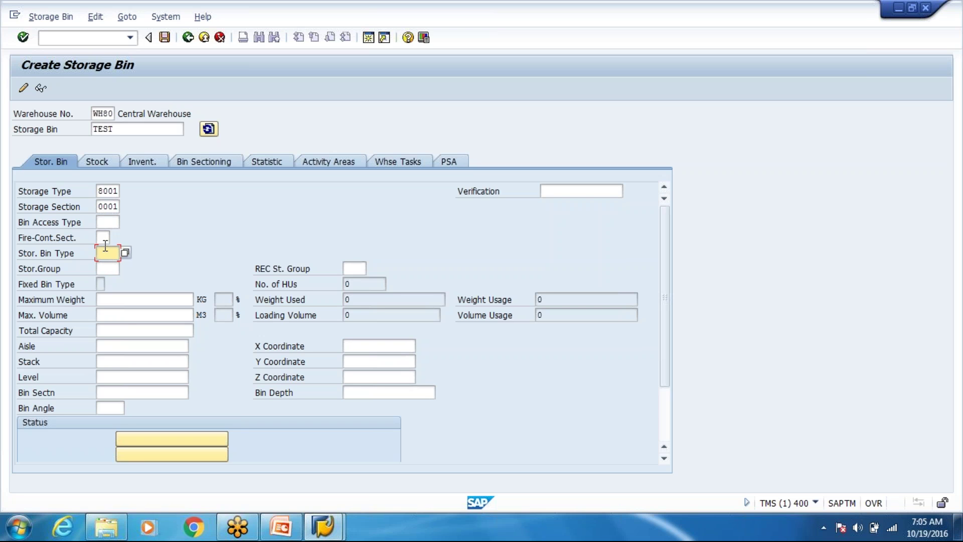
Step through the access type, aisle and verification fields, leaving verification blank.
click(105, 226)
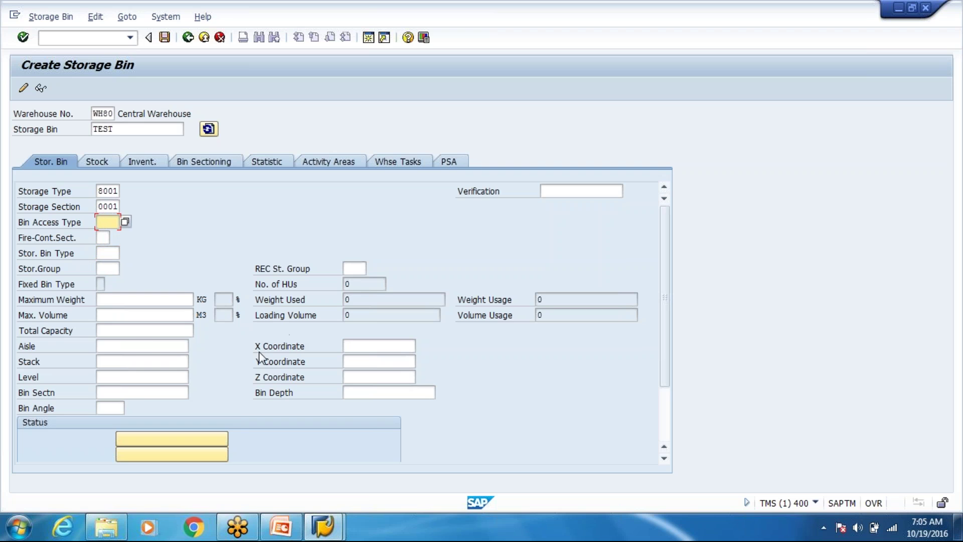
click(128, 345)
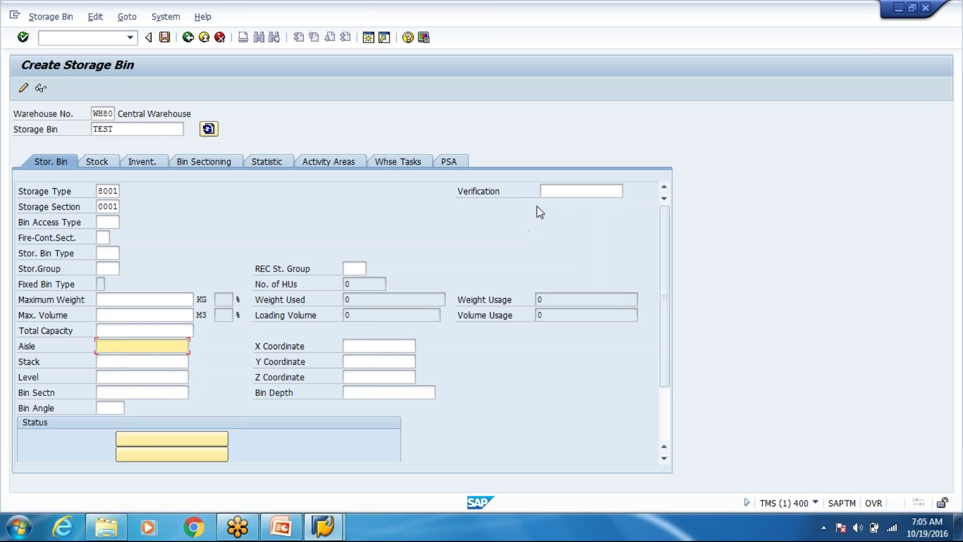
click(543, 193)
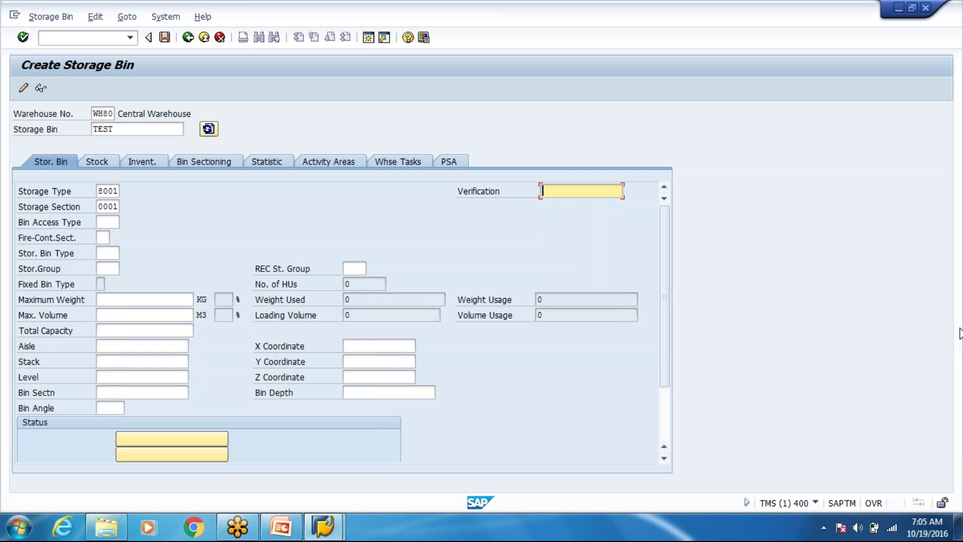
text(test)
key(BackSpace)
key(BackSpace)
key(BackSpace)
key(BackSpace)
text(123)
key(BackSpace)
key(BackSpace)
key(BackSpace)
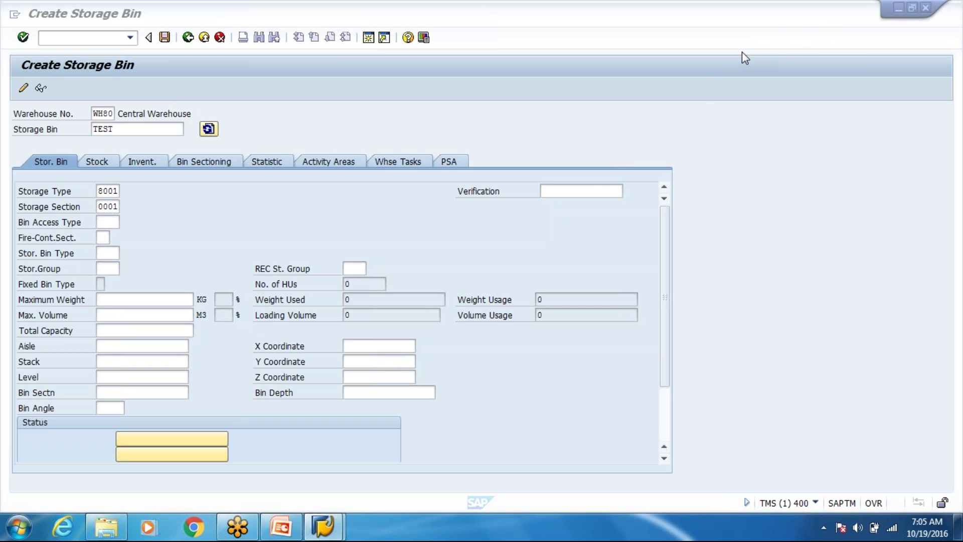
click(563, 190)
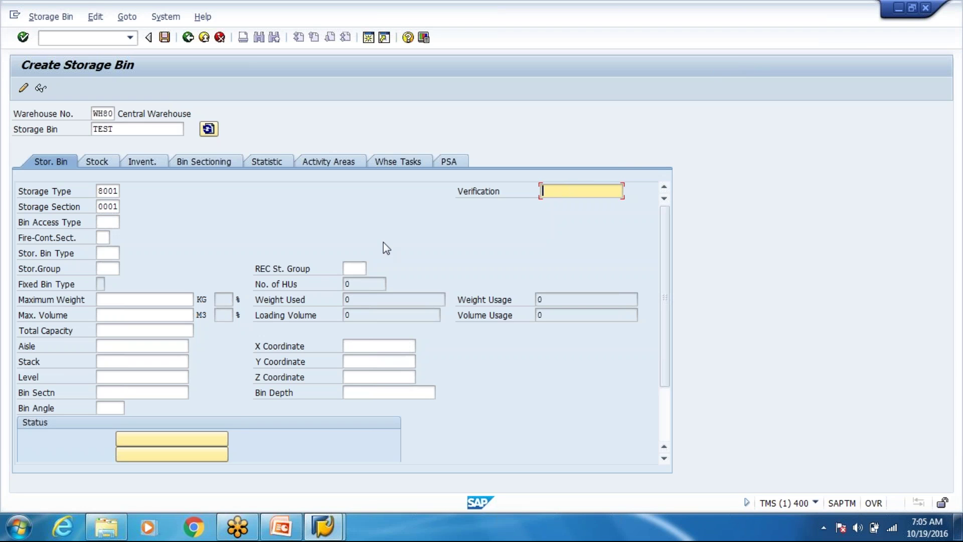
Try saving bin TEST with edited bin names, then reset the form.
click(163, 42)
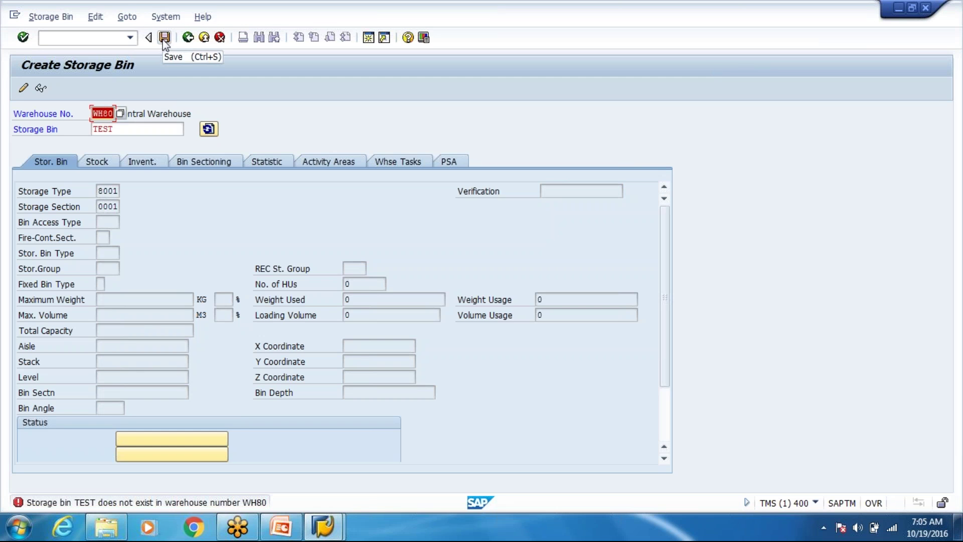
click(131, 128)
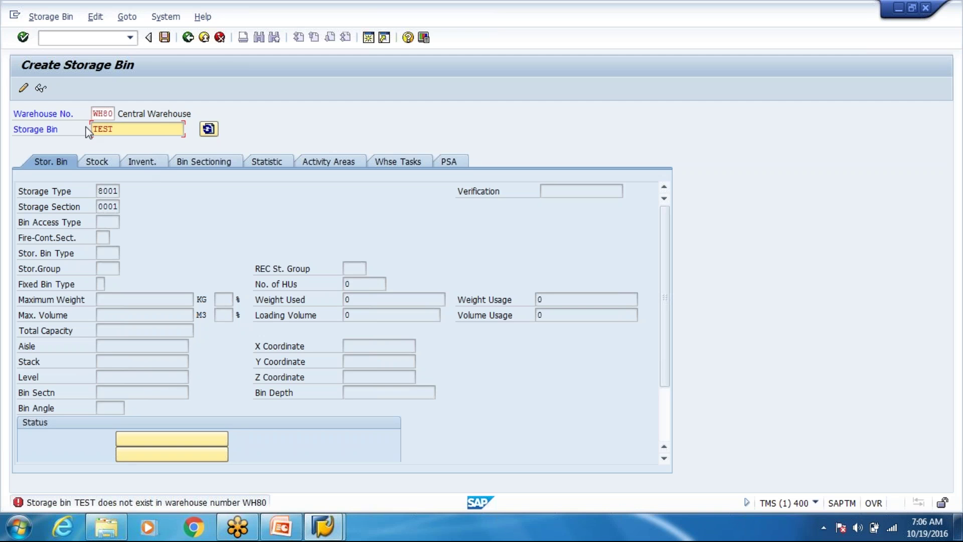
click(165, 36)
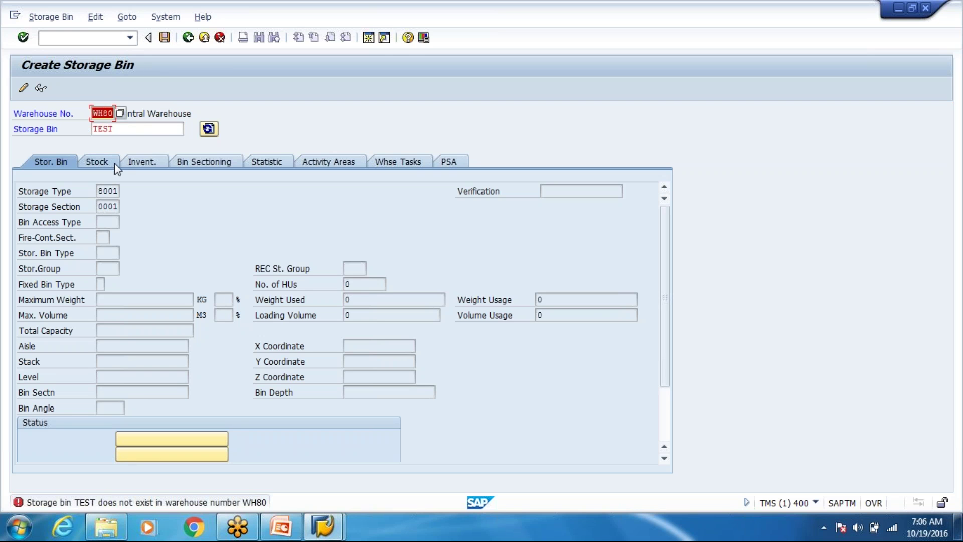
click(123, 129)
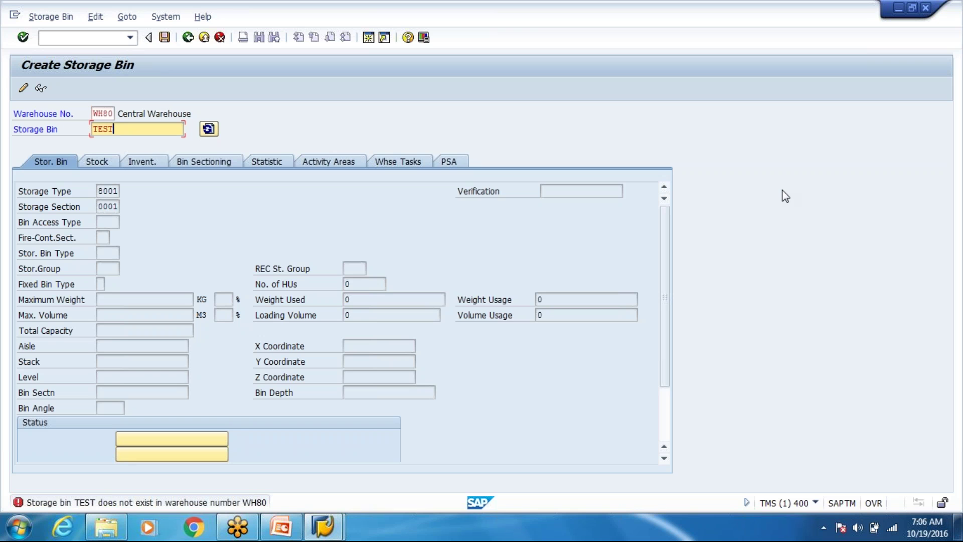
text(--)
key(BackSpace)
key(BackSpace)
text(11)
click(162, 38)
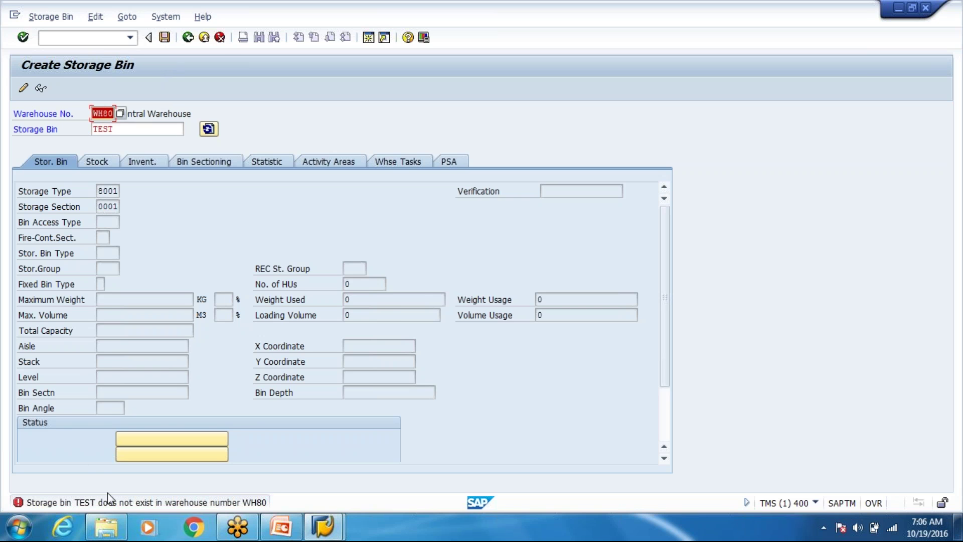
click(220, 38)
Re-enter bin TEST with storage type 8001 and section 0001 from history.
click(130, 127)
key(Down)
key(Return)
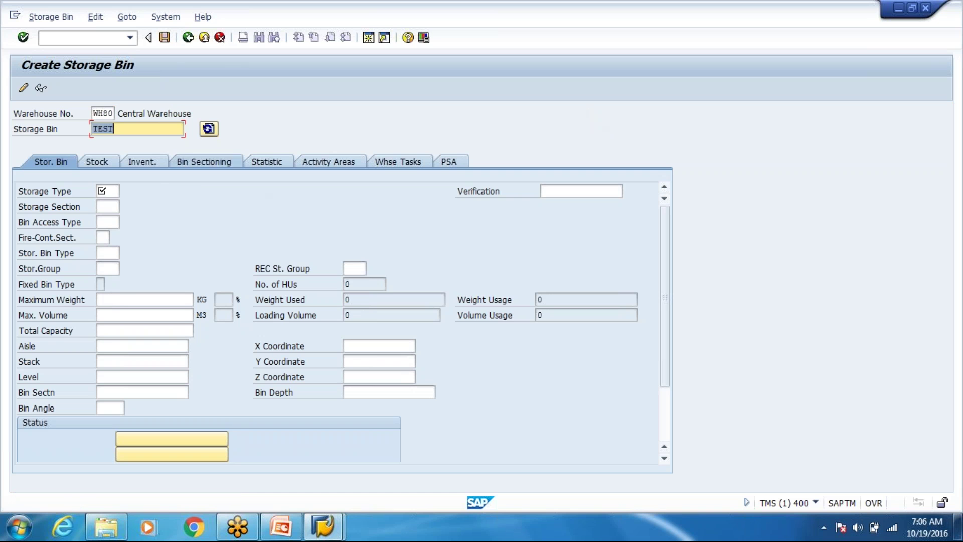
click(111, 191)
click(111, 205)
click(111, 206)
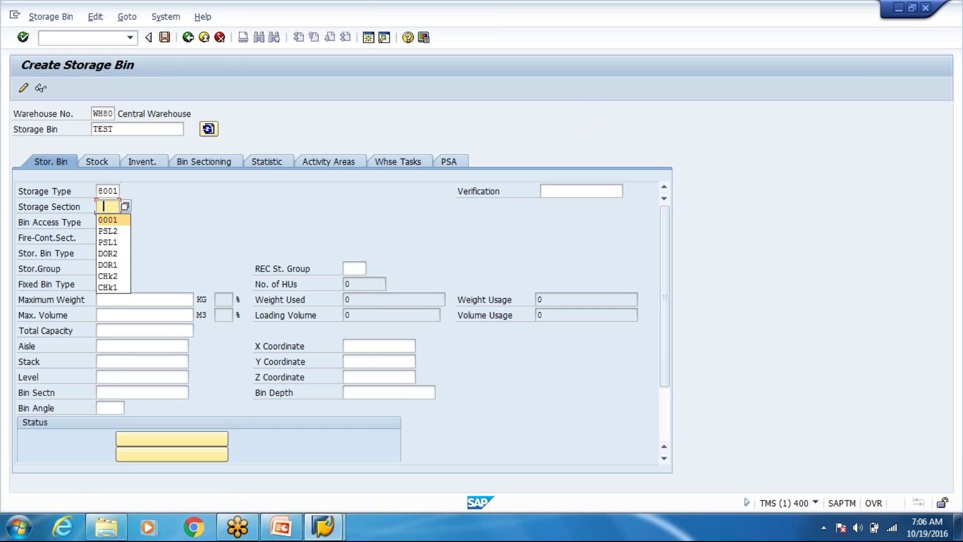
click(113, 220)
Review the save error, restore bin name TEST, and save with Ctrl+S.
click(164, 37)
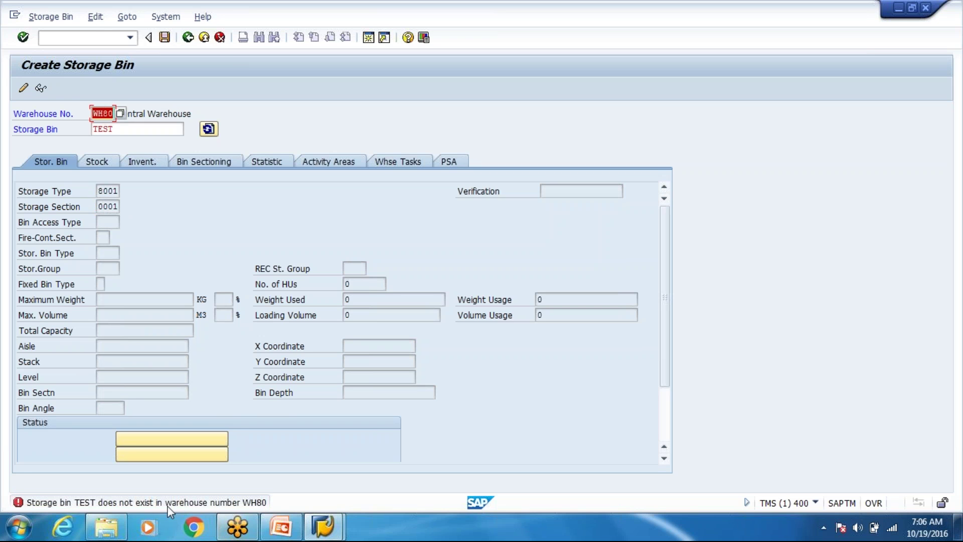
click(163, 501)
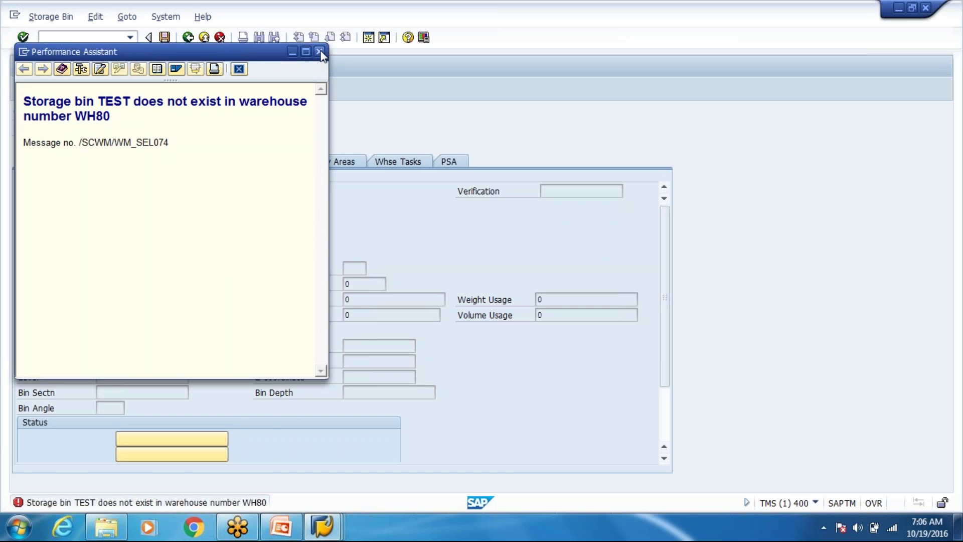
key(Escape)
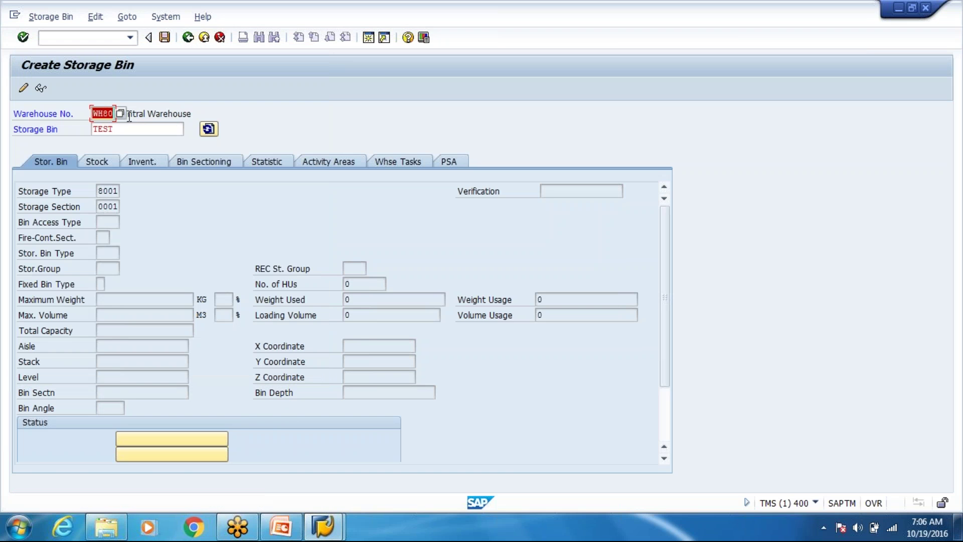
click(129, 159)
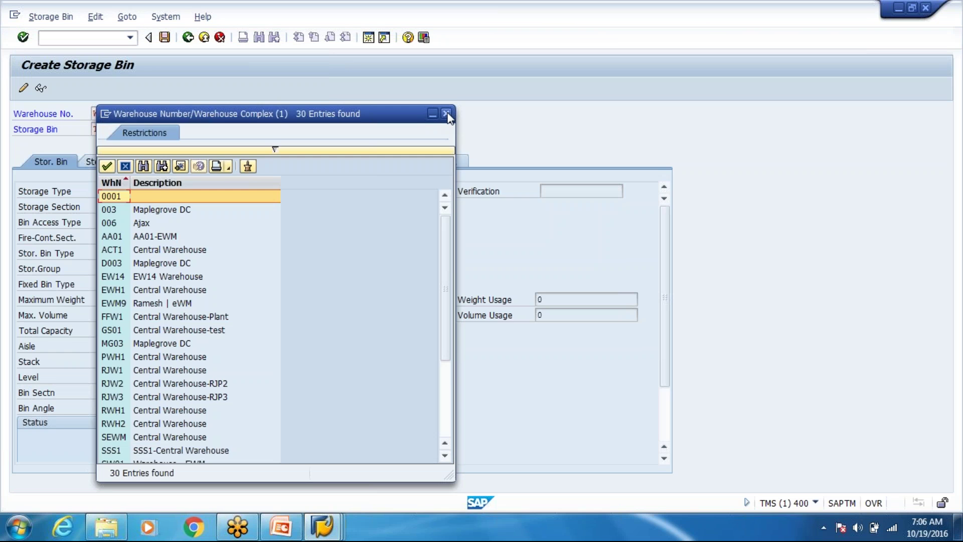
key(Escape)
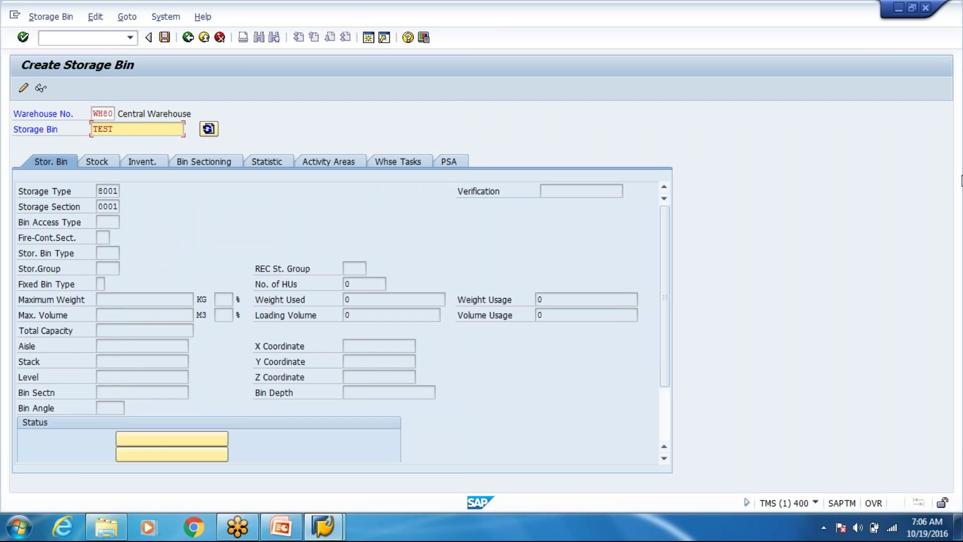
key(BackSpace)
key(BackSpace)
key(BackSpace)
key(BackSpace)
text(8001)
key(Return)
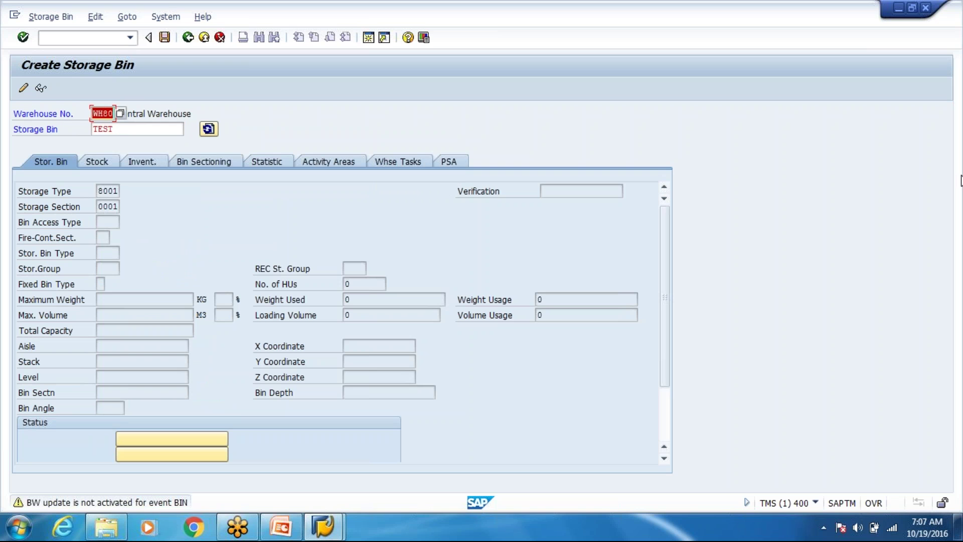
key(ctrl+s)
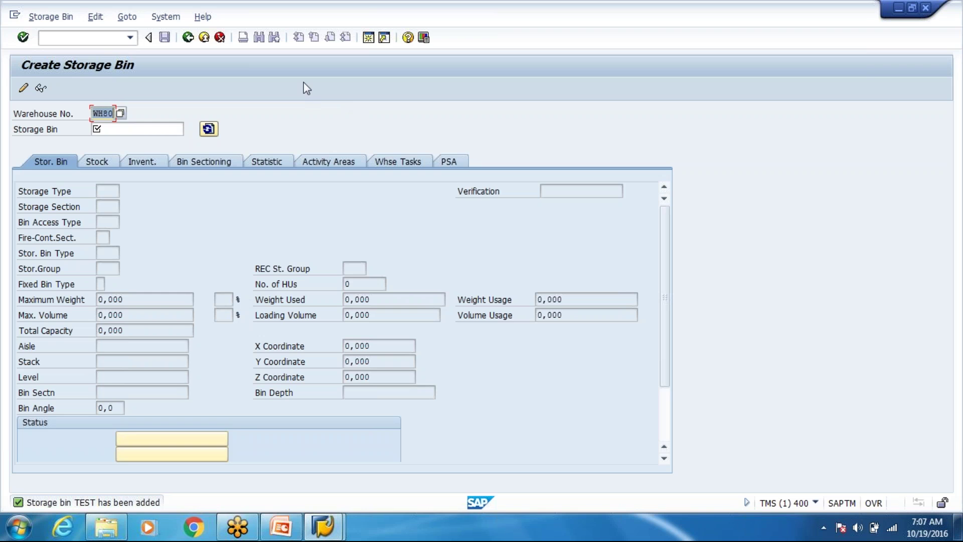
Enter bin TEST_1 with storage type 8001 and storage section 0001.
key(Tab)
text(Ts)
key(BackSpace)
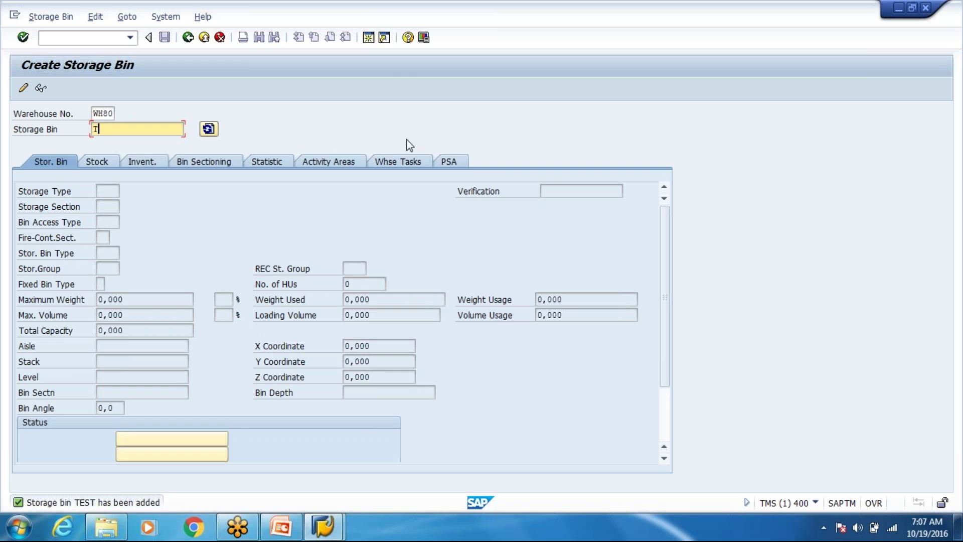
text(est_1)
click(208, 129)
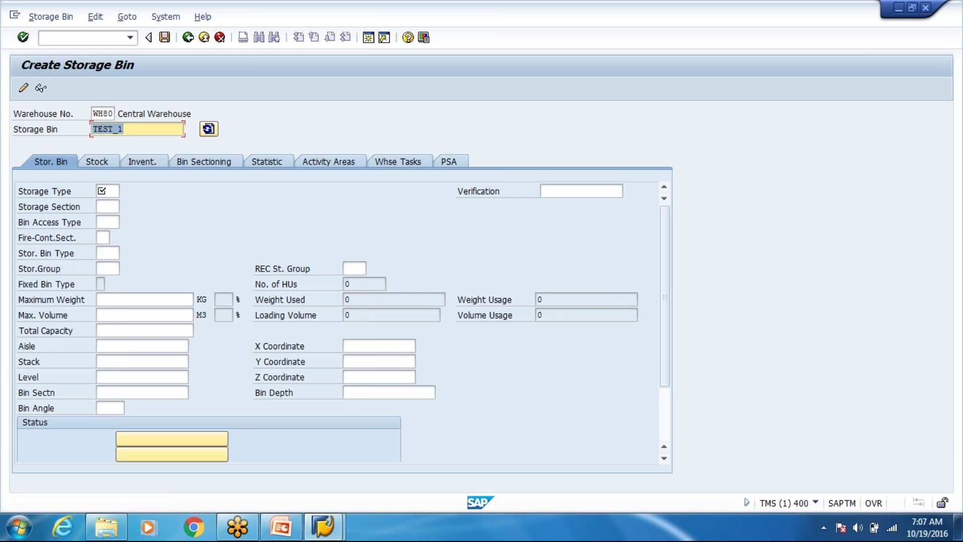
click(103, 190)
key(Down)
key(Tab)
key(Tab)
text(0001)
key(Return)
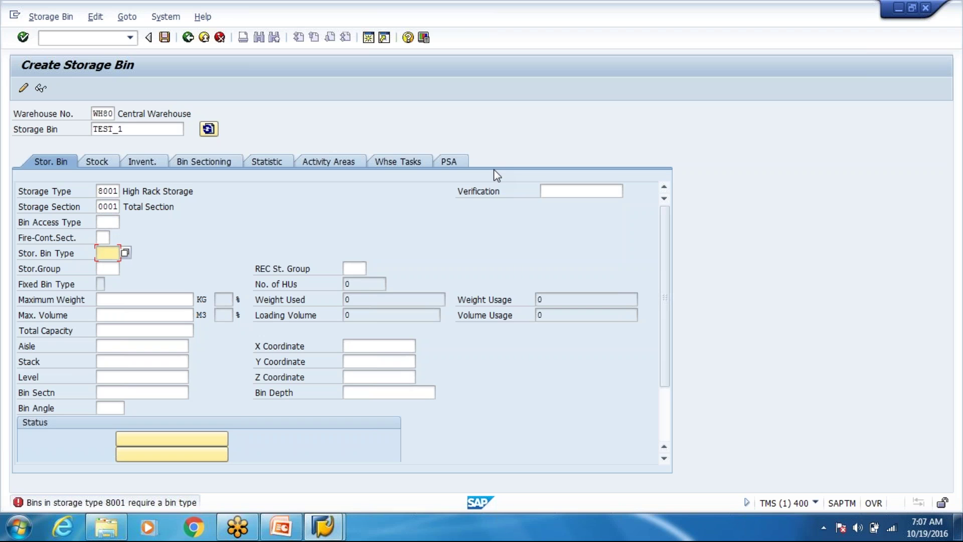
Set bin type B001 and save storage bin TEST_1.
key(Tab)
key(Return)
click(125, 252)
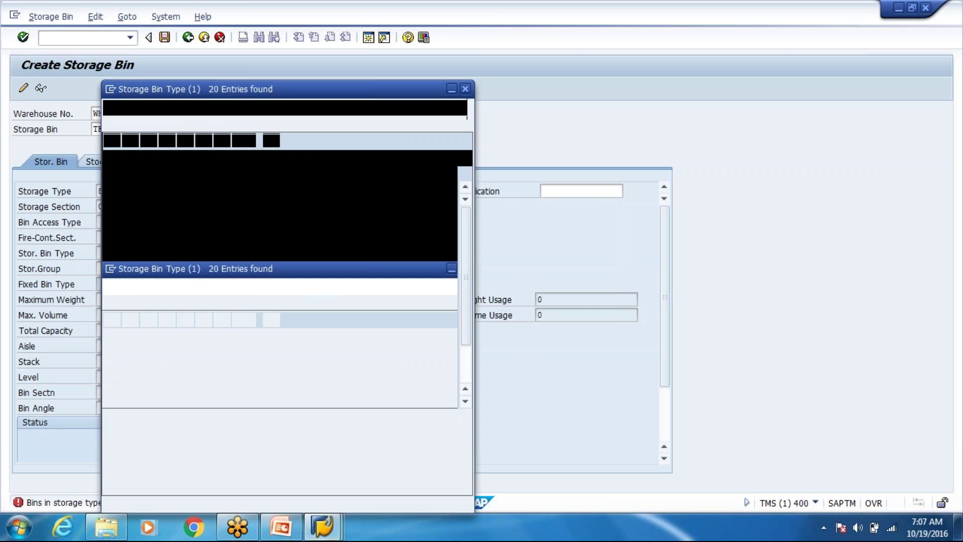
double_click(134, 191)
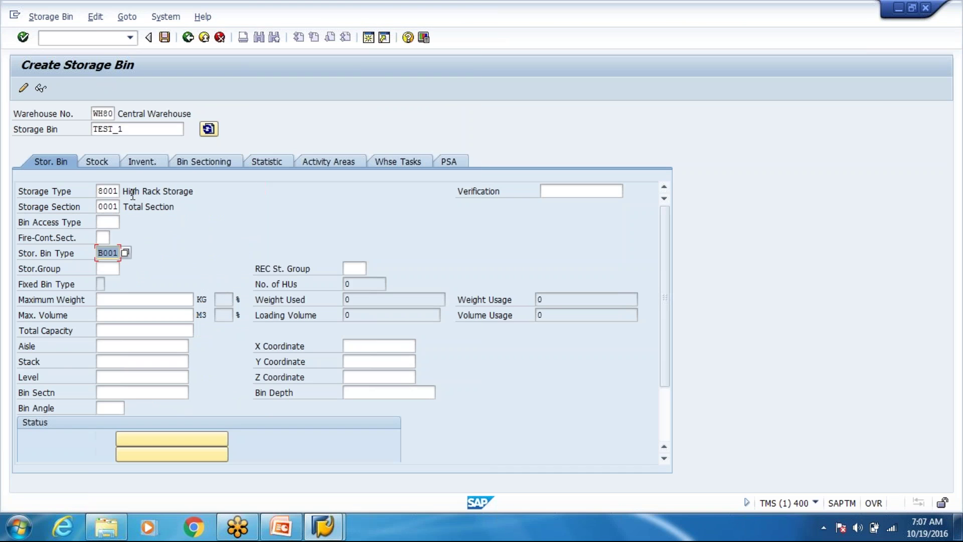
key(ctrl+s)
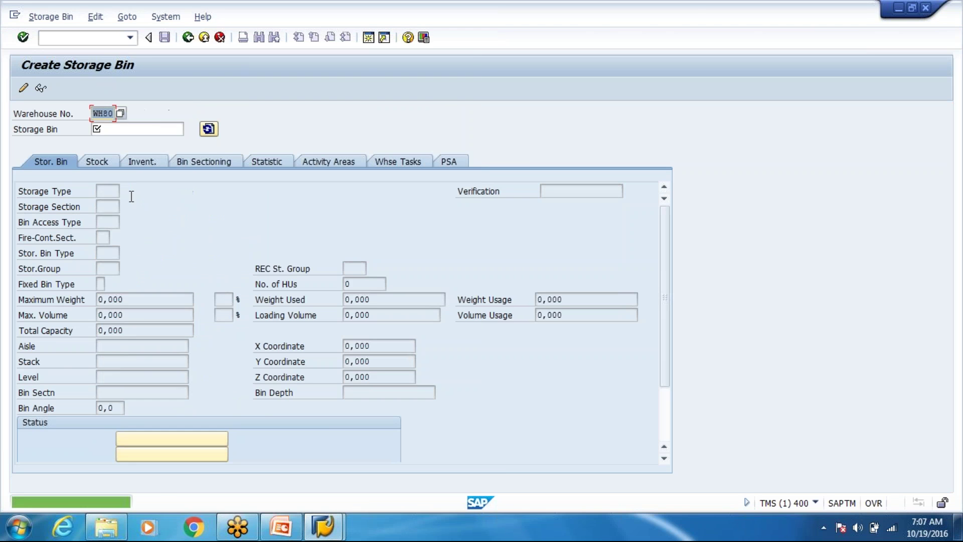
Exit bin creation and run SPRO to reach the customizing project screen.
click(205, 38)
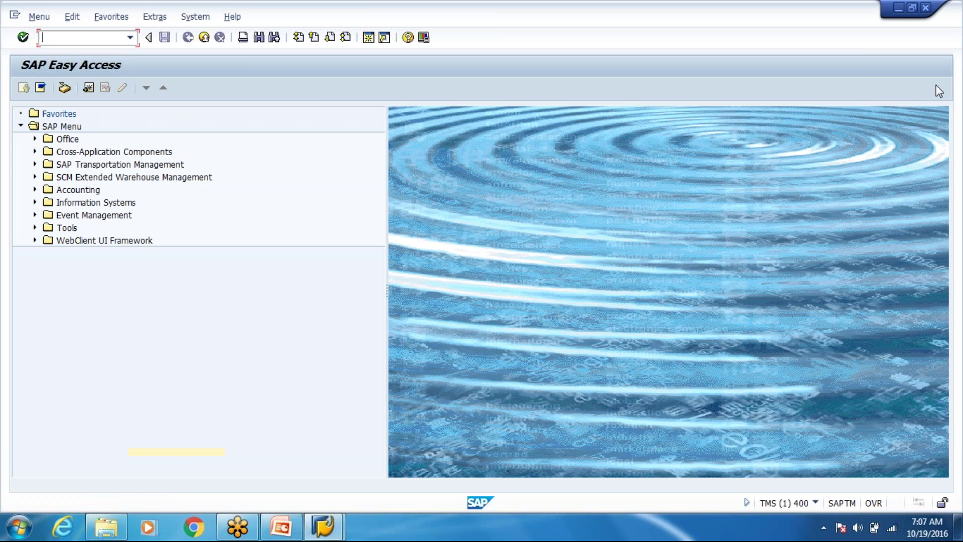
text(spro)
key(Return)
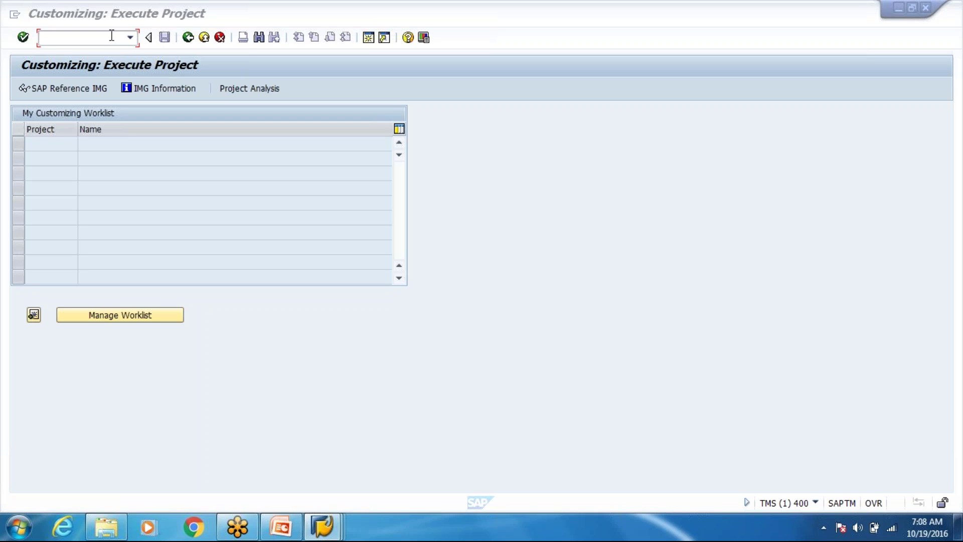
Open a second session and enter transaction /n/sdwm/ls11.
click(15, 17)
click(64, 128)
text(/n/sd)
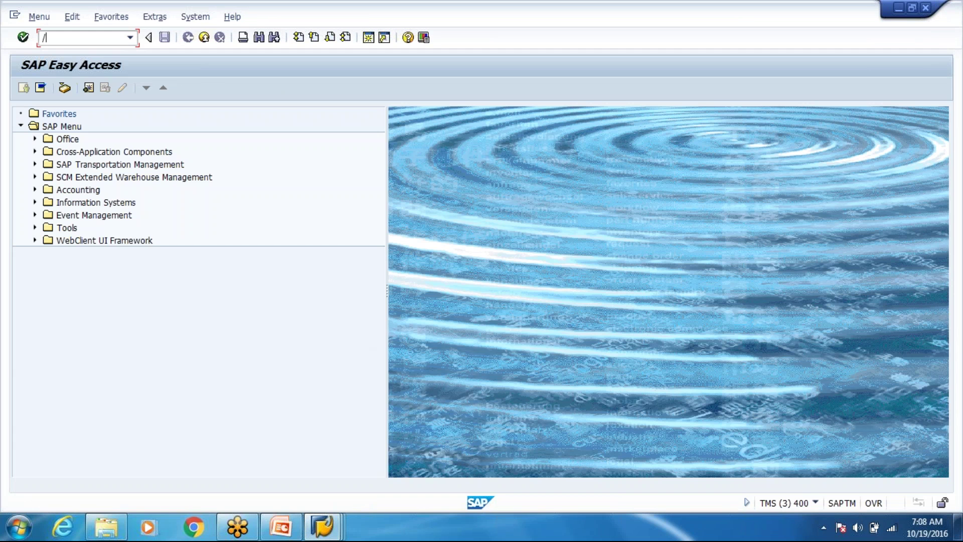
text(wm/ls11)
List WH80's storage bins, verify TEST_1 shows type 8001 and B001, then exit.
key(Return)
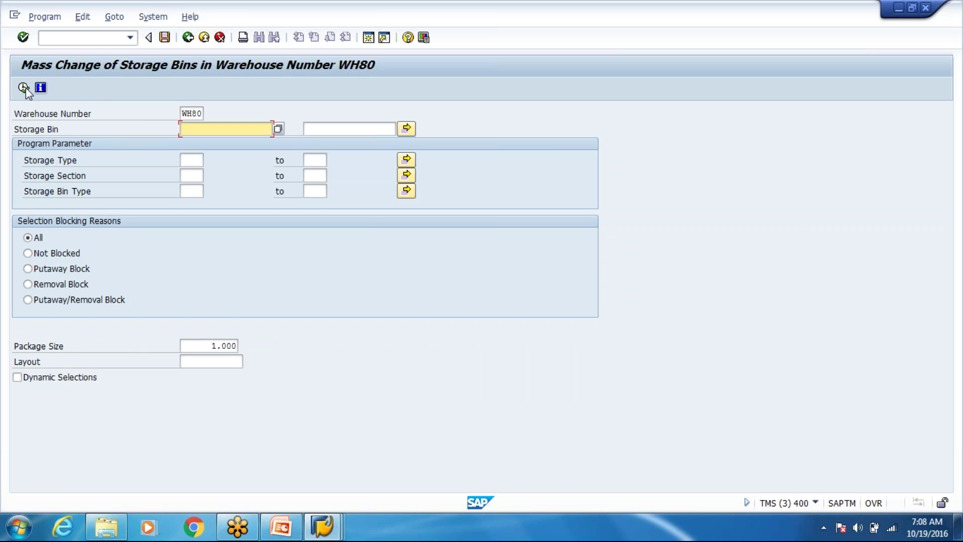
click(23, 88)
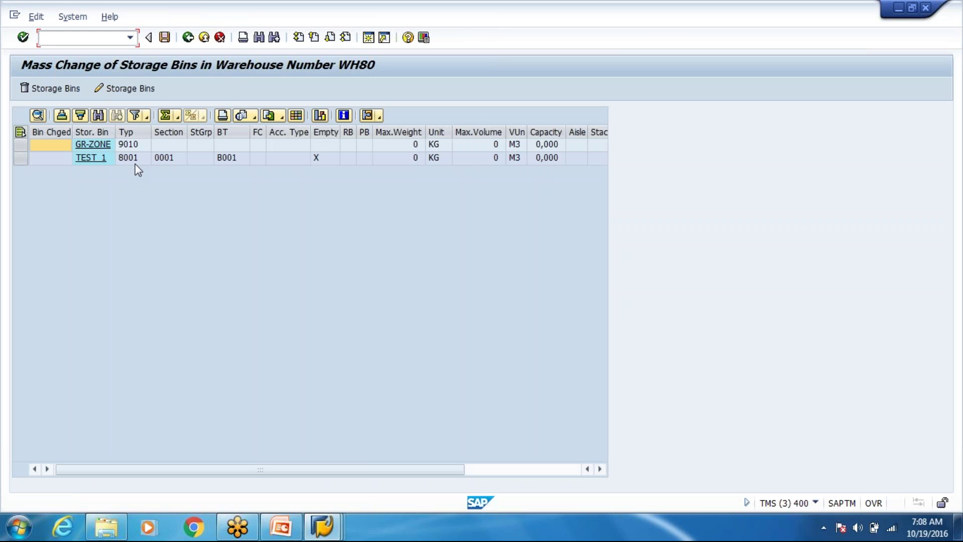
click(146, 159)
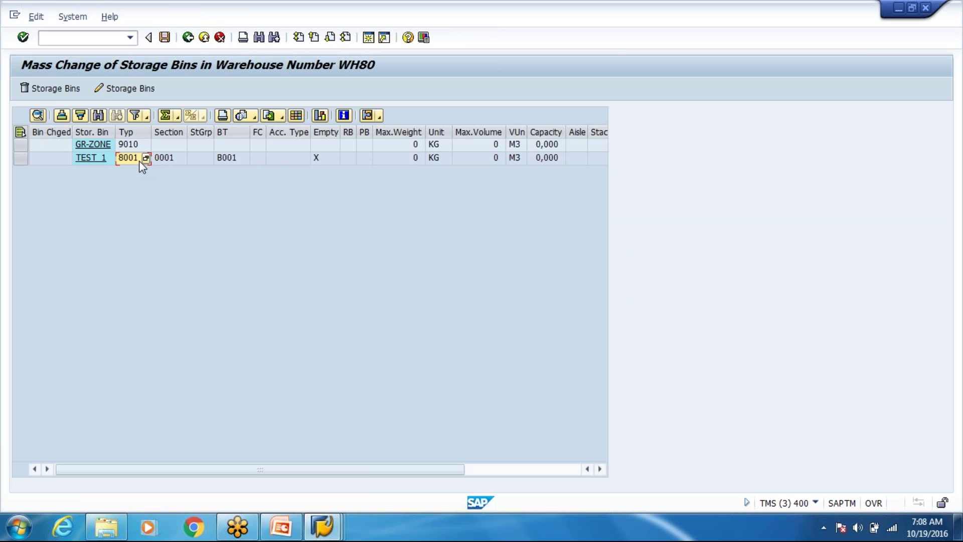
click(201, 43)
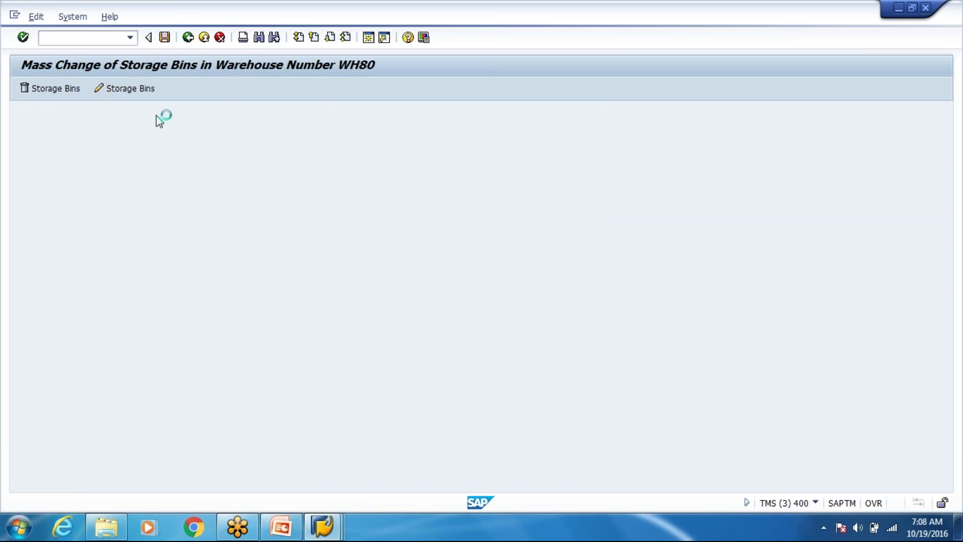
click(204, 38)
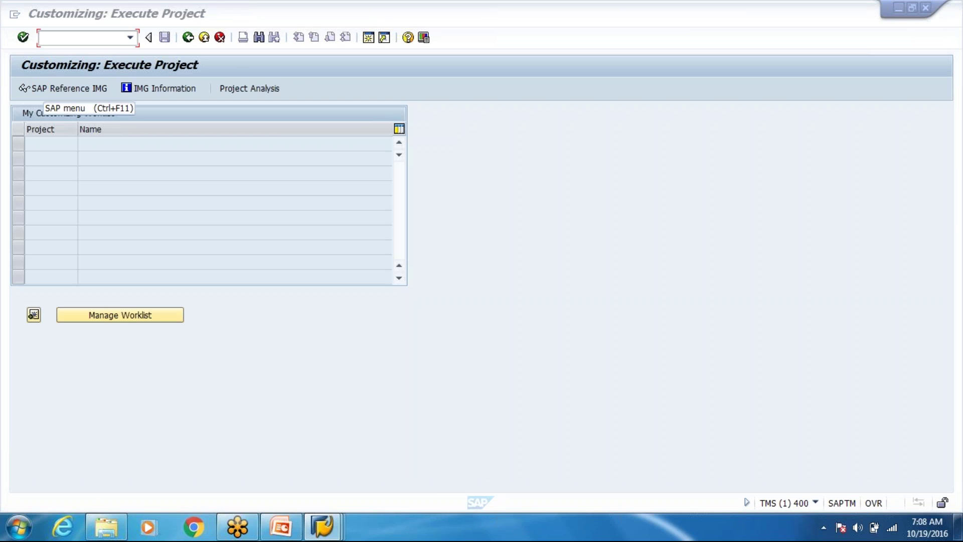
Run SPRO in the second session and open the SAP Reference IMG.
click(87, 94)
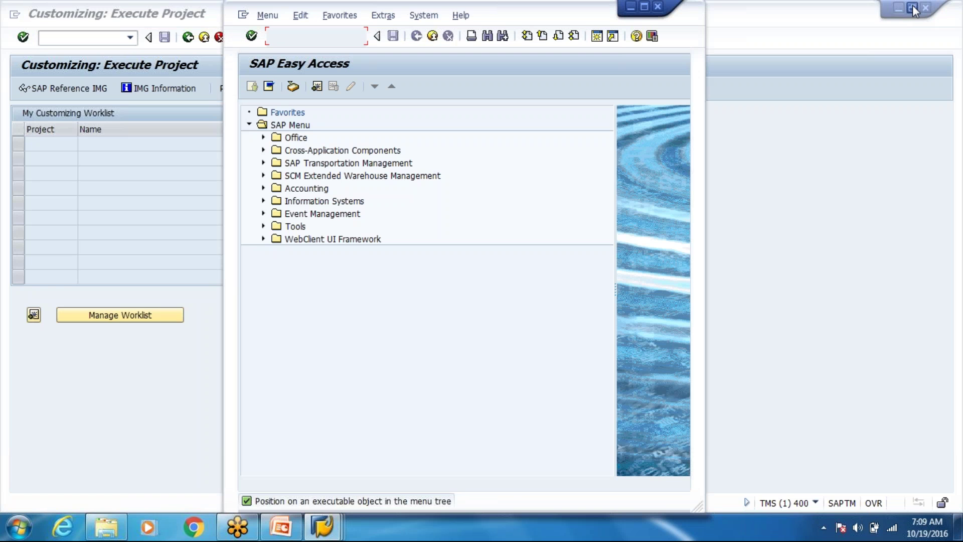
text(spro)
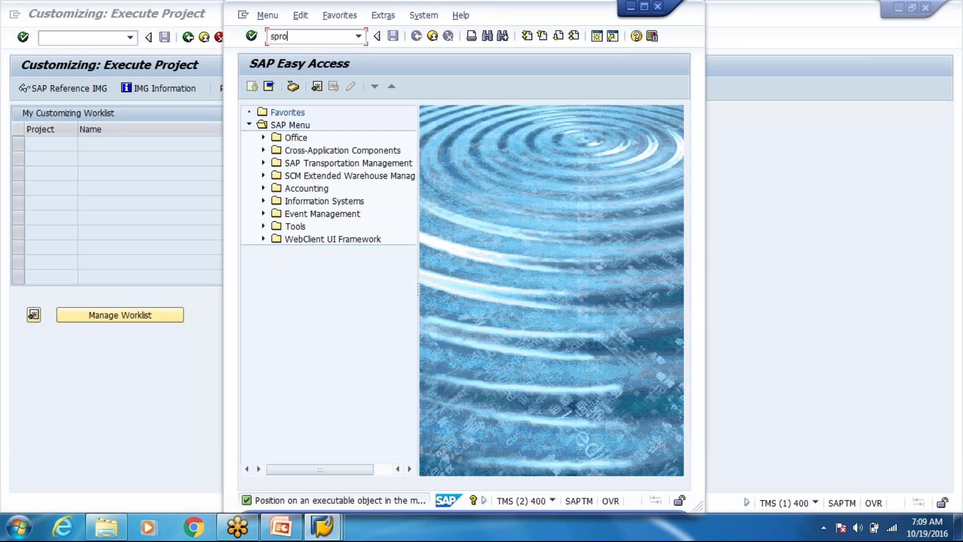
key(Return)
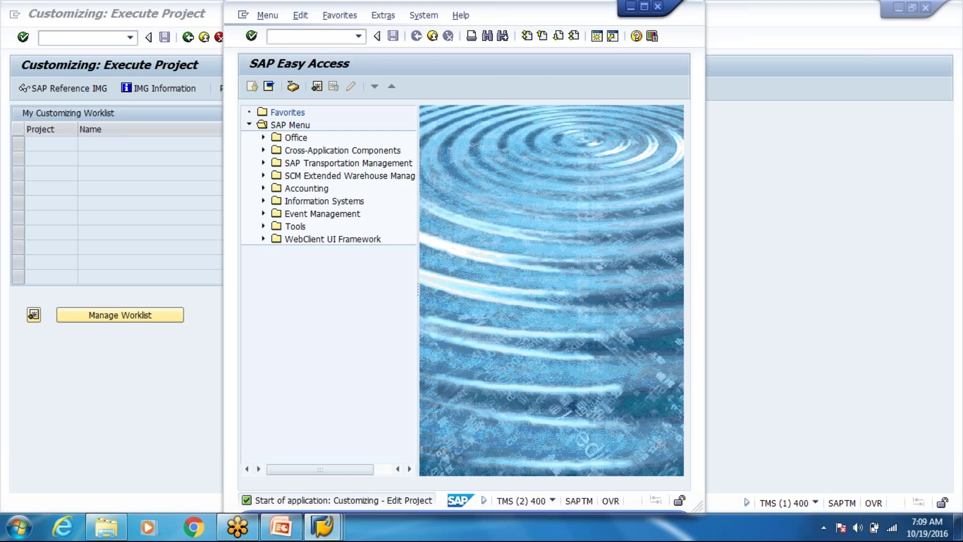
click(292, 88)
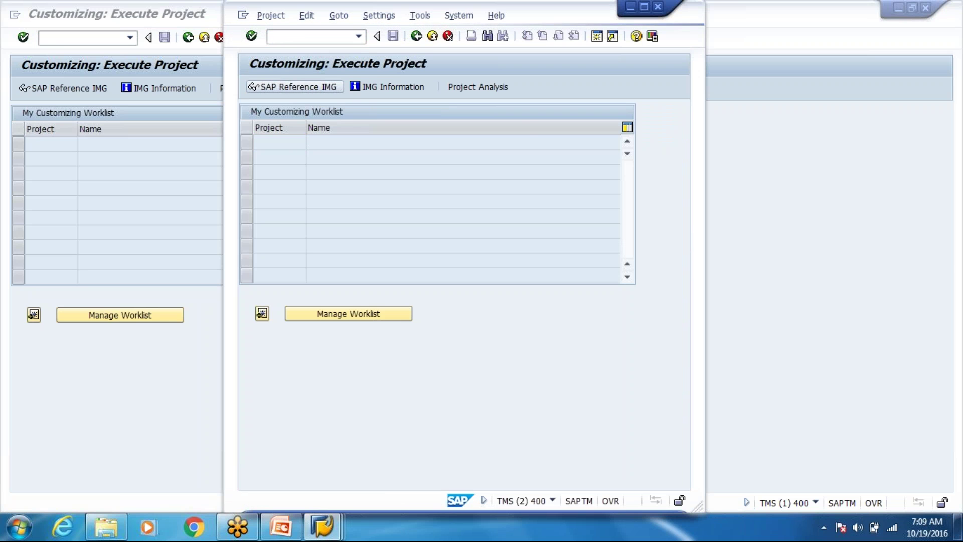
Send the first session back to SAP Easy Access with /n.
click(50, 38)
text(/n)
key(Return)
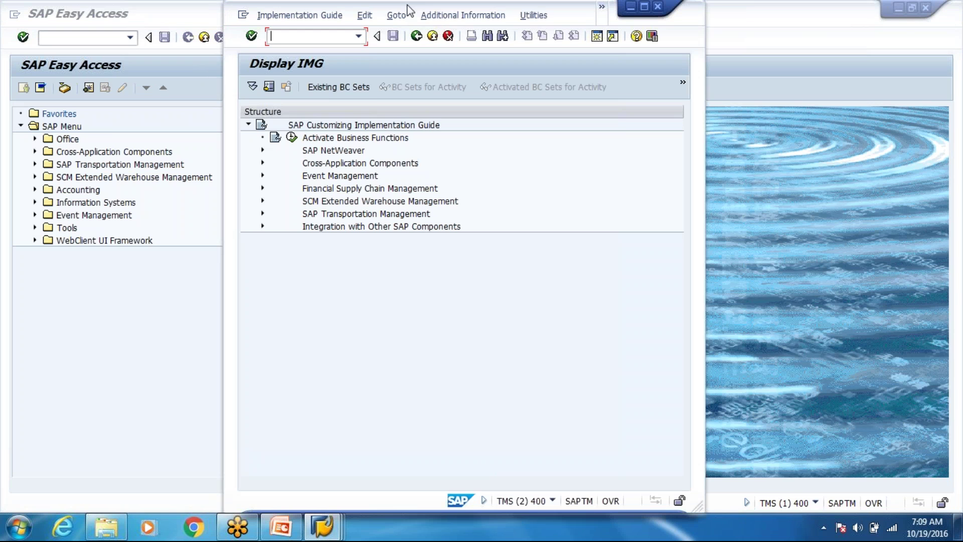
In the maximized IMG, expand SCM EWM > Extended Warehouse Management > Master Data > Storage Bins and run Define Storage Bin Structure.
double_click(587, 16)
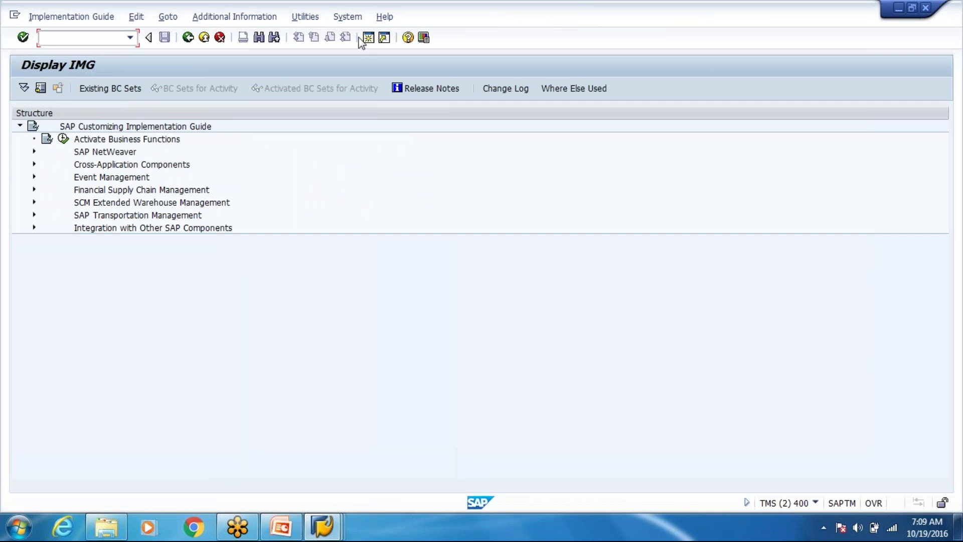
click(33, 202)
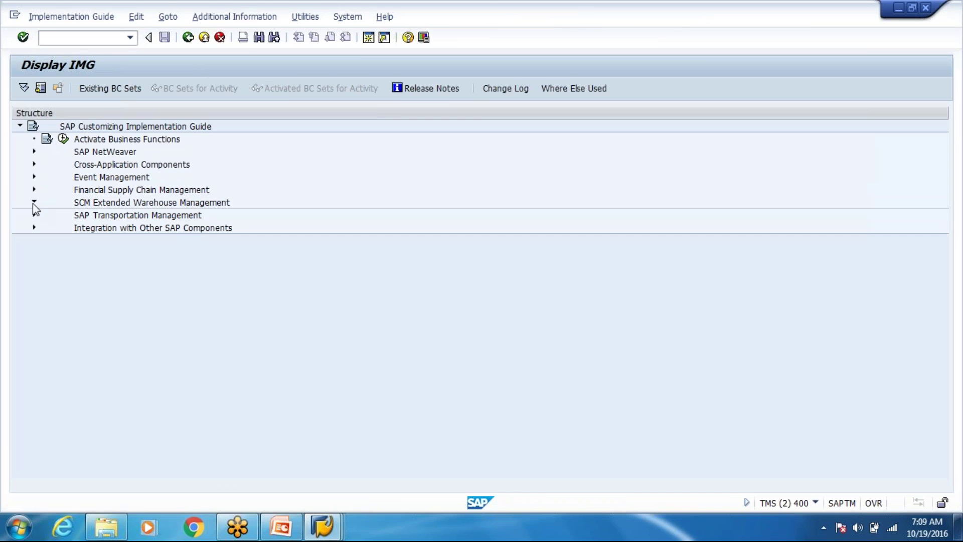
click(47, 215)
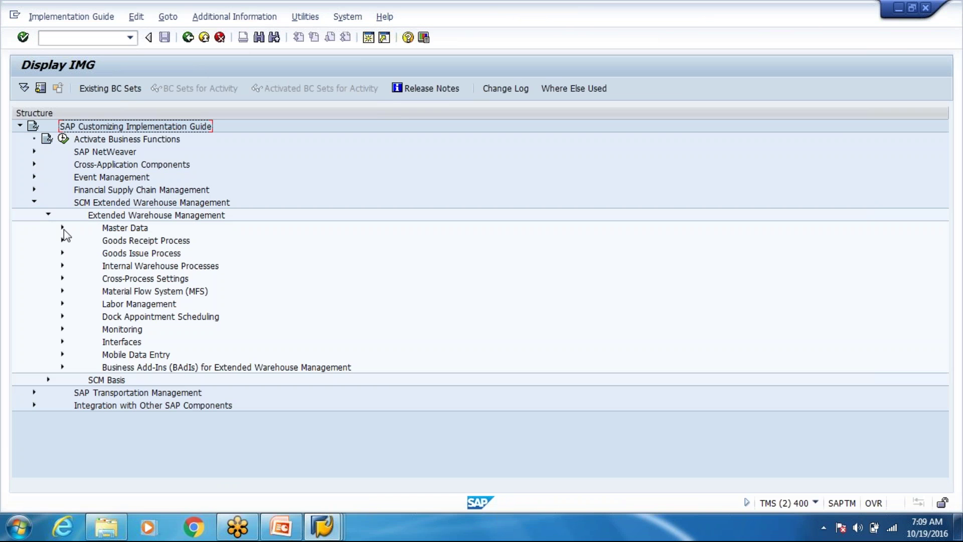
click(63, 229)
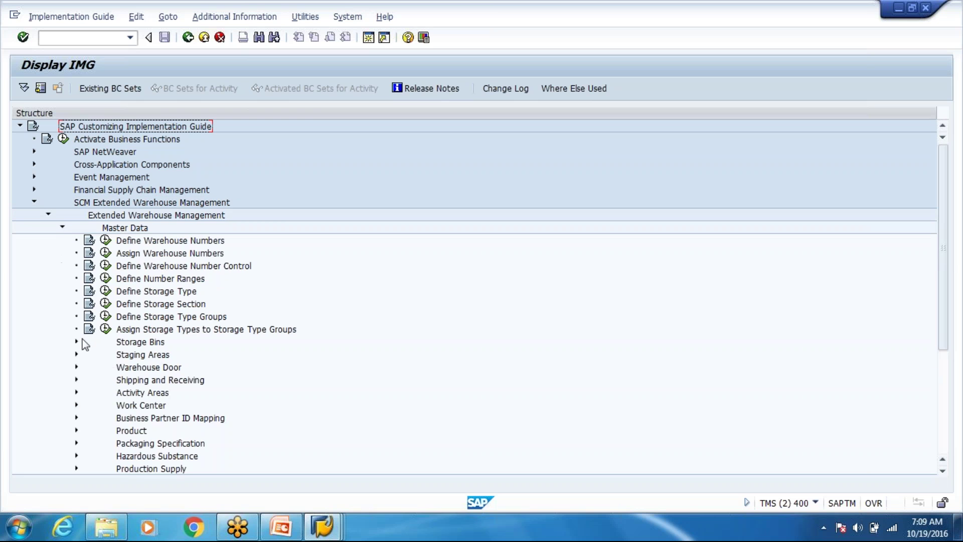
click(77, 342)
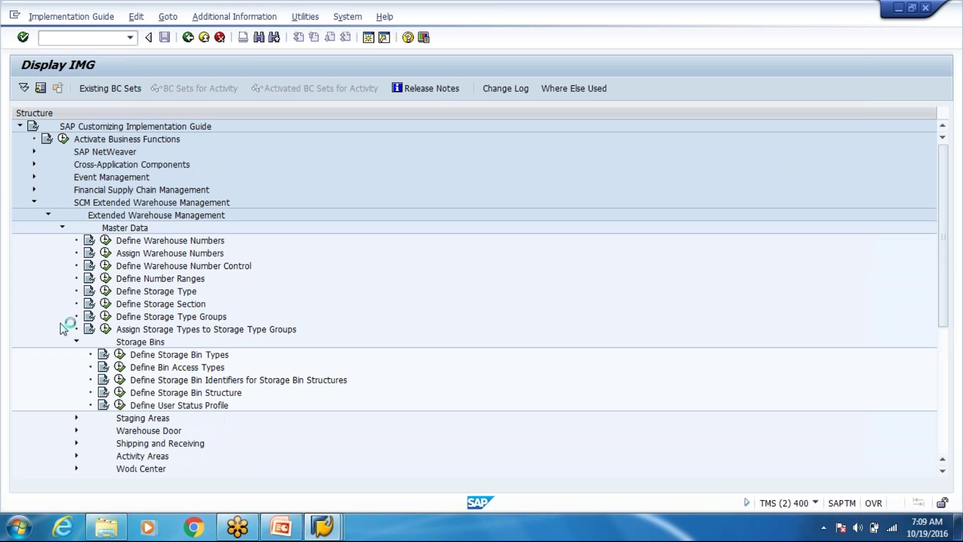
click(119, 393)
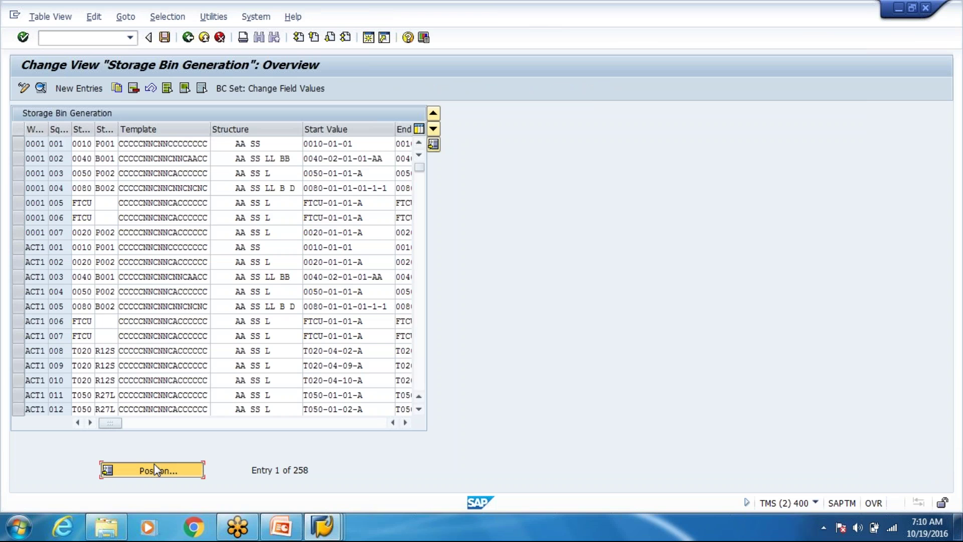
Jump to warehouse WH80 and delete its storage bin generation entries 006–020.
click(155, 467)
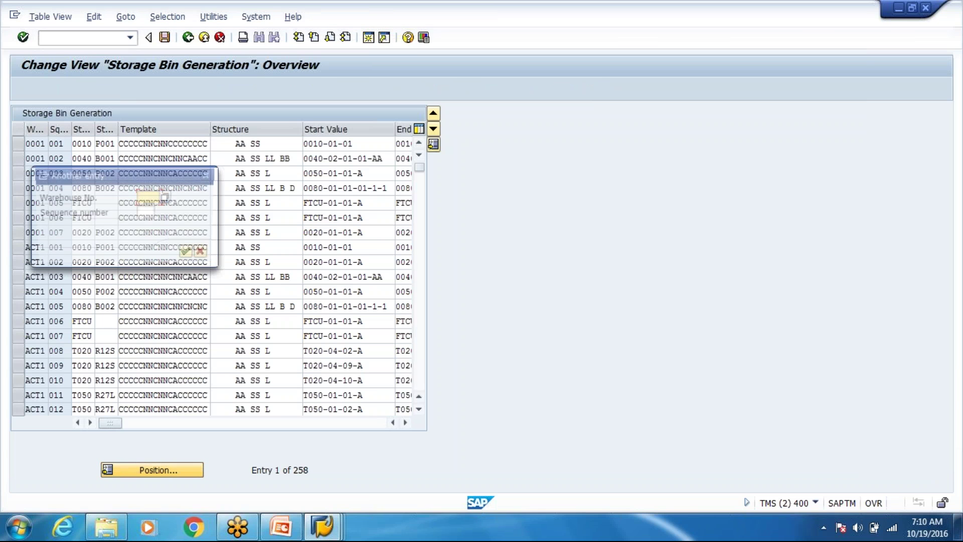
text(WH80)
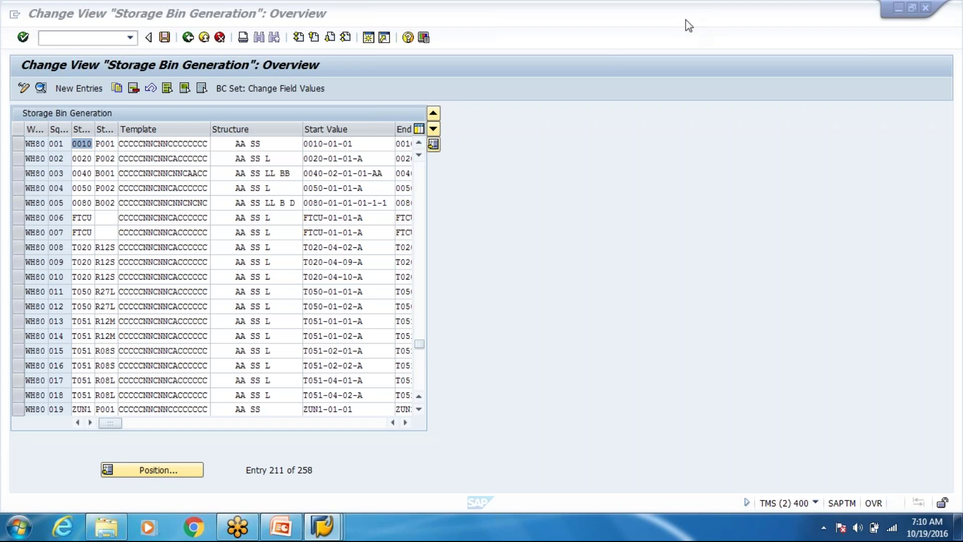
drag(19, 256, 19, 277)
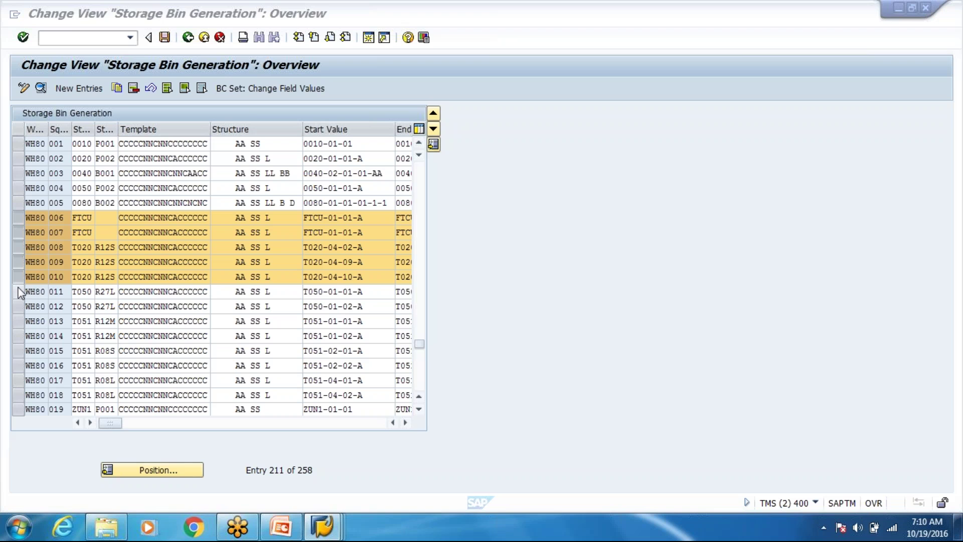
drag(19, 292, 25, 408)
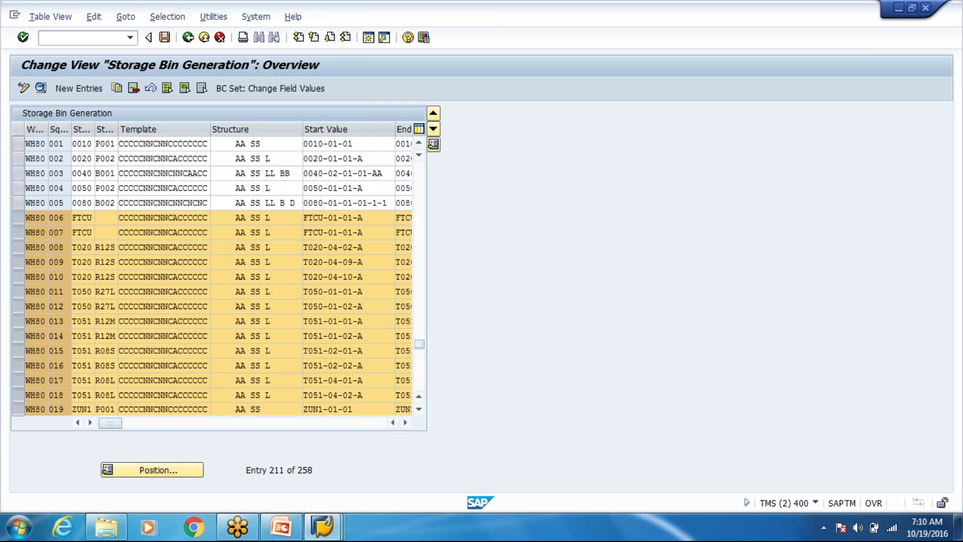
scroll(26, 340, down, 2)
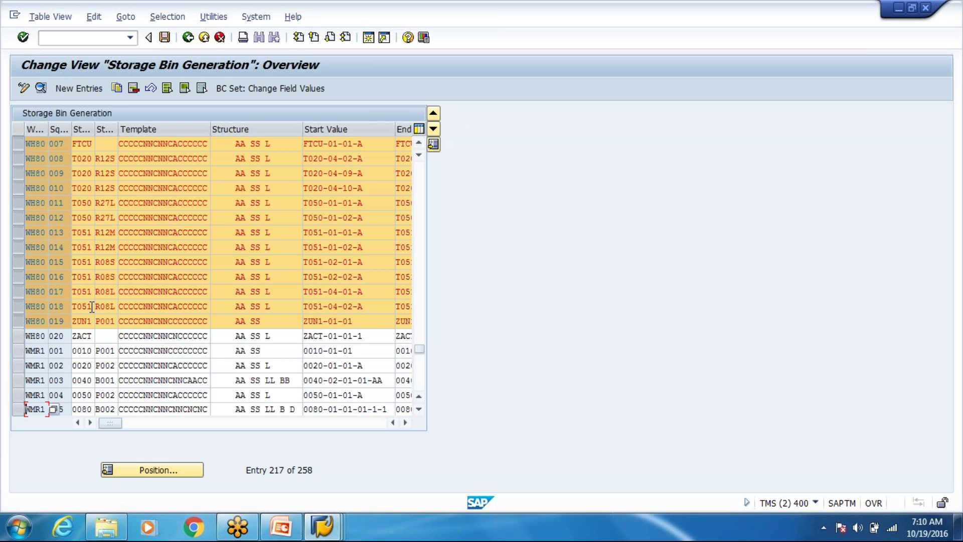
scroll(25, 333, up, 2)
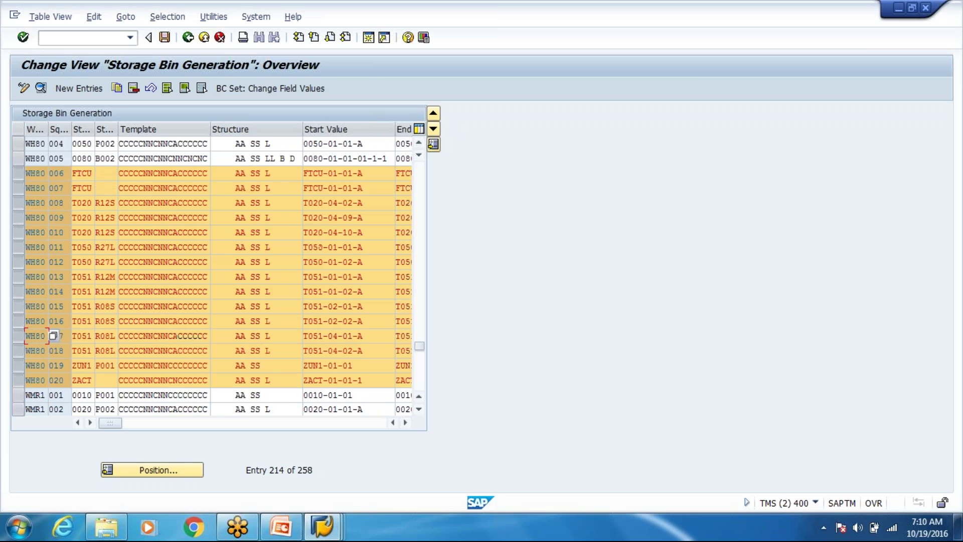
scroll(227, 271, up, 1)
scroll(227, 271, up, 2)
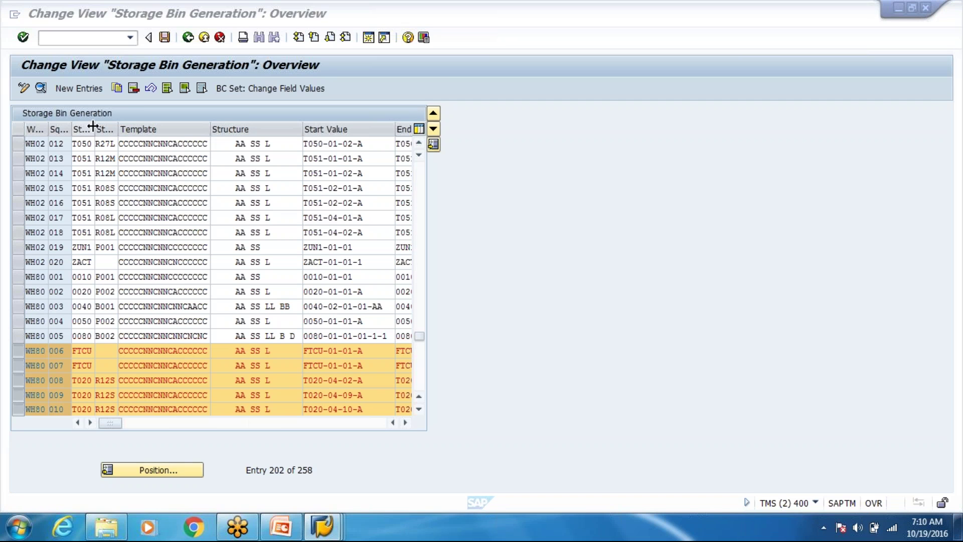
drag(95, 130, 104, 130)
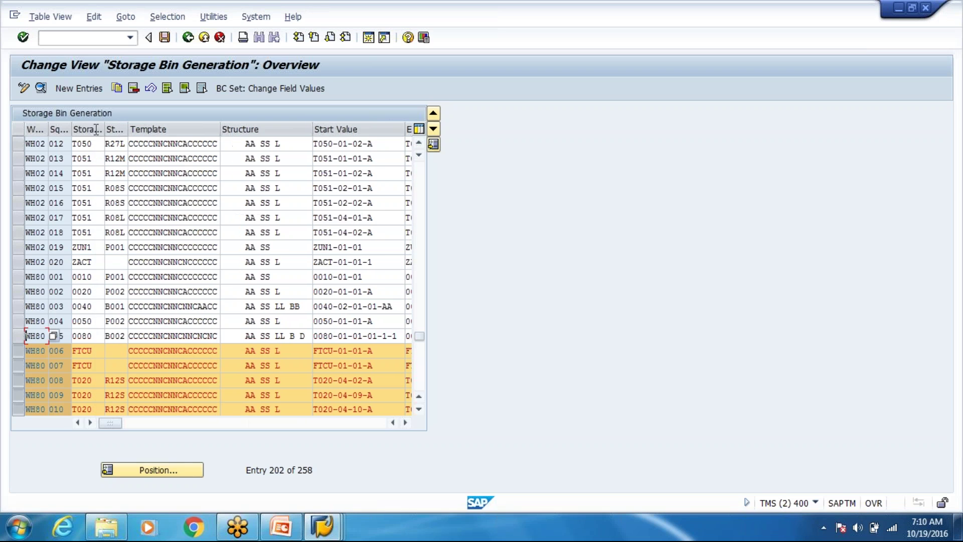
click(133, 89)
scroll(140, 364, down, 1)
scroll(140, 369, down, 5)
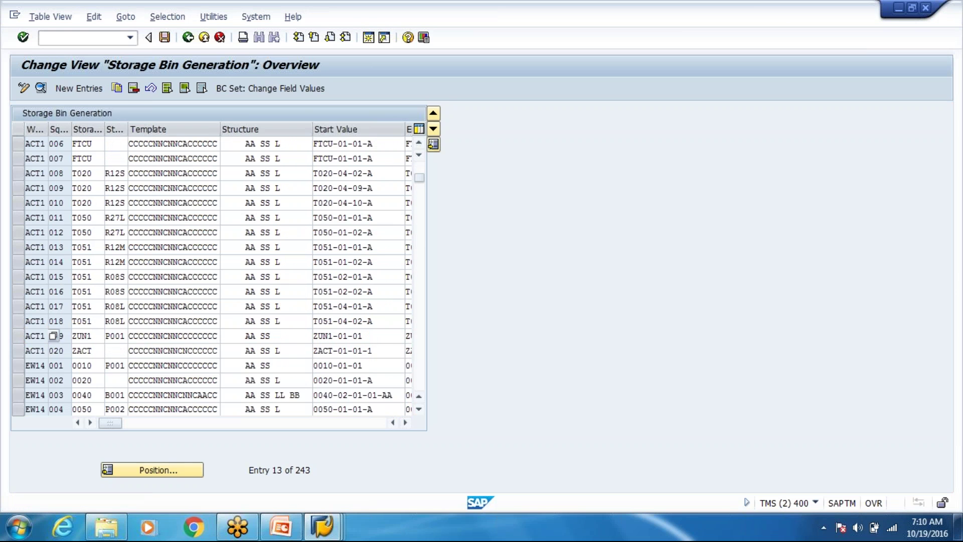
Copy WH80 entries 001–005 with Copy As to open set 001's details, then minimize SAP to the desktop.
click(152, 471)
text(Wh80)
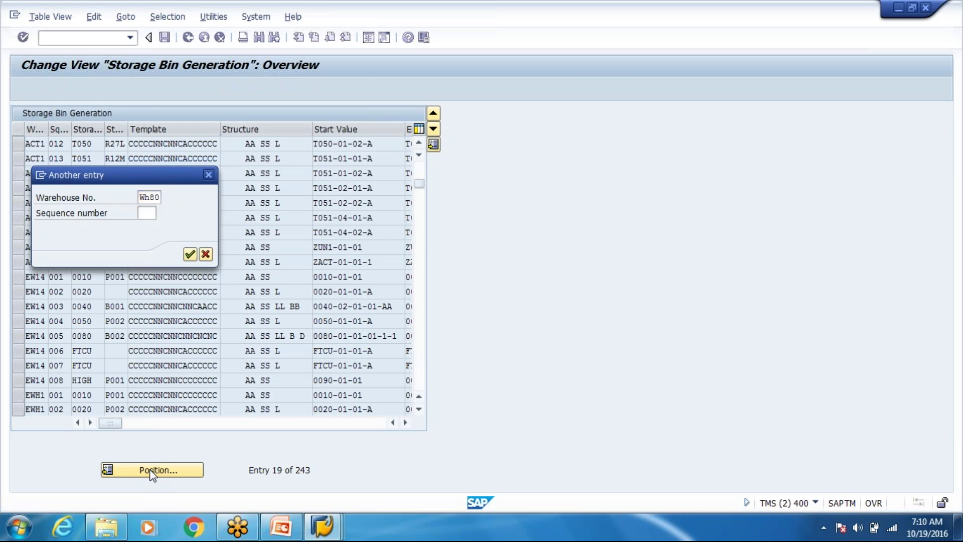
key(Return)
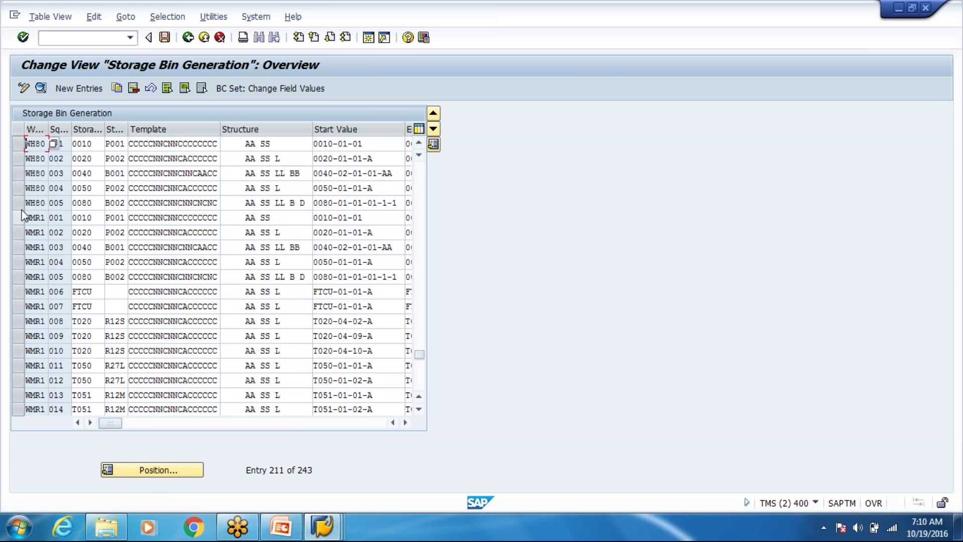
drag(17, 203, 19, 141)
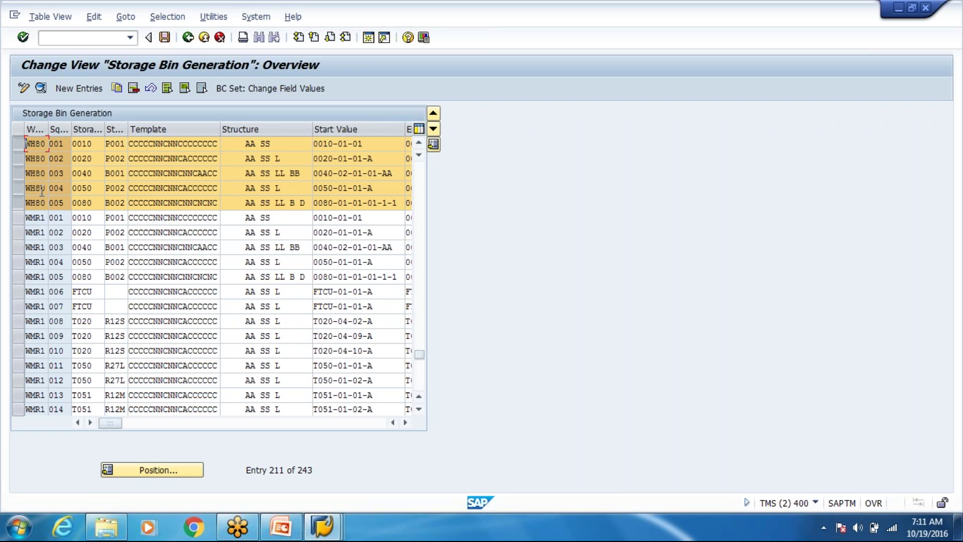
scroll(35, 186, up, 1)
click(22, 176)
click(19, 173)
click(20, 262)
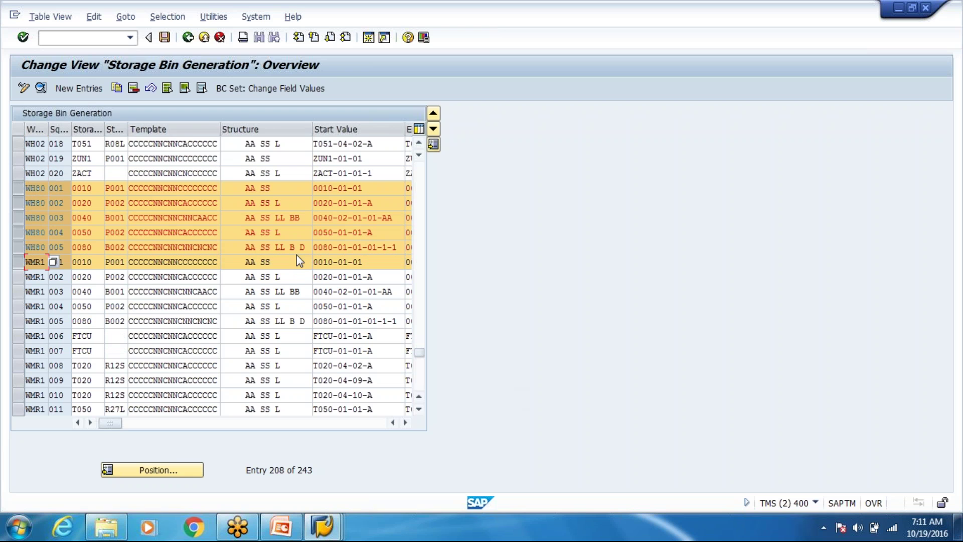
click(118, 90)
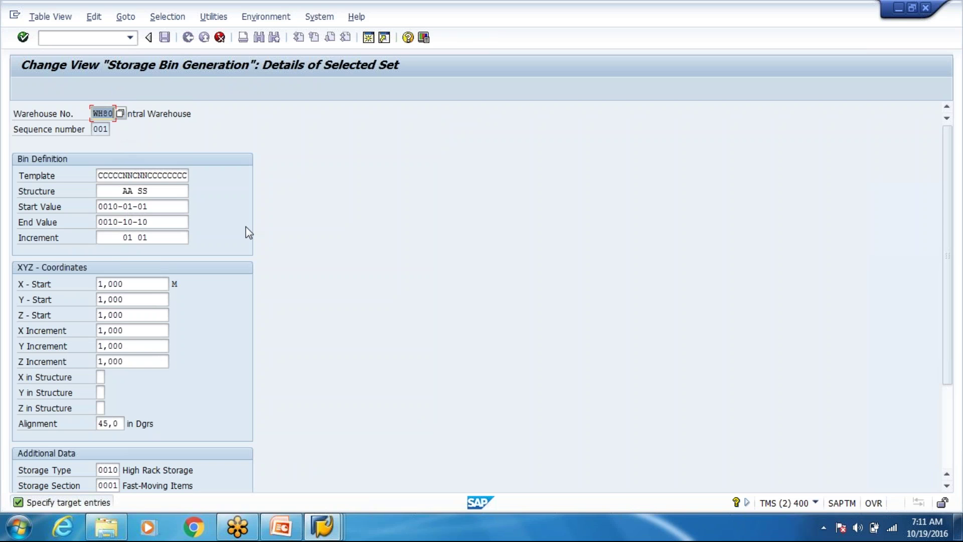
scroll(240, 230, down, 3)
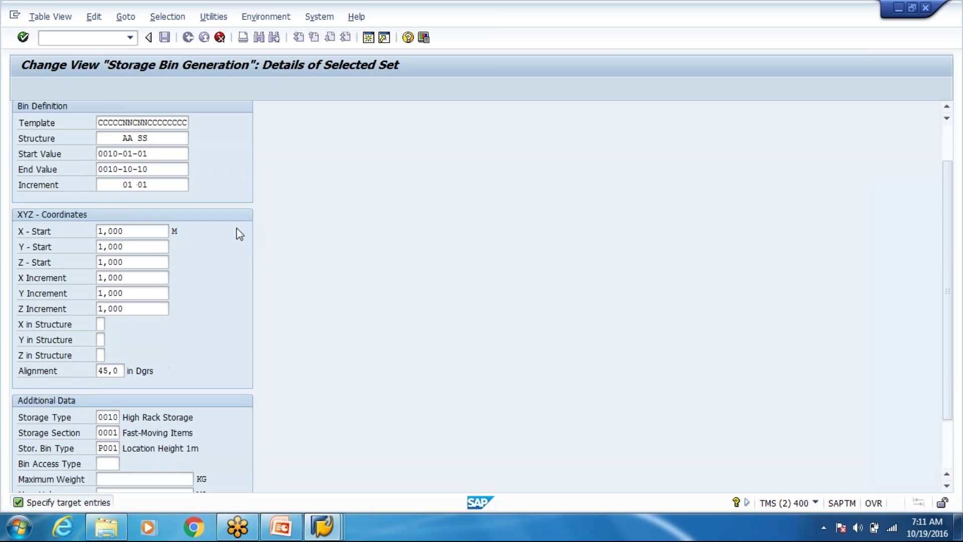
scroll(236, 231, up, 5)
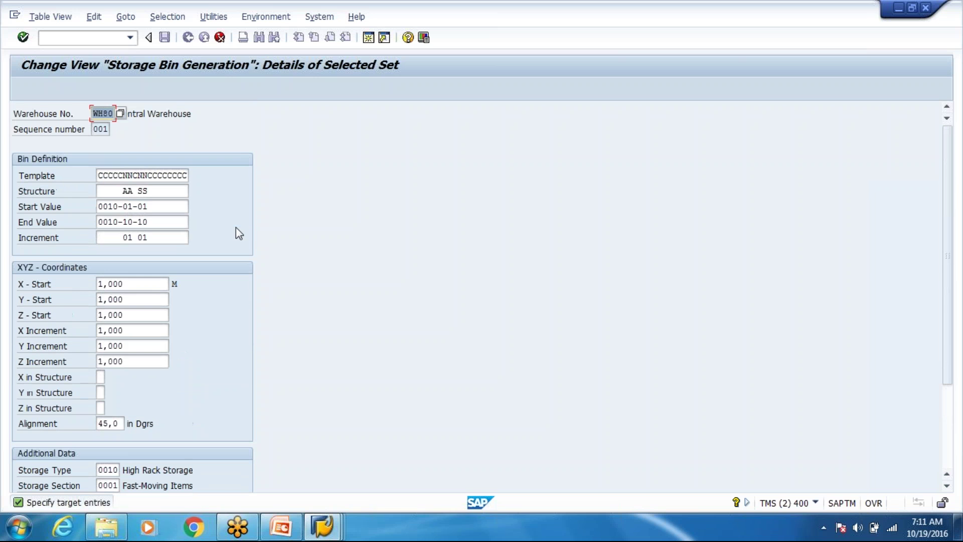
click(129, 185)
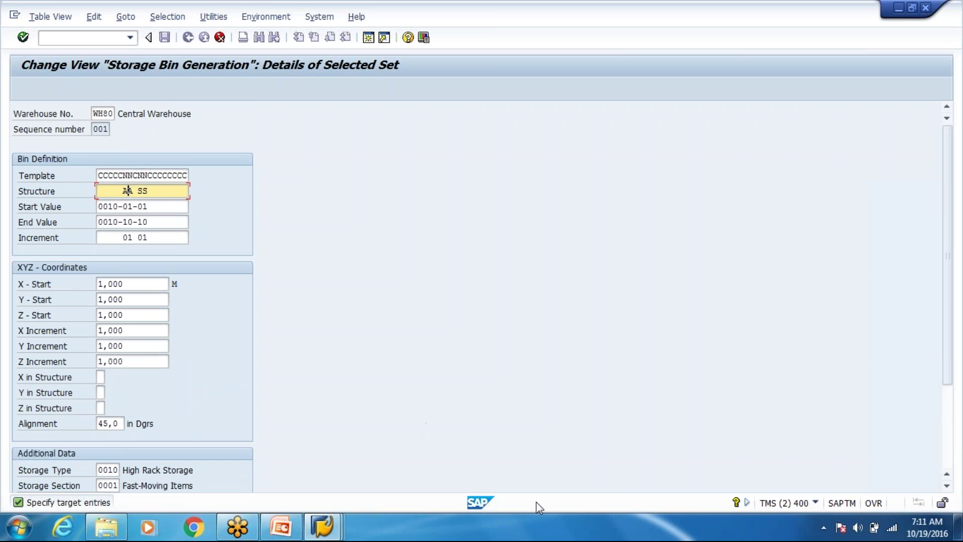
click(959, 525)
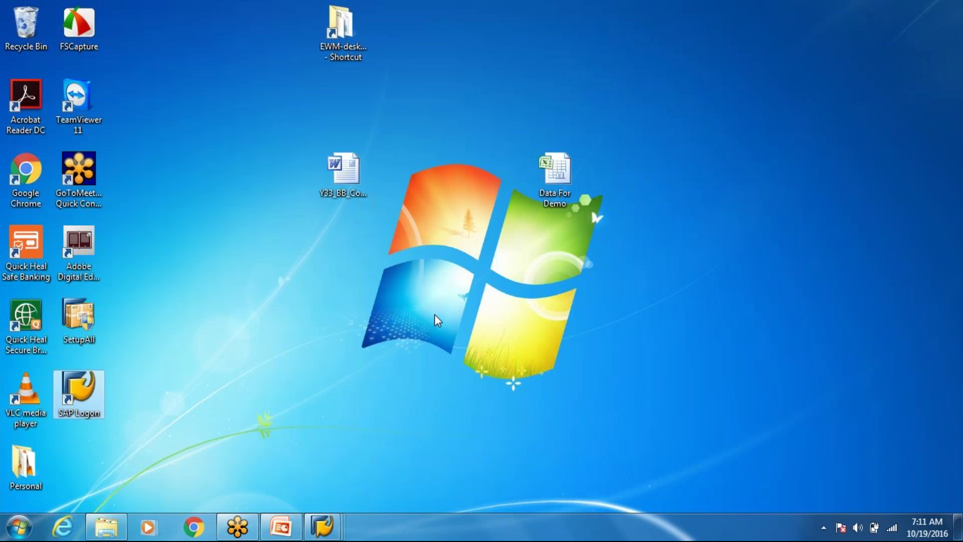
Create a new Microsoft Office Excel Worksheet on the desktop and open it in Excel.
right_click(435, 314)
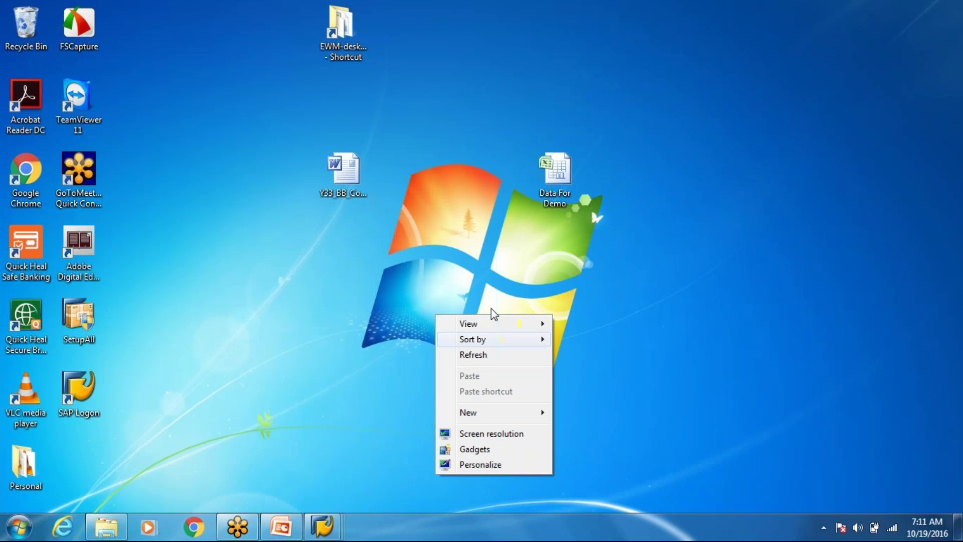
click(553, 193)
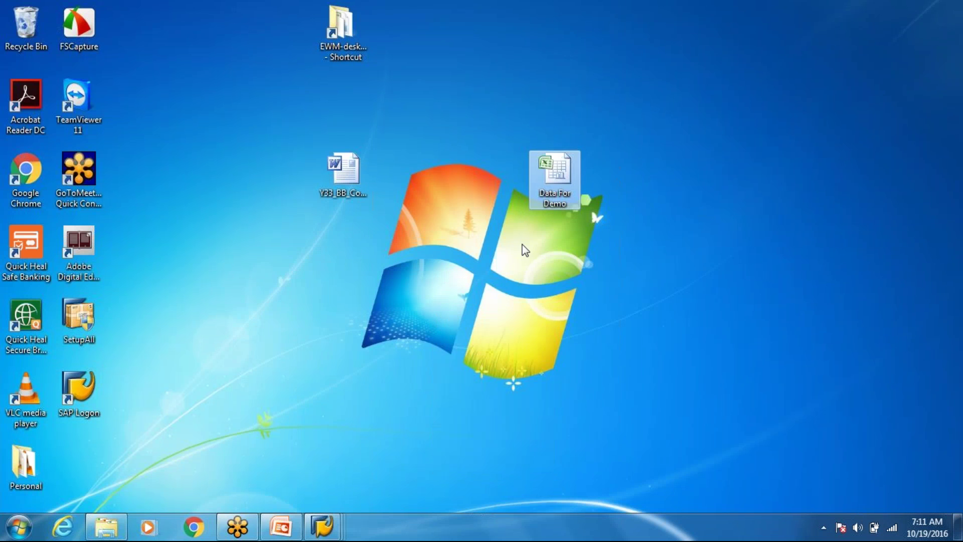
right_click(330, 279)
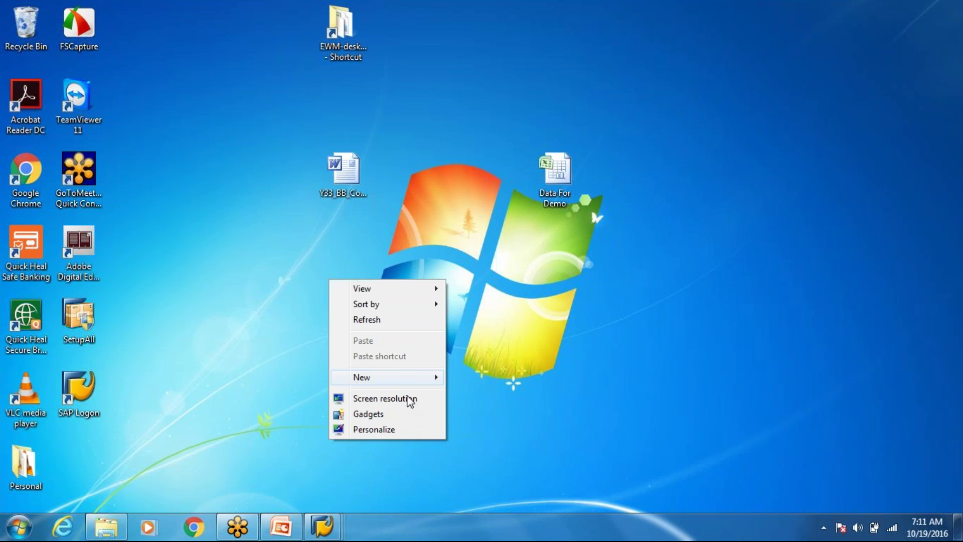
click(381, 377)
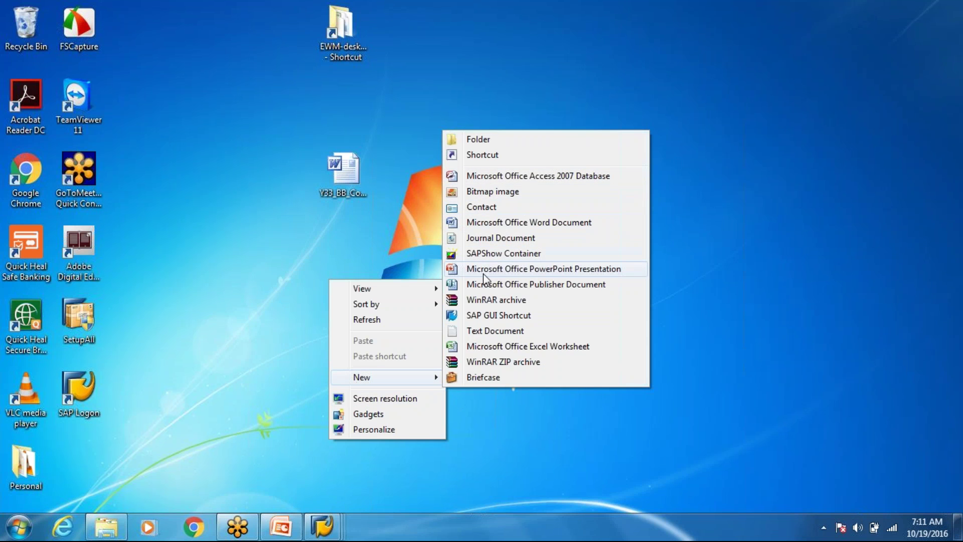
click(481, 347)
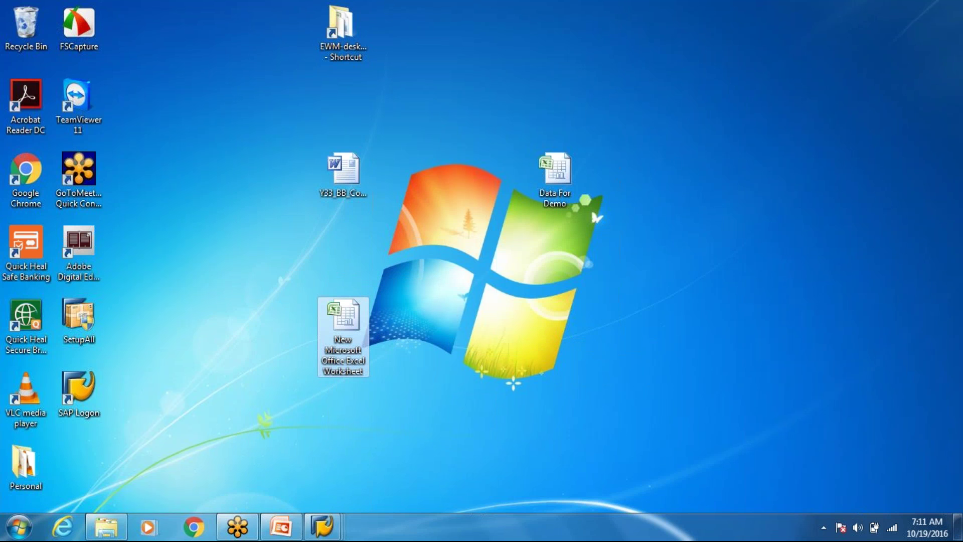
double_click(354, 342)
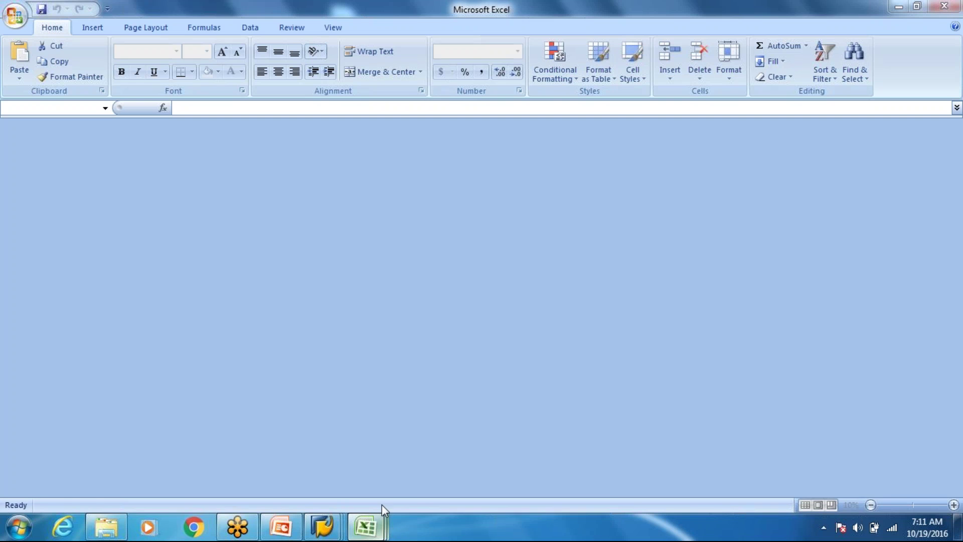
Switch to the new workbook and apply All Borders to E6:E17.
mouse_move(382, 508)
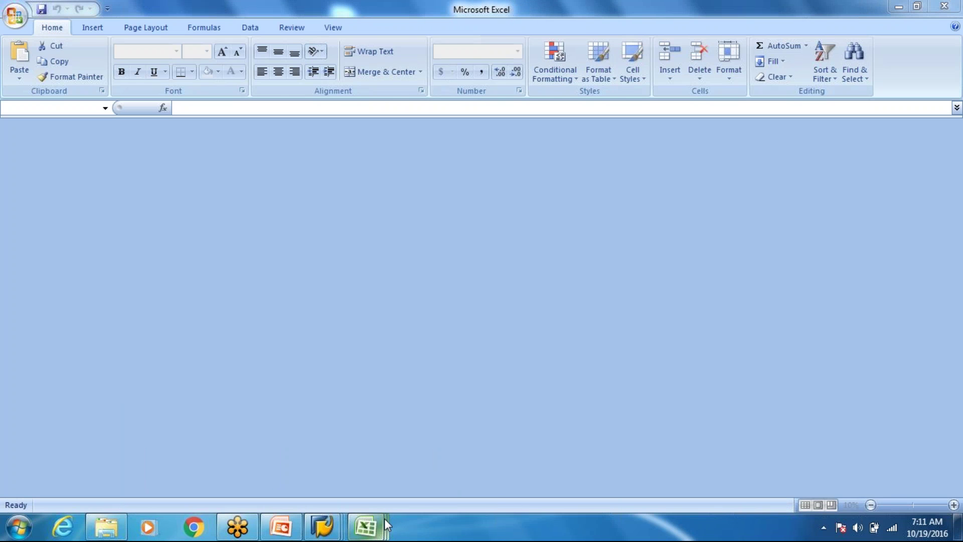
click(374, 524)
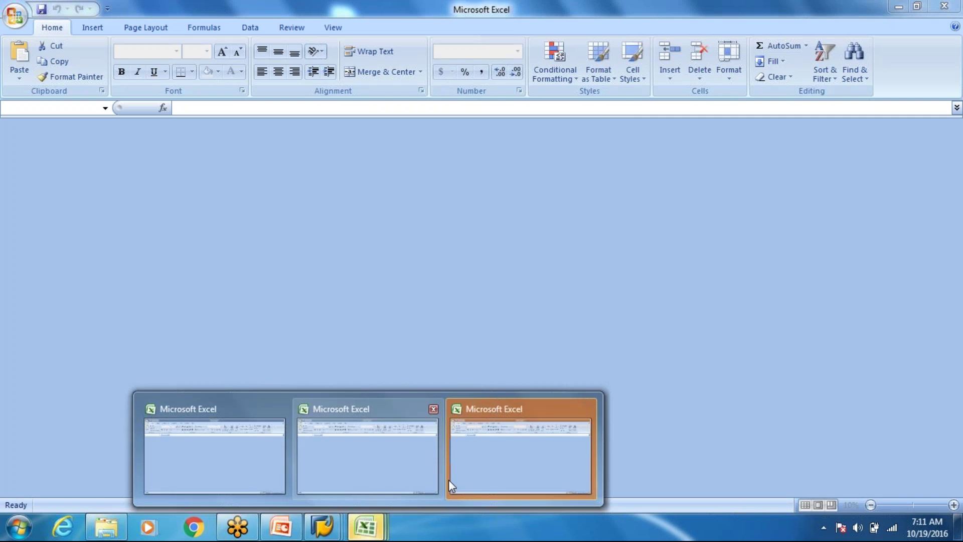
click(456, 475)
mouse_move(383, 527)
click(367, 408)
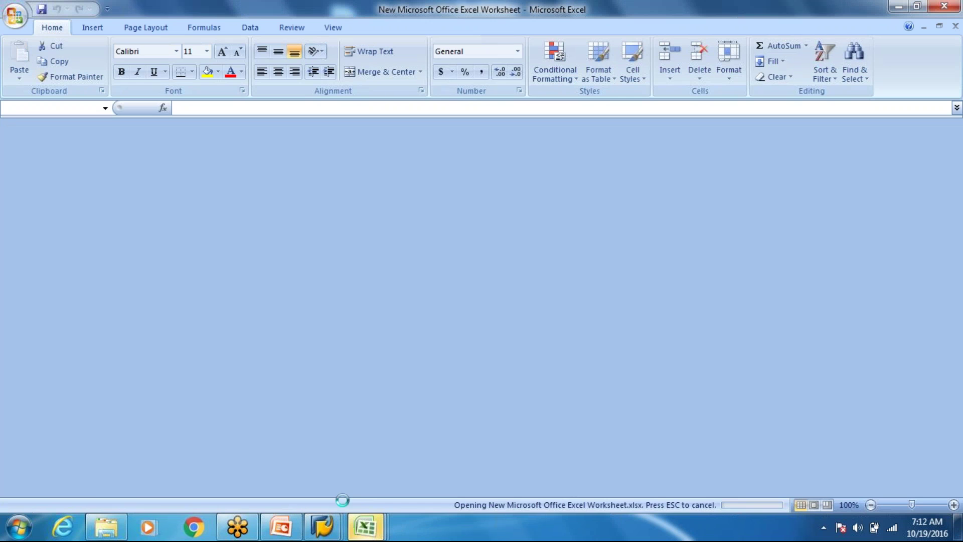
click(304, 365)
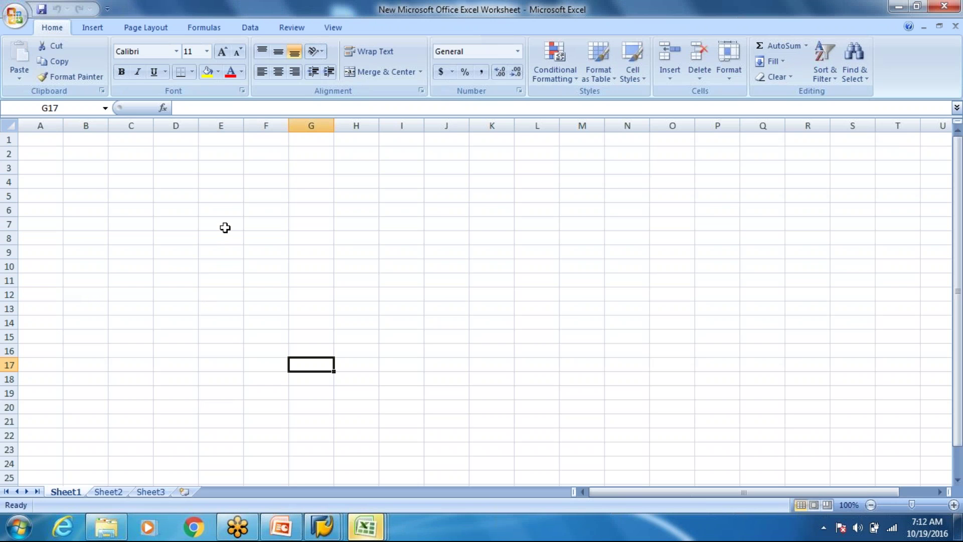
drag(226, 210, 220, 366)
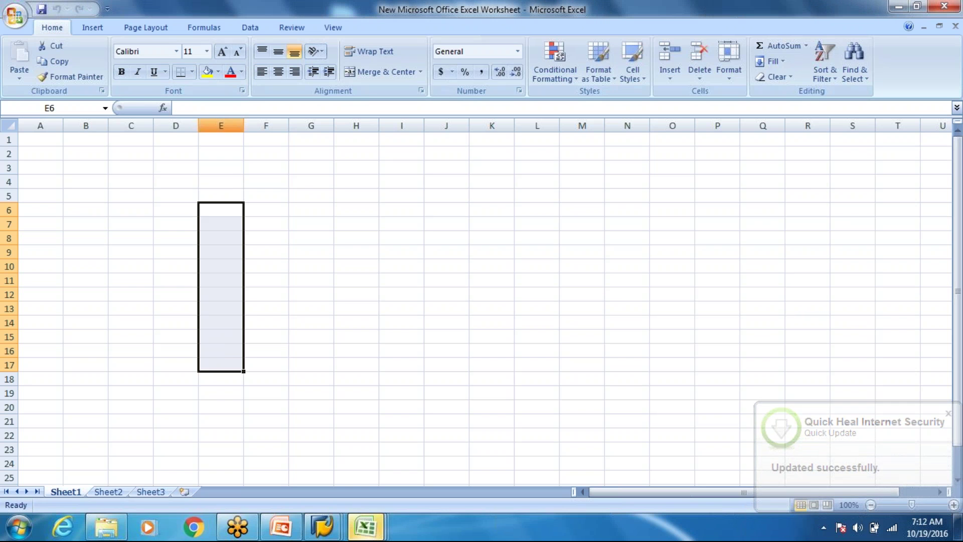
click(192, 71)
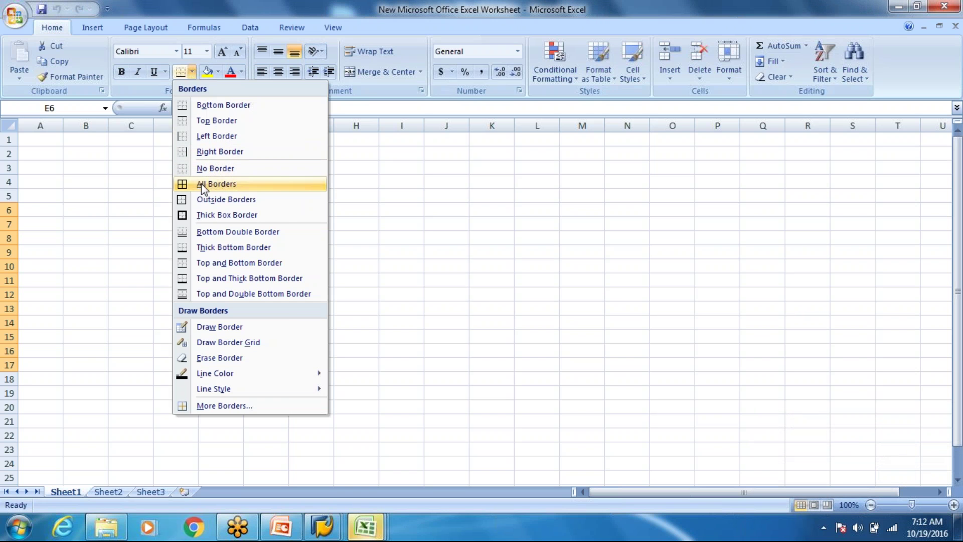
click(216, 183)
Apply All Borders to G6:G17, I6:I17 and K6:K17.
drag(306, 209, 299, 351)
click(180, 72)
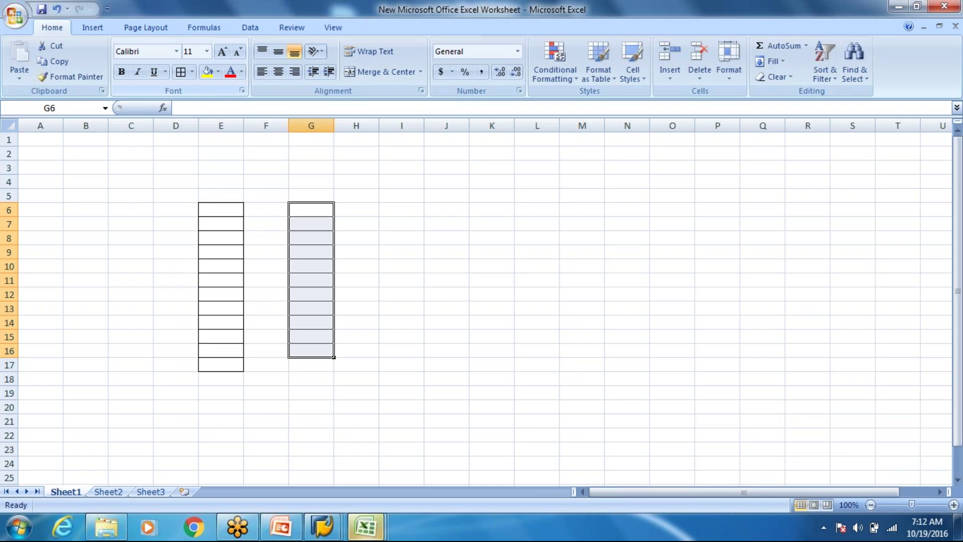
click(315, 363)
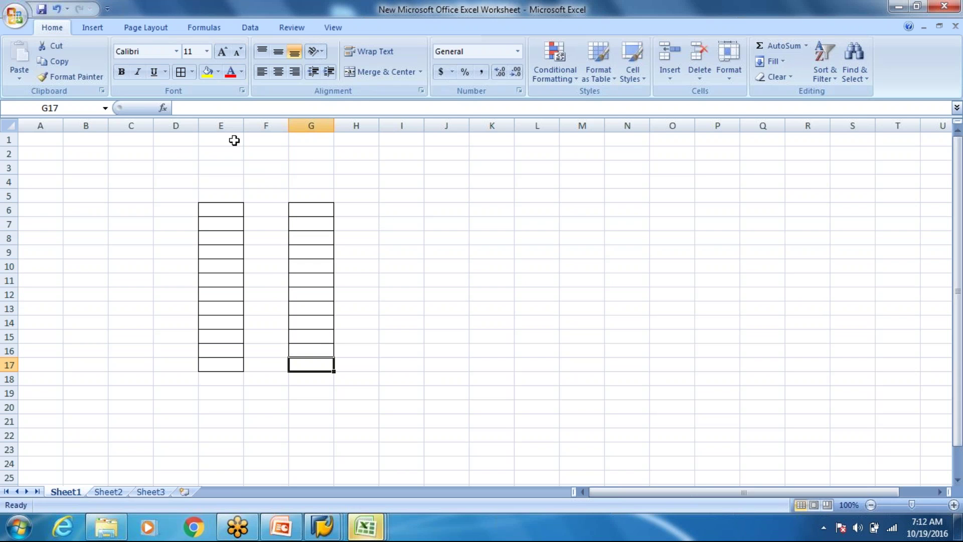
drag(396, 209, 398, 361)
click(181, 72)
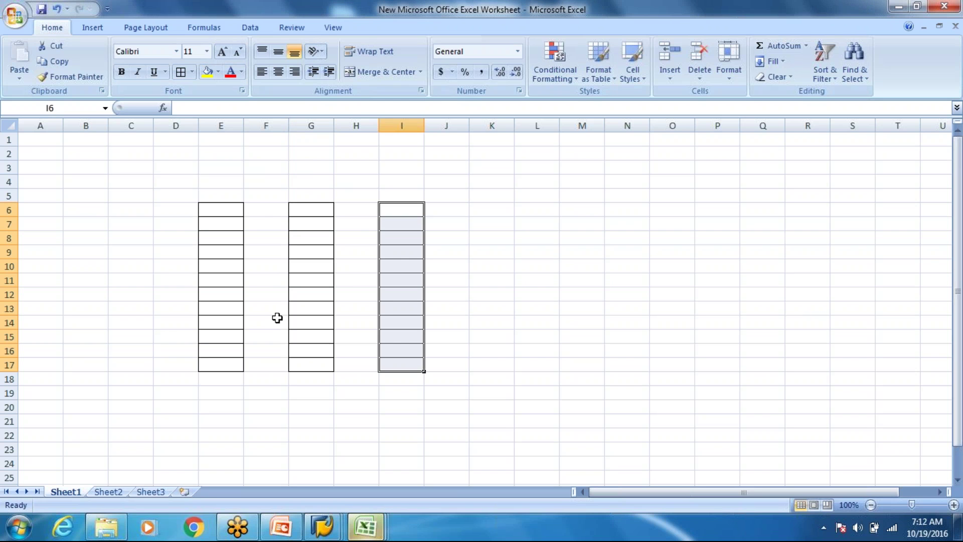
mouse_move(464, 347)
mouse_down()
mouse_move(458, 366)
mouse_move(462, 351)
mouse_up()
drag(490, 215, 479, 361)
click(180, 73)
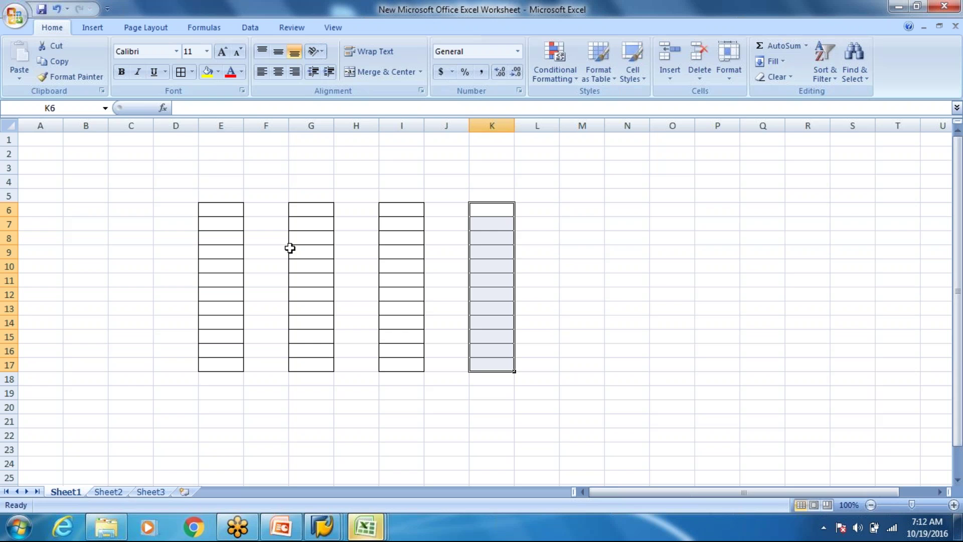
Return to the bordered worksheet and apply All Borders to M6:M17.
click(241, 337)
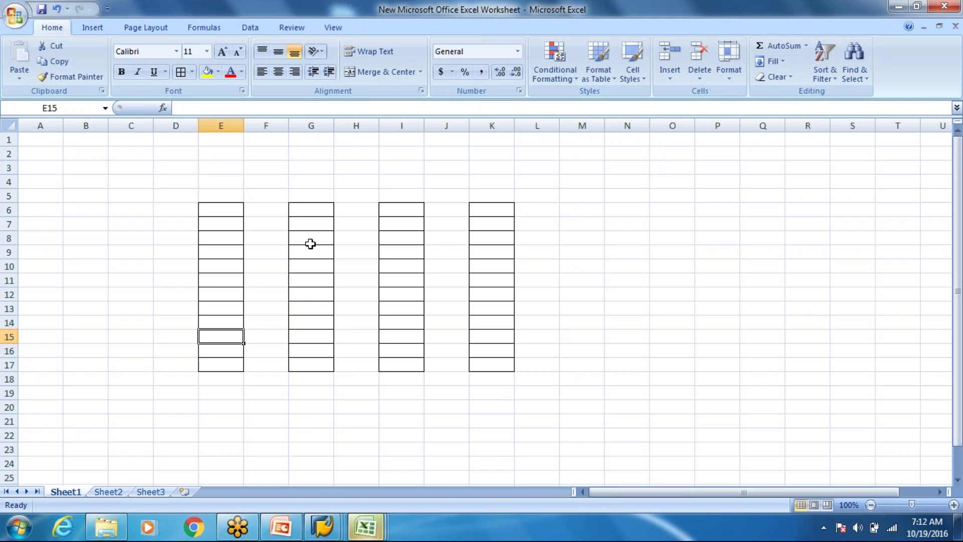
mouse_move(367, 533)
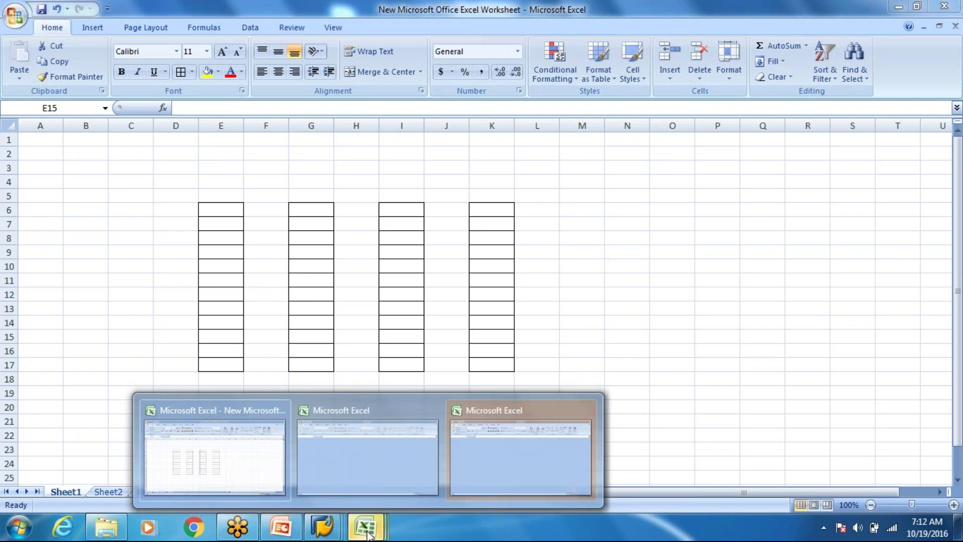
click(499, 435)
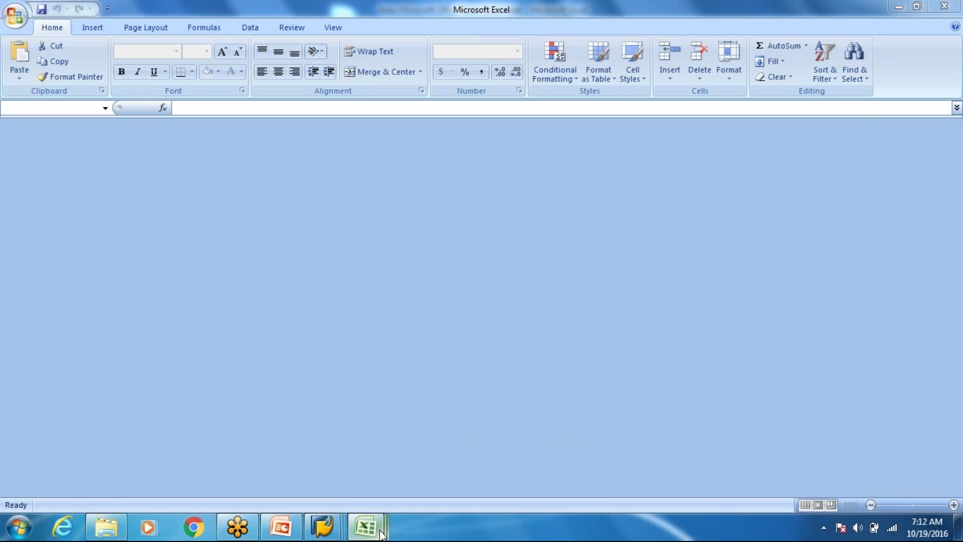
mouse_move(367, 527)
click(255, 463)
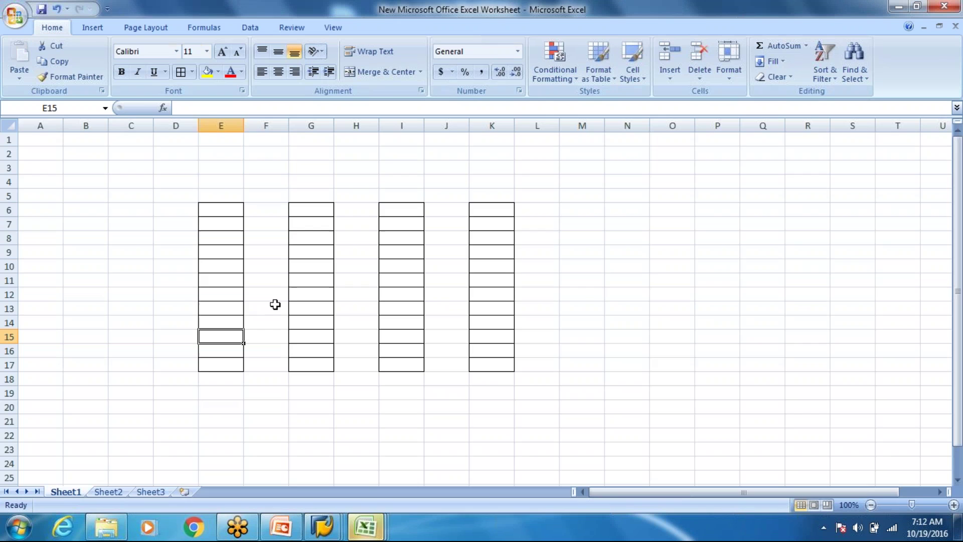
drag(577, 209, 563, 364)
click(179, 74)
Number the five bordered columns 1 to 5 along row 19, starting at E19.
click(224, 392)
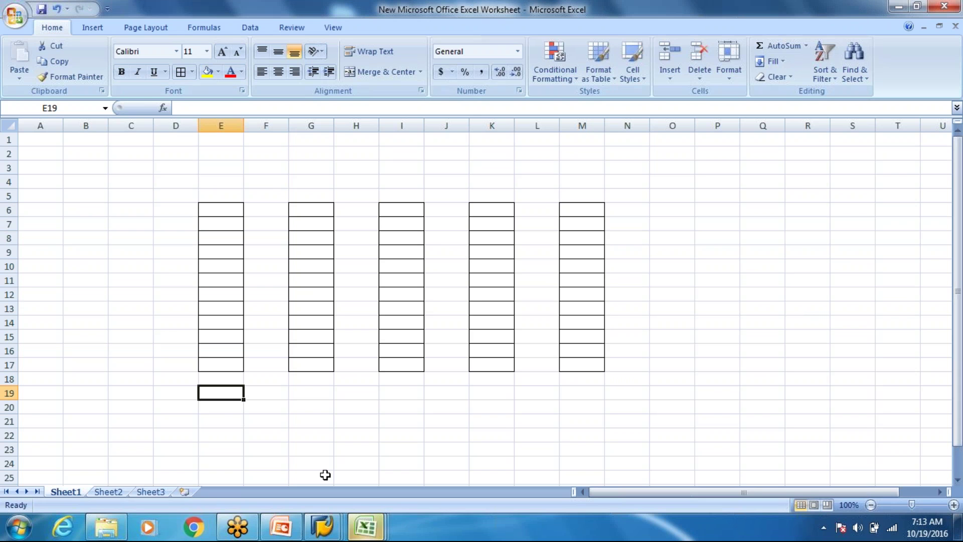
text(1)
key(Tab)
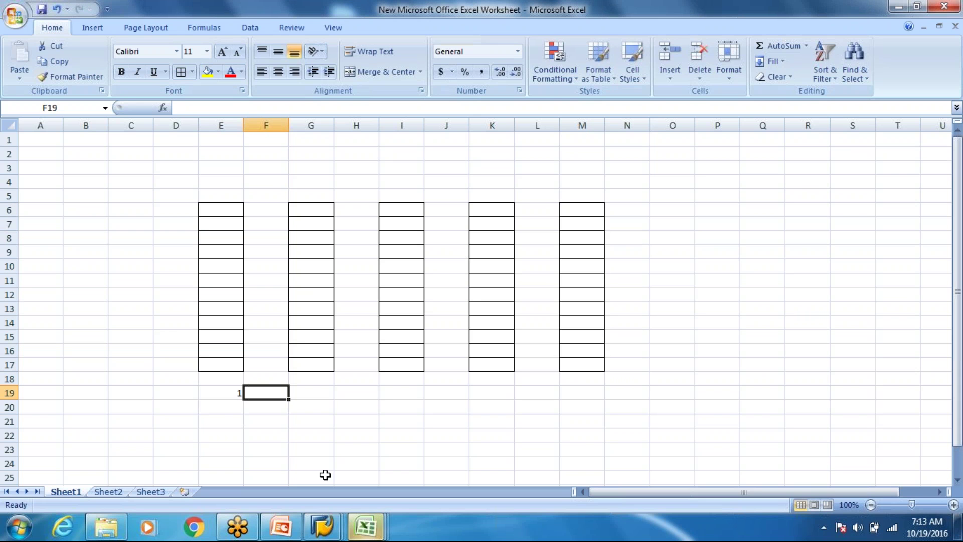
key(Tab)
text(2)
key(Tab)
key(Tab)
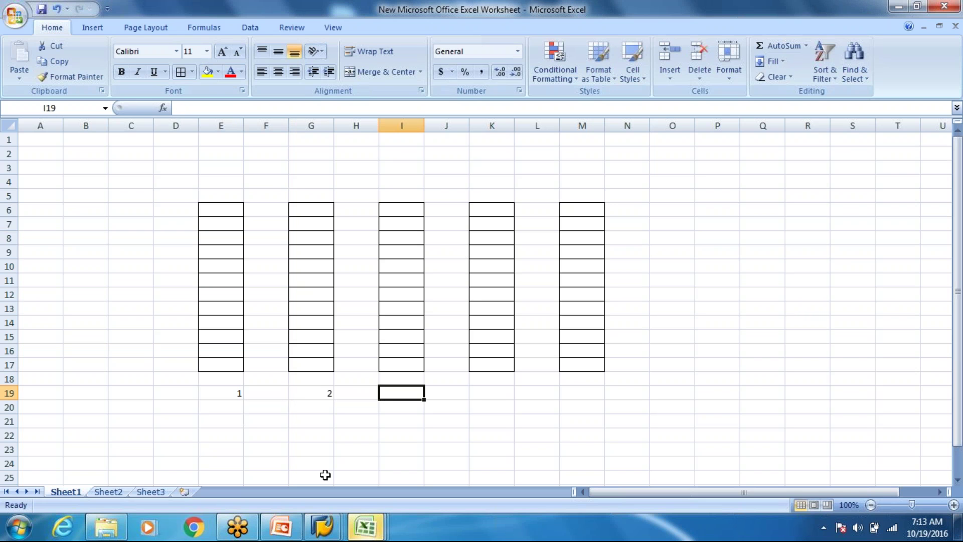
text(3)
key(Tab)
key(Tab)
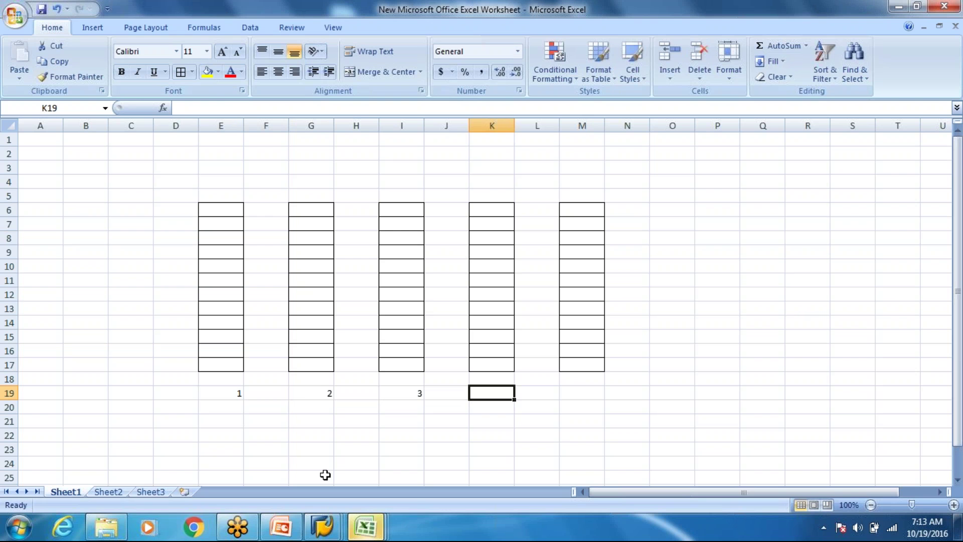
text(4)
key(Tab)
key(Tab)
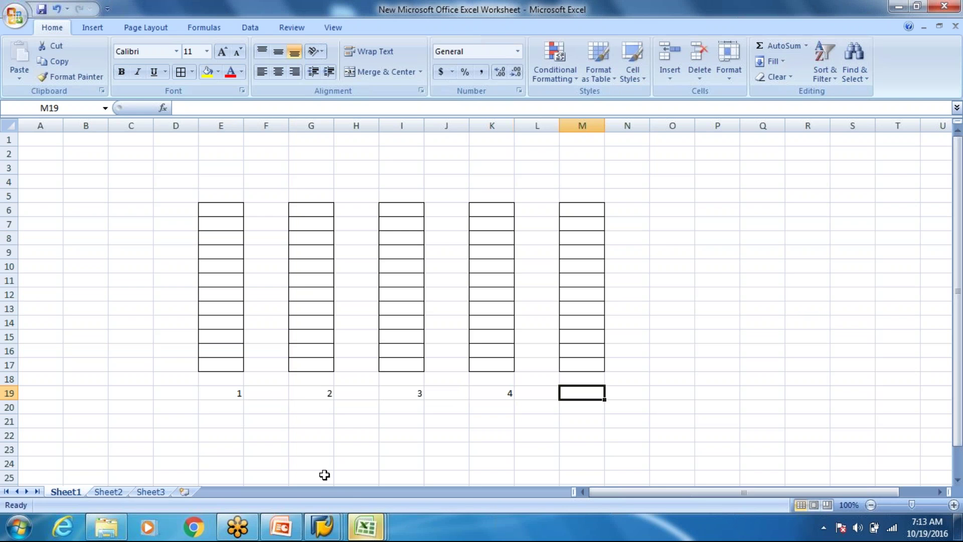
text(5)
key(Tab)
key(Up)
key(Up)
key(Up)
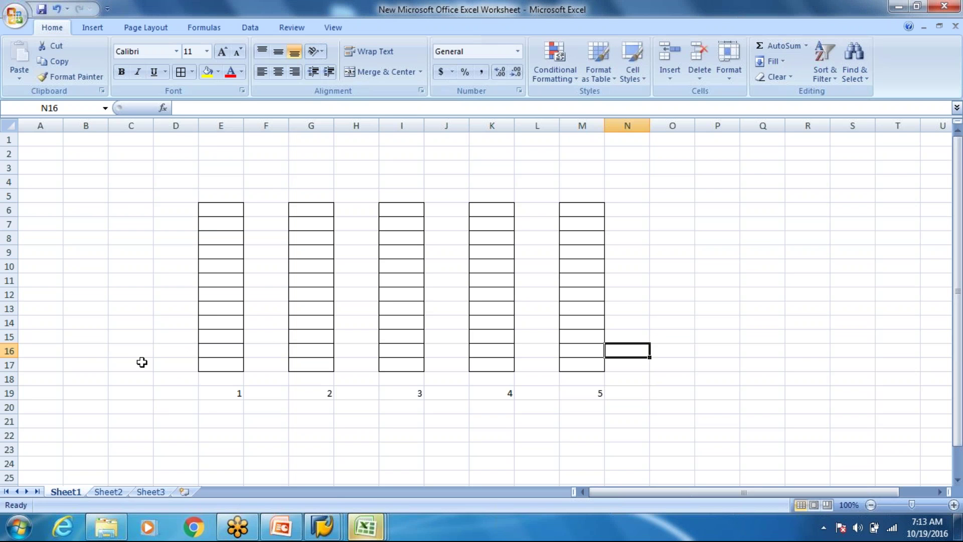
drag(128, 364, 524, 363)
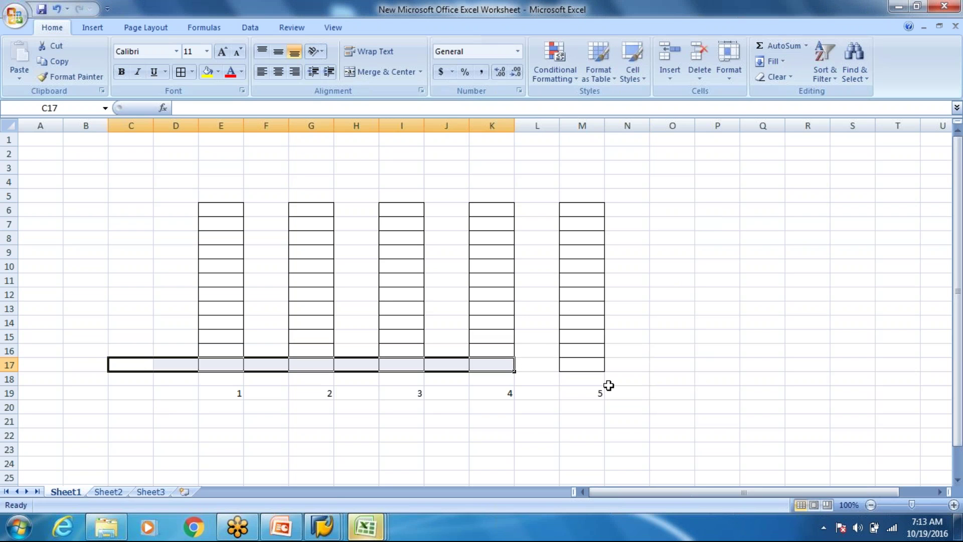
Type 'Top View' in G3 and 'Side View' in O10.
click(315, 164)
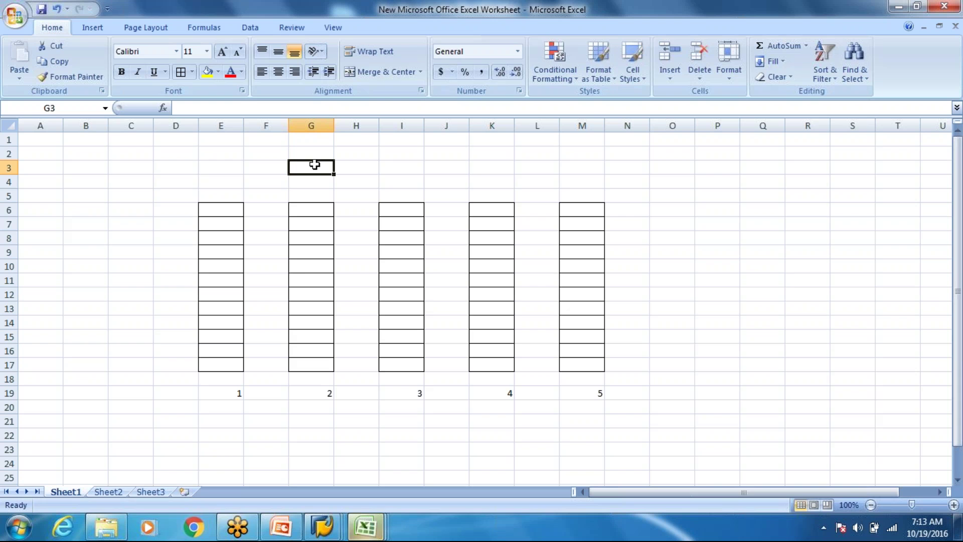
text(Top View)
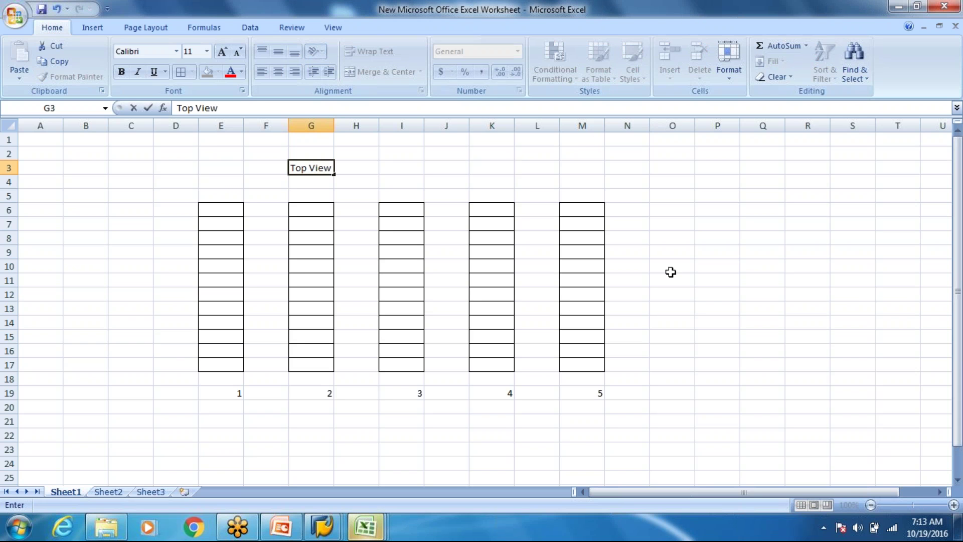
click(671, 269)
text(Side)
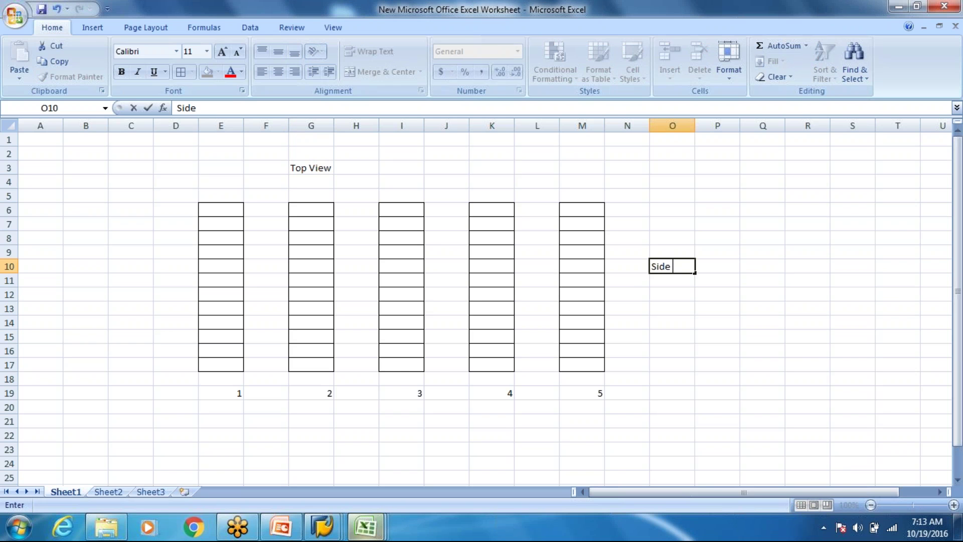
text( View)
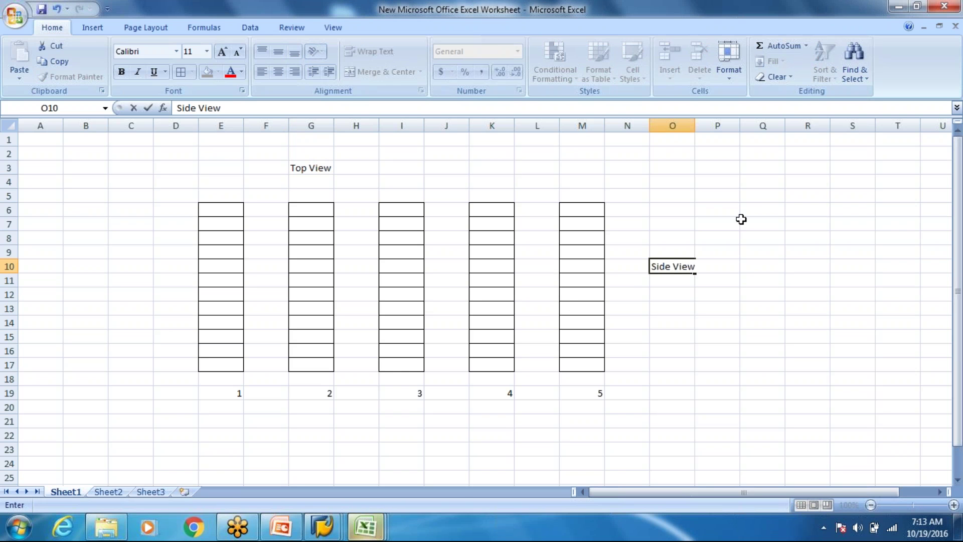
drag(750, 210, 839, 368)
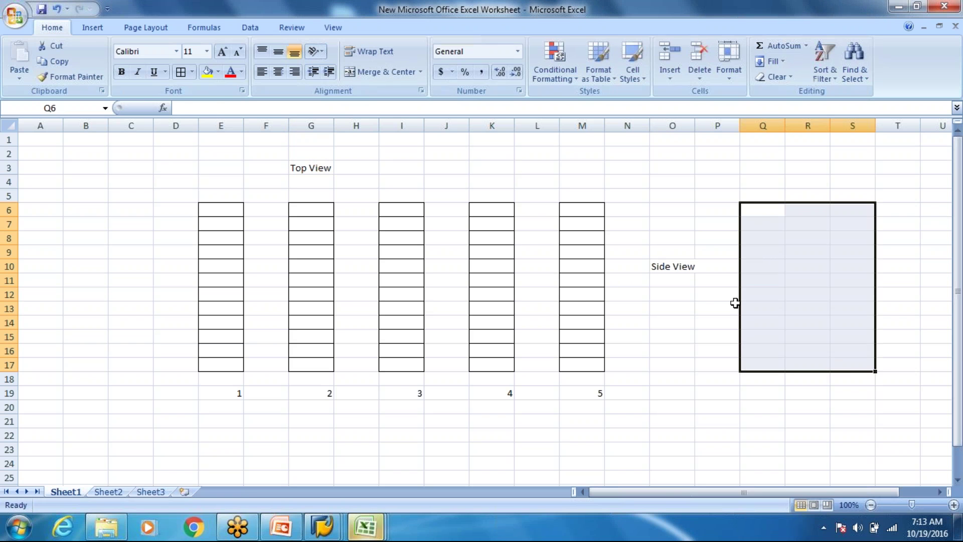
Border the side-view grid Q6:S17 and fill cell E17 yellow.
click(180, 73)
click(565, 309)
click(205, 363)
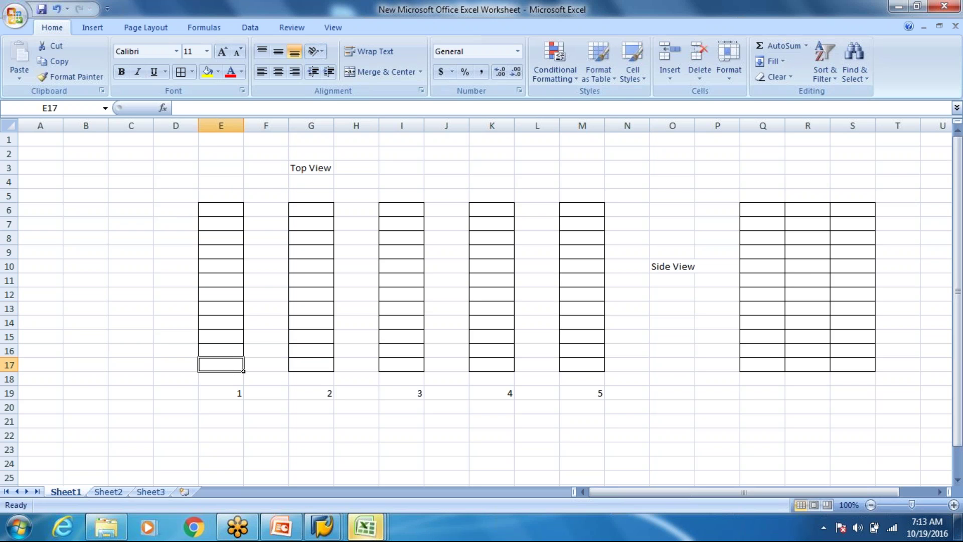
click(207, 73)
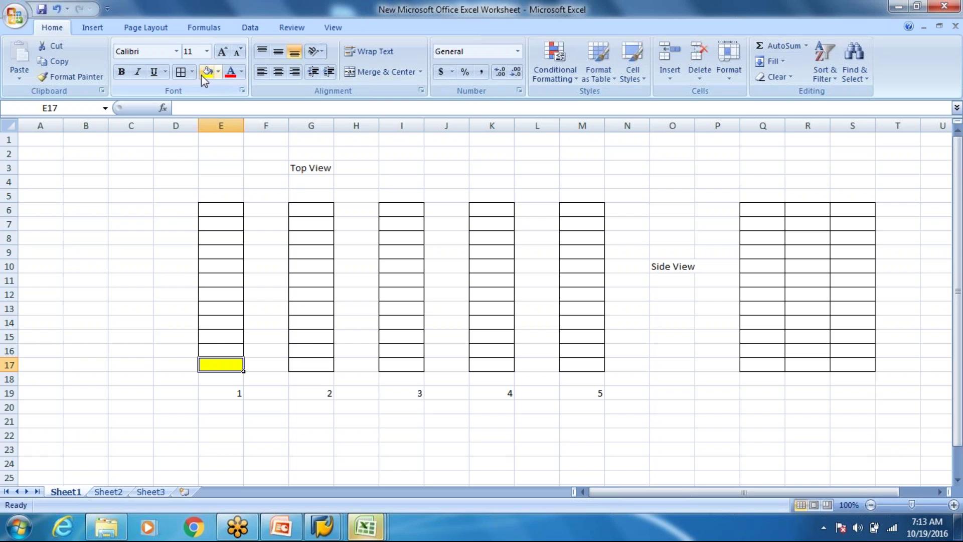
Fill the side-view grid's bottom two rows and second row yellow.
drag(768, 367, 853, 350)
click(207, 73)
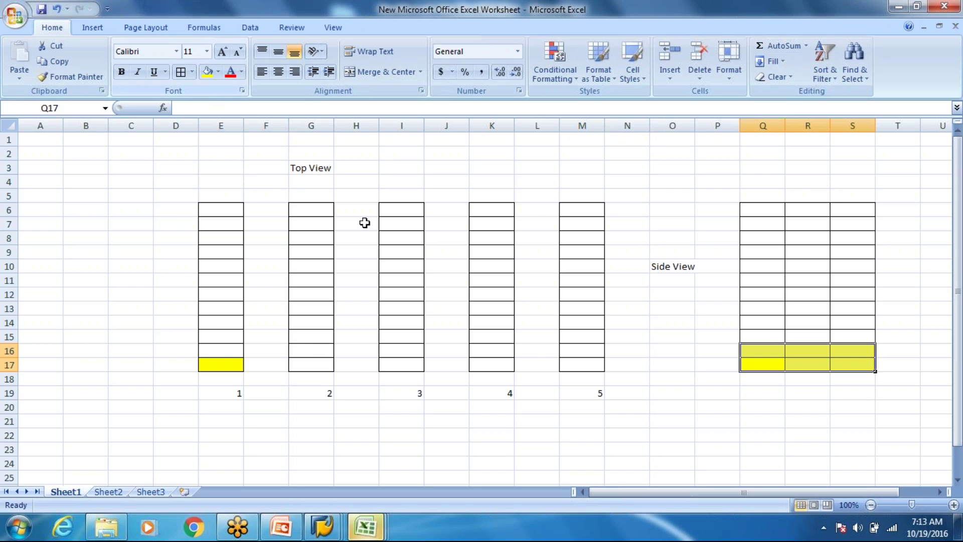
click(221, 214)
click(216, 226)
drag(769, 227, 853, 224)
click(208, 73)
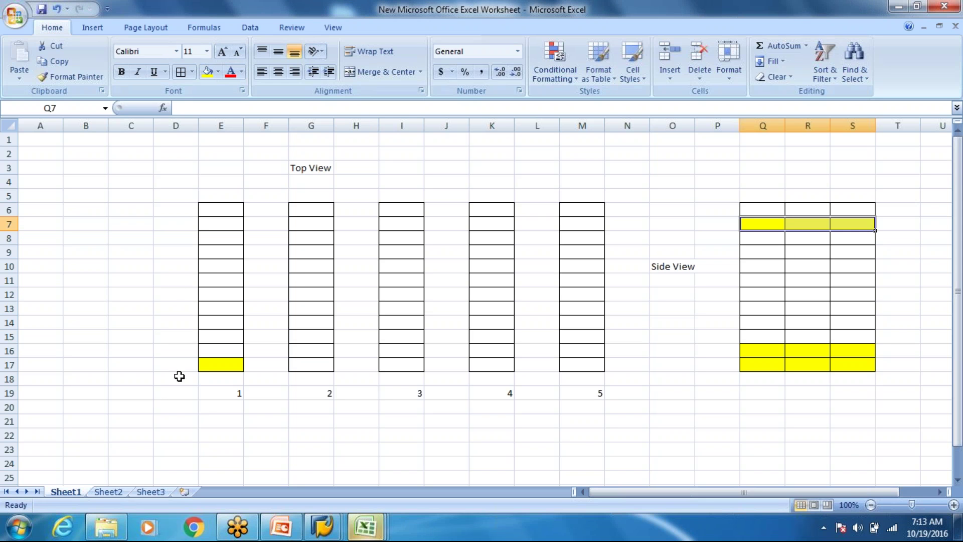
Label the side-view columns A, B and c in the row below the grid.
click(758, 386)
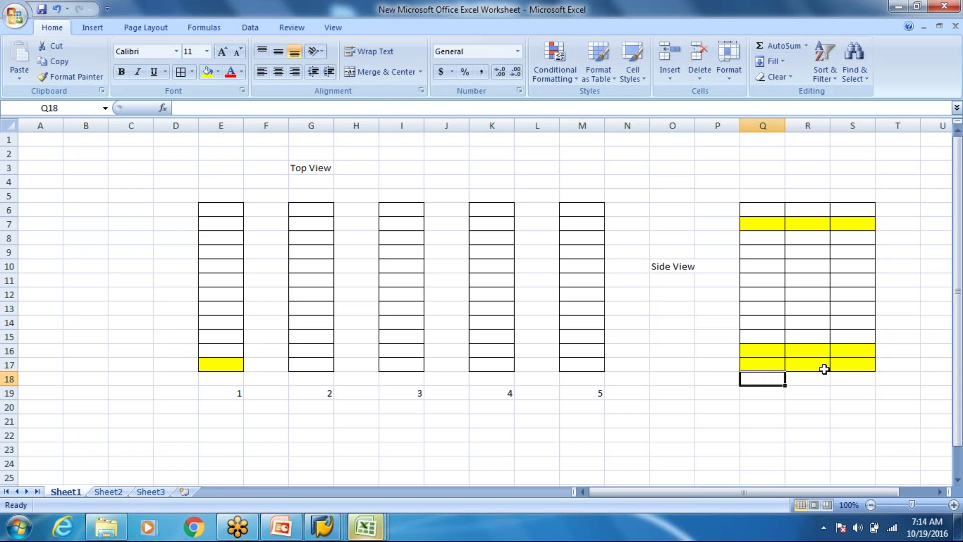
text(A)
key(Tab)
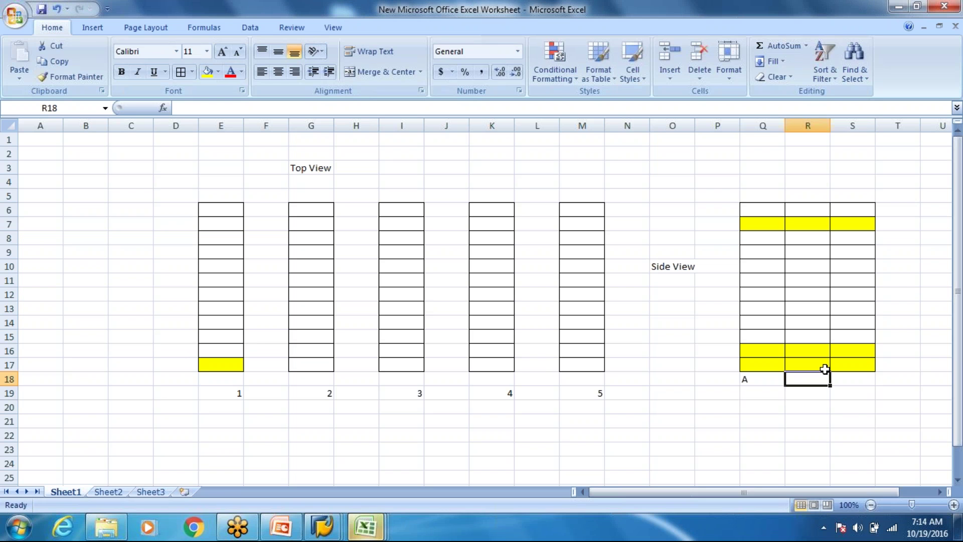
text(B)
key(Tab)
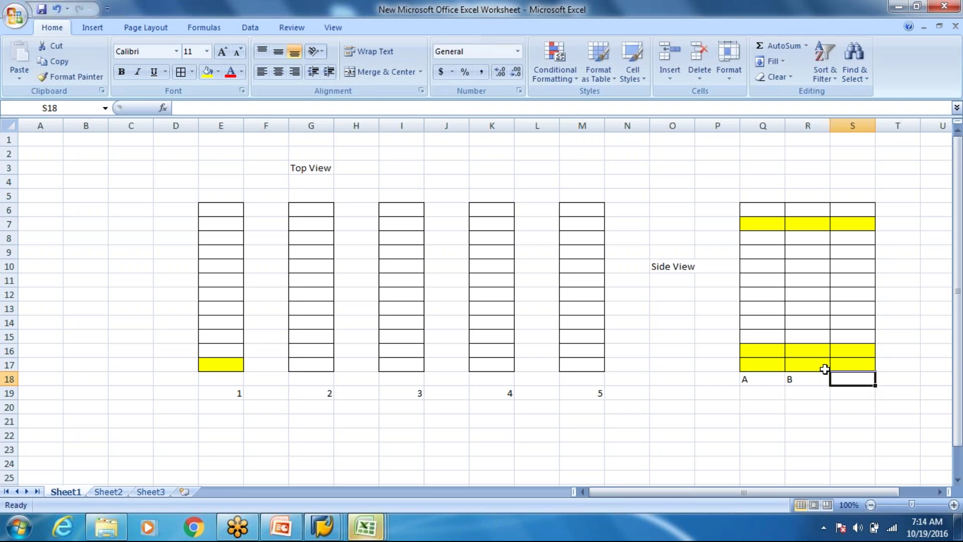
text(c)
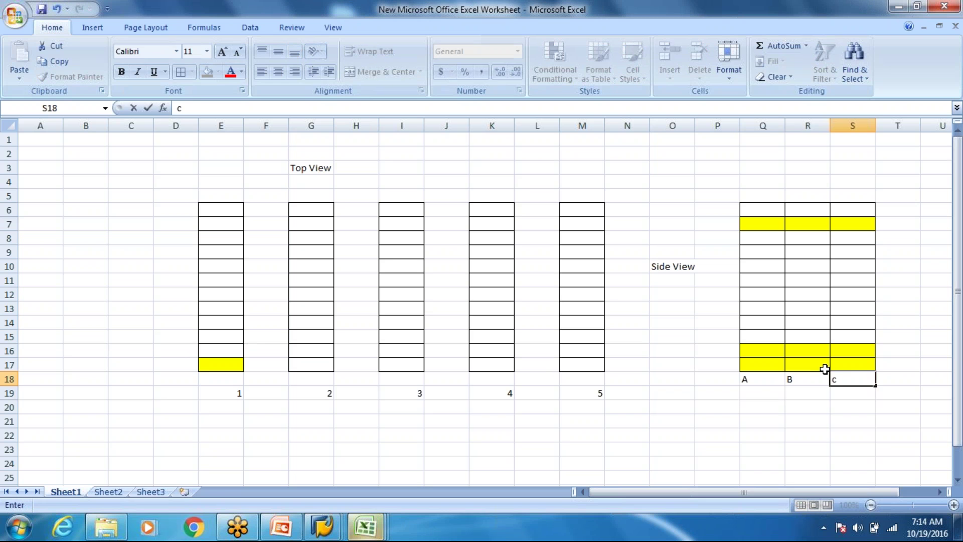
key(Return)
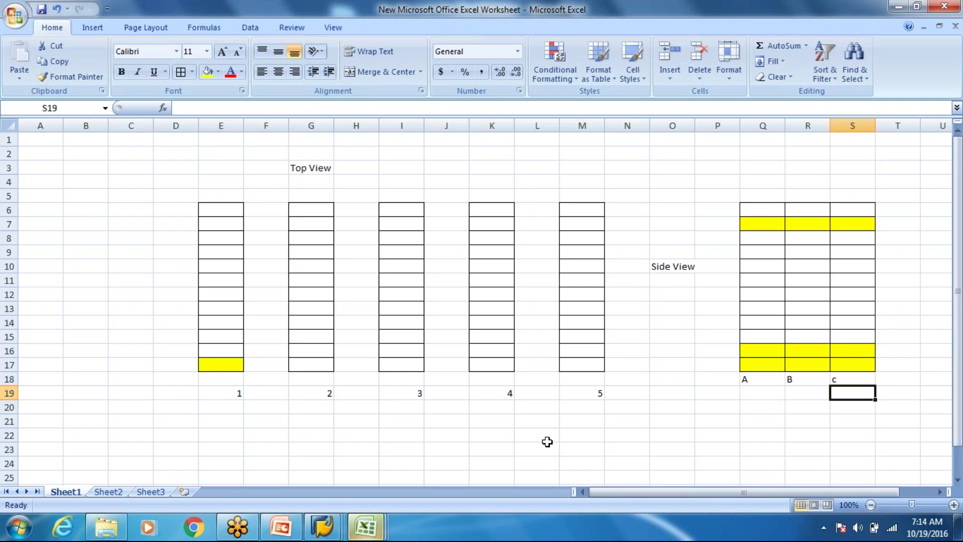
Select row 17 across the top-view columns and the side-view grid, ending back at D17.
click(227, 396)
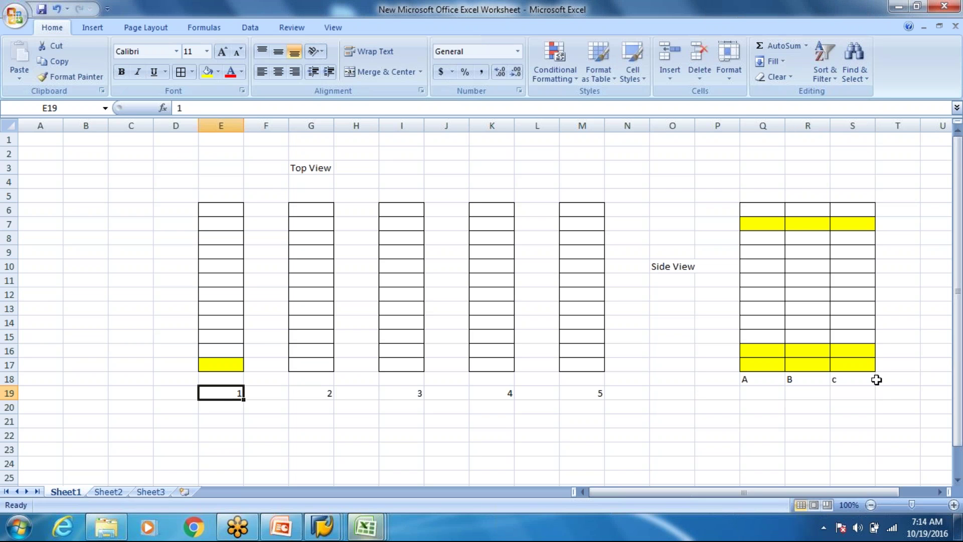
click(182, 363)
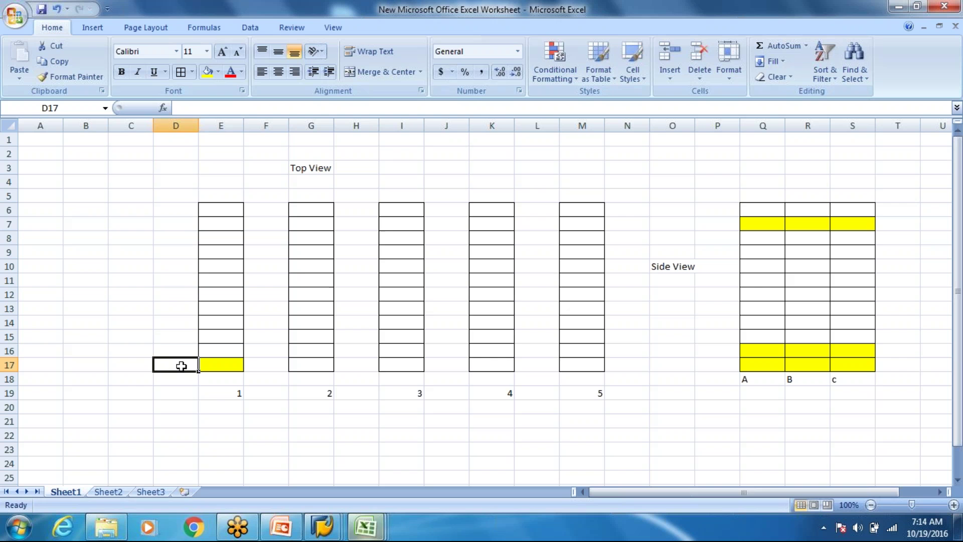
drag(232, 363, 537, 365)
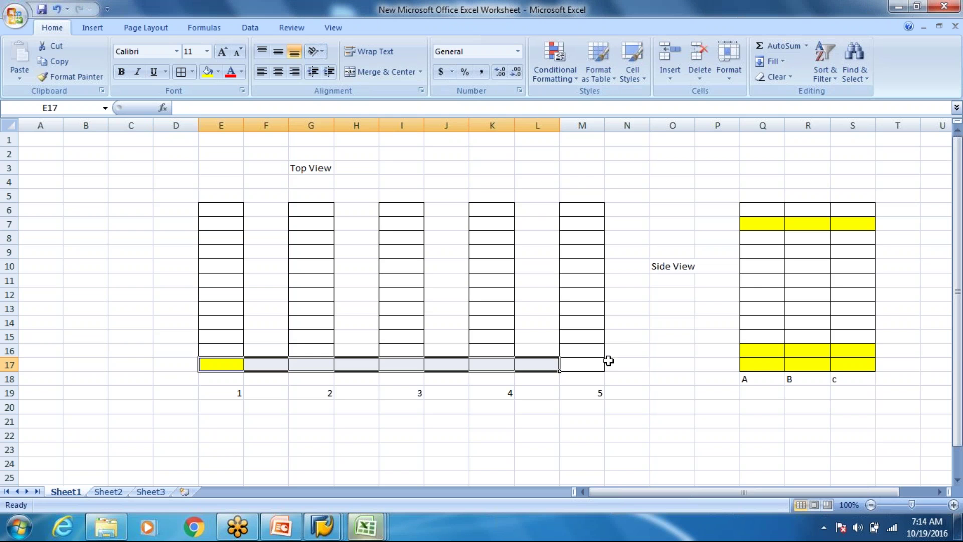
click(574, 365)
drag(778, 365, 861, 364)
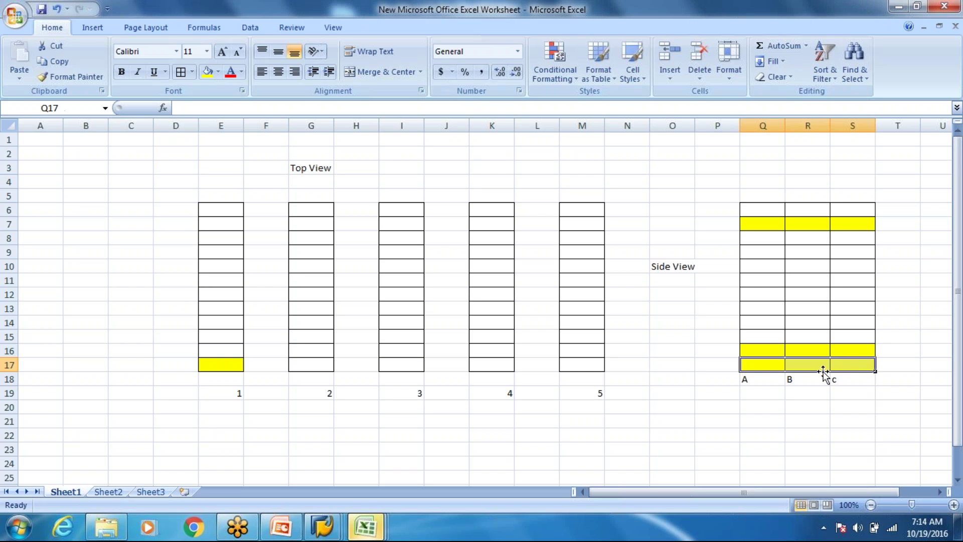
click(186, 367)
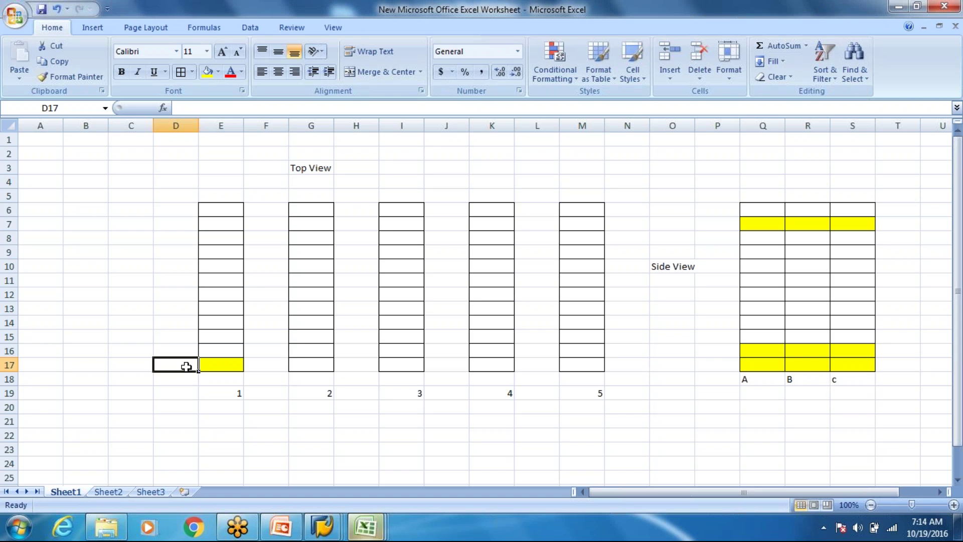
Number column D from 1 in D17 up to 12 in D6.
text(01)
key(Tab)
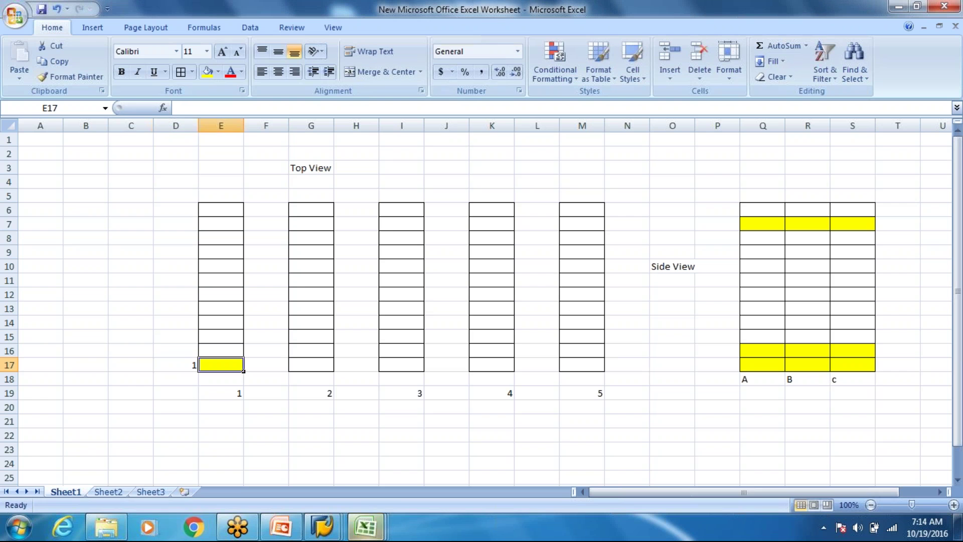
click(185, 351)
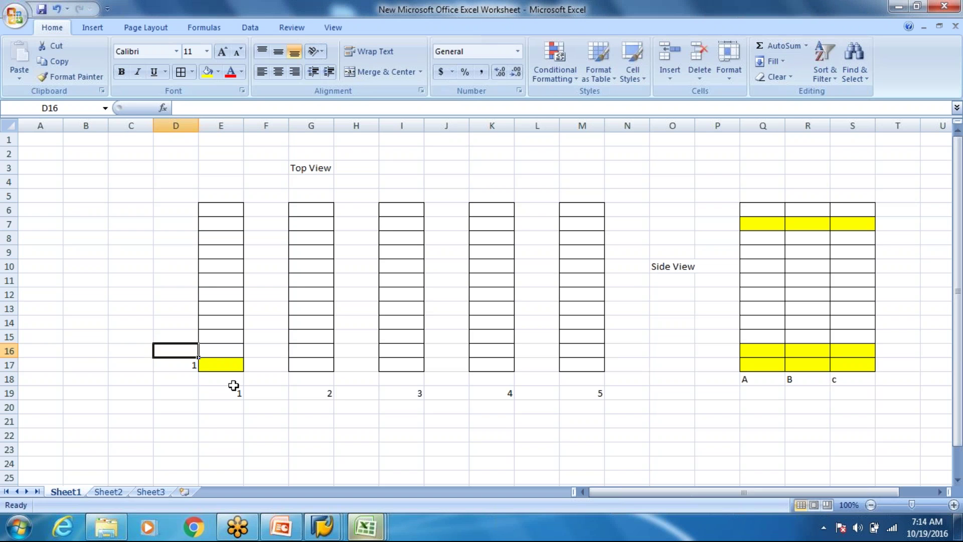
click(237, 389)
click(190, 363)
click(186, 351)
text(2)
click(196, 342)
text(3)
click(196, 329)
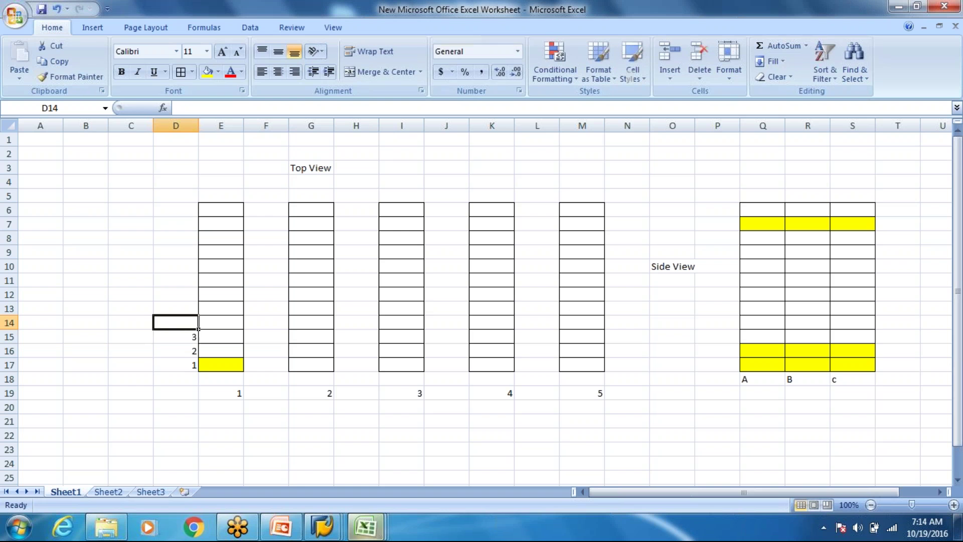
text(4)
key(Up)
text(5)
key(Up)
text(6)
key(Up)
text(7)
key(Up)
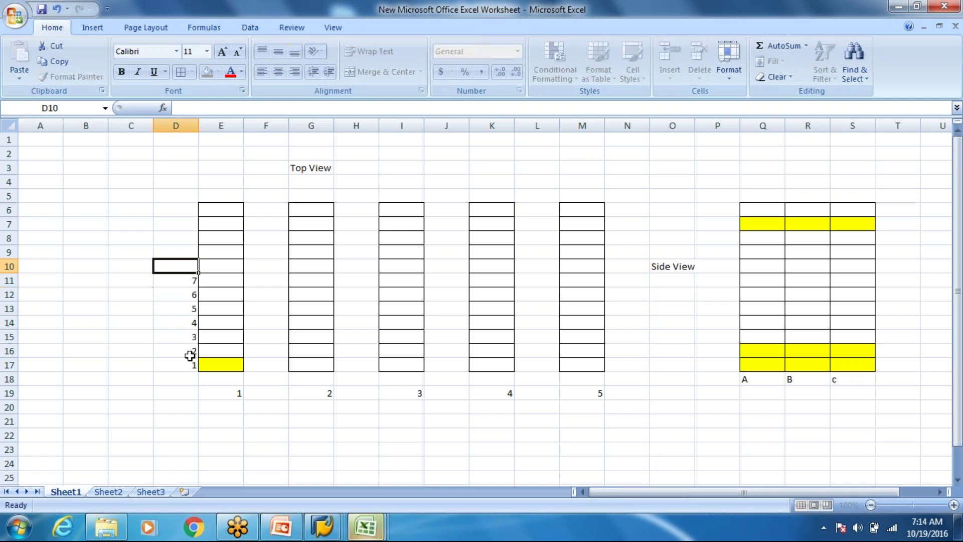
text(8)
key(Up)
text(9)
key(Up)
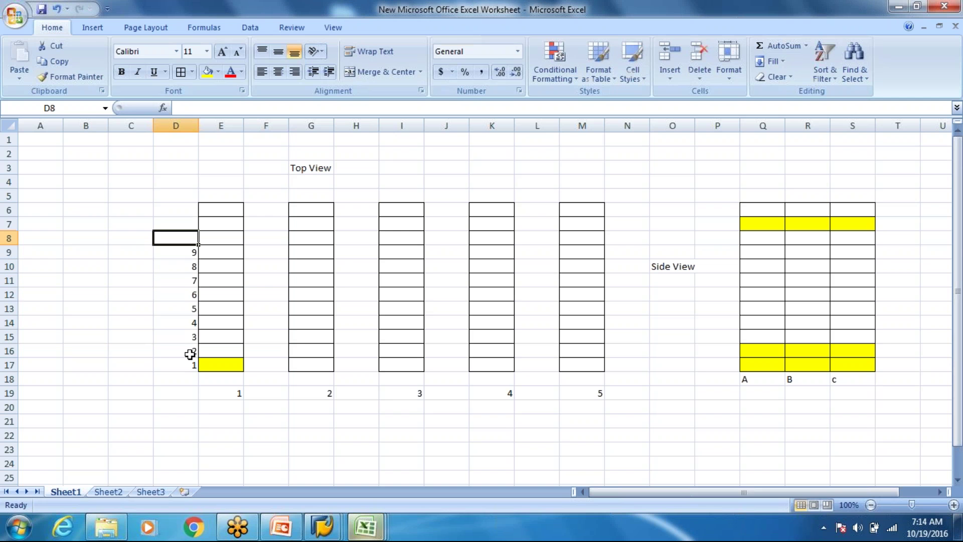
text(10)
key(Up)
text(11)
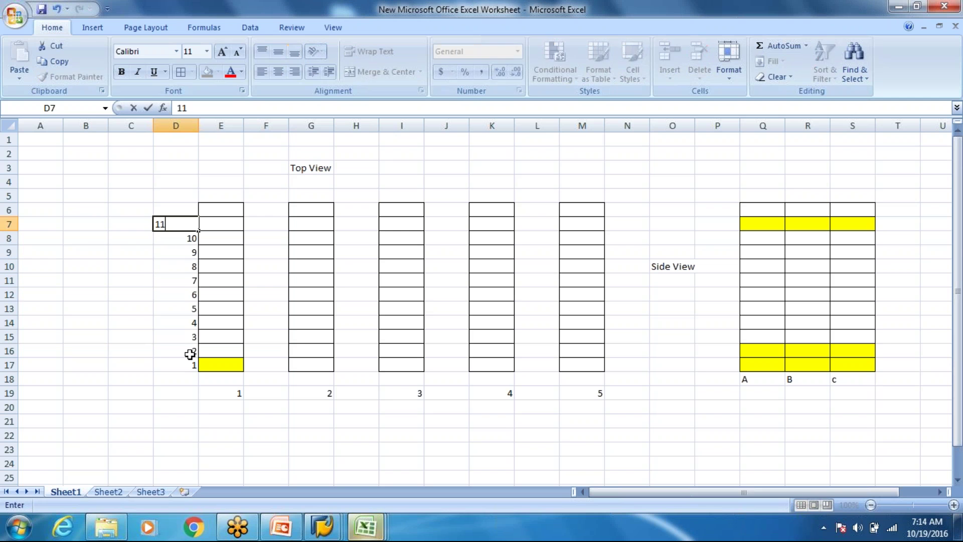
key(Up)
text(12)
key(Up)
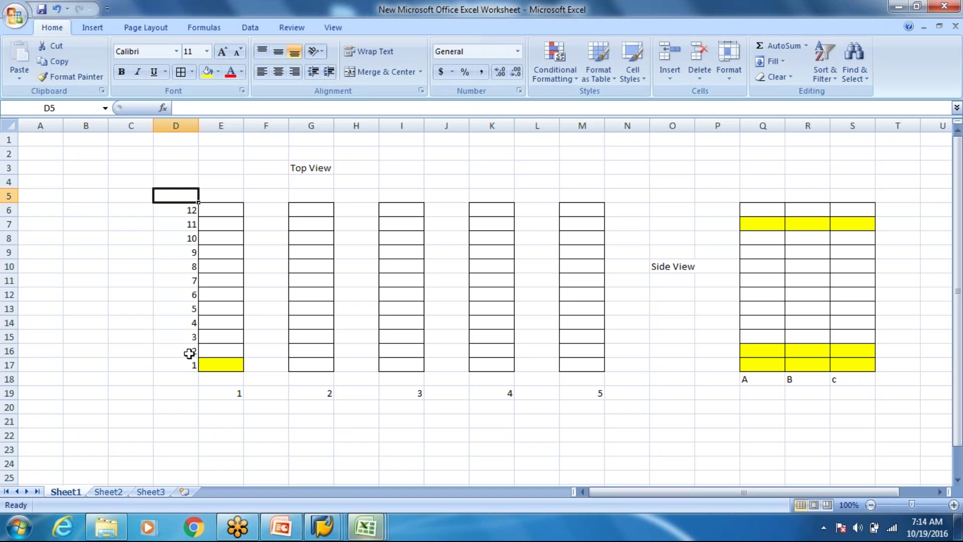
Apply custom format 00 to D9:D17 so 1–9 display as 01–09.
drag(189, 362, 183, 256)
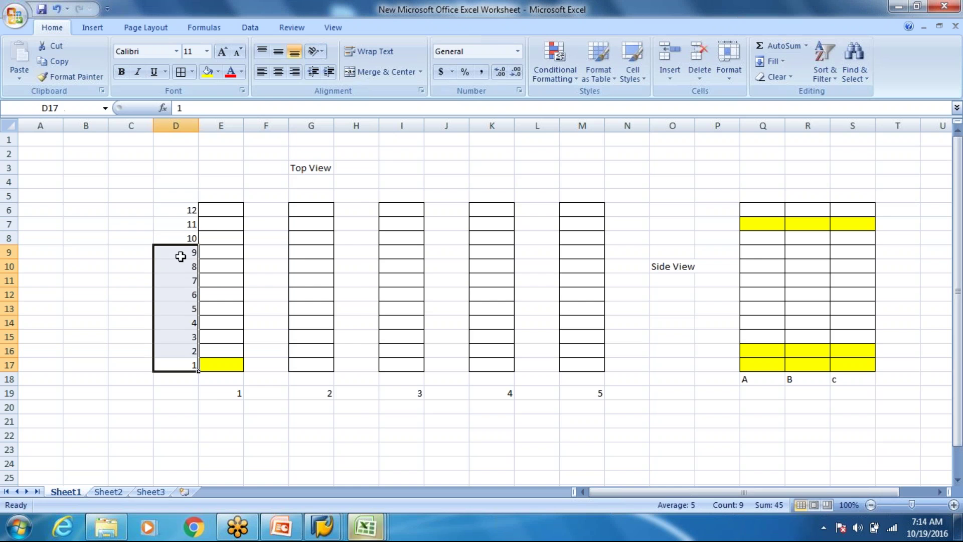
right_click(182, 255)
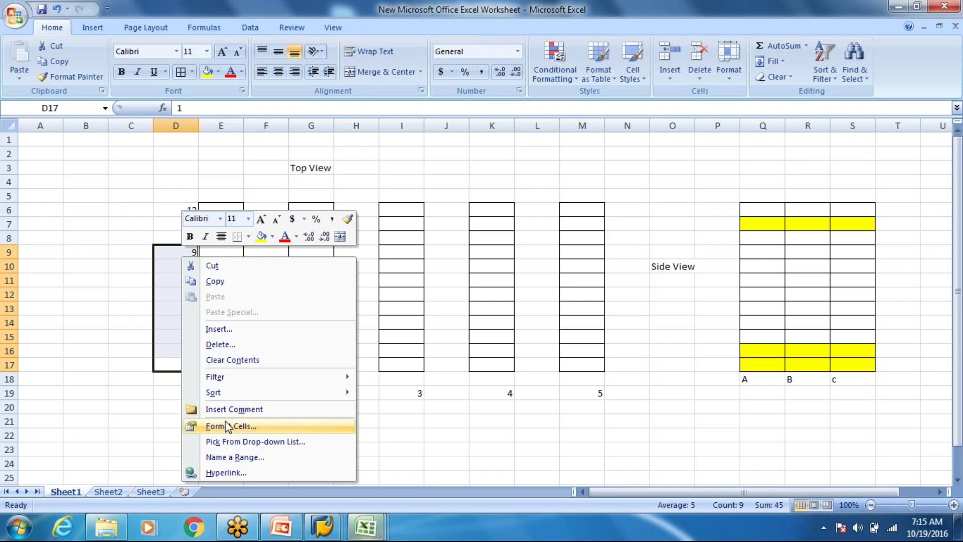
key(Escape)
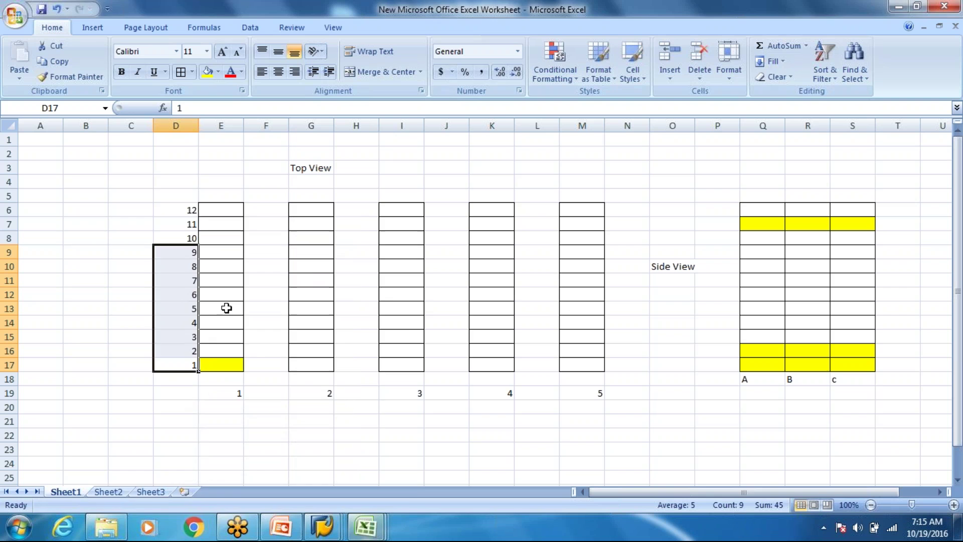
key(ctrl+1)
click(75, 350)
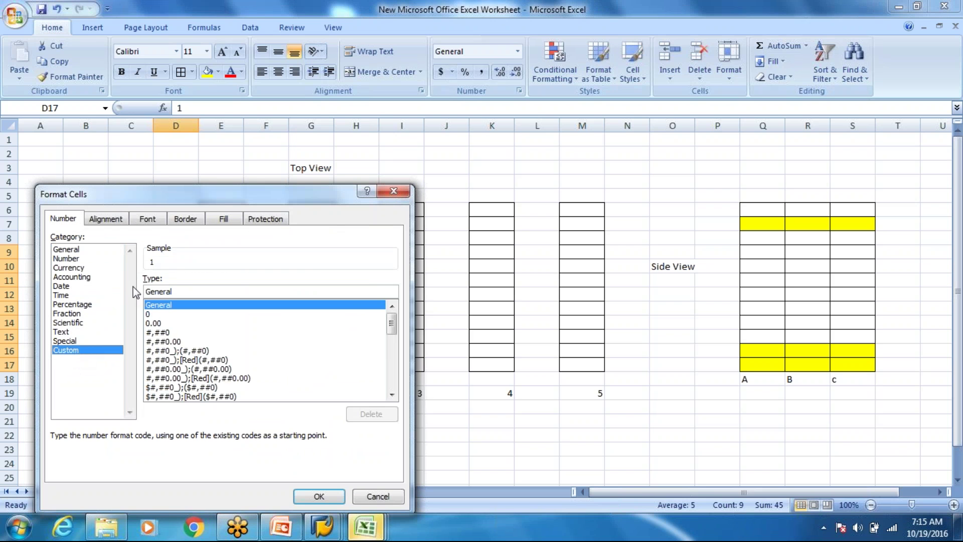
click(158, 314)
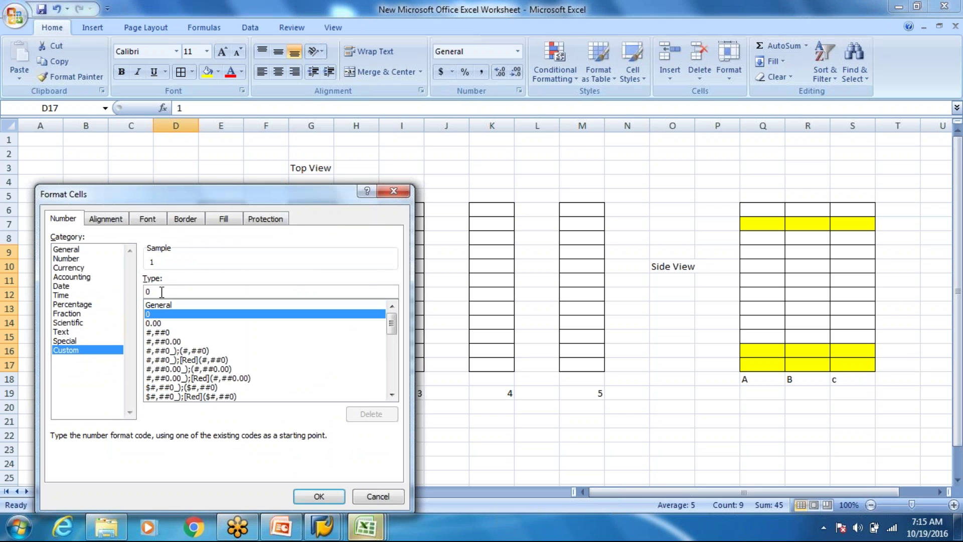
click(162, 292)
text(0)
key(Return)
click(201, 393)
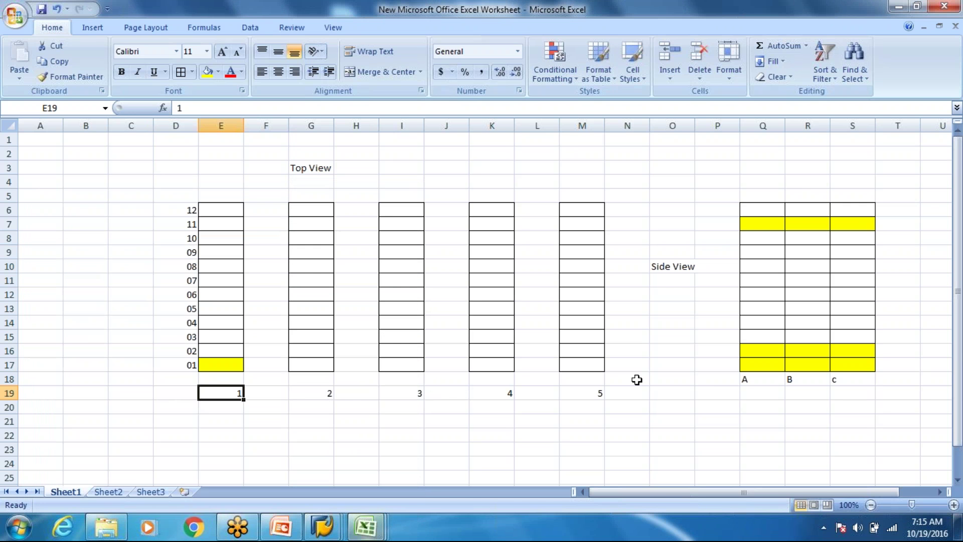
Label the top view's axes Aisle and Stack, with Stack in B12.
drag(764, 387, 848, 379)
click(399, 412)
text(Aisle)
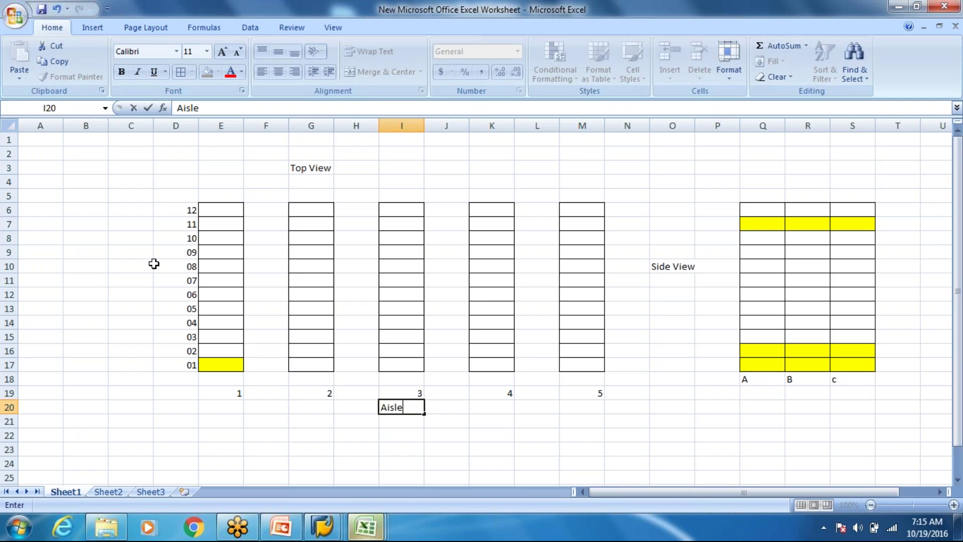
click(102, 294)
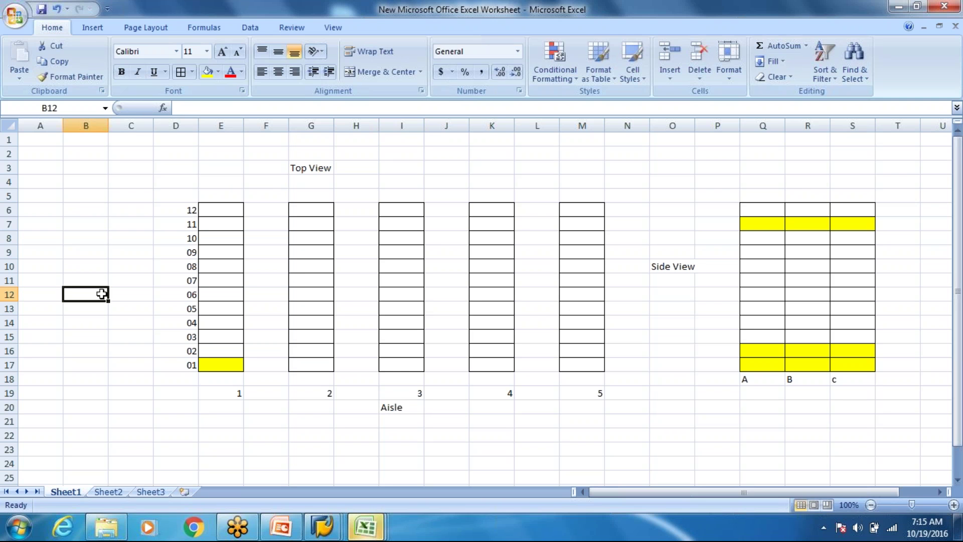
text(Sta)
key(Tab)
click(86, 294)
text(Sta)
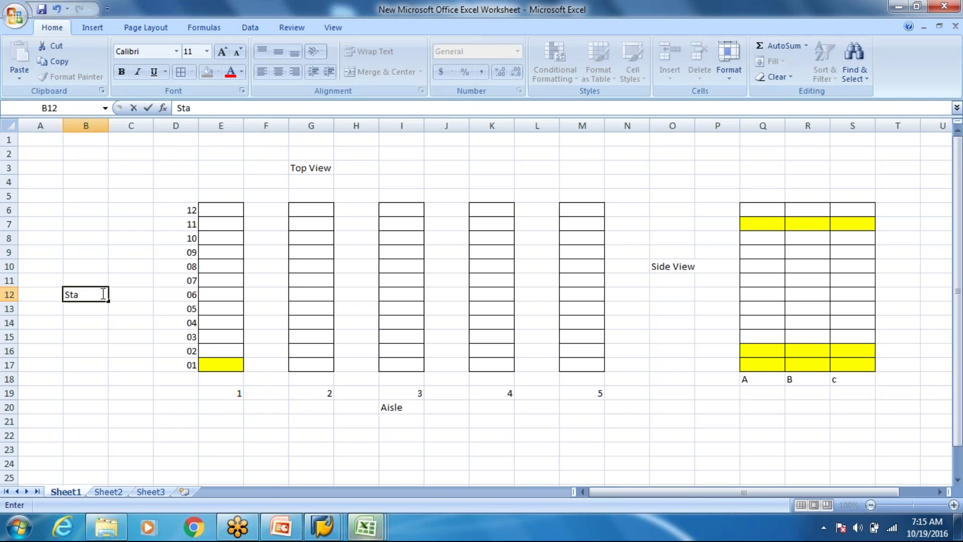
text(ck)
key(Tab)
Add the Level label in R20 under the side view.
key(Tab)
click(777, 393)
click(777, 402)
click(808, 406)
text(Level)
key(Tab)
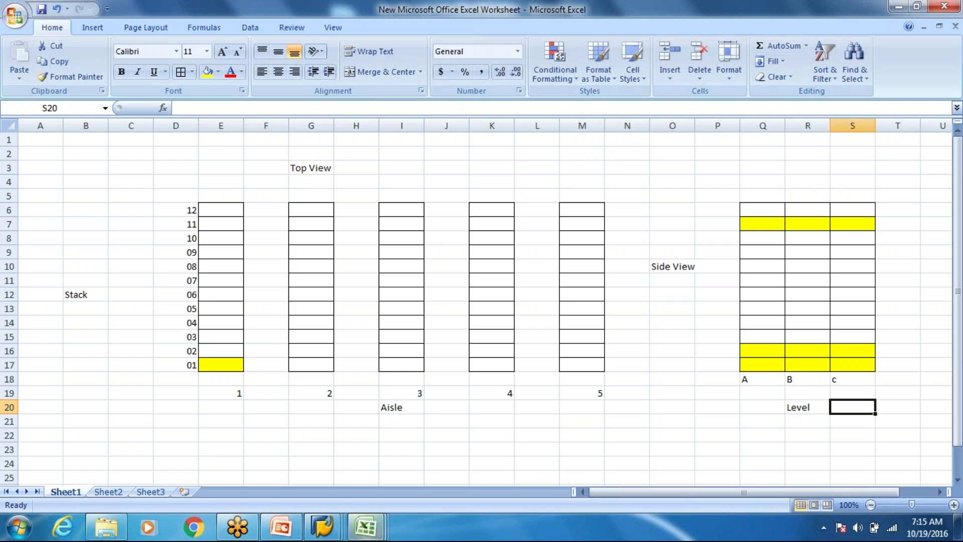
Widen column E of the rack sketch to about 11.43.
click(228, 366)
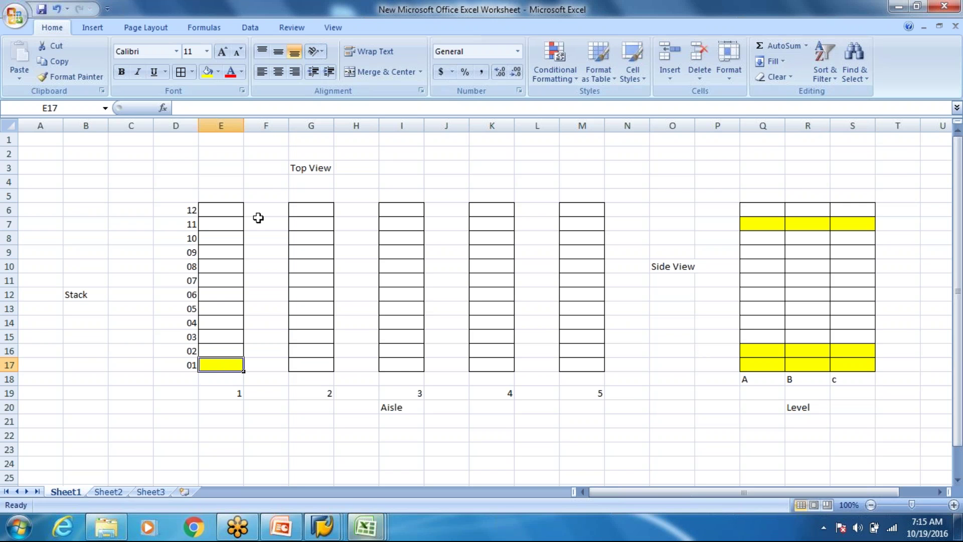
drag(248, 127, 259, 127)
click(216, 433)
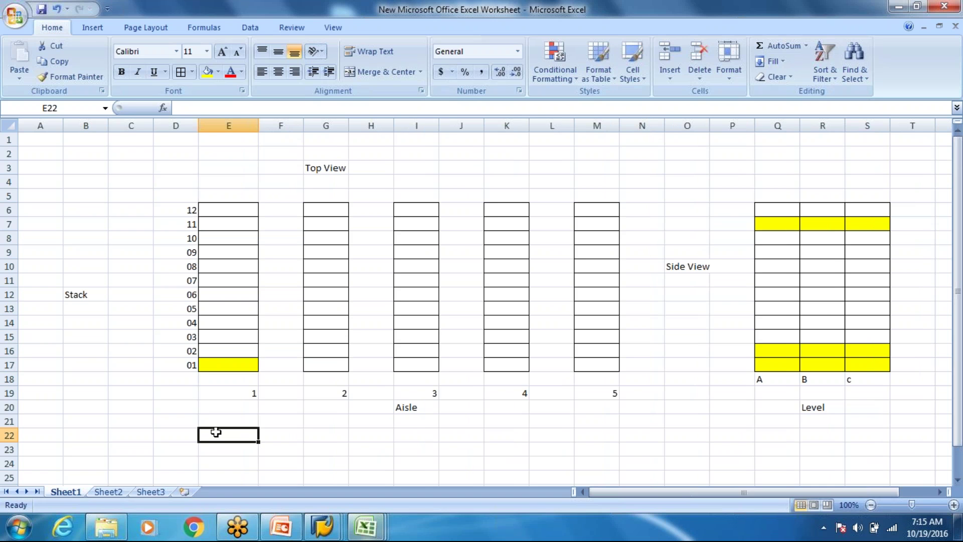
Enter the bin code pattern A-SS-L in E22.
text(A)
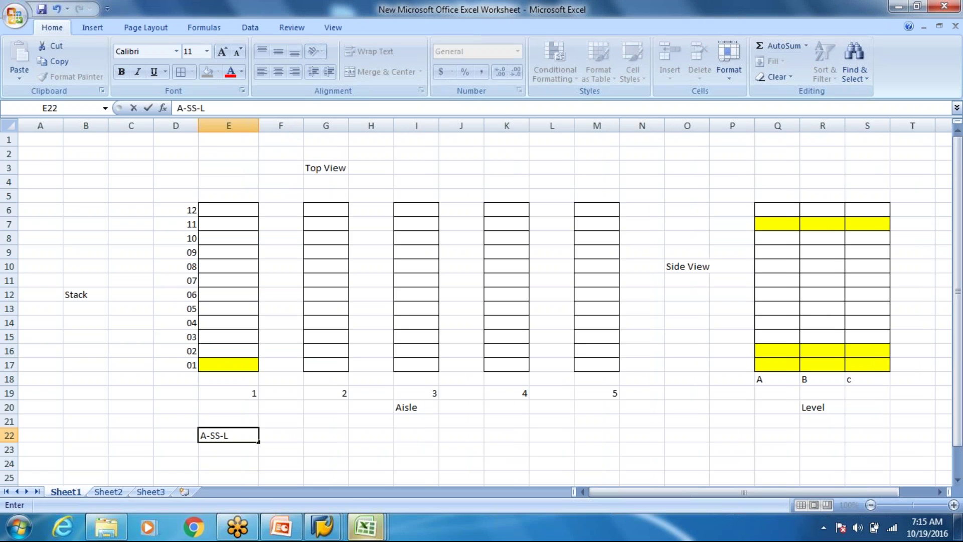
text(-SS-L)
key(Tab)
Name yellow bin cell E17 as 1-01-A, then begin aisle 2's entry in G13.
key(Up)
key(Up)
key(Up)
key(Up)
key(Up)
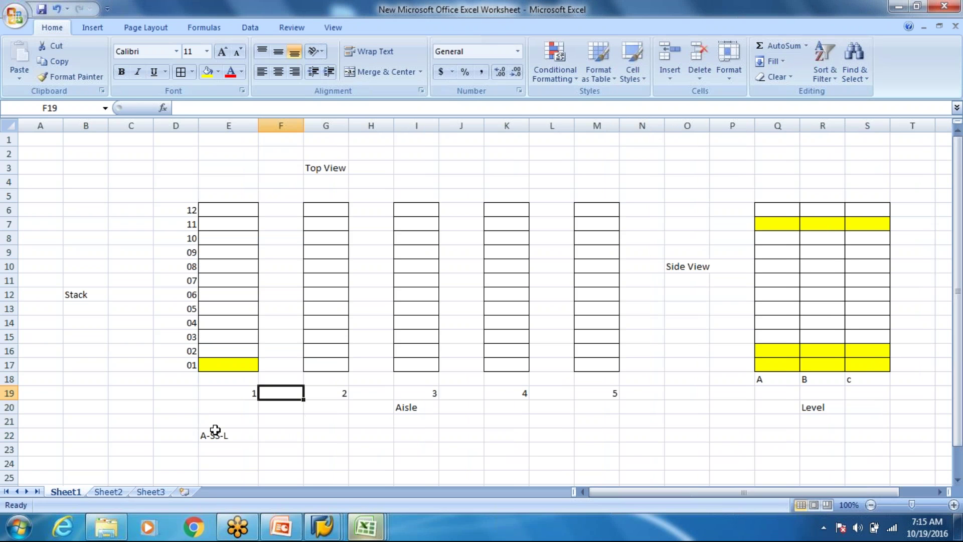
key(Left)
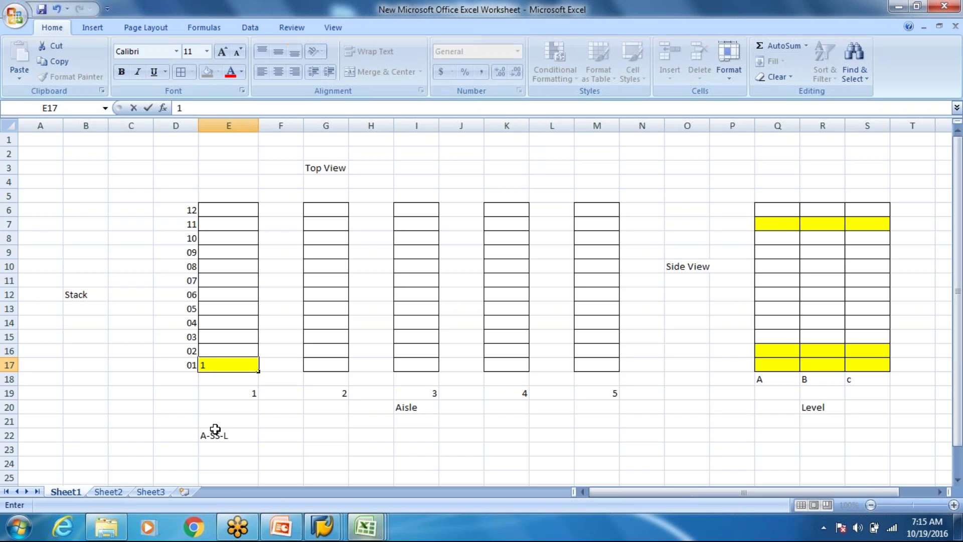
text(-01-)
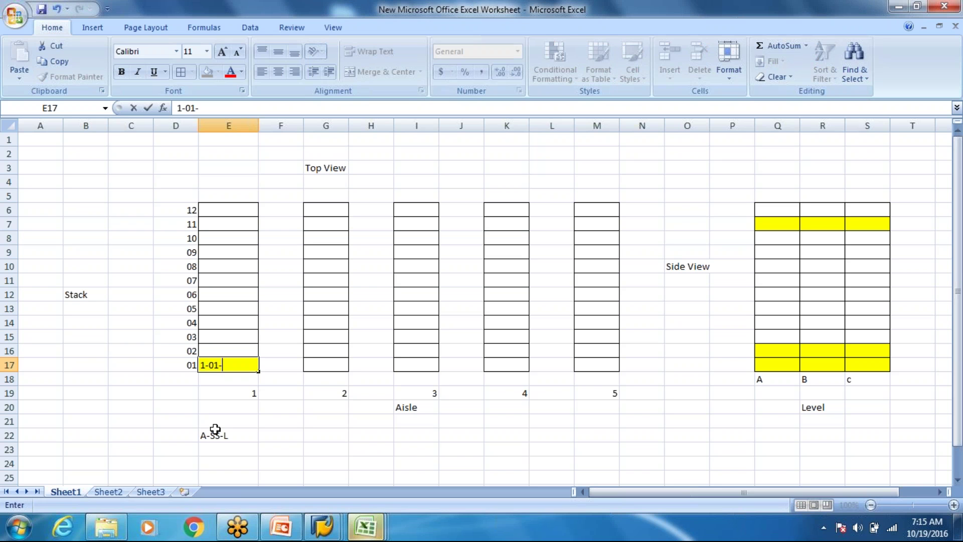
text(A)
key(Return)
key(Up)
key(Up)
key(Up)
key(Up)
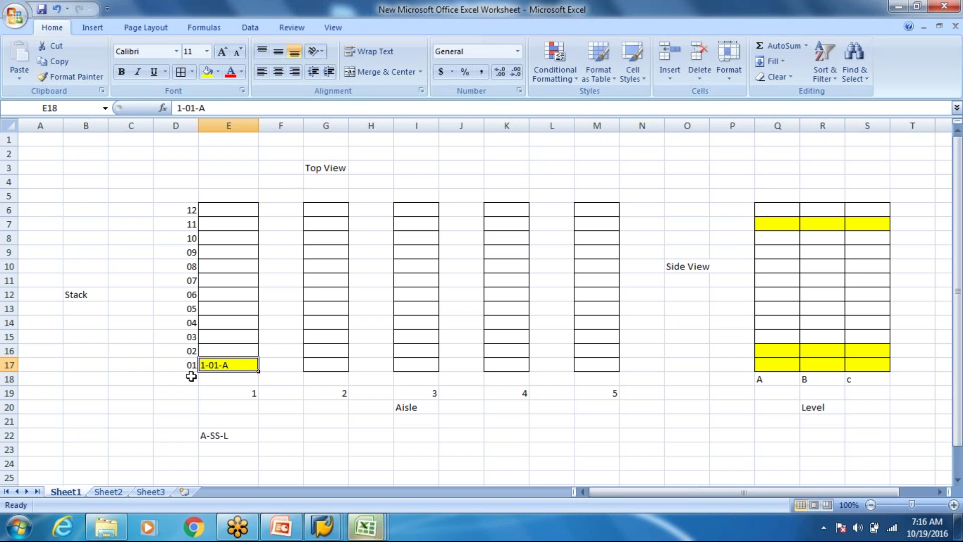
key(Right)
key(Right)
key(Up)
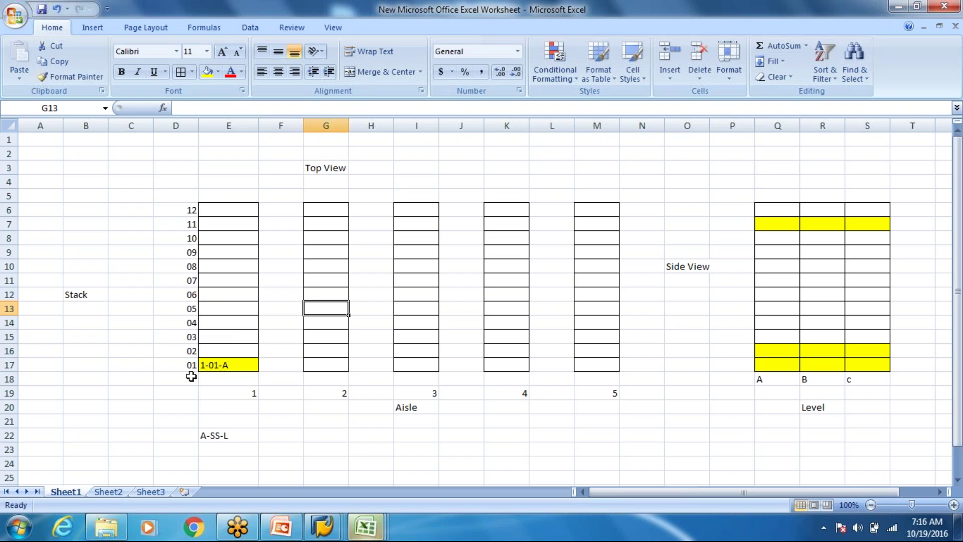
text(2)
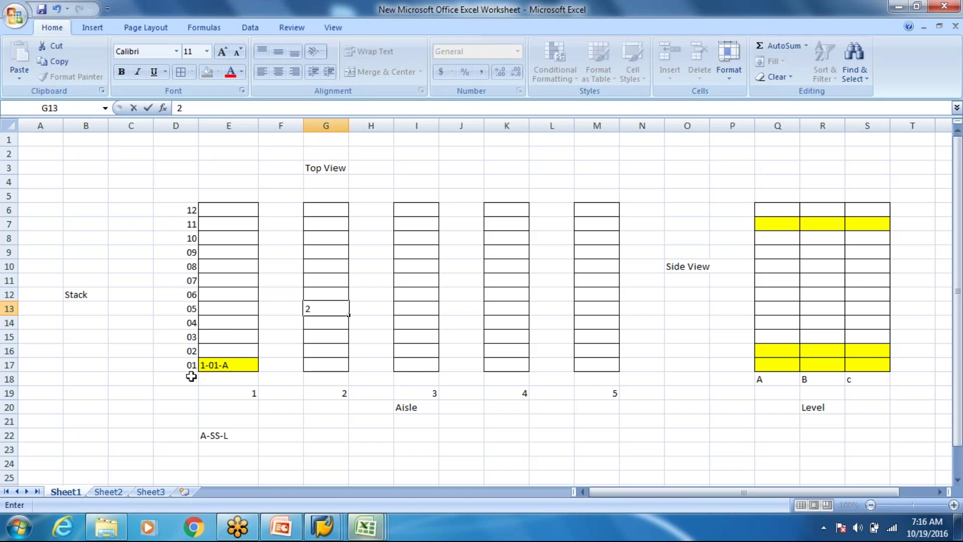
Fill side-view cell R13 yellow and label G13 as bin 2-05-B.
click(821, 309)
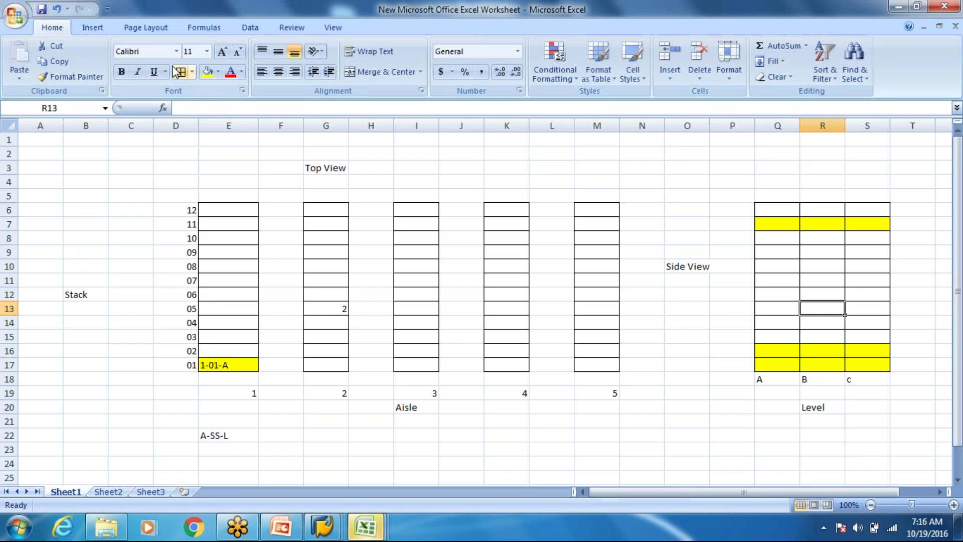
click(204, 74)
click(313, 307)
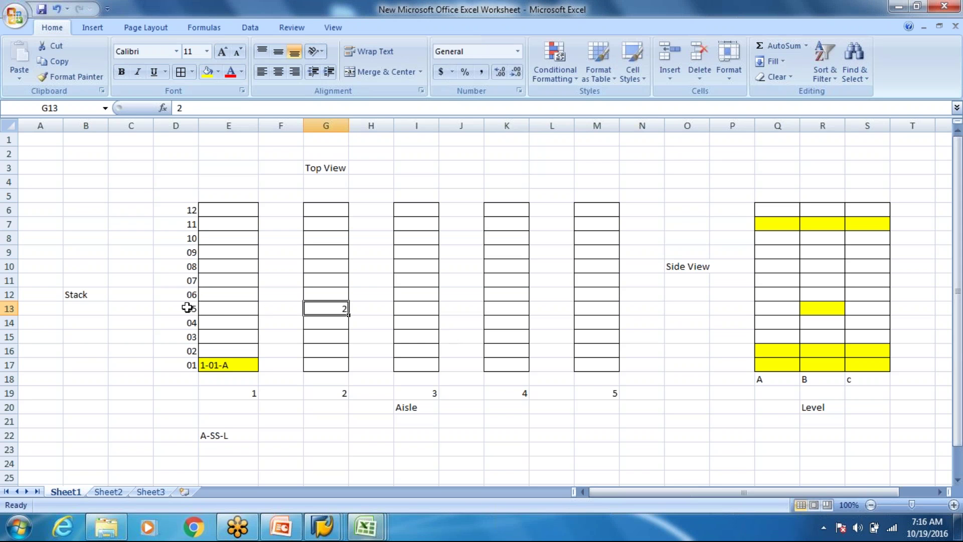
text(2-0)
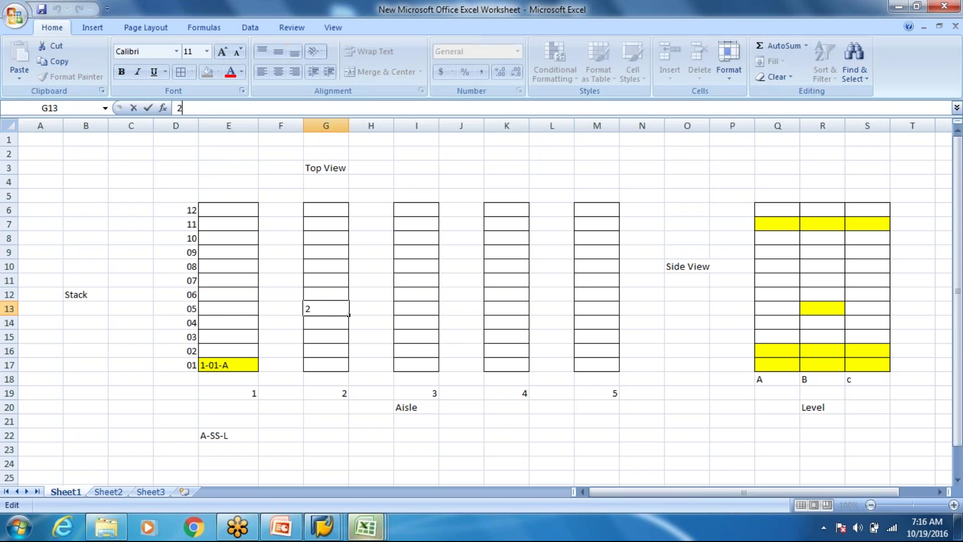
text(5-)
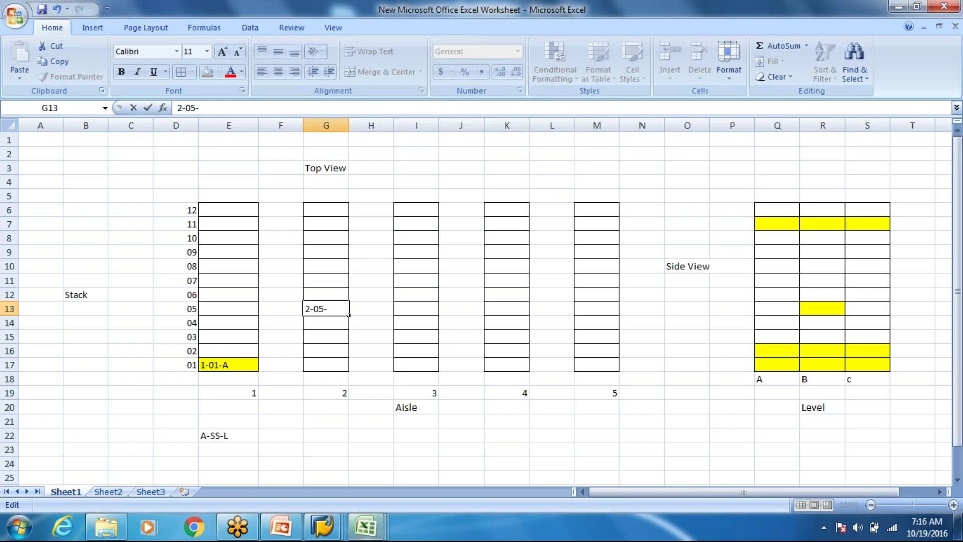
text(B)
key(Return)
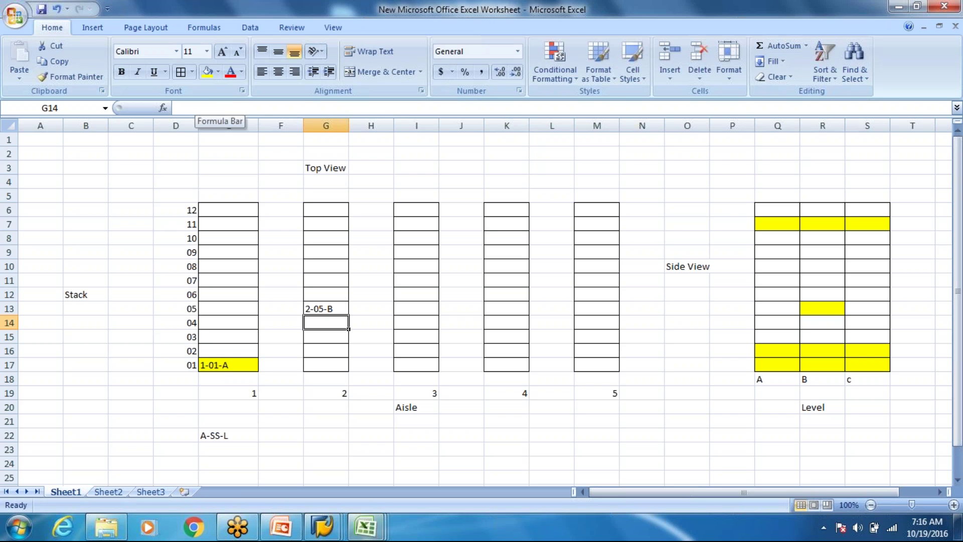
click(321, 309)
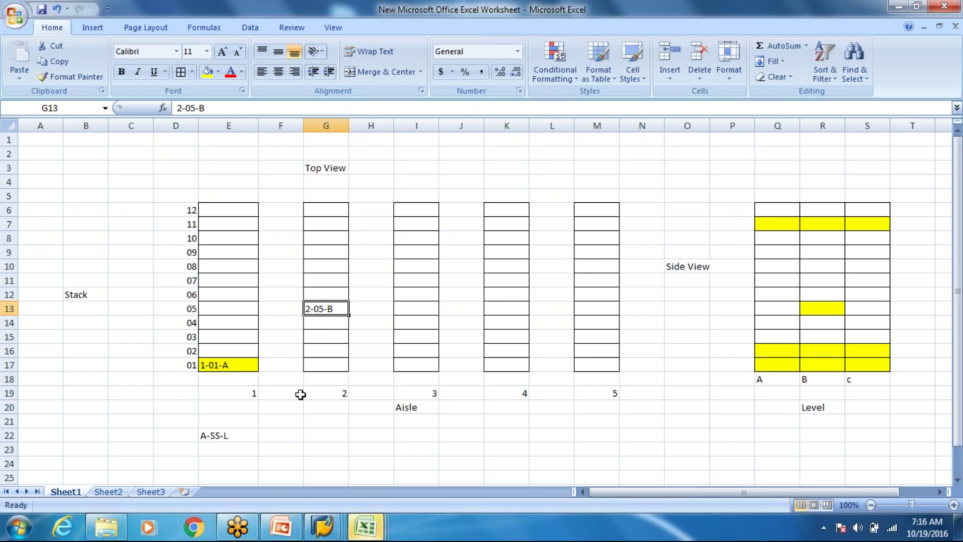
drag(295, 369, 293, 309)
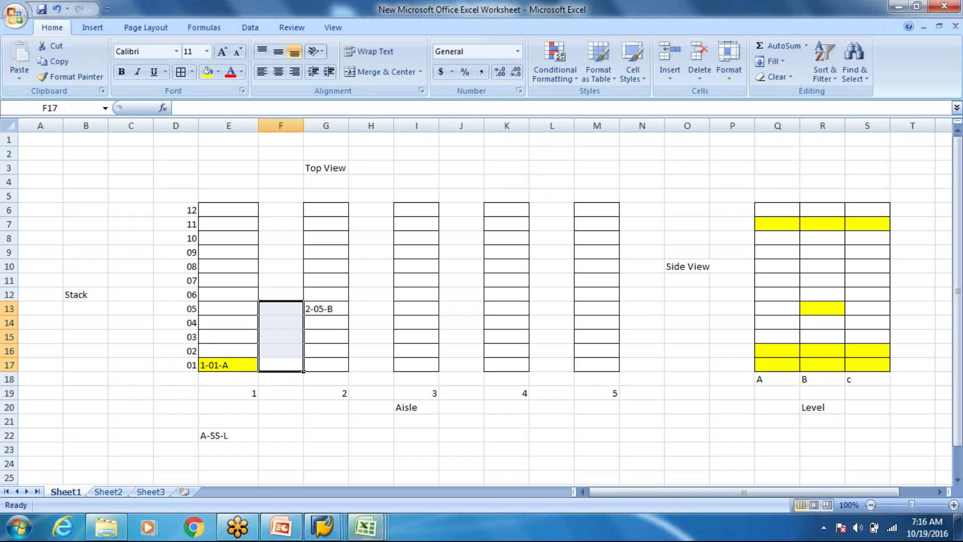
click(312, 308)
Label K9 as bin 4-09-C and fill level C cell S9 yellow.
click(508, 254)
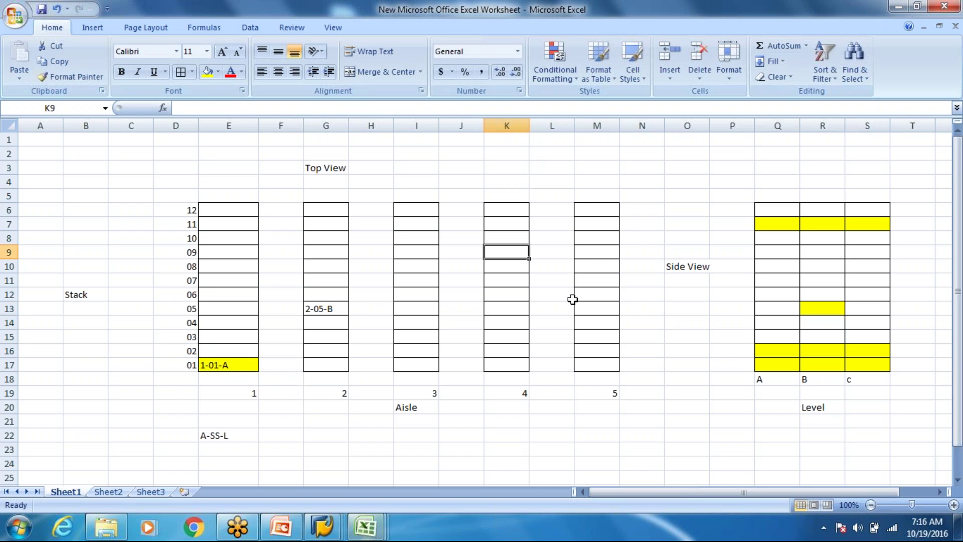
text(4)
click(572, 299)
click(523, 254)
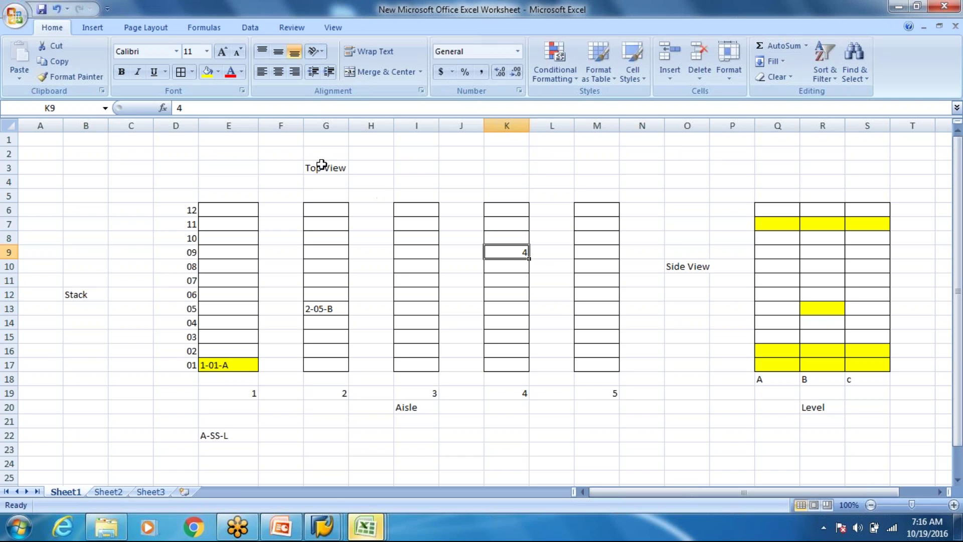
click(352, 106)
text(-09-C)
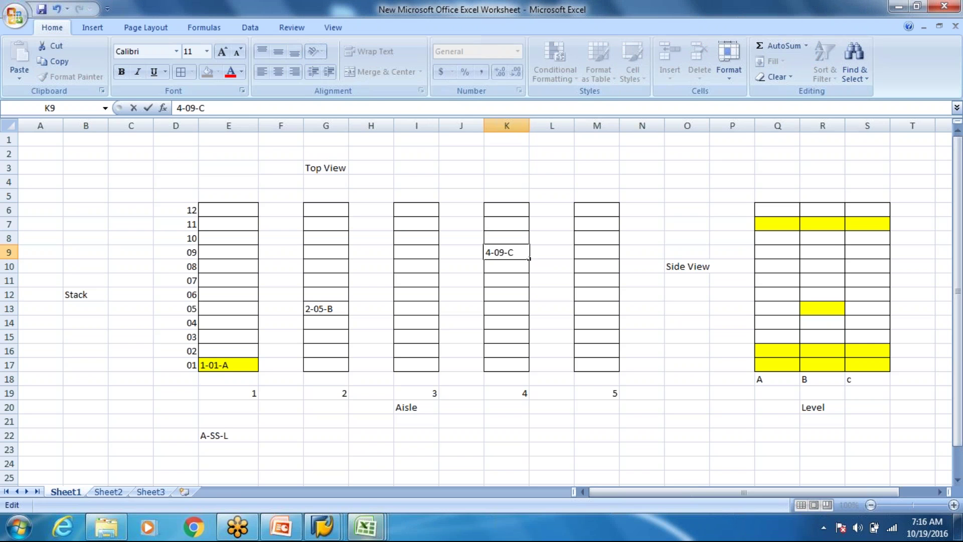
click(860, 247)
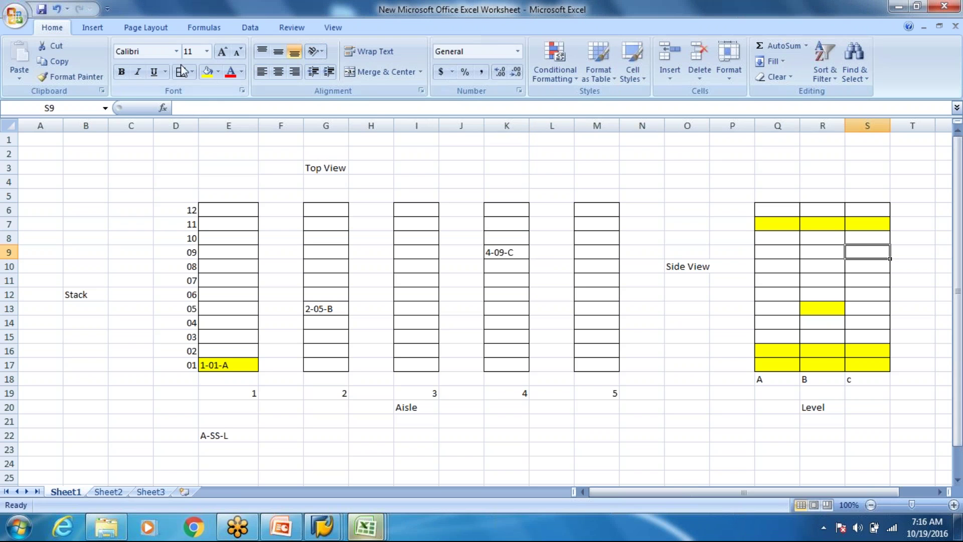
click(207, 72)
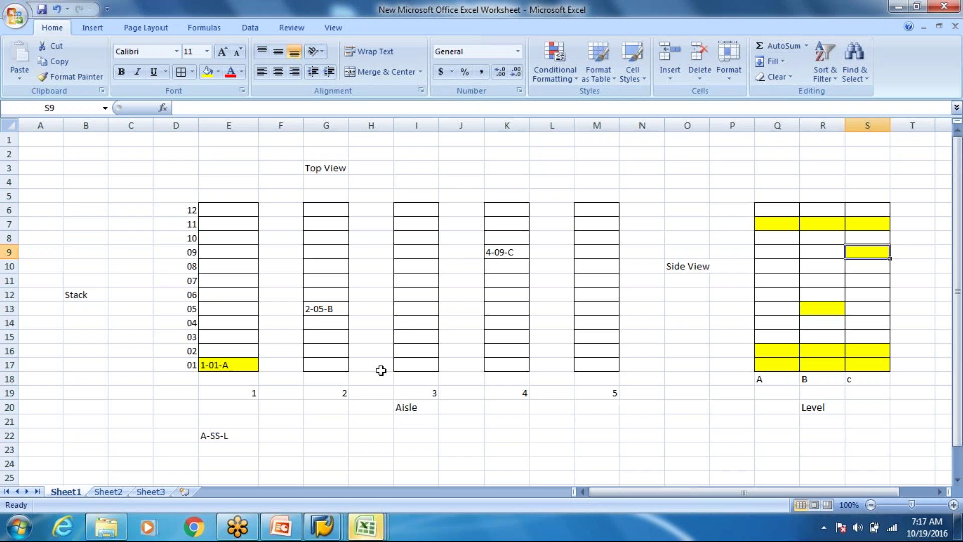
Save the sketch workbook.
click(471, 264)
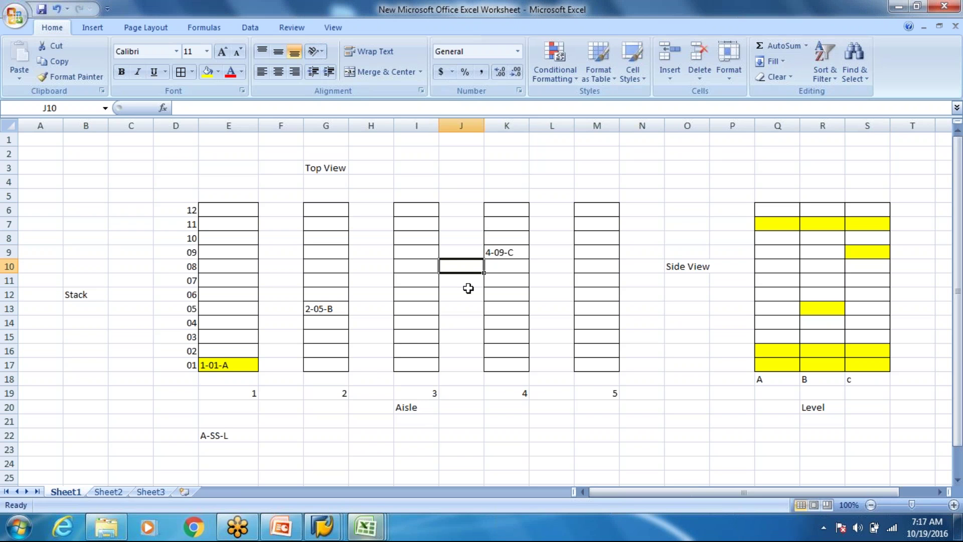
key(Up)
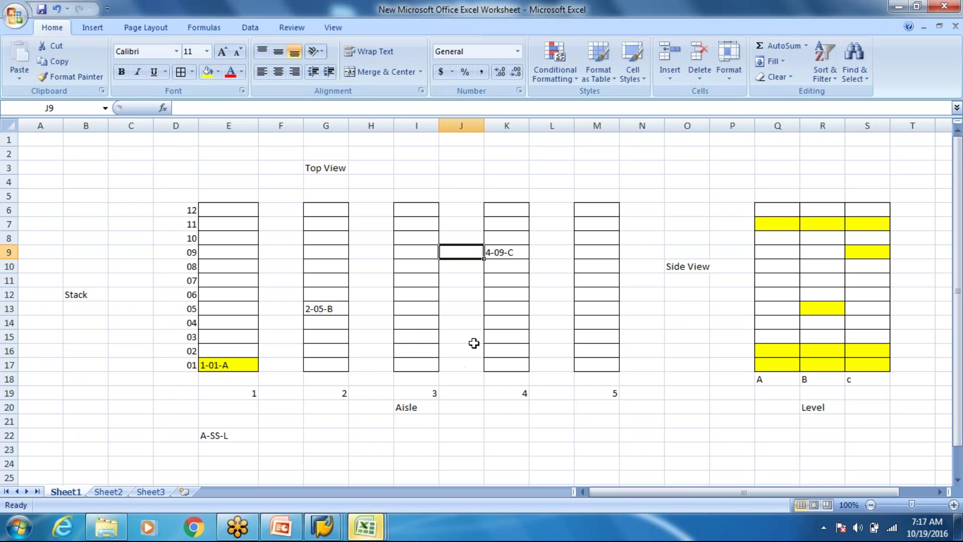
click(461, 361)
click(462, 324)
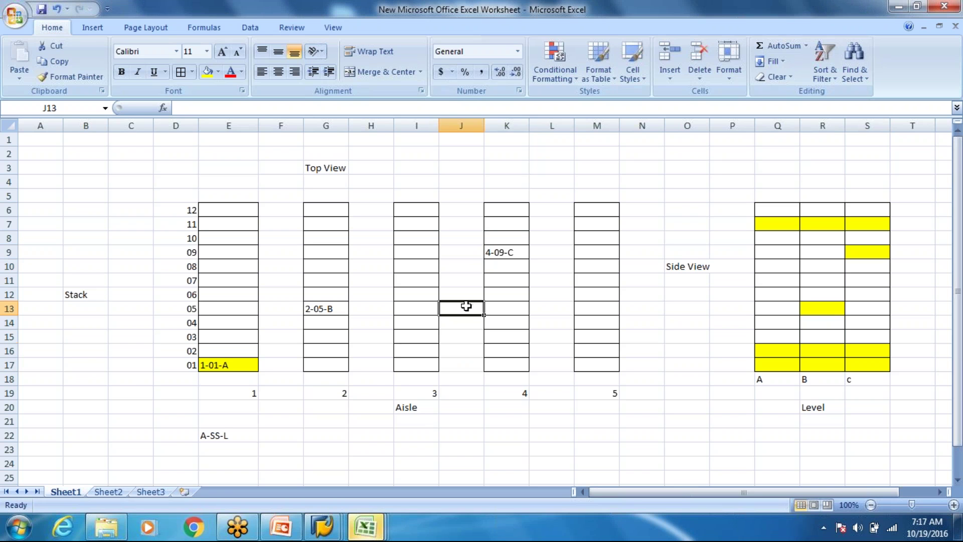
click(477, 252)
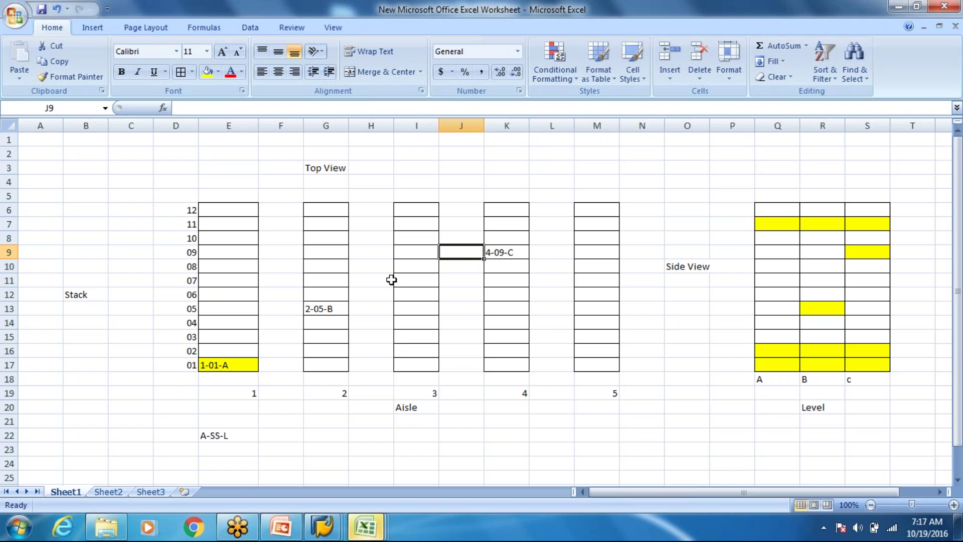
click(42, 9)
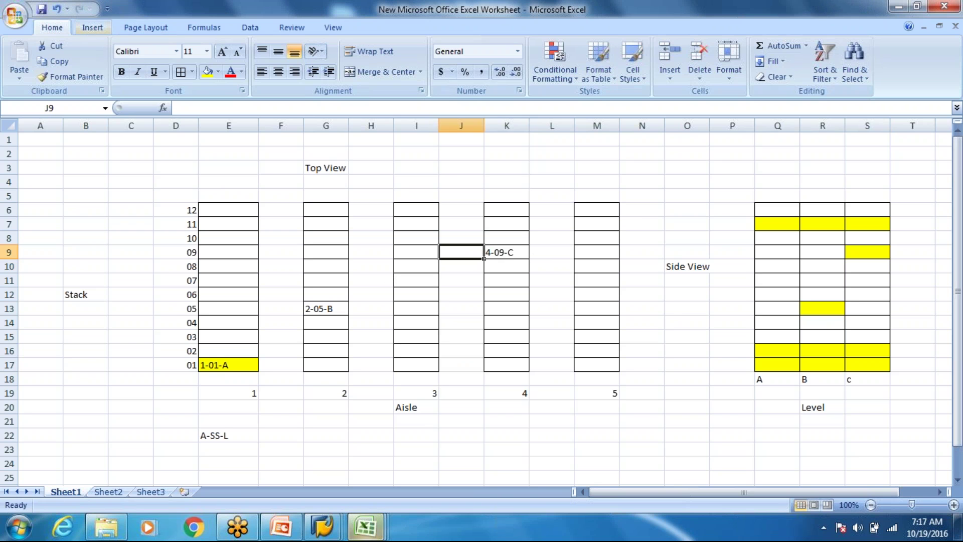
Close the two blank Excel windows and bring the bin layout sketch workbook forward.
click(366, 528)
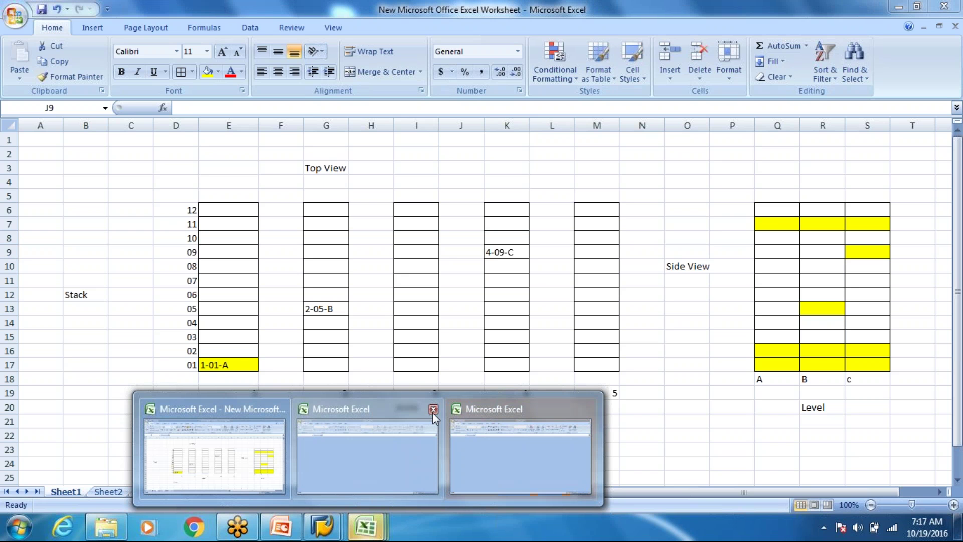
mouse_move(432, 411)
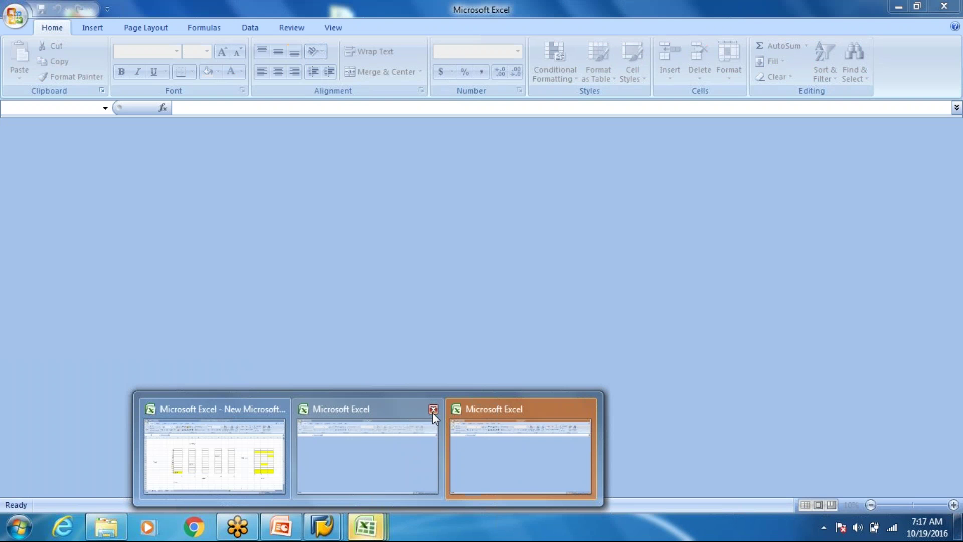
click(433, 411)
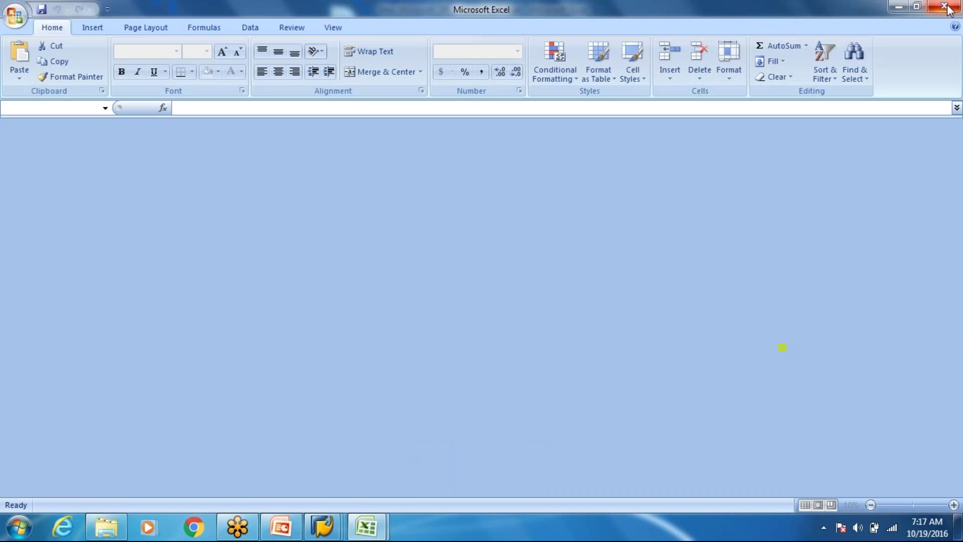
mouse_move(385, 532)
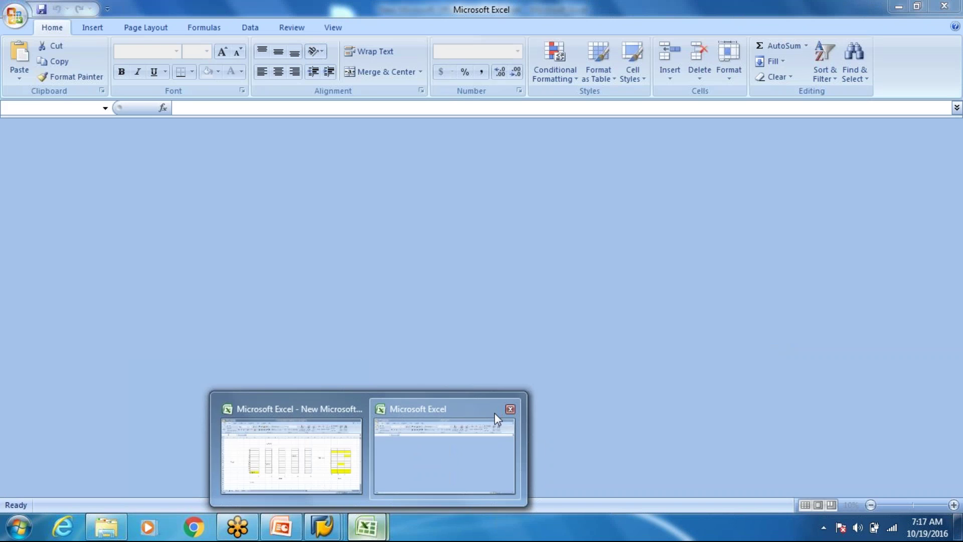
click(510, 410)
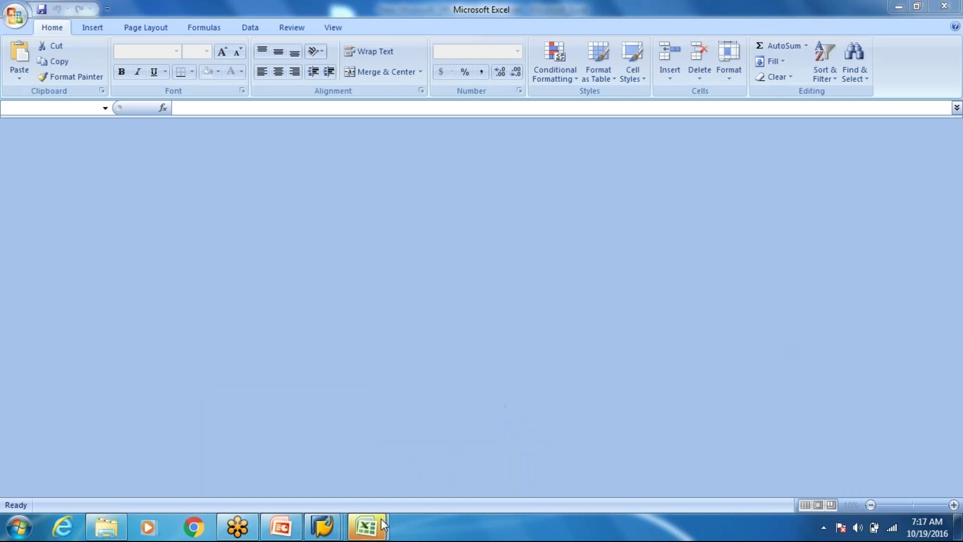
click(292, 484)
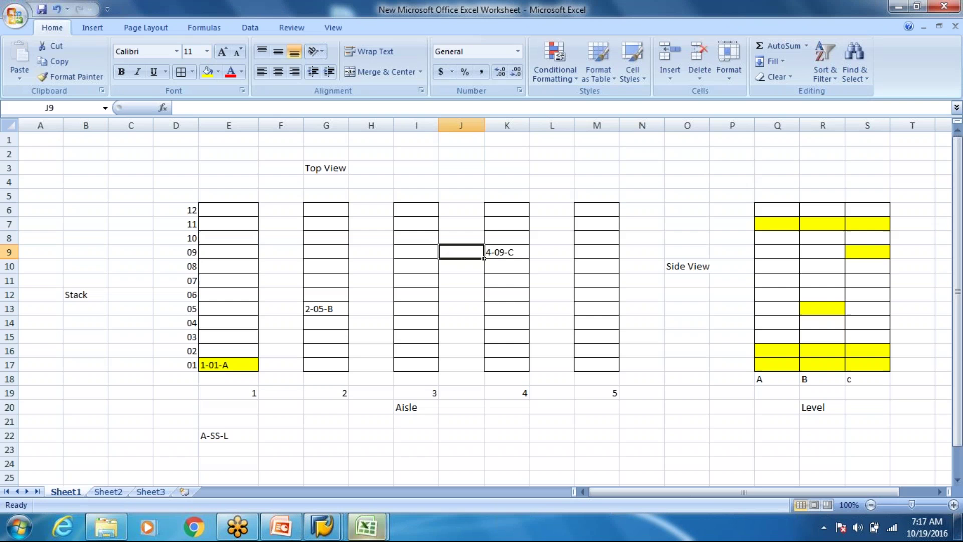
click(324, 526)
Clear the 45,0 Alignment value on the storage bin generation details.
click(452, 452)
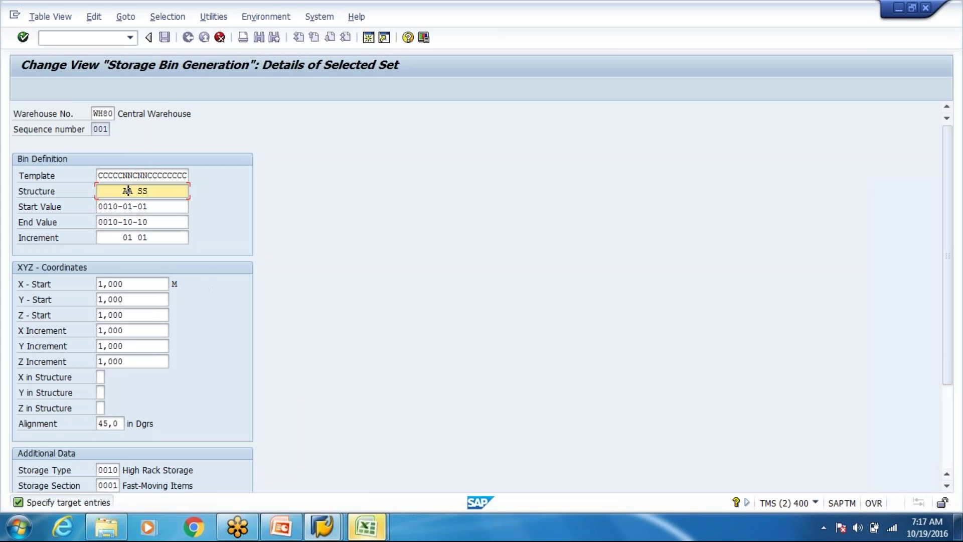
scroll(97, 369, down, 3)
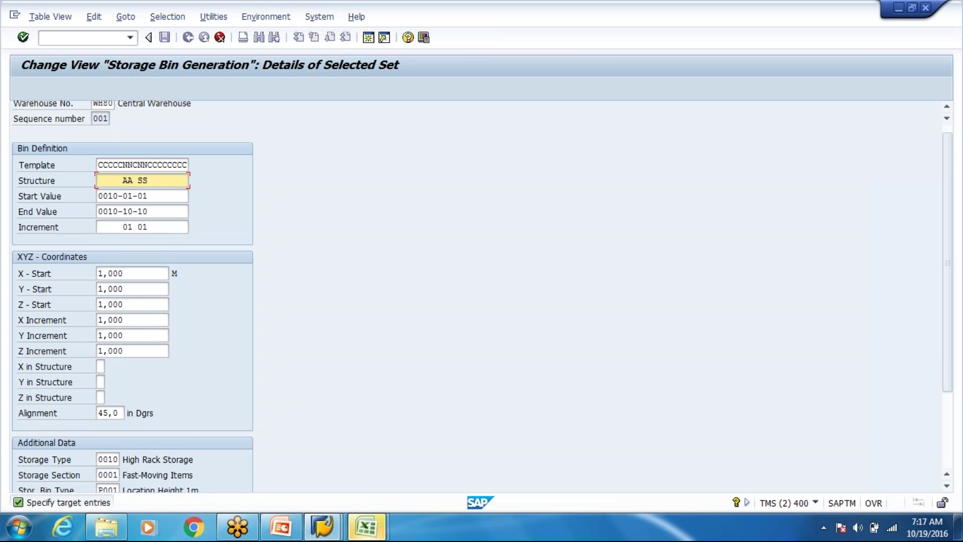
scroll(98, 373, down, 1)
click(99, 350)
key(Delete)
key(Delete)
key(Delete)
key(Delete)
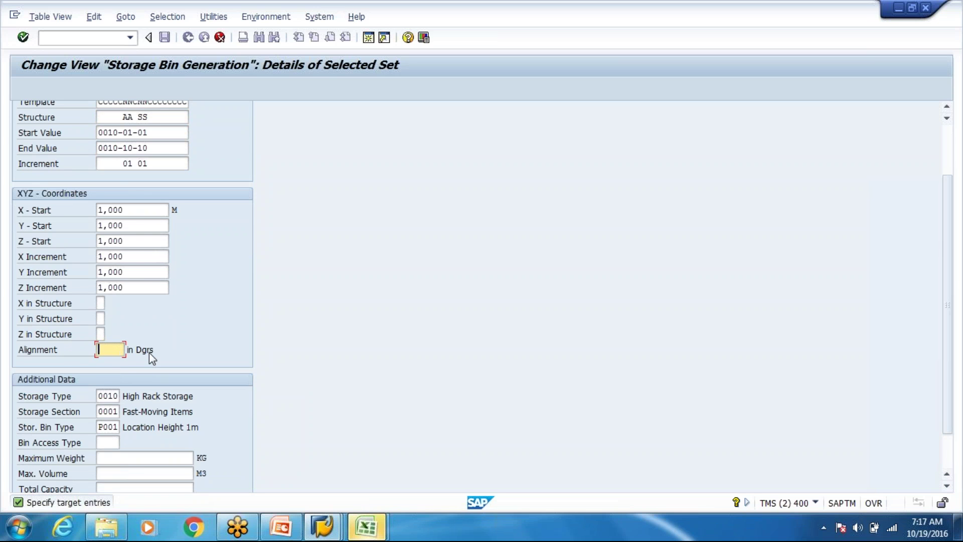
Review the Template, Structure, Start Value, End Value and Increment entries.
scroll(149, 353, up, 4)
click(155, 209)
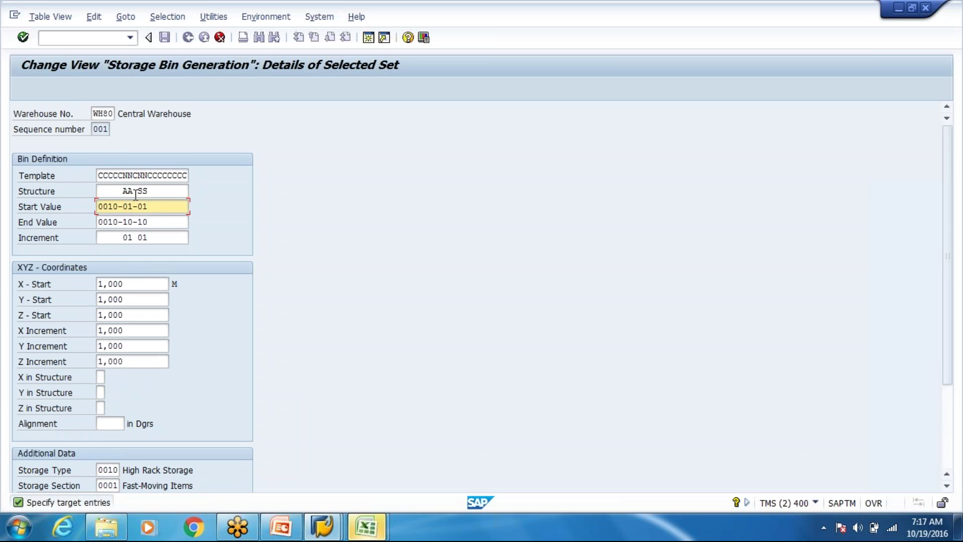
click(156, 193)
click(188, 175)
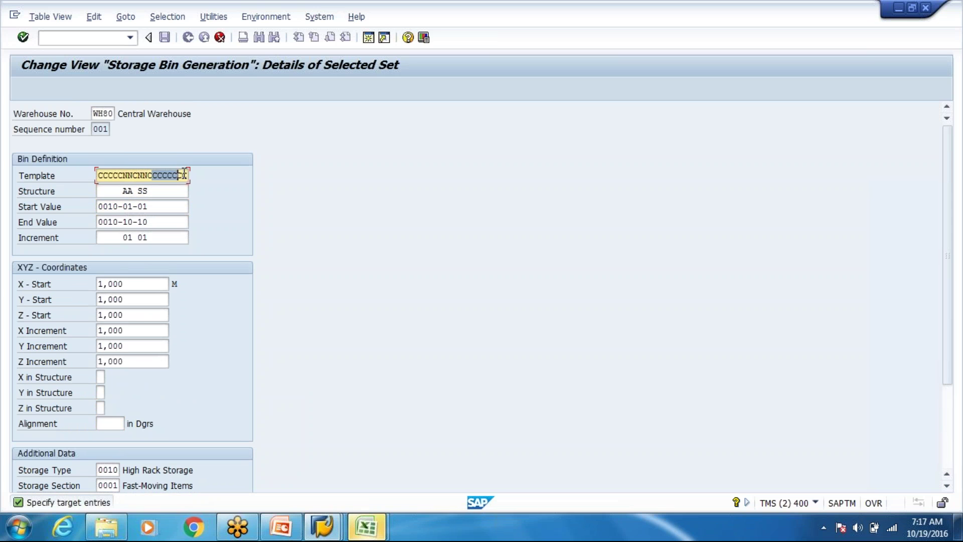
click(133, 221)
click(129, 237)
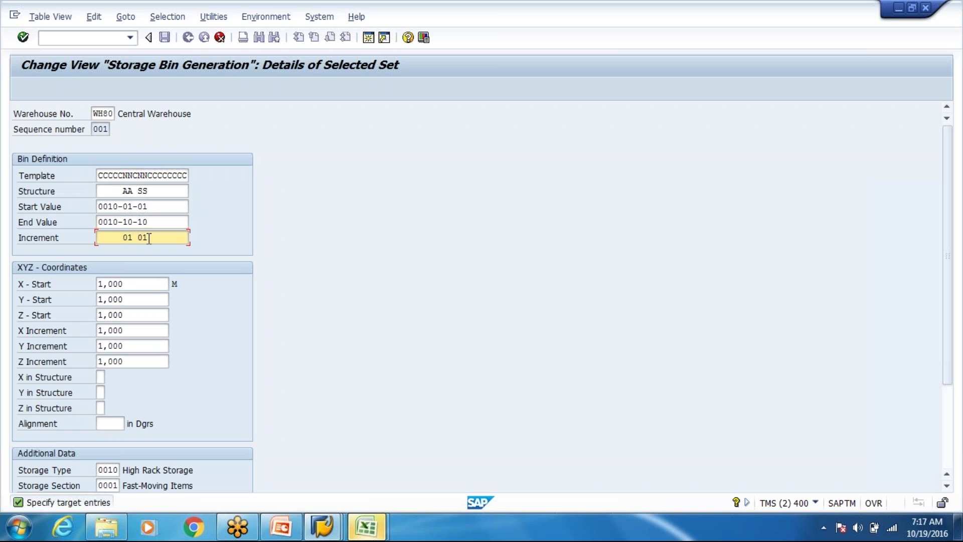
Change Storage Type from 0010 to 8001, which SAP rejects as marked for deletion.
scroll(146, 243, down, 5)
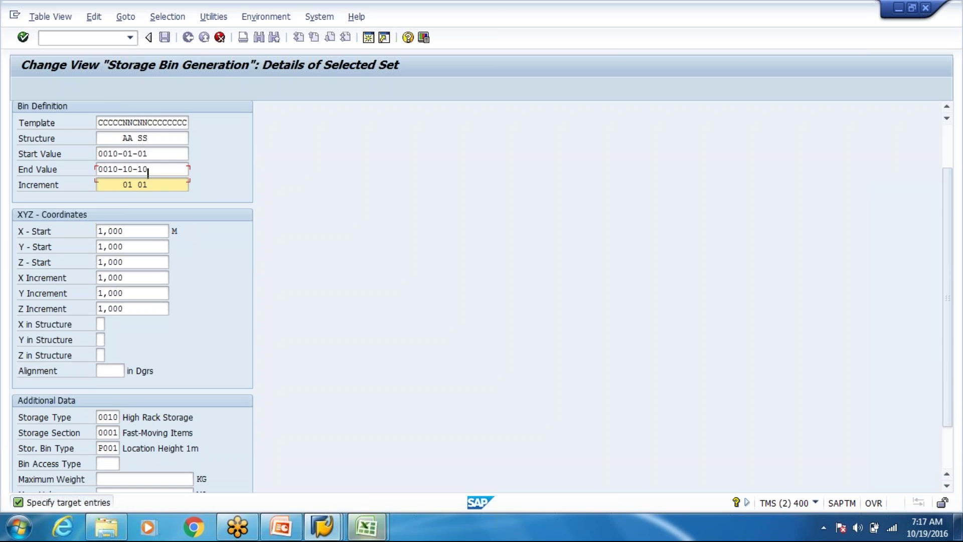
click(103, 348)
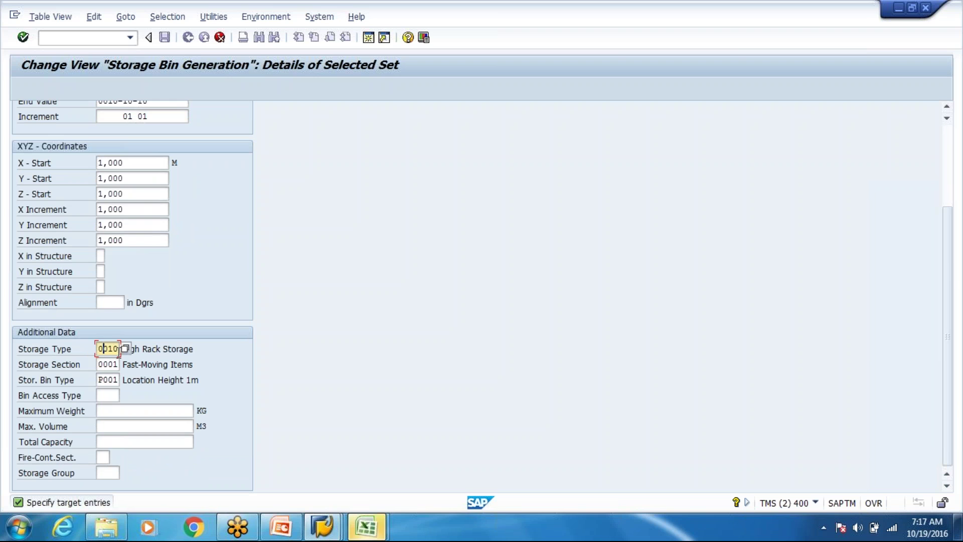
key(Left)
key(Right)
key(Right)
key(Right)
key(BackSpace)
key(BackSpace)
key(BackSpace)
key(BackSpace)
text(8001)
key(Return)
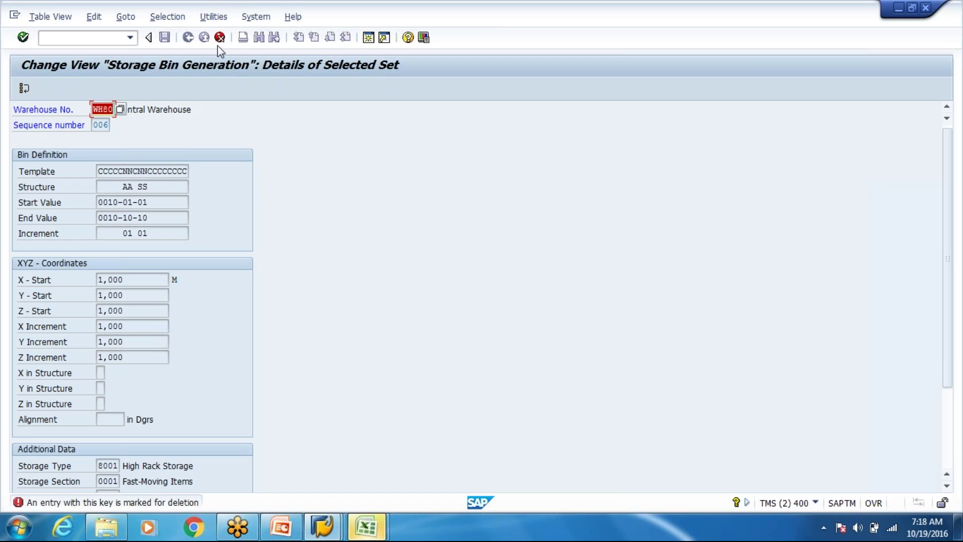
Cancel and discard the rejected entry, dismissing the customizing request prompt.
click(219, 38)
click(190, 259)
click(165, 40)
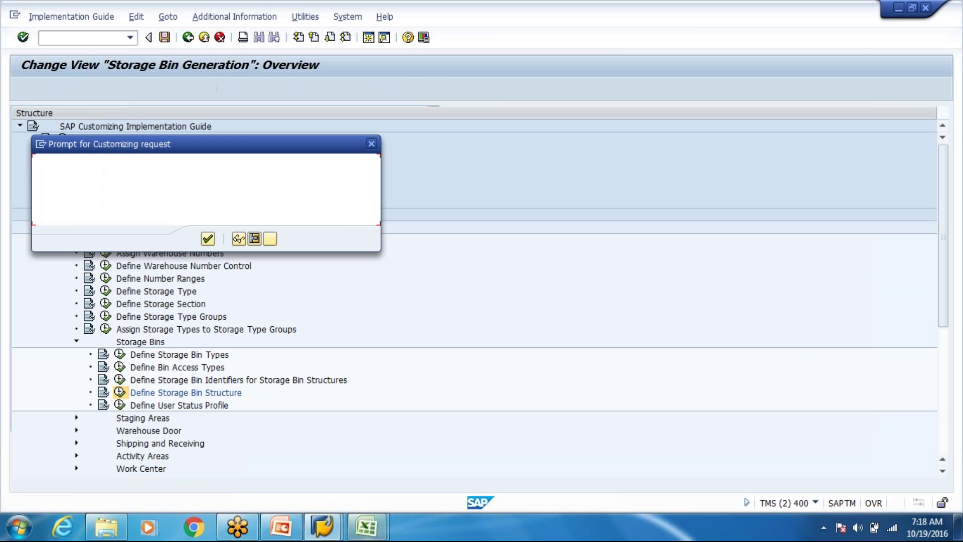
key(Return)
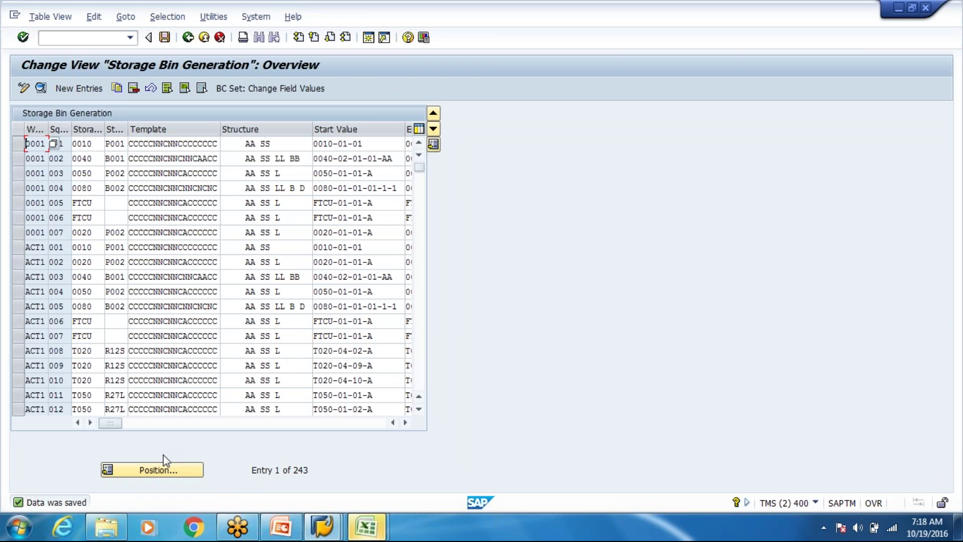
Position the table on WH80 and open that entry's details.
click(165, 468)
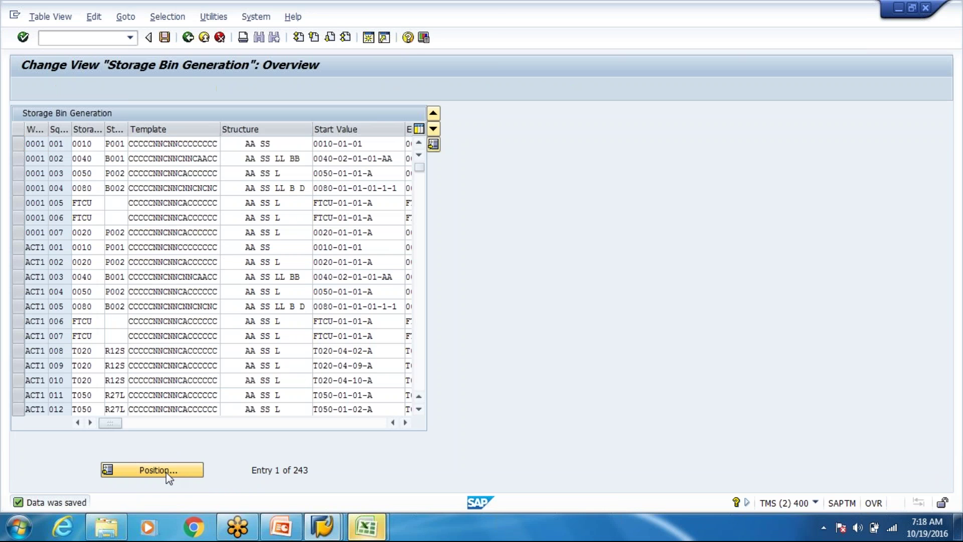
text(Wh80)
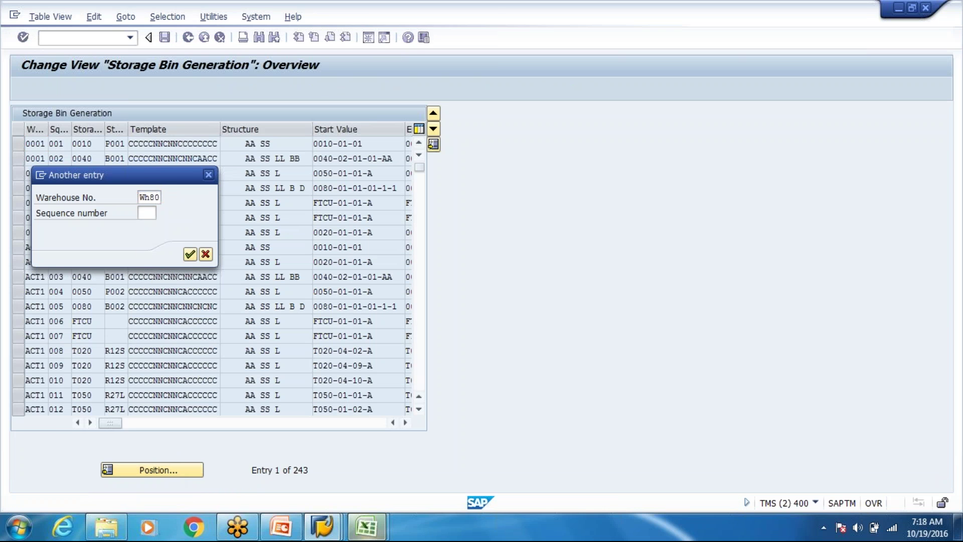
key(Return)
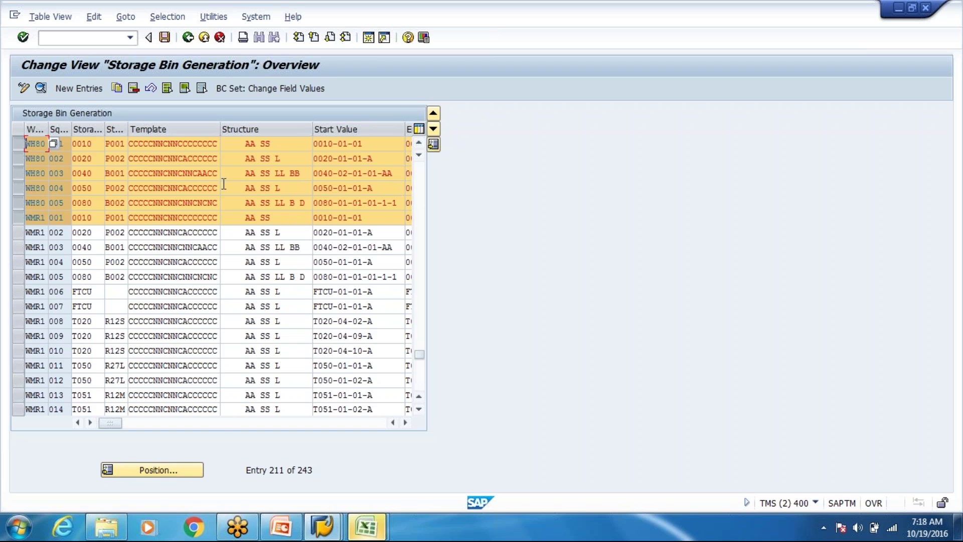
click(95, 192)
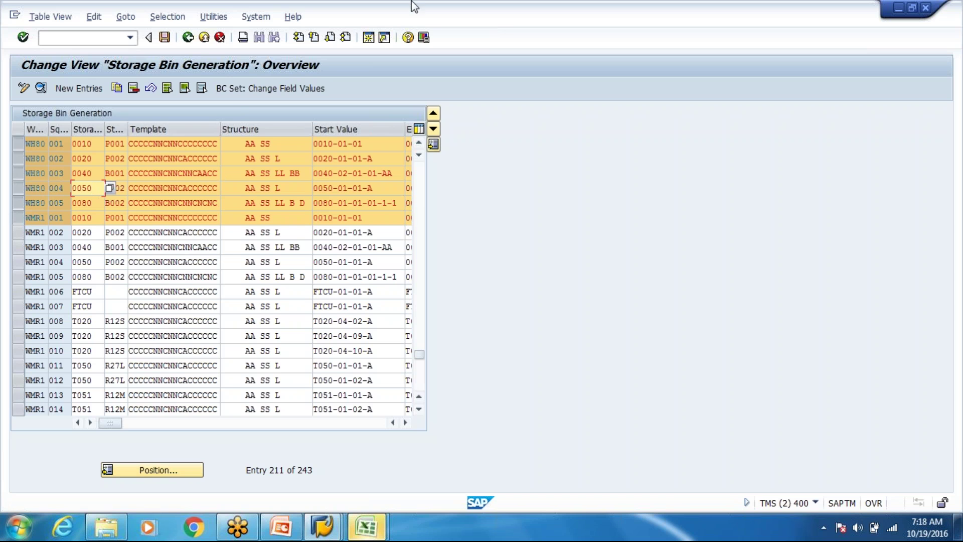
click(119, 89)
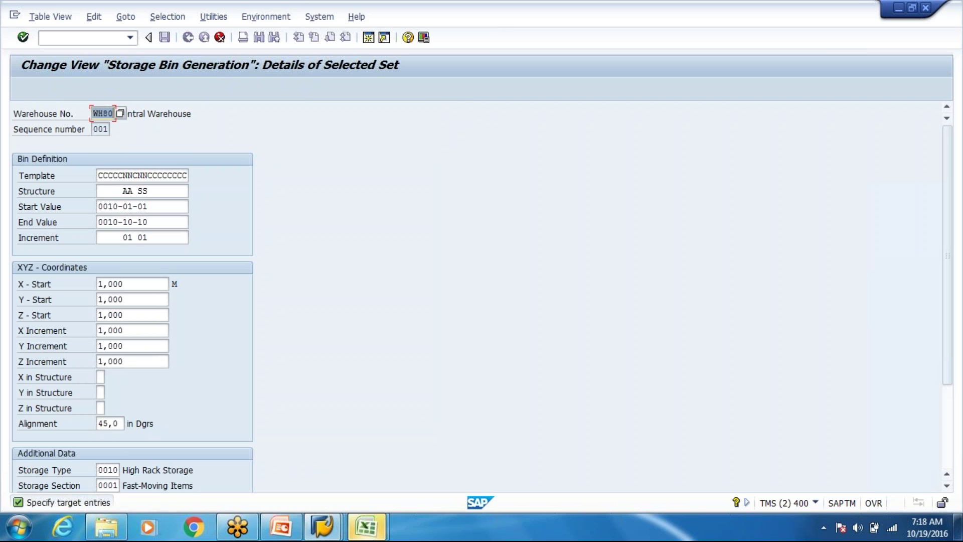
Clear the 45,0 alignment and set Storage Type to 8001.
click(117, 423)
key(BackSpace)
key(BackSpace)
key(BackSpace)
key(BackSpace)
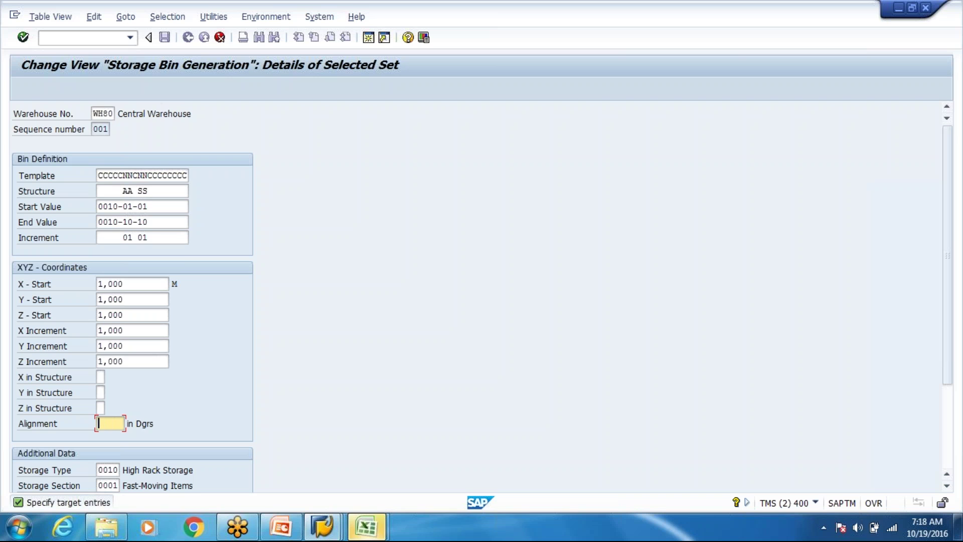
key(Tab)
text(8001)
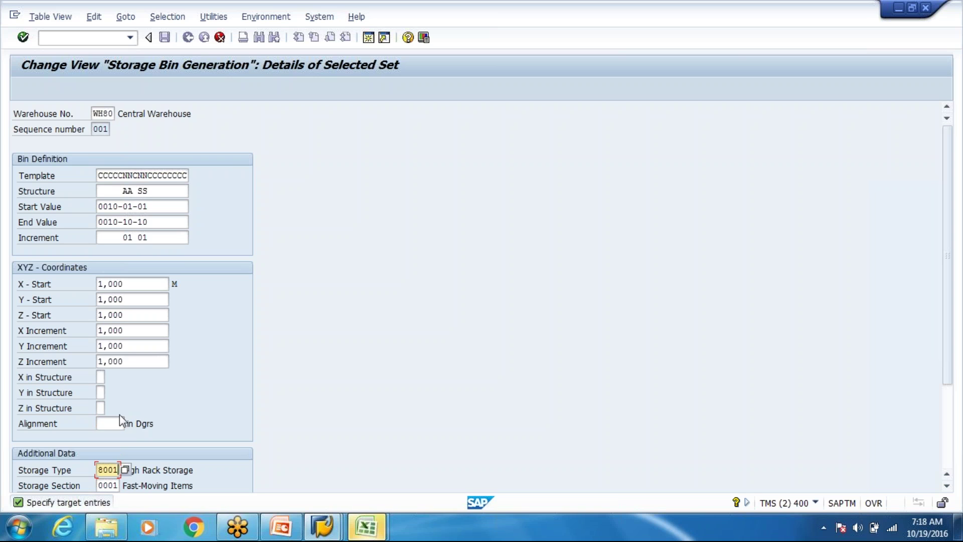
Replace the 0010 prefix of the Start Value with 8001-1.
click(120, 207)
key(Left)
key(BackSpace)
key(BackSpace)
key(BackSpace)
key(BackSpace)
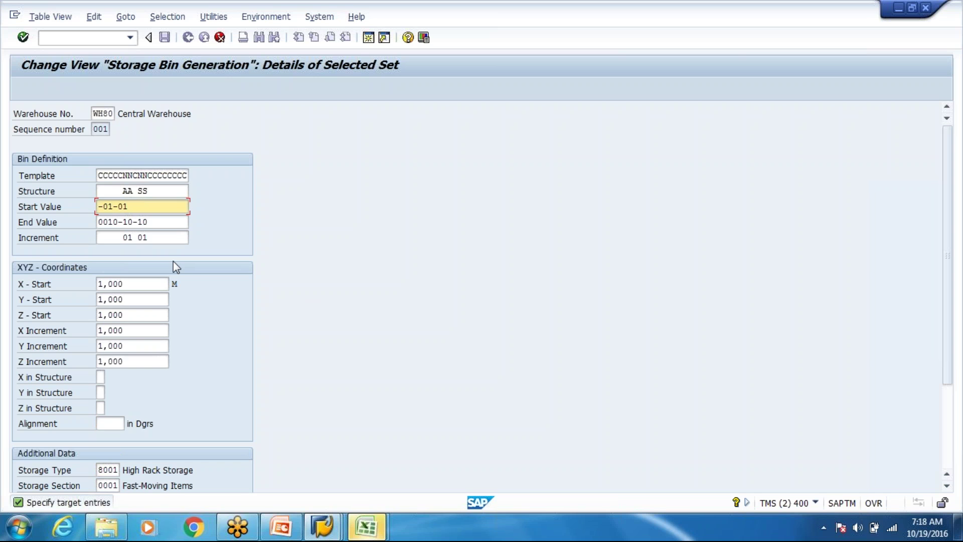
text(8)
key(Right)
key(Right)
key(BackSpace)
key(BackSpace)
text(001-1)
Trim the start value, change the template ending to NNCC, and shorten the structure to A SS.
key(BackSpace)
click(127, 176)
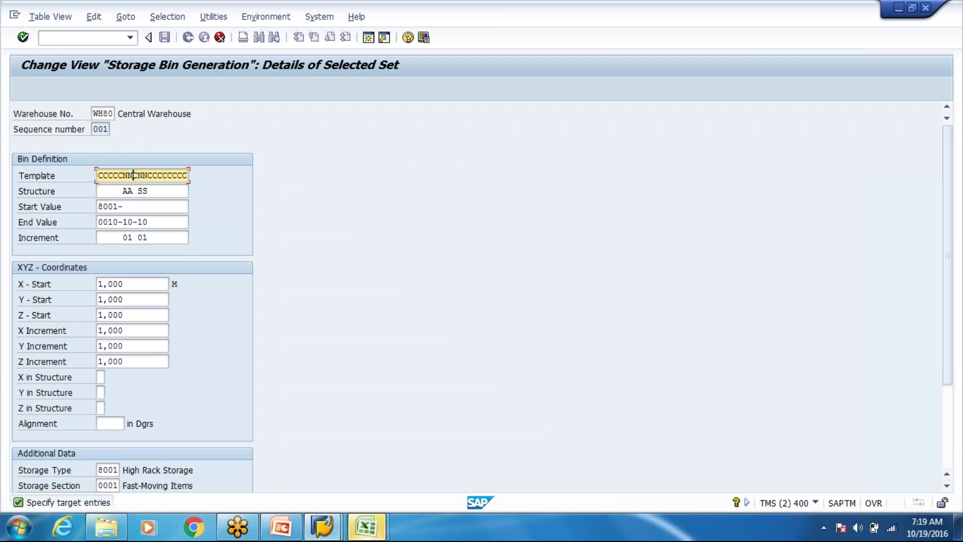
key(BackSpace)
text(NNCC)
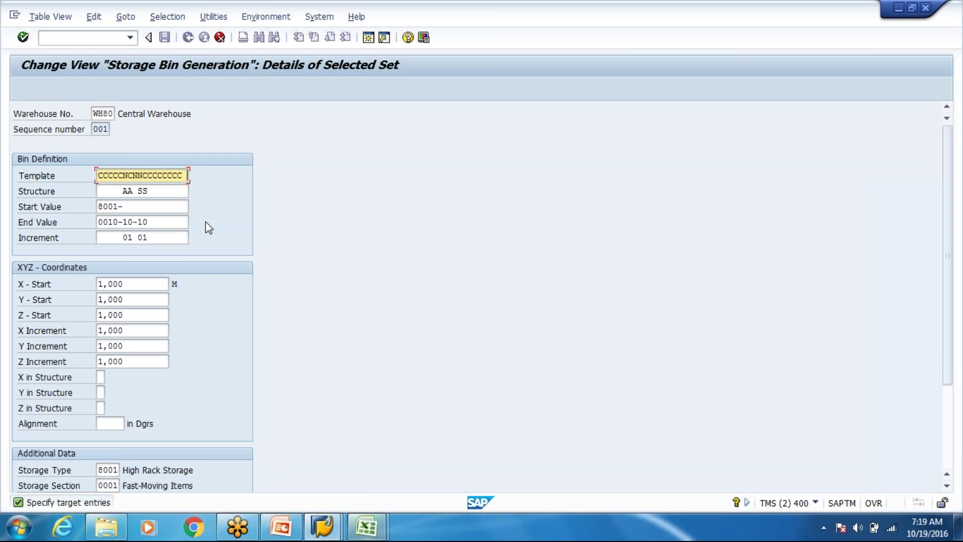
key(Tab)
key(Tab)
key(Tab)
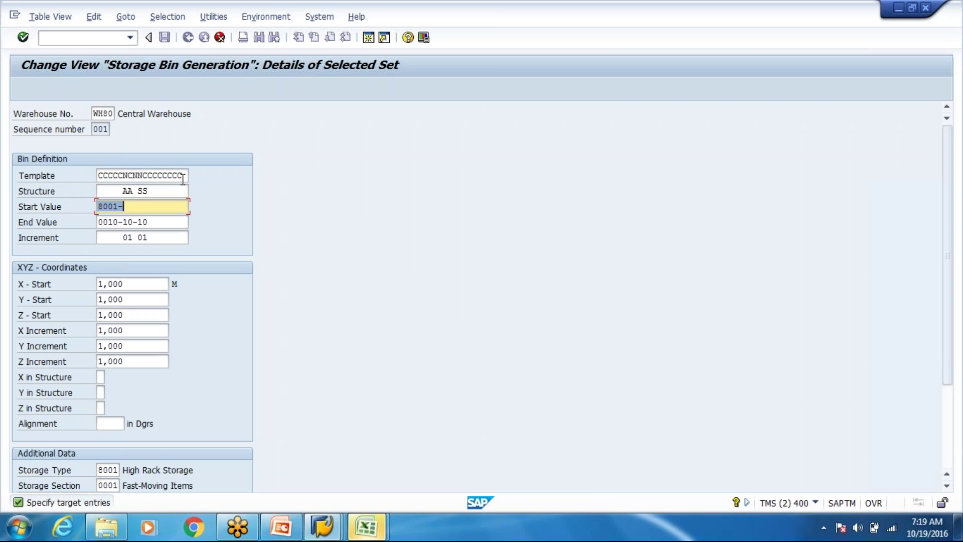
click(186, 176)
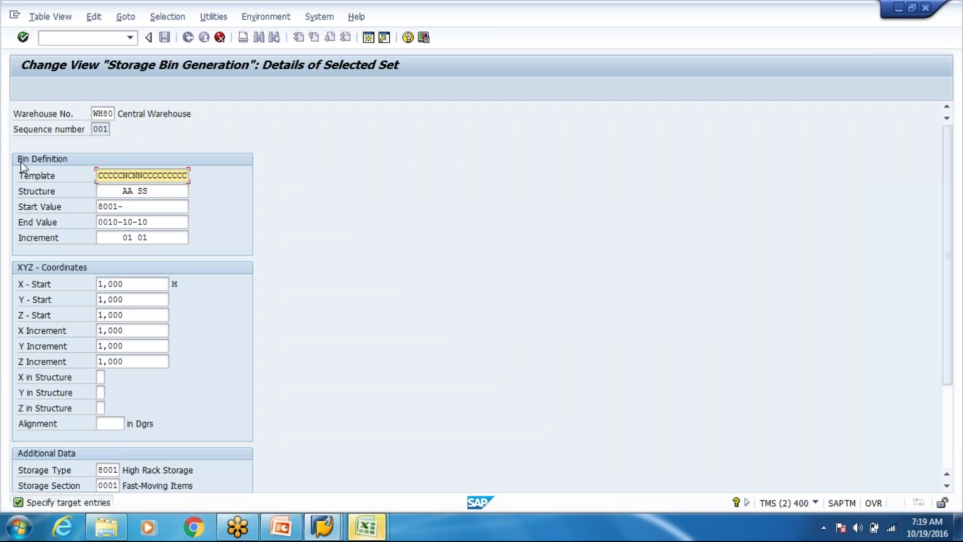
click(133, 191)
key(BackSpace)
Enter start value 8001-1-01-A and end value 0010-5-12-C.
click(128, 207)
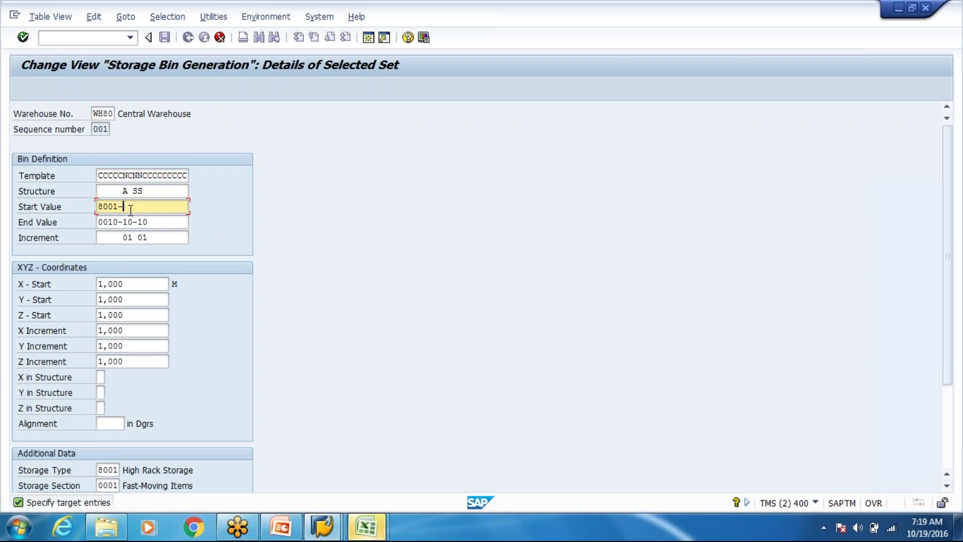
text(1)
click(137, 221)
key(BackSpace)
key(BackSpace)
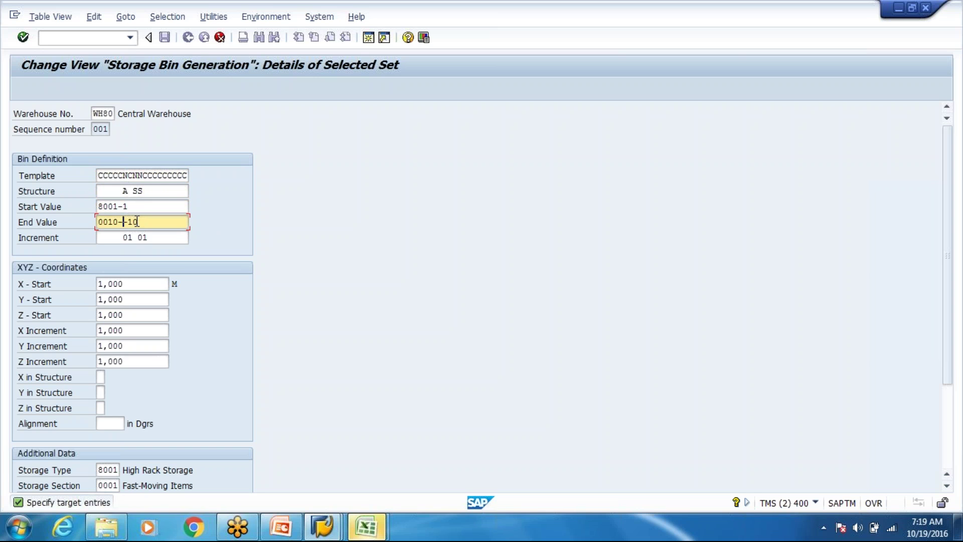
text(5-12)
click(141, 212)
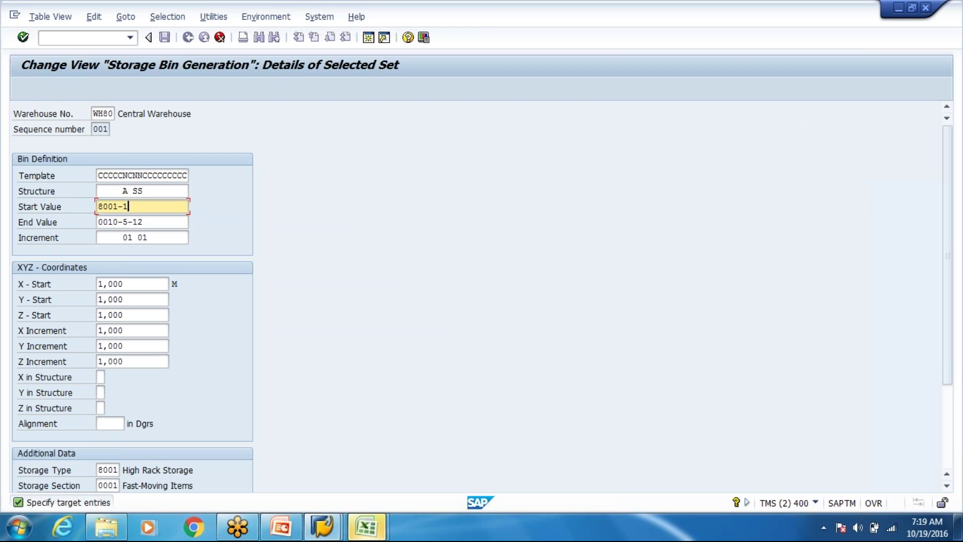
text(-01-A)
click(143, 222)
text(-C)
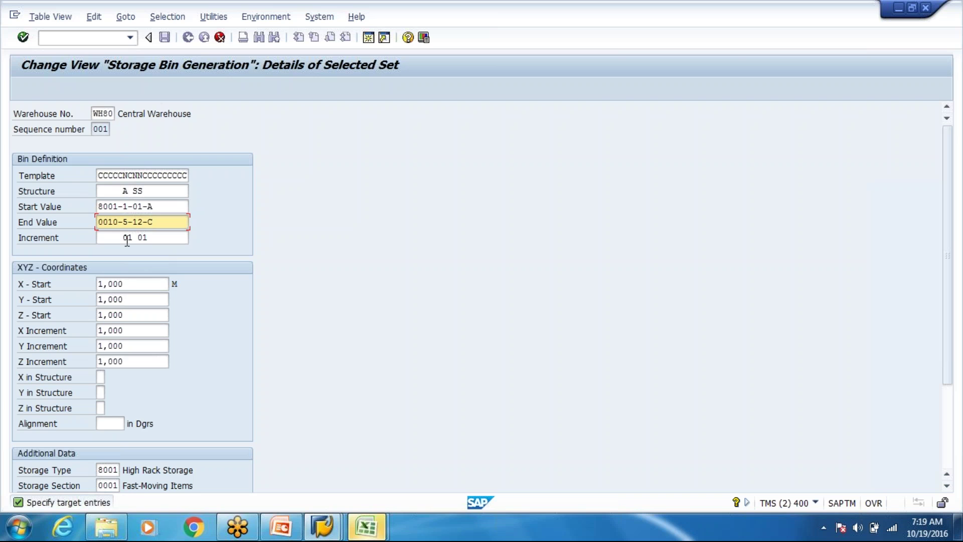
Change the increment to 1 01 by removing its leading 0.
click(128, 238)
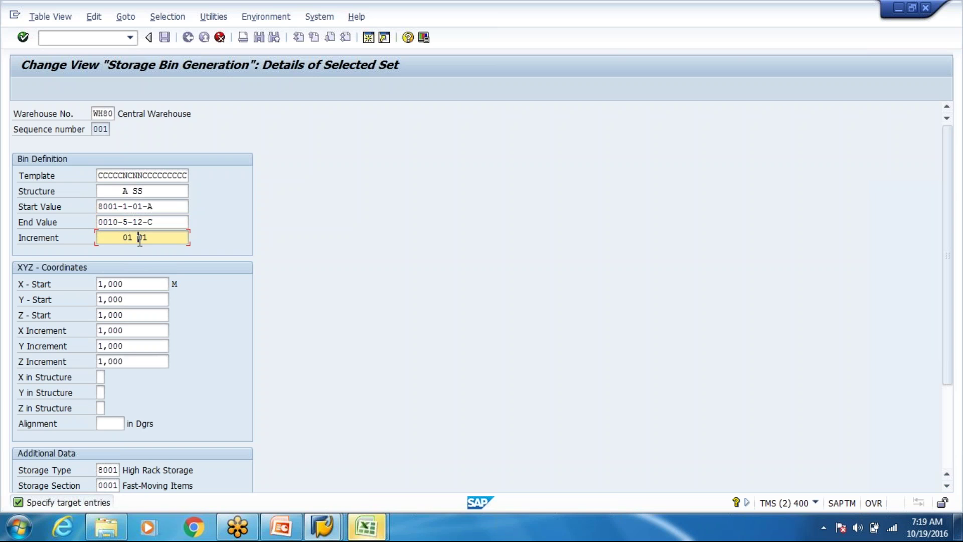
key(Left)
key(Left)
key(Delete)
key(Right)
key(Right)
key(Right)
key(Right)
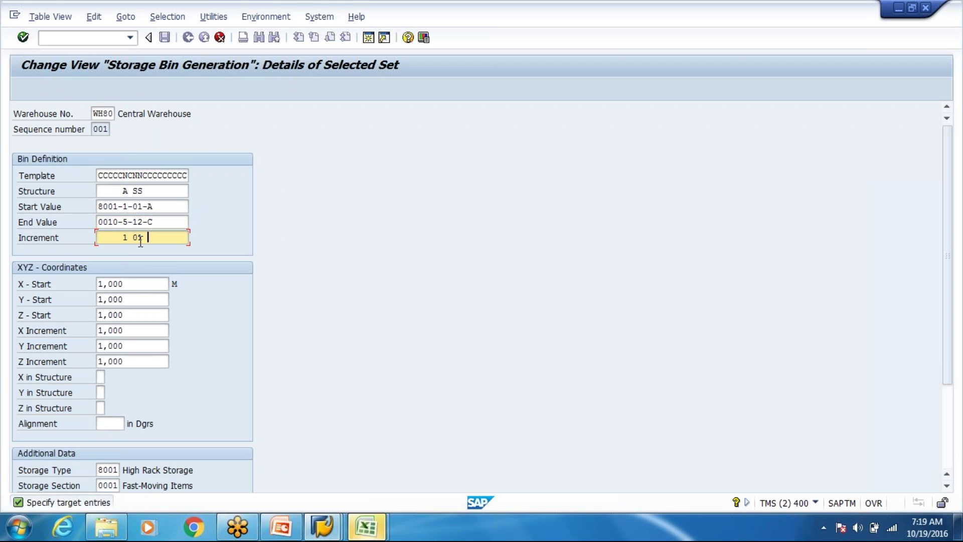
Set the end value to 8001-5-12-C, the increment to 1 01 1, and append C to the template.
click(104, 223)
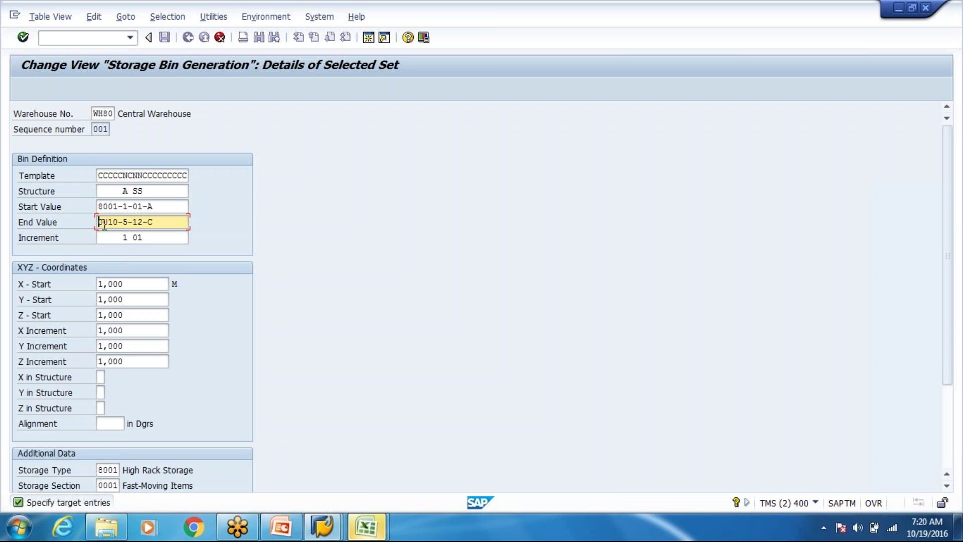
text(8001)
click(185, 239)
text(1)
click(148, 175)
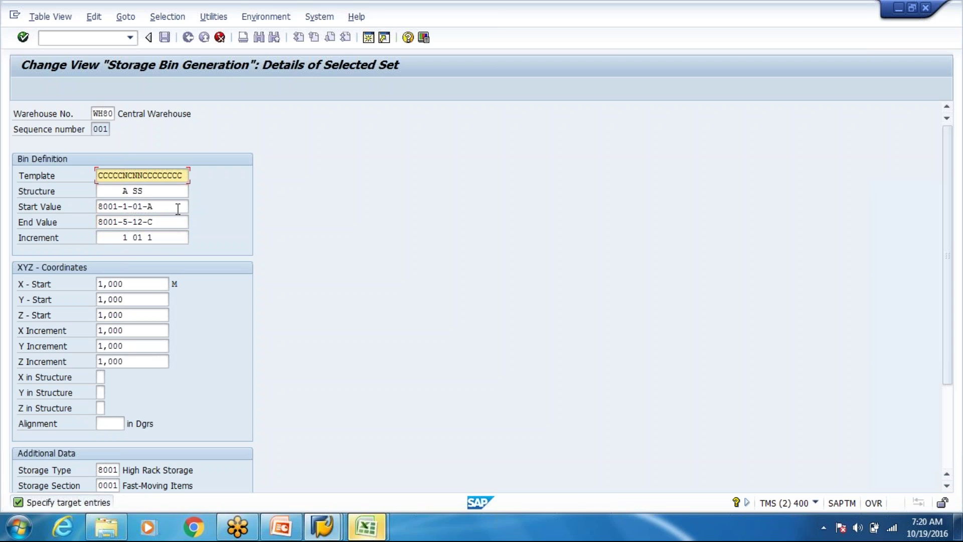
key(Right)
key(Right)
key(Right)
text(C)
Check the bin definition; the start and end values are reported as mismatched.
scroll(140, 415, down, 3)
scroll(140, 414, up, 3)
key(Return)
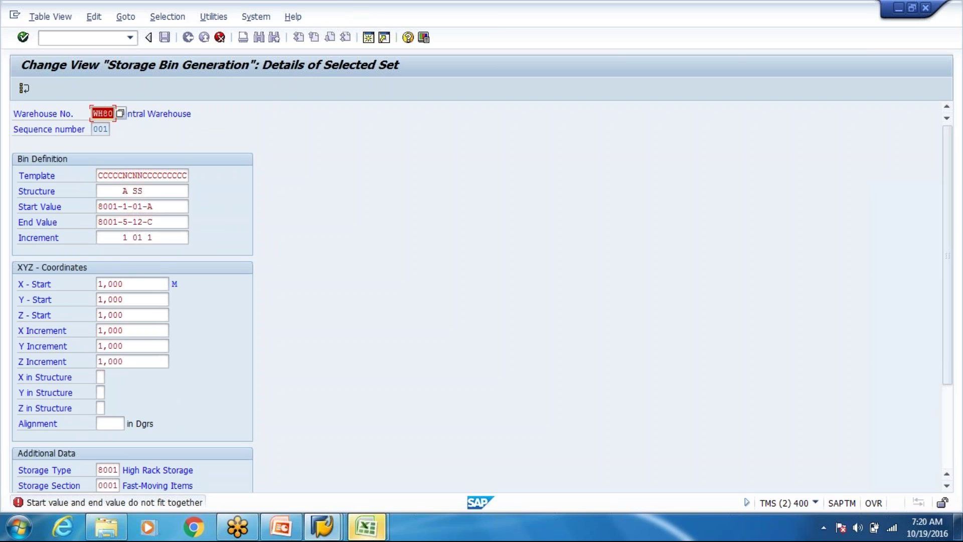
click(144, 190)
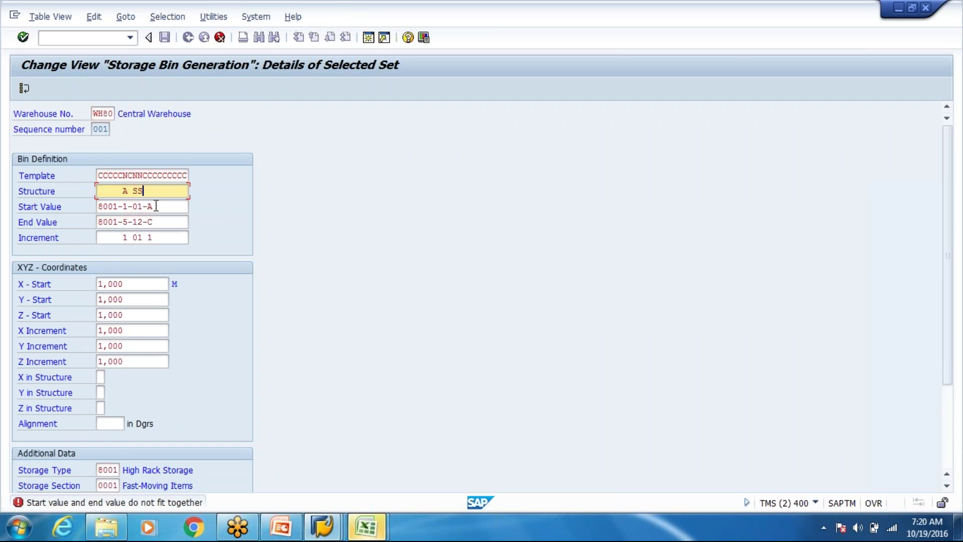
click(157, 204)
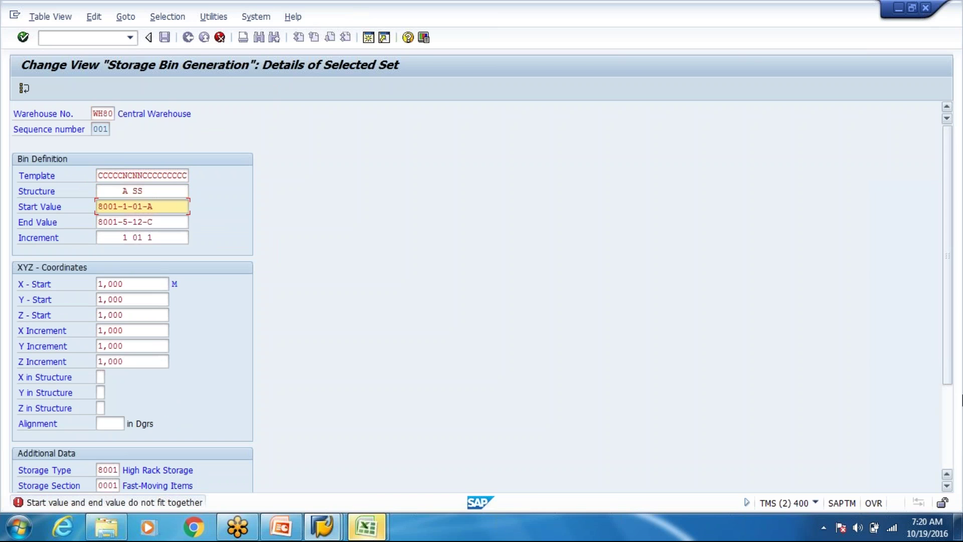
key(alt+Tab)
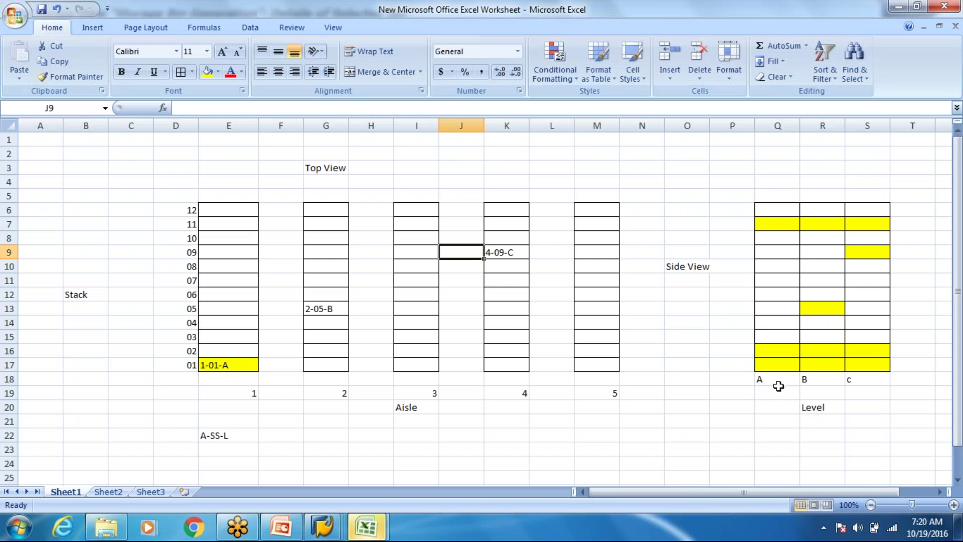
Relabel the Excel side-view levels in Q18:S18 from A, B, c to 10, 20 and 30.
click(778, 390)
click(791, 378)
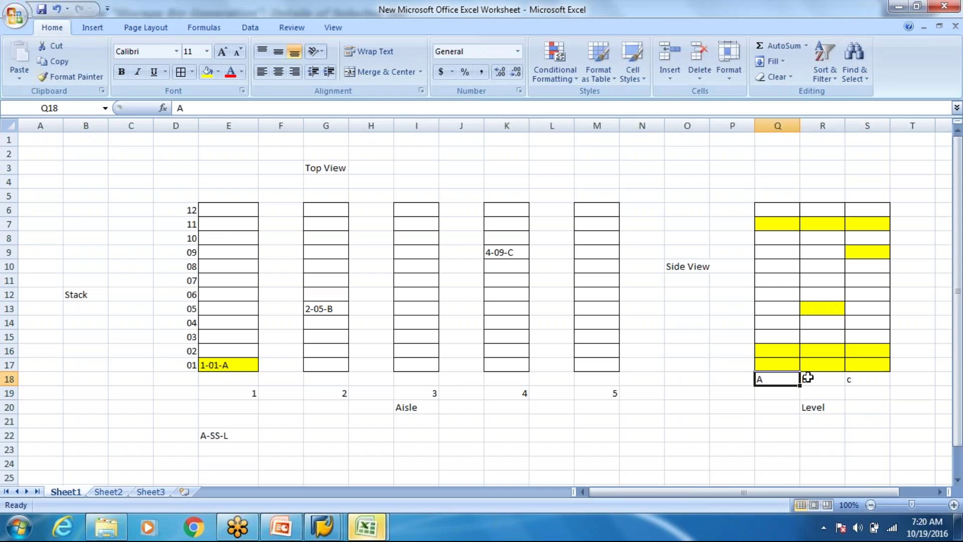
text(101)
key(Tab)
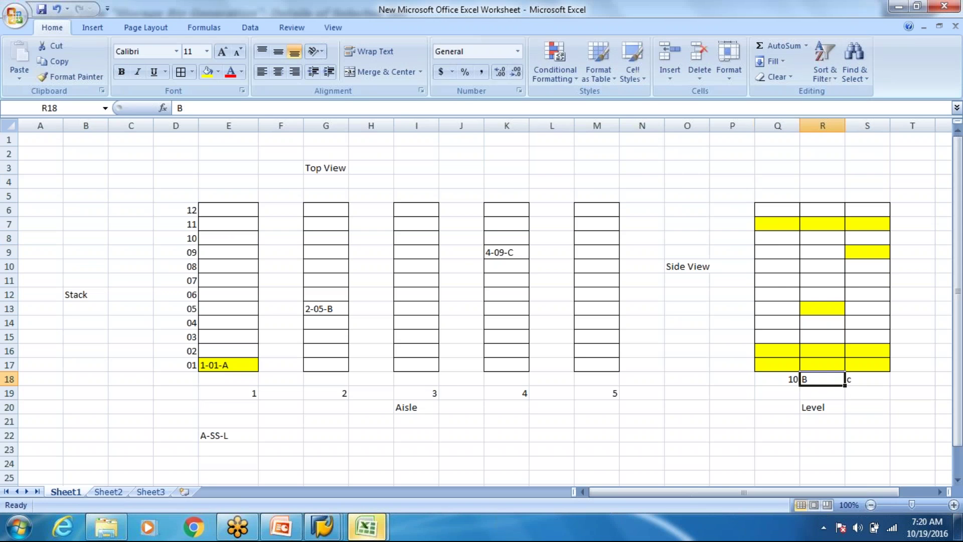
text(20)
key(Tab)
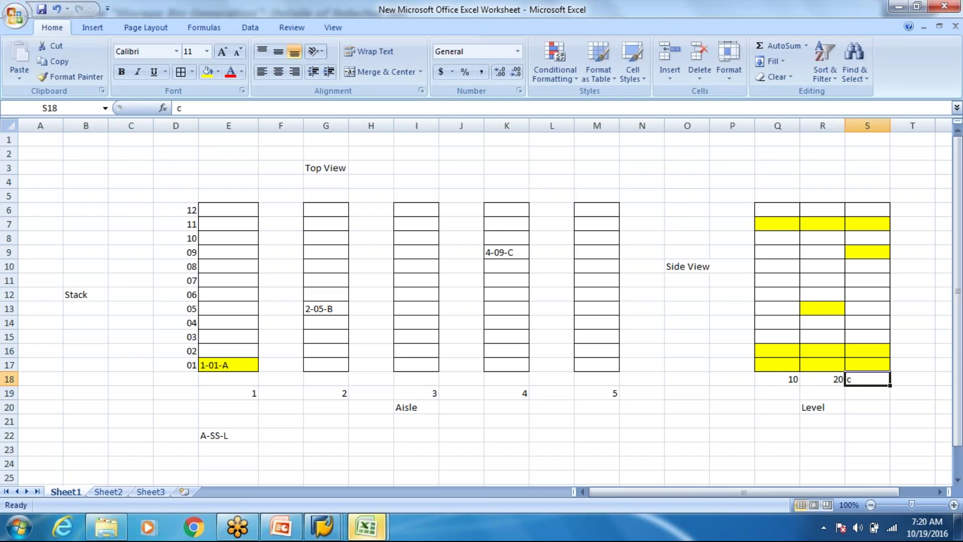
text(20)
key(Return)
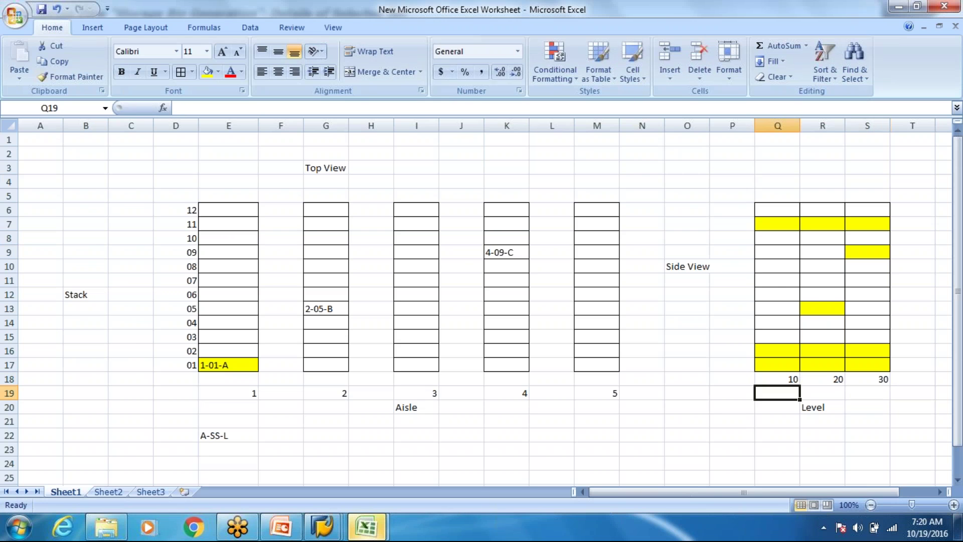
key(alt+Tab)
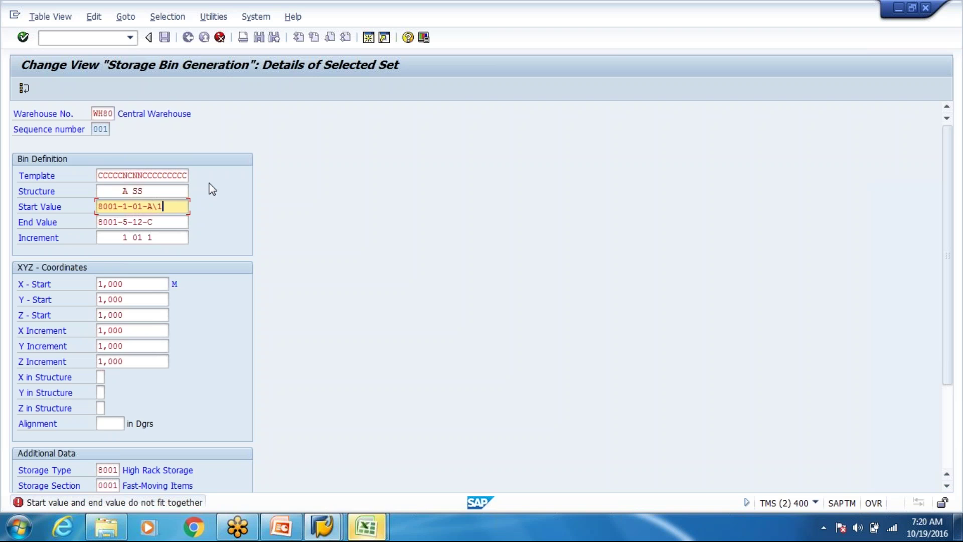
Change the bin range to 8001-1-01-10 through 8001-5-12-30 with increment 1 01 10.
key(BackSpace)
text(10)
key(Tab)
key(BackSpace)
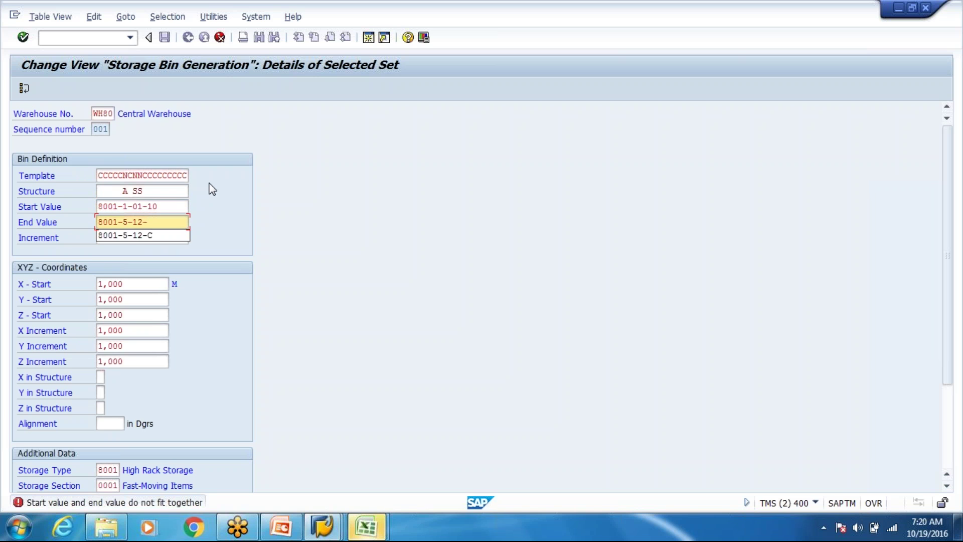
text(30)
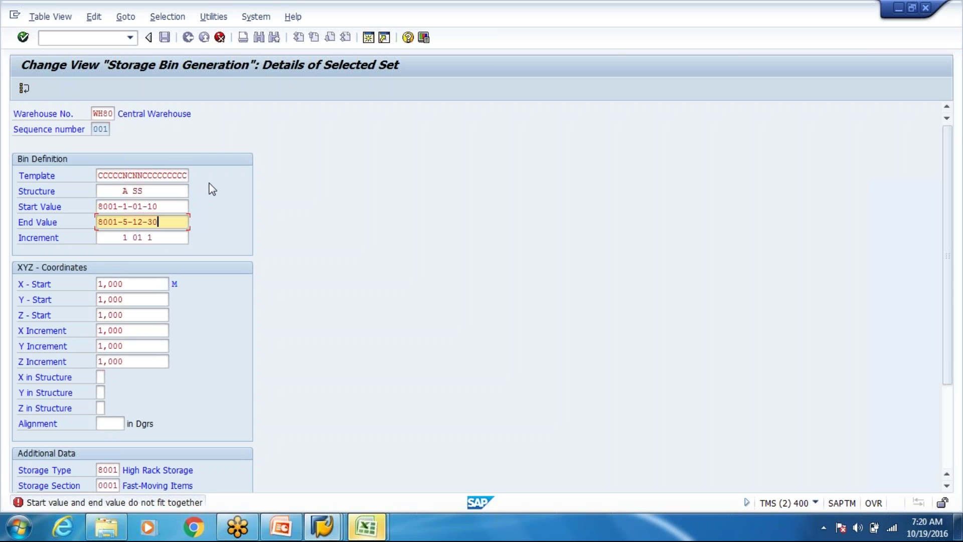
key(Tab)
key(End)
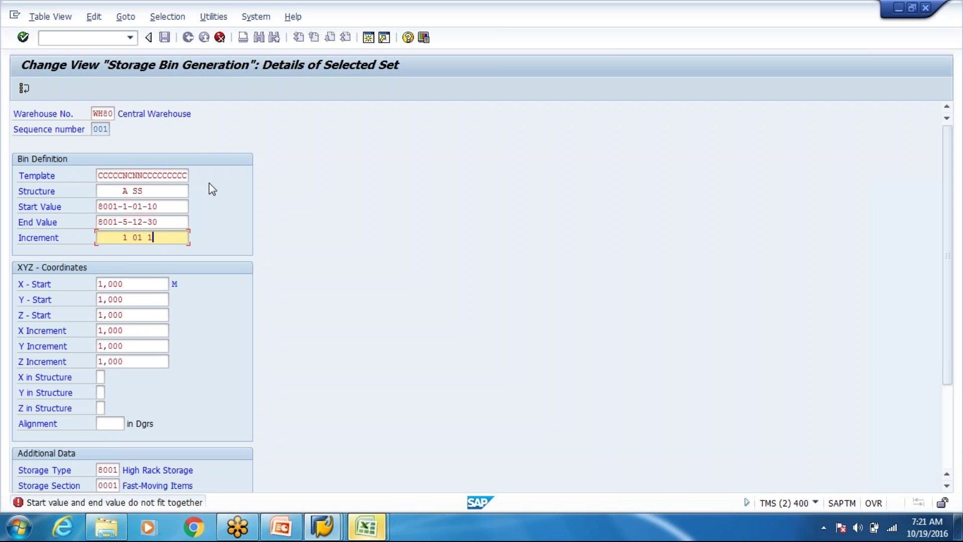
text(0)
Set the structure to A SS LL, adjust the template to two-digit levels, then check and save.
key(Up)
key(Up)
key(Up)
key(Right)
text(LL)
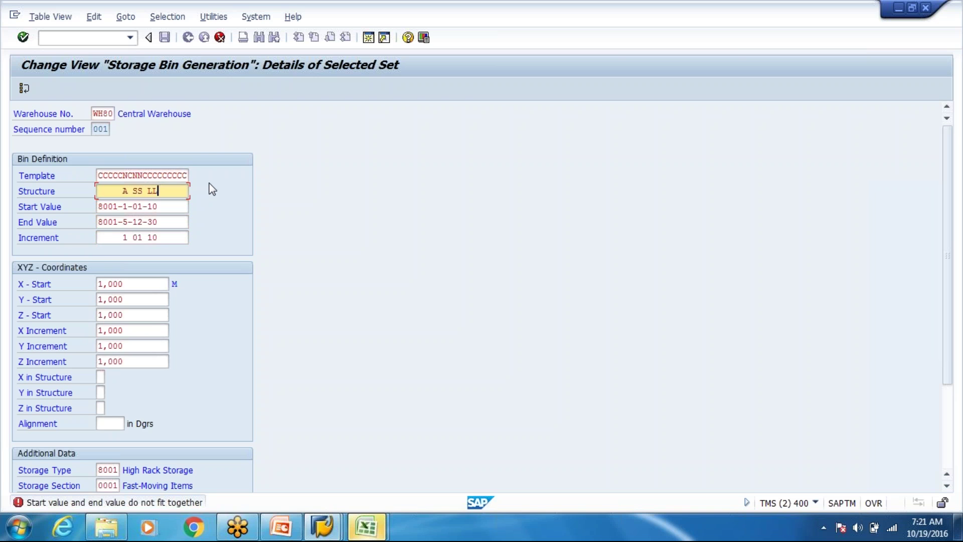
key(Up)
key(BackSpace)
key(BackSpace)
key(BackSpace)
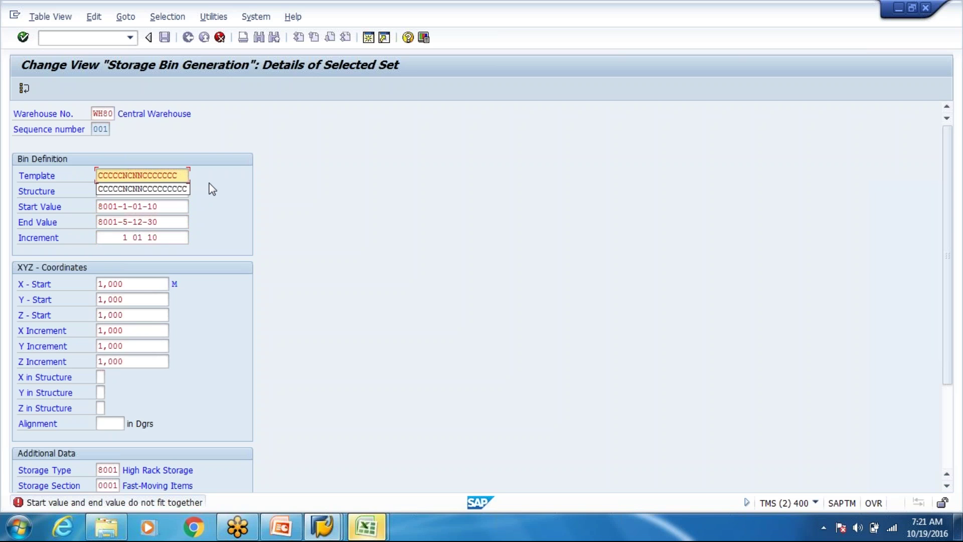
text(NN)
key(Right)
text(CCCCC)
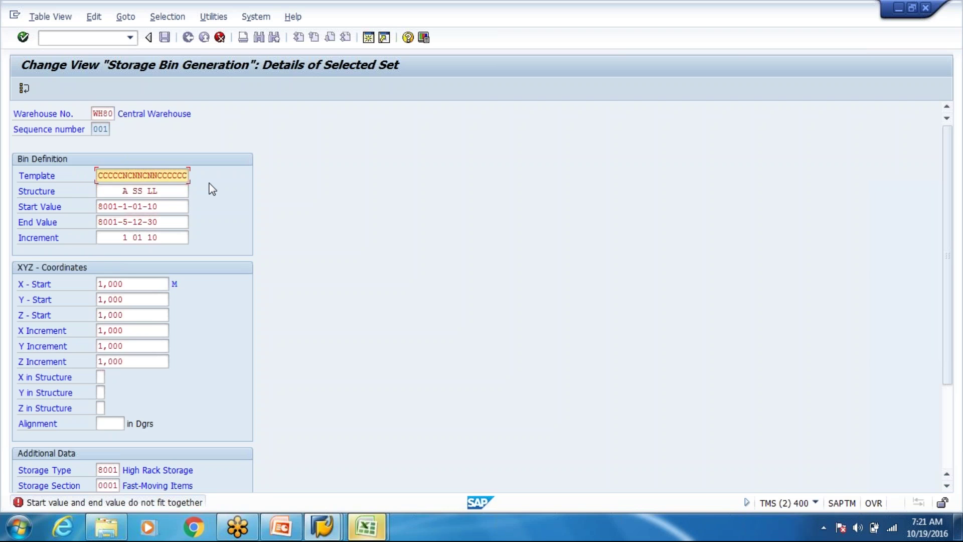
key(Return)
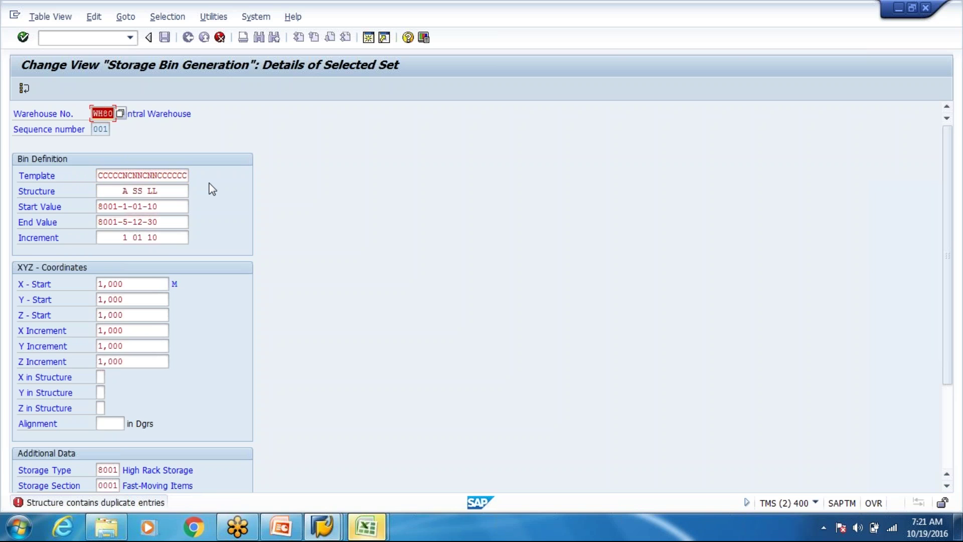
key(F8)
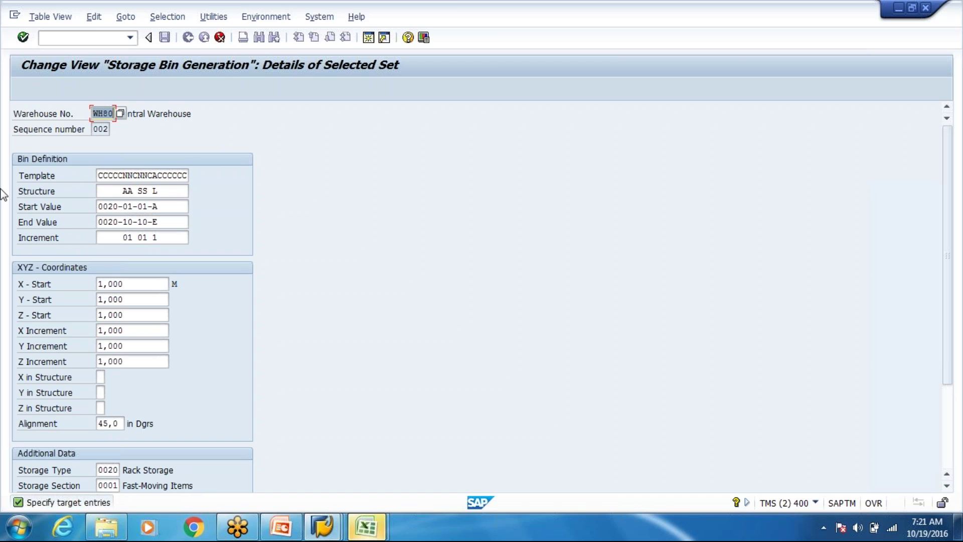
Return to the bin generation overview and deselect every row except WH80 006.
click(220, 38)
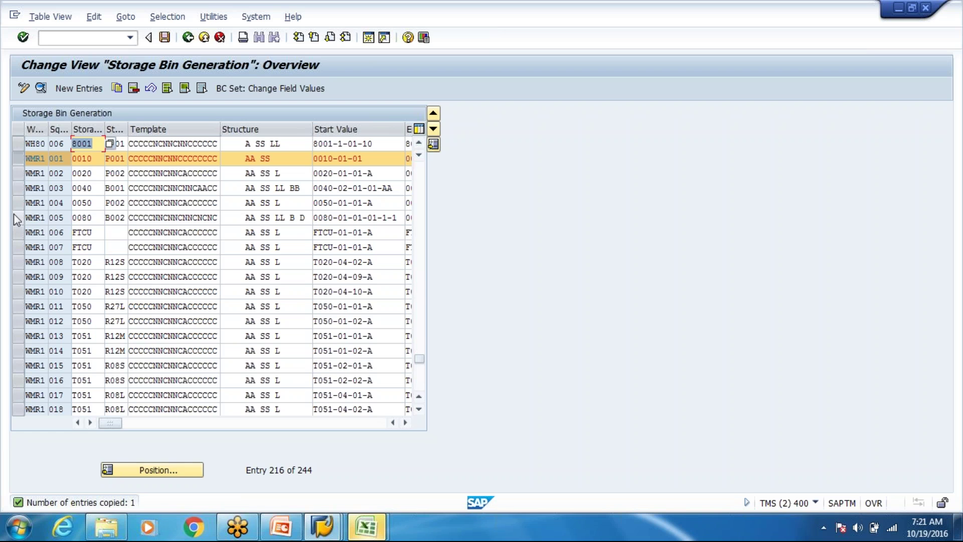
click(65, 158)
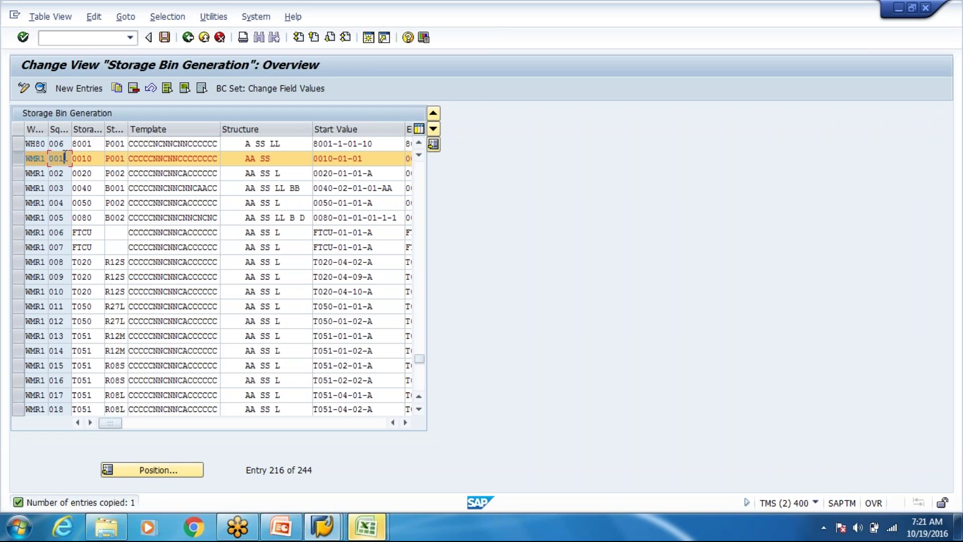
click(94, 158)
scroll(19, 213, up, 1)
click(19, 203)
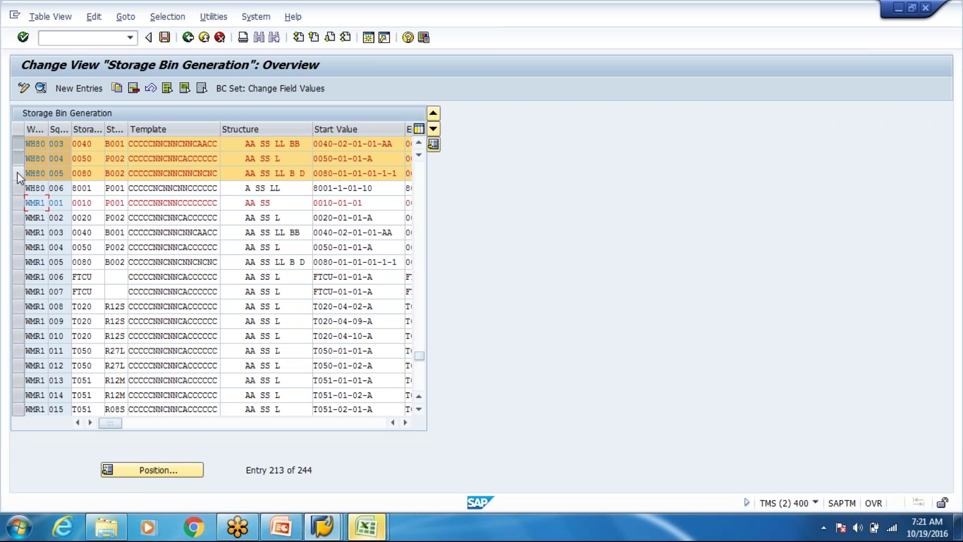
click(18, 174)
click(19, 158)
click(22, 144)
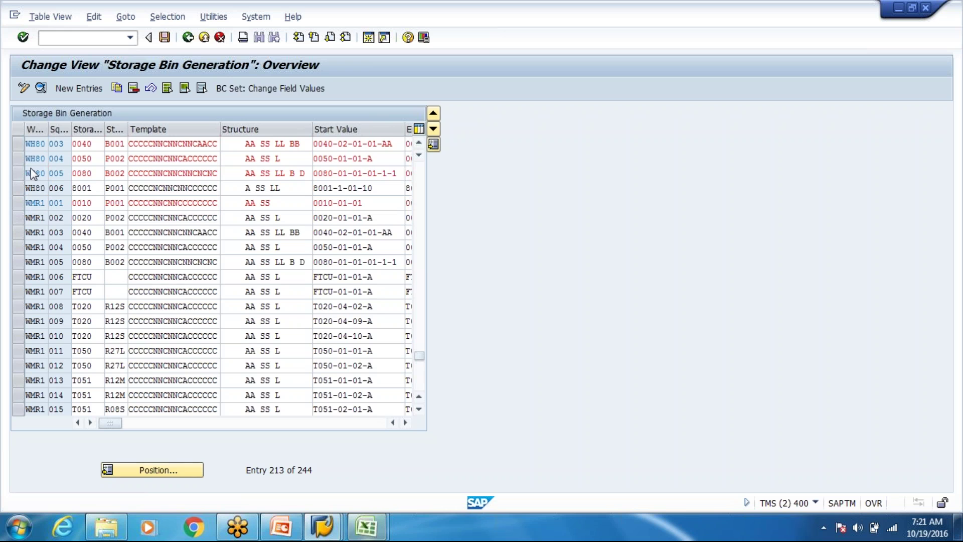
scroll(31, 167, up, 1)
scroll(19, 216, up, 1)
click(18, 217)
click(17, 275)
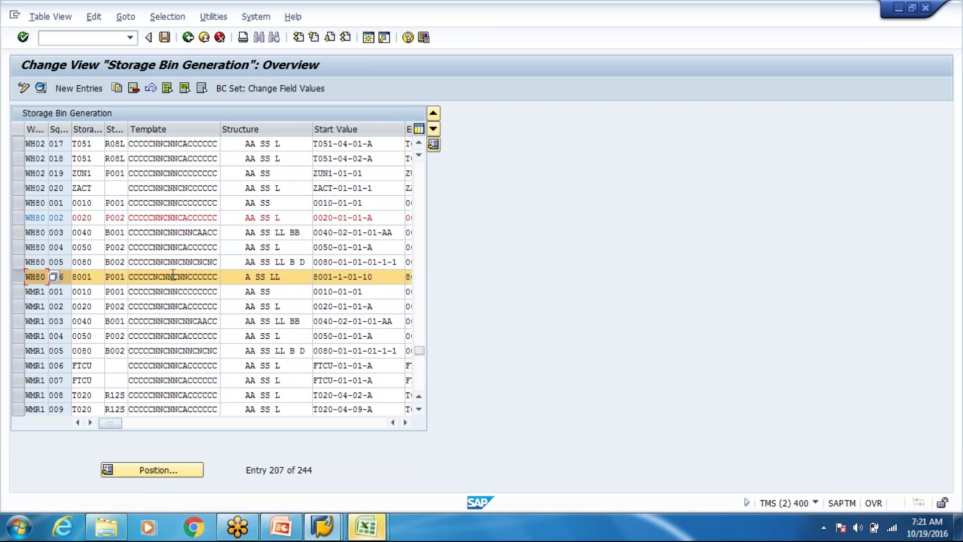
Compare WH80 entry 004's start, end, increment and template, then open entry 006.
click(358, 246)
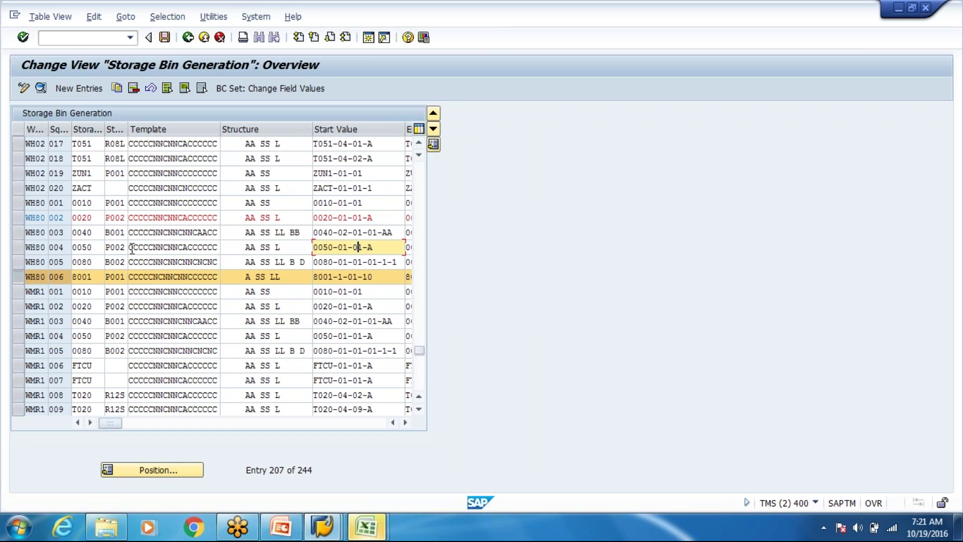
click(40, 241)
double_click(38, 242)
click(172, 204)
click(169, 221)
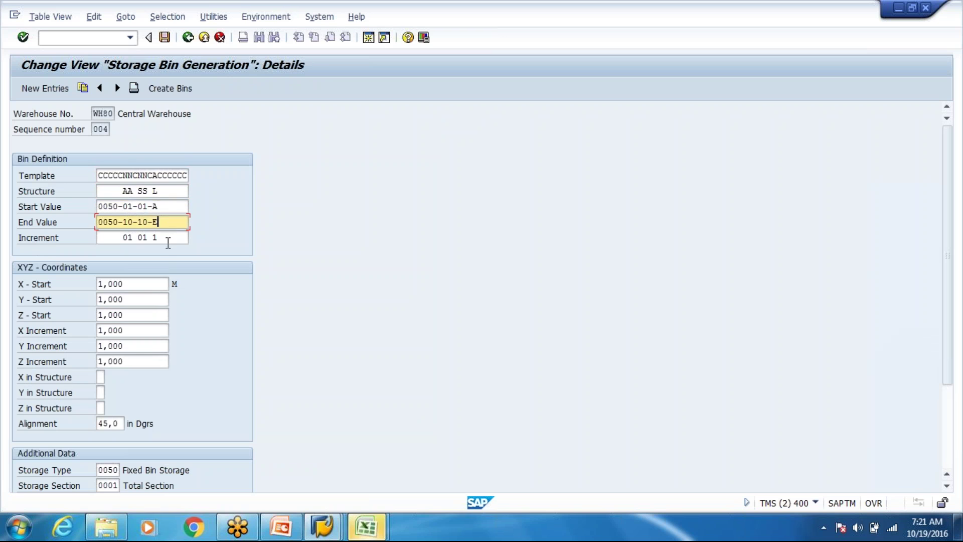
click(175, 236)
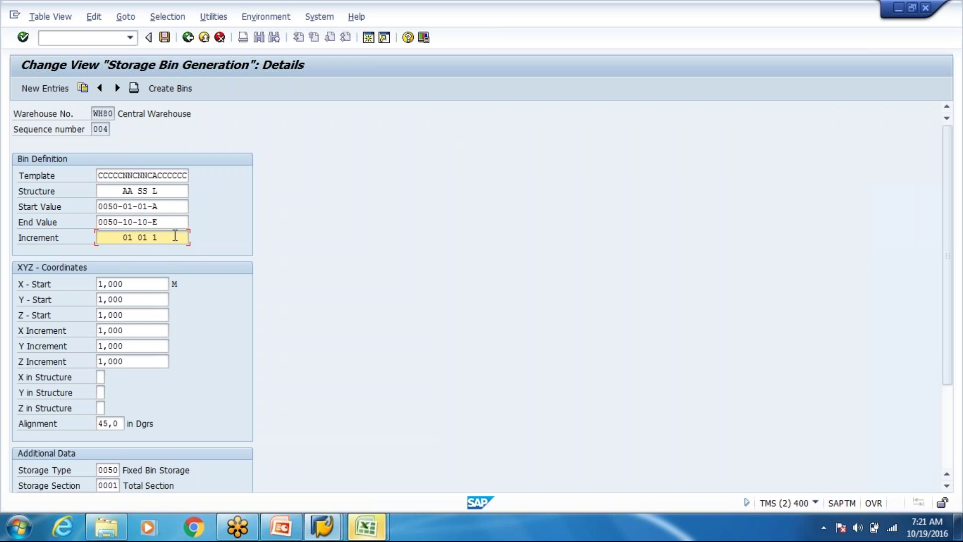
click(153, 175)
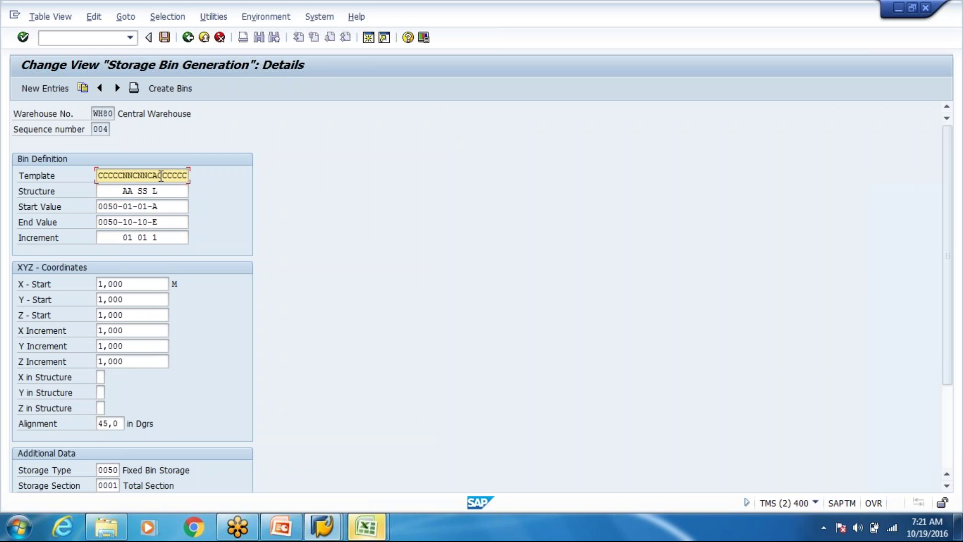
click(188, 37)
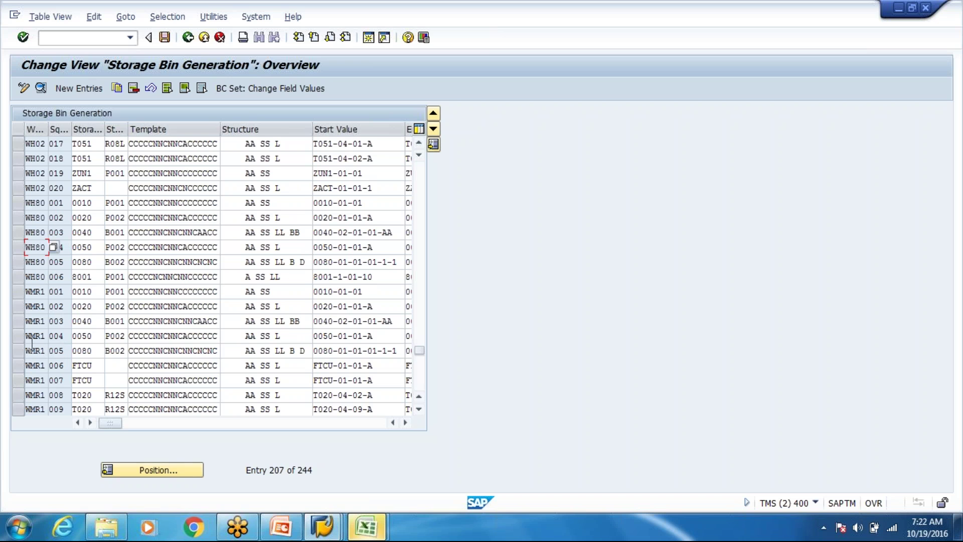
double_click(67, 274)
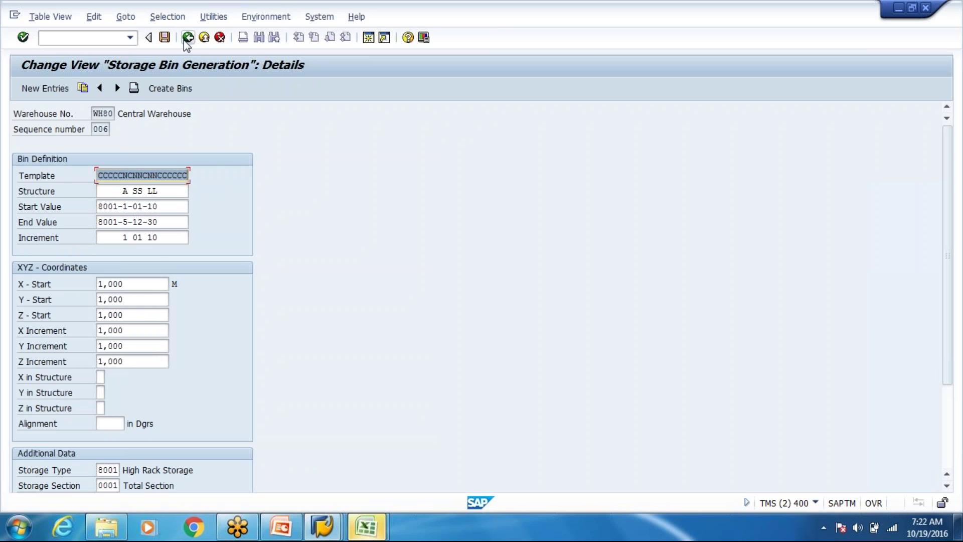
Change the bin range to 8001-1-01-A through 8001-5-12-C.
click(174, 208)
key(BackSpace)
key(BackSpace)
key(Down)
key(Down)
key(Return)
key(Tab)
key(BackSpace)
key(BackSpace)
key(Down)
key(Down)
key(Return)
click(160, 191)
key(BackSpace)
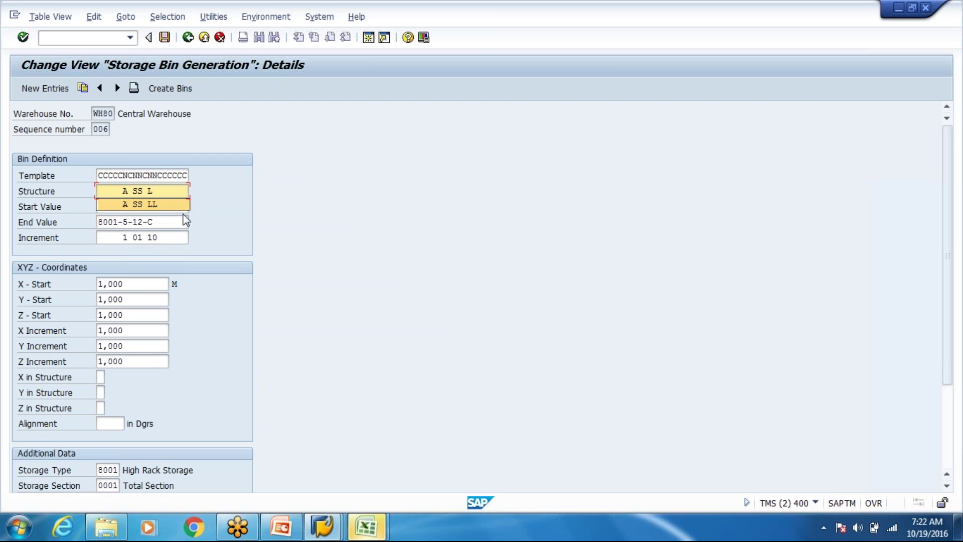
Rewrite the template with lettered level positions for structure A SS L.
click(158, 175)
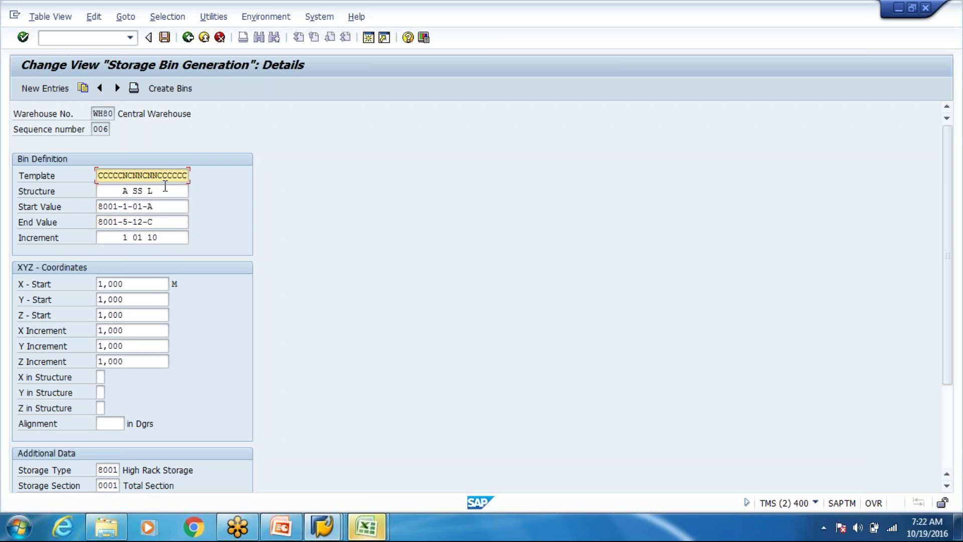
key(BackSpace)
text(A)
key(BackSpace)
key(BackSpace)
text(A)
key(Right)
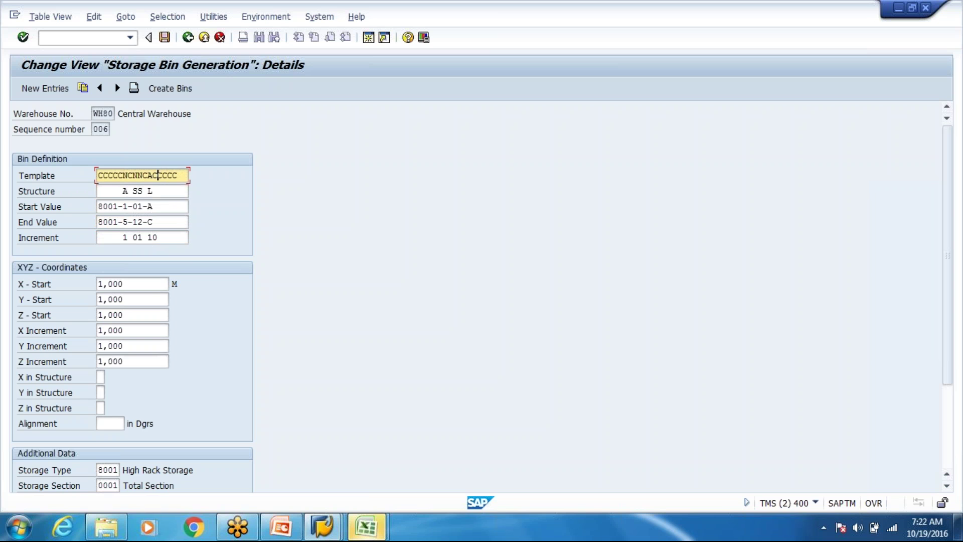
text(CCC)
Set the increment to 1 01 1 and save the 006 bin definition.
click(174, 237)
key(BackSpace)
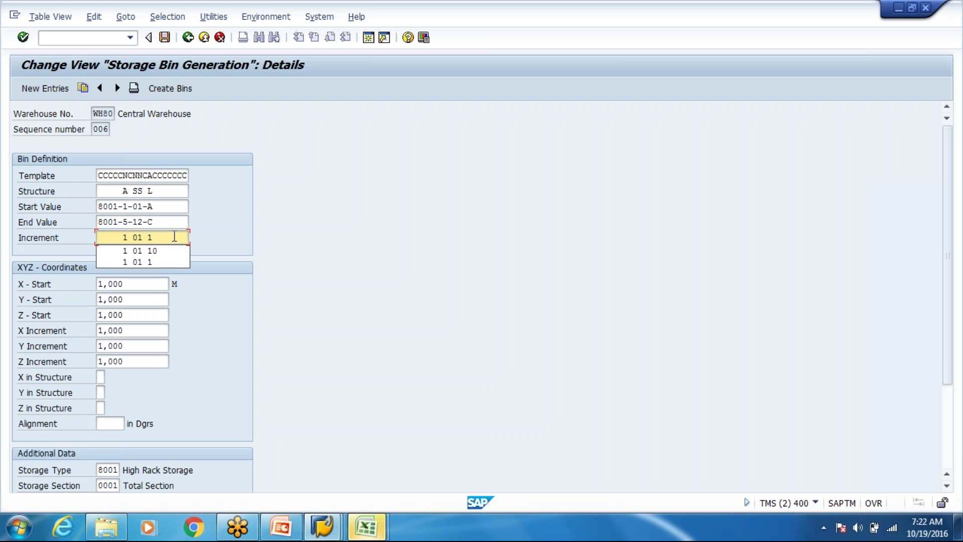
click(306, 250)
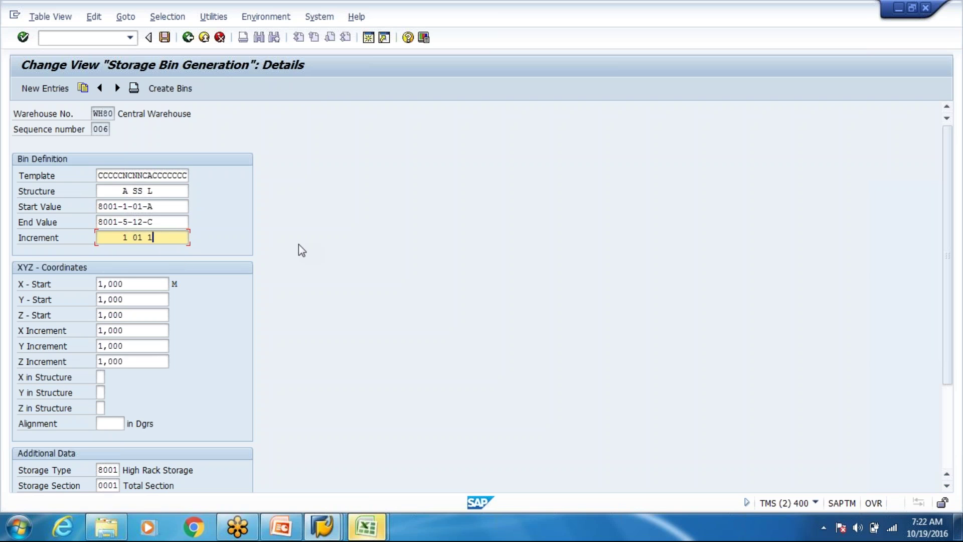
click(289, 245)
key(ctrl+s)
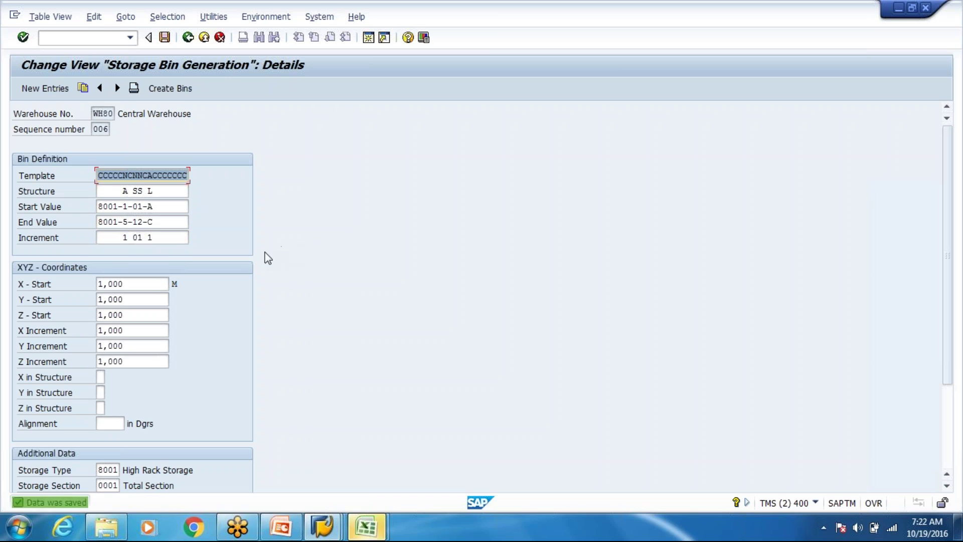
click(373, 535)
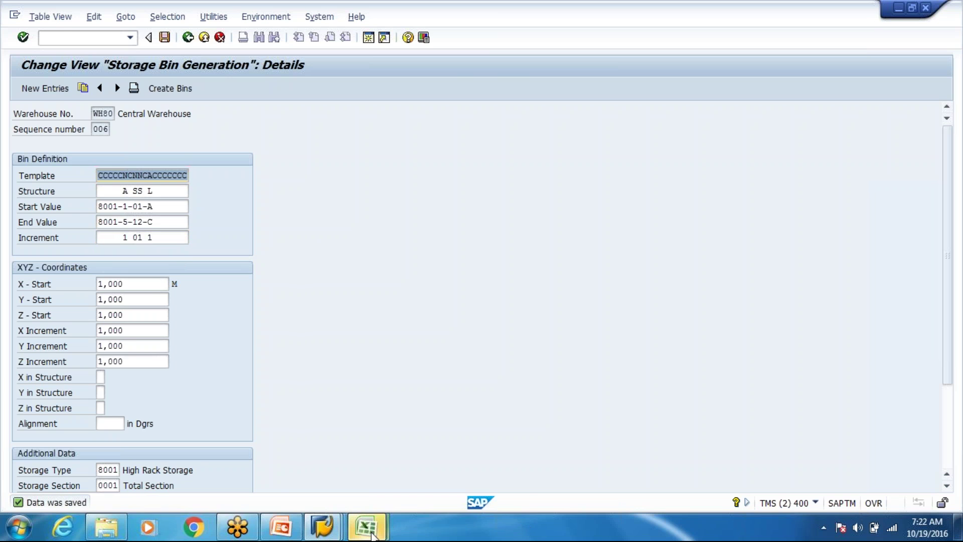
Relabel the Excel side-view levels in Q18:S18 as A, B and C.
mouse_move(512, 413)
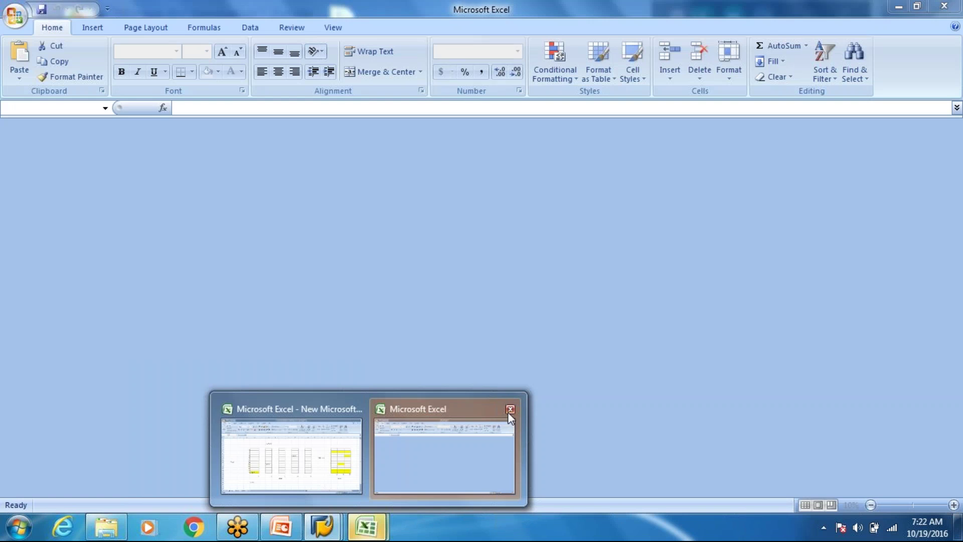
click(295, 528)
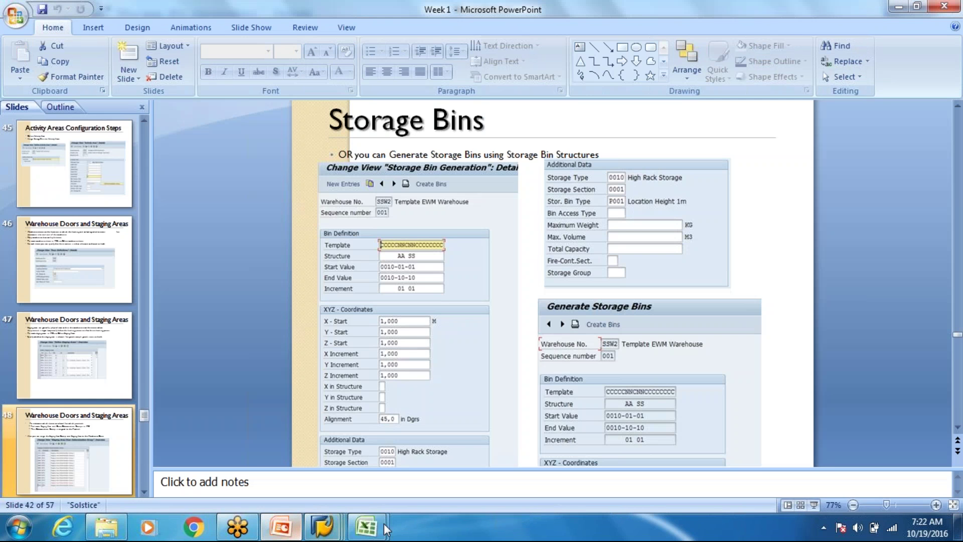
click(366, 527)
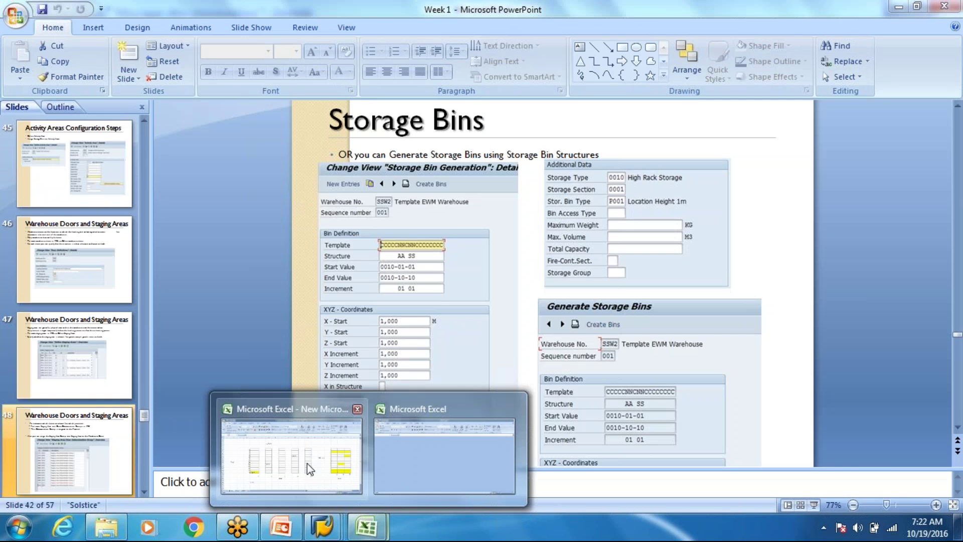
click(275, 482)
click(776, 375)
text(A)
key(Tab)
text(B)
key(Tab)
text(C)
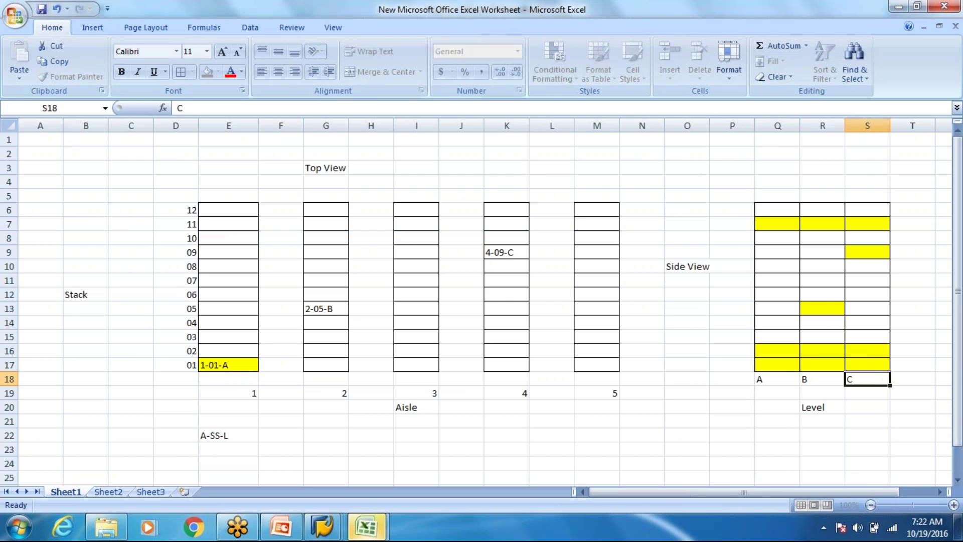
Return to the SAP bin generation details window.
key(alt+Tab)
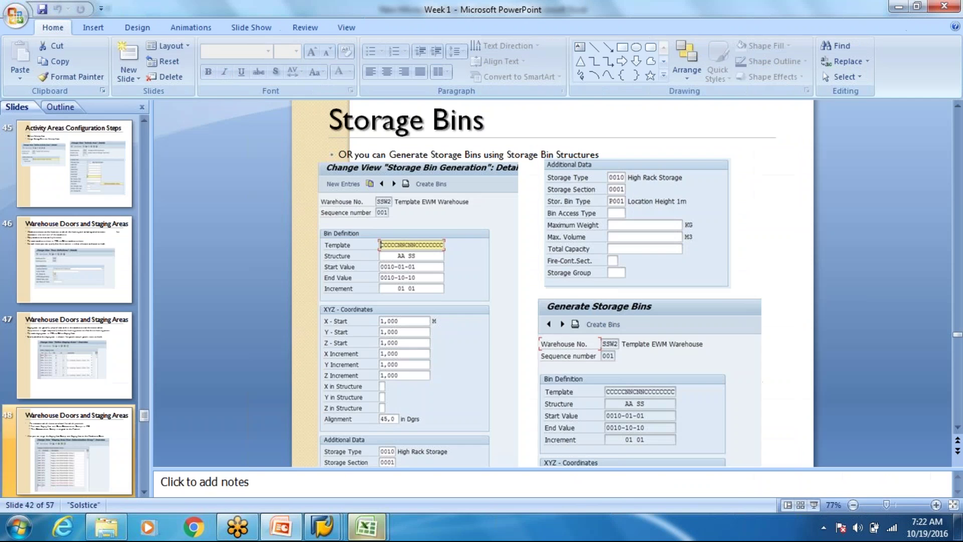
key(alt+Tab)
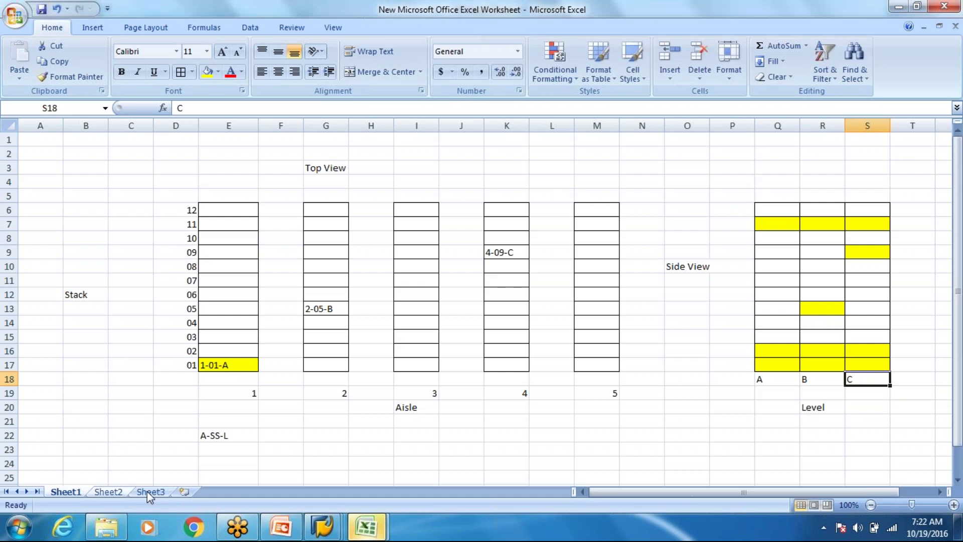
click(322, 527)
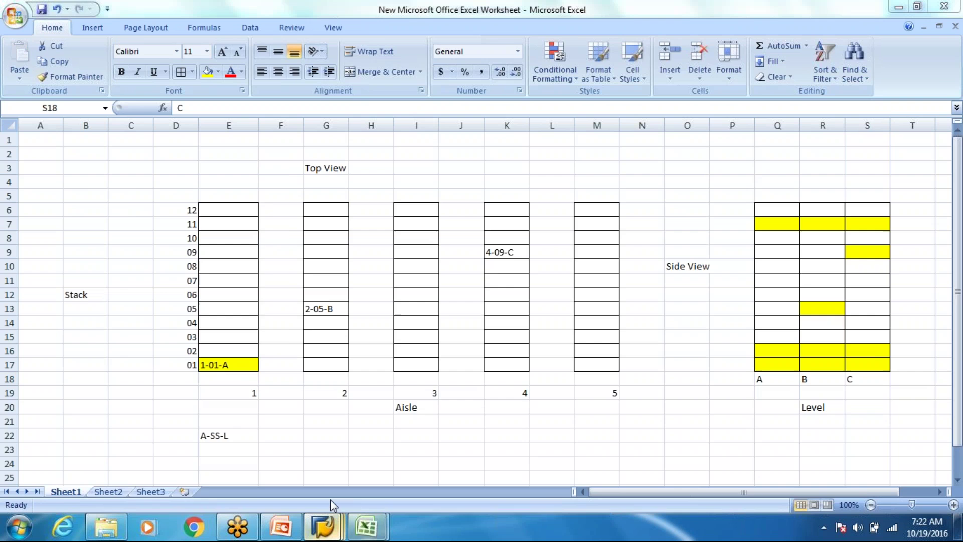
click(490, 459)
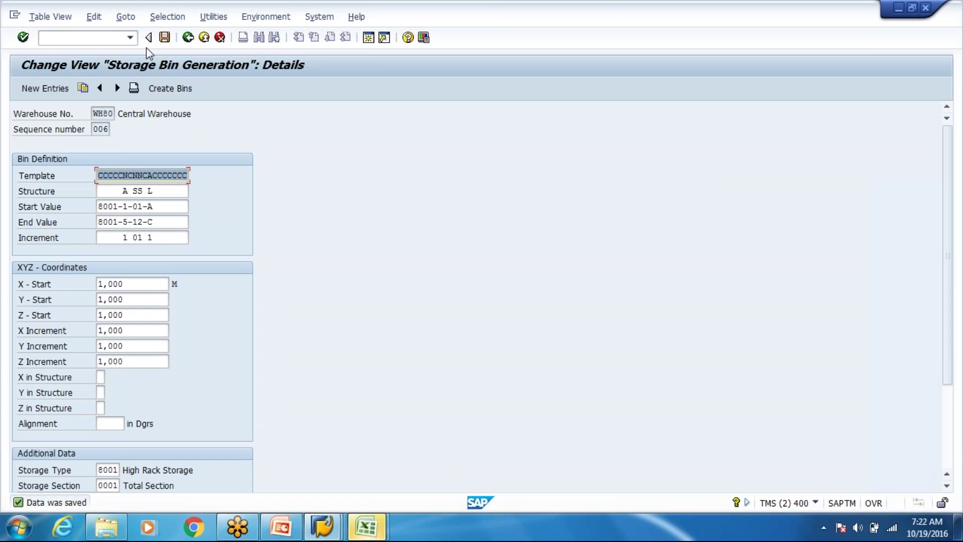
Back out to SAP Easy Access and expand SCM Extended Warehouse Management > Extended Warehouse Management.
click(187, 38)
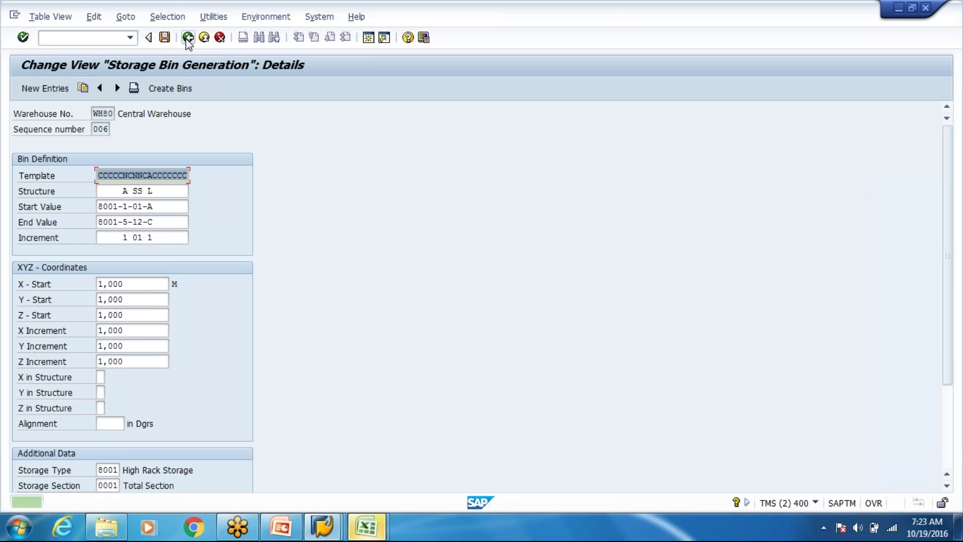
click(188, 39)
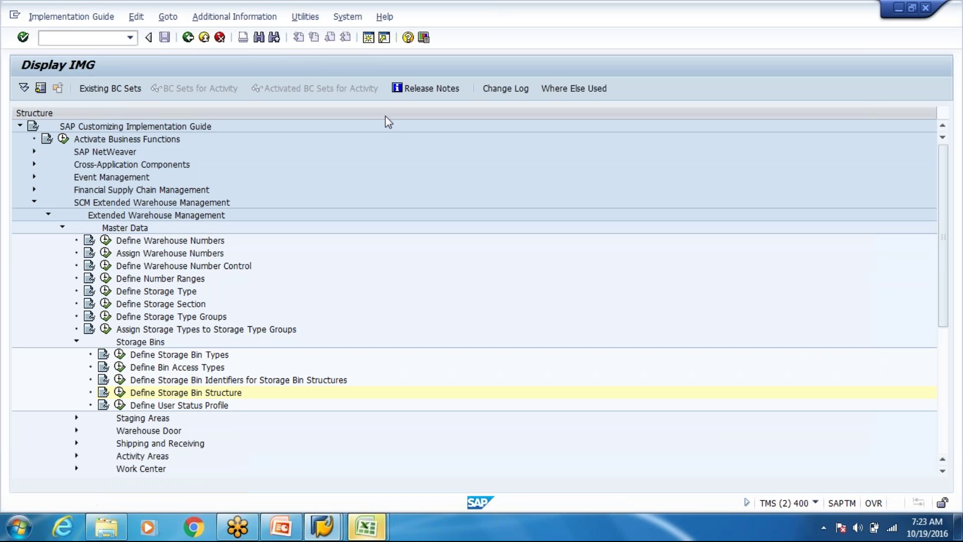
key(F3)
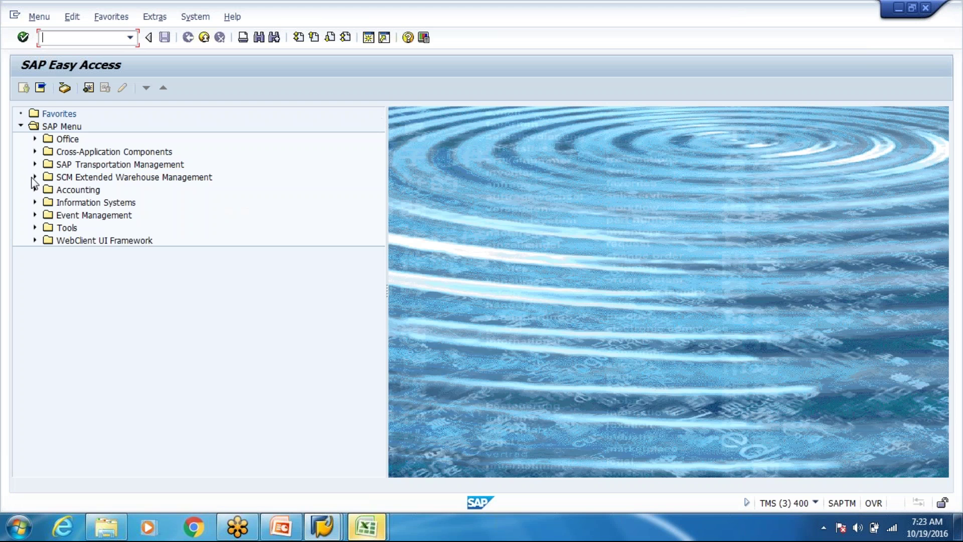
click(35, 177)
click(49, 190)
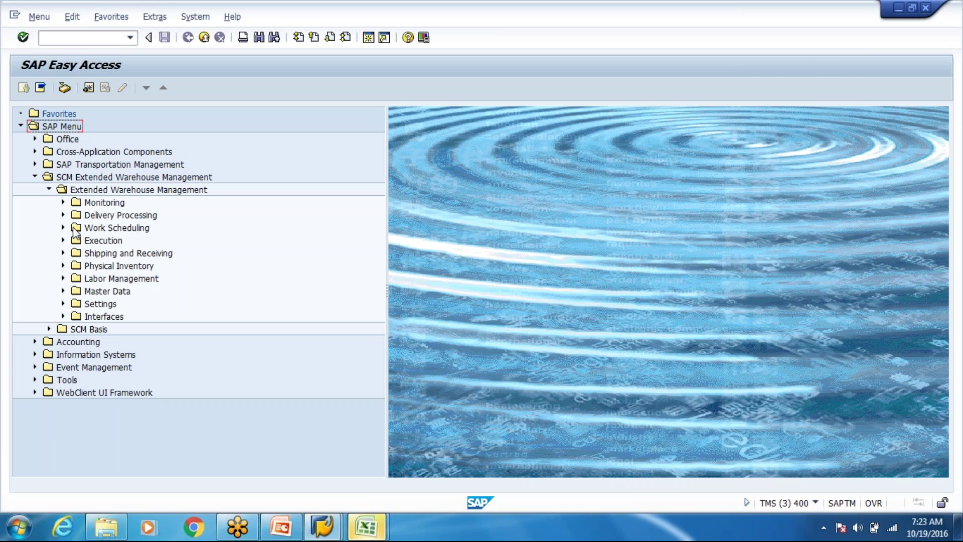
Expand Master Data > Storage Bin and launch Generate Storage Bins.
click(62, 290)
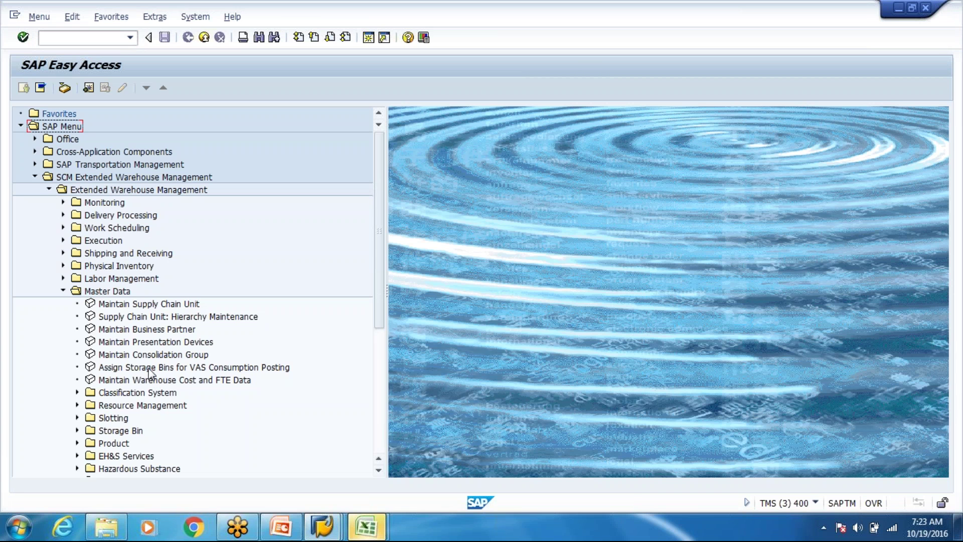
click(77, 430)
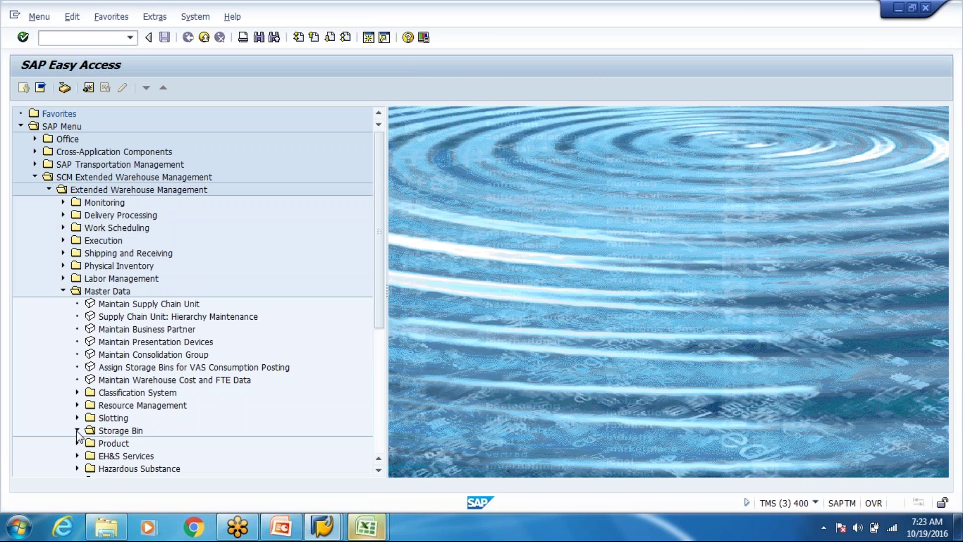
scroll(156, 435, down, 2)
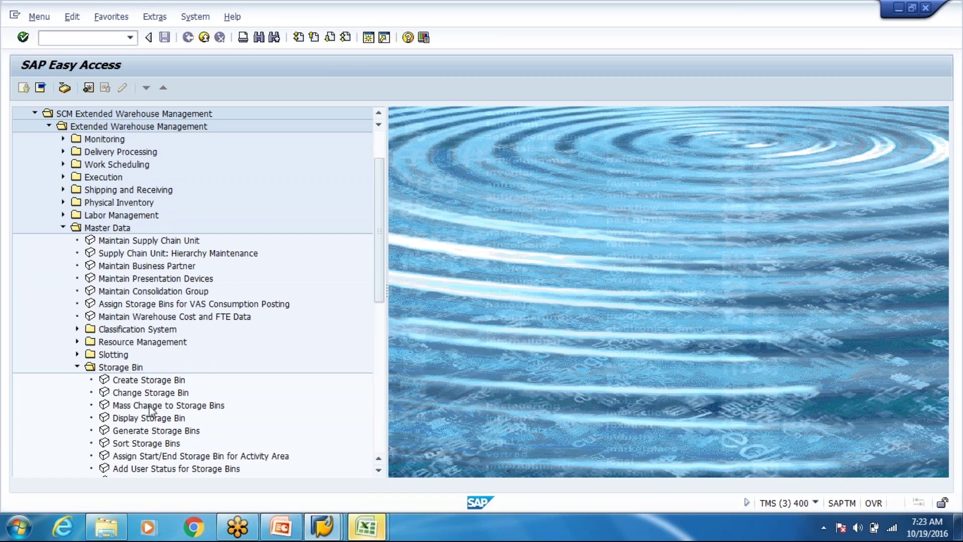
click(149, 404)
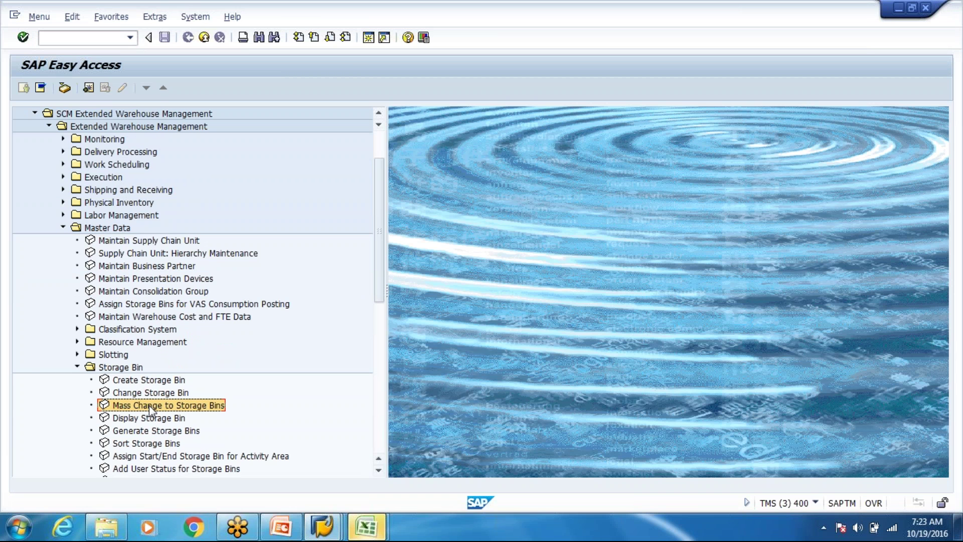
click(142, 443)
scroll(144, 437, down, 3)
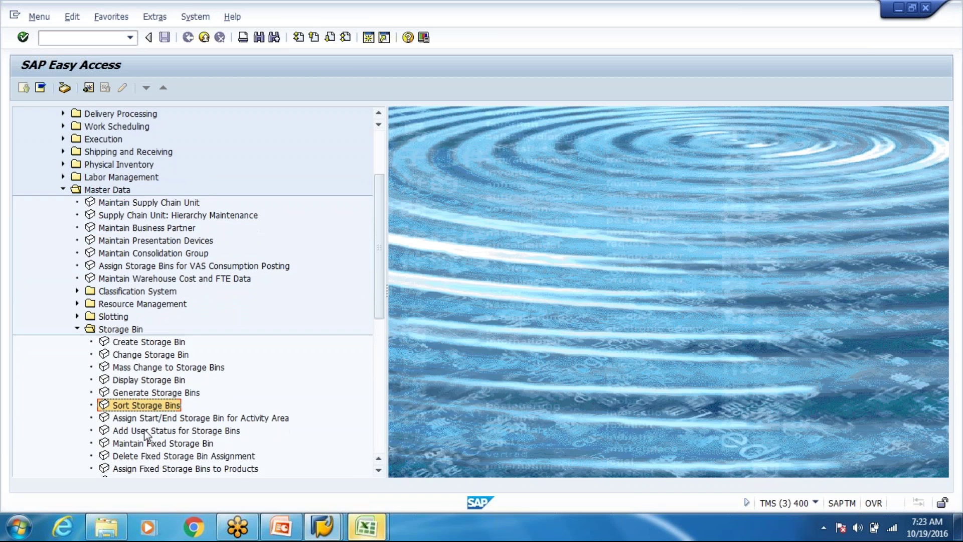
scroll(145, 431, down, 1)
click(145, 431)
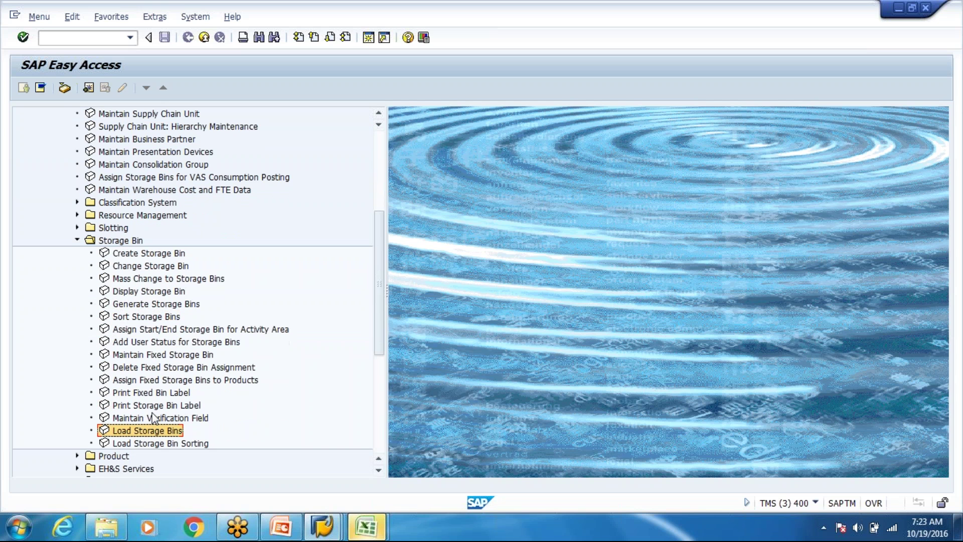
double_click(151, 304)
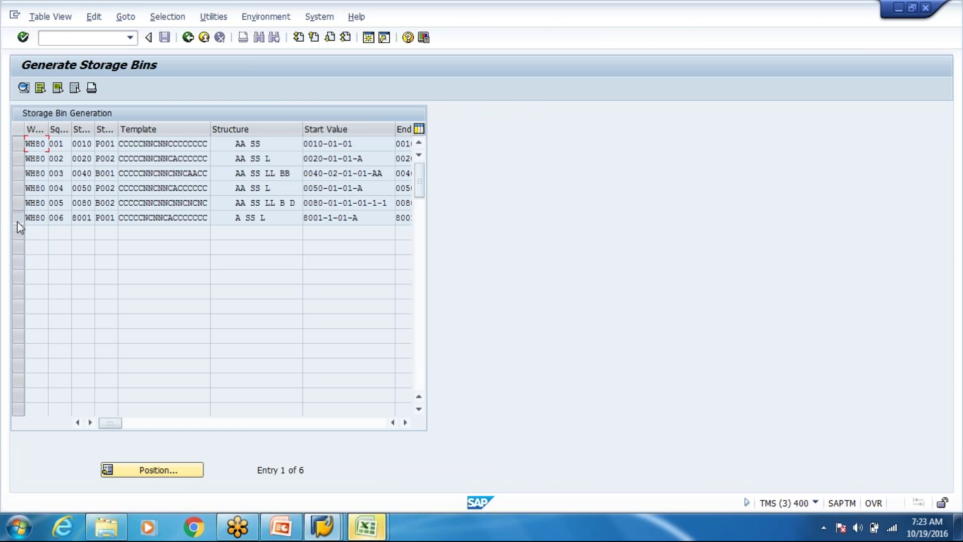
Open WH80 entry 006 and preview its 180 bins starting at 8001-1-01-A.
click(17, 220)
click(159, 218)
key(F2)
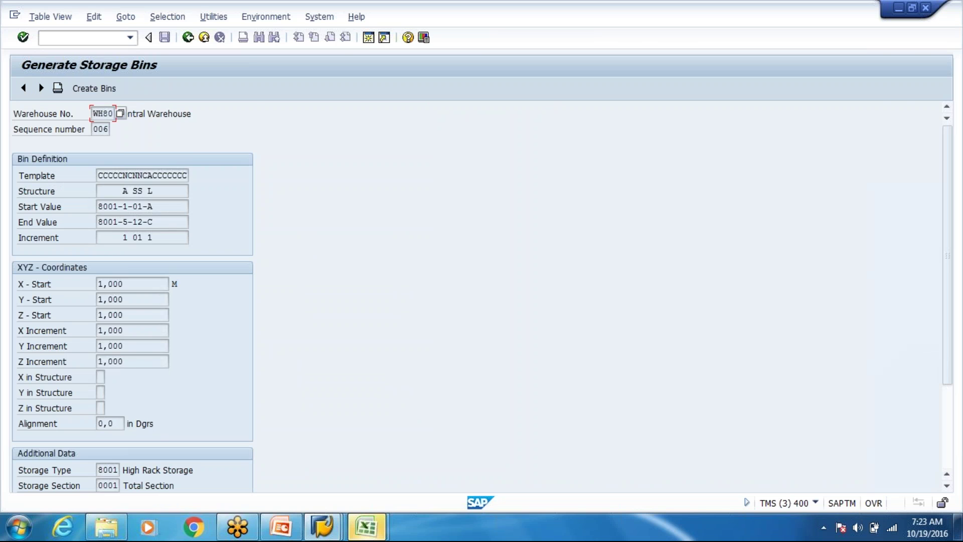
scroll(133, 296, down, 5)
scroll(133, 296, up, 5)
click(98, 89)
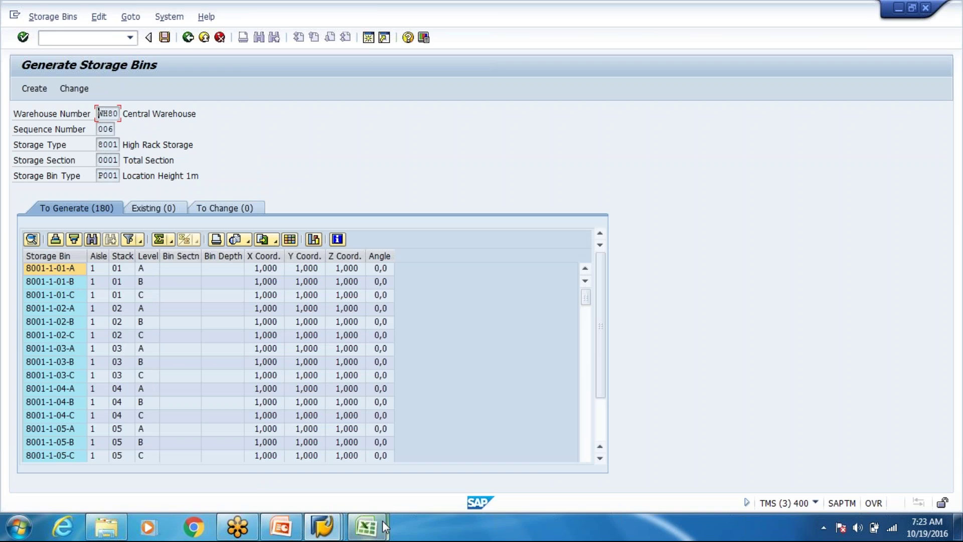
Select and then clear the aisle 1 stacks E6:E17 in the Excel sketch before returning to SAP.
mouse_move(377, 514)
click(309, 453)
drag(219, 211, 253, 365)
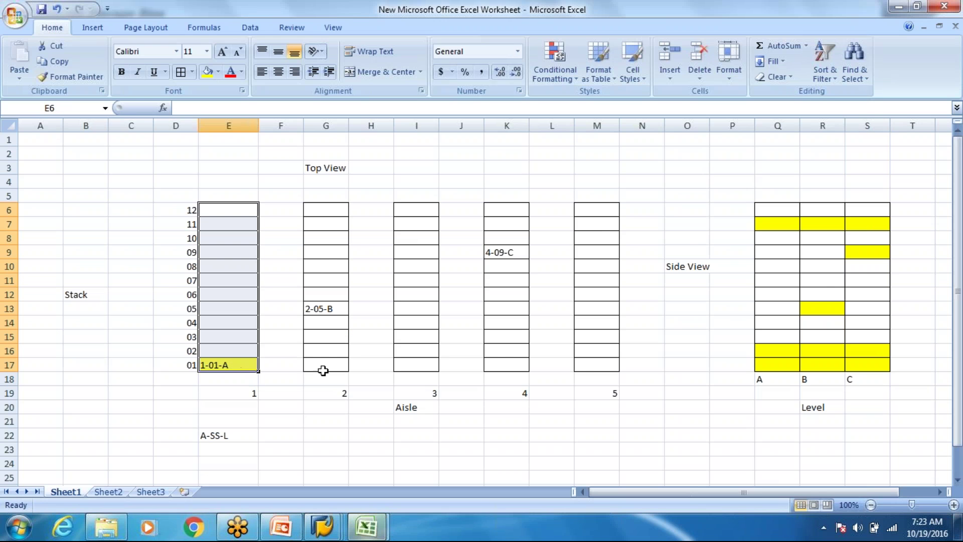
click(593, 362)
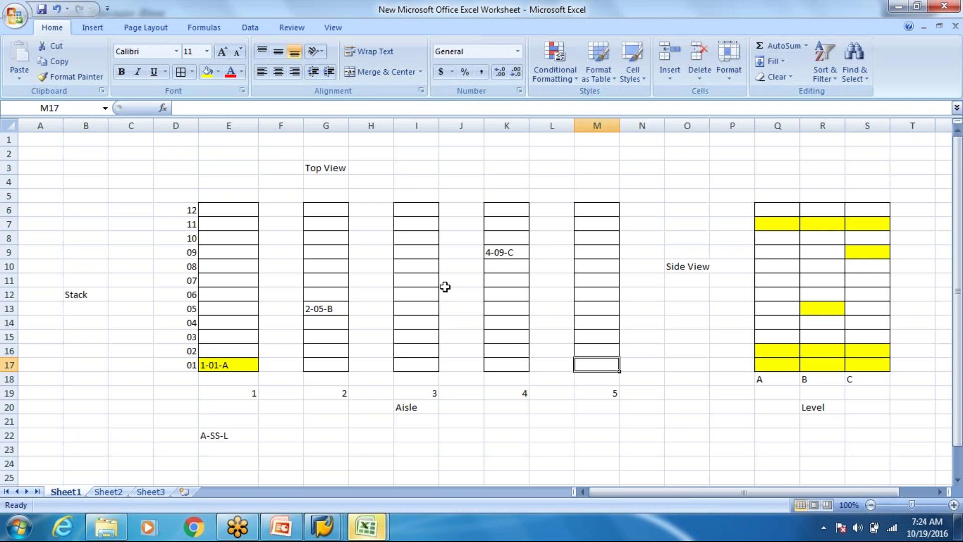
key(alt+Tab)
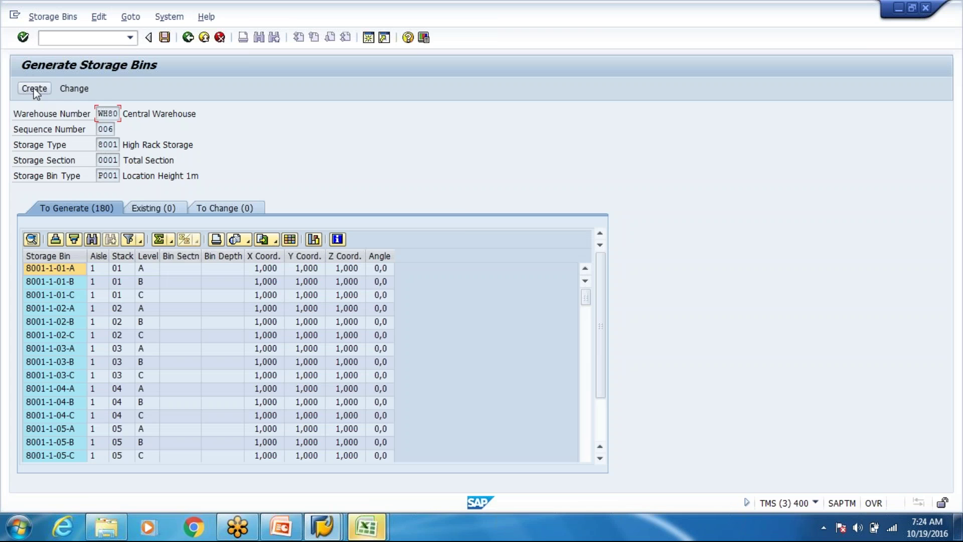
Create the 180 previewed storage bins and confirm with Yes.
click(34, 89)
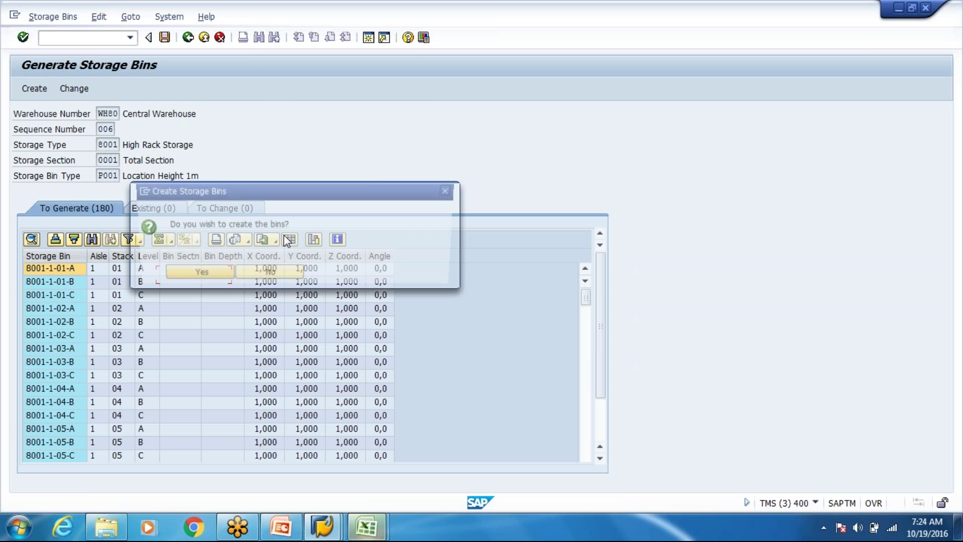
click(207, 277)
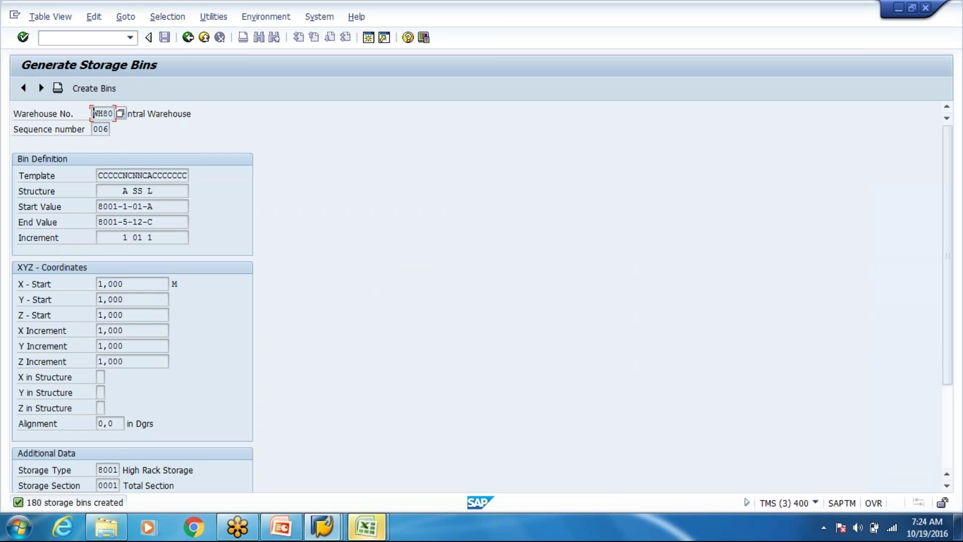
drag(98, 207, 124, 207)
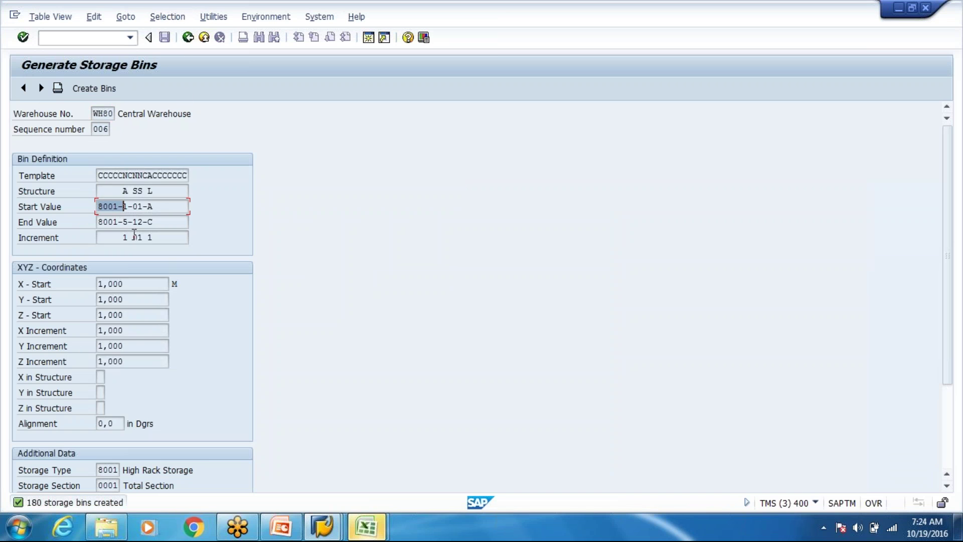
List WH80's new 8001 bins in Mass Change to Storage Bins.
click(203, 42)
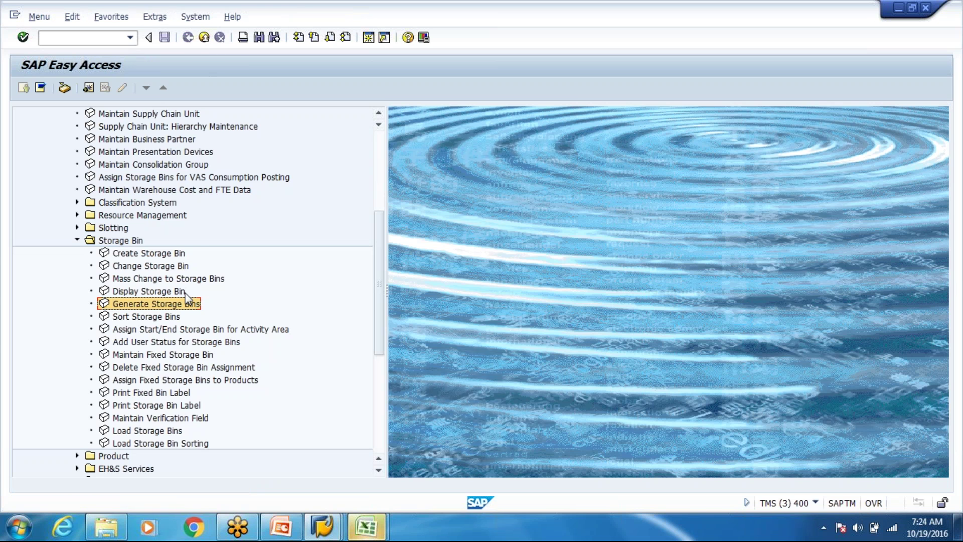
double_click(152, 281)
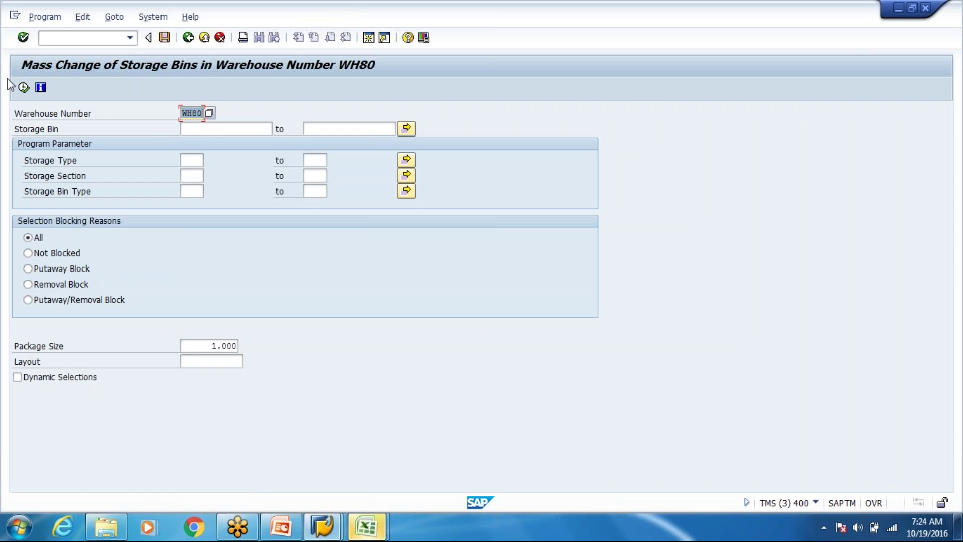
click(24, 88)
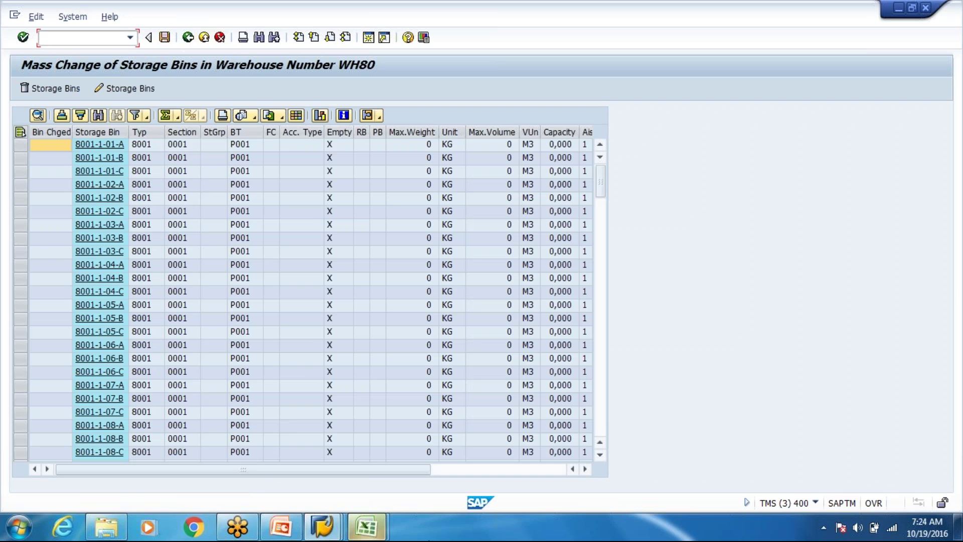
click(365, 532)
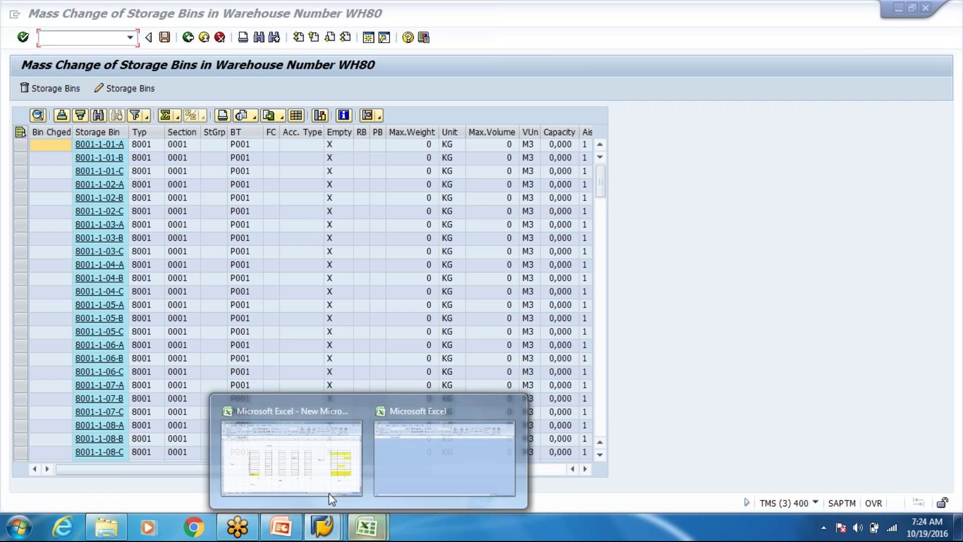
click(296, 451)
drag(223, 210, 223, 360)
drag(335, 206, 374, 296)
click(414, 211)
click(507, 208)
click(595, 213)
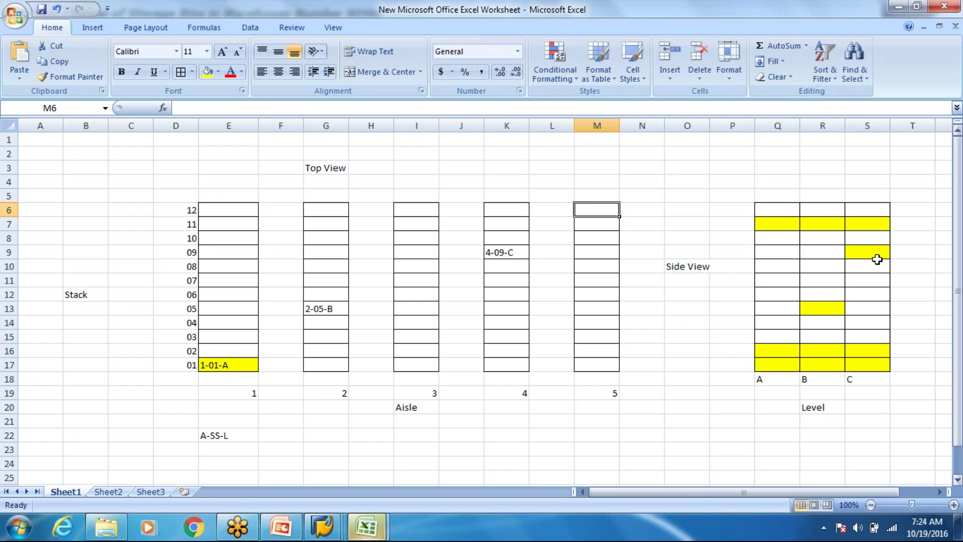
mouse_move(771, 206)
mouse_down()
mouse_move(776, 383)
mouse_move(763, 344)
mouse_move(775, 337)
mouse_up()
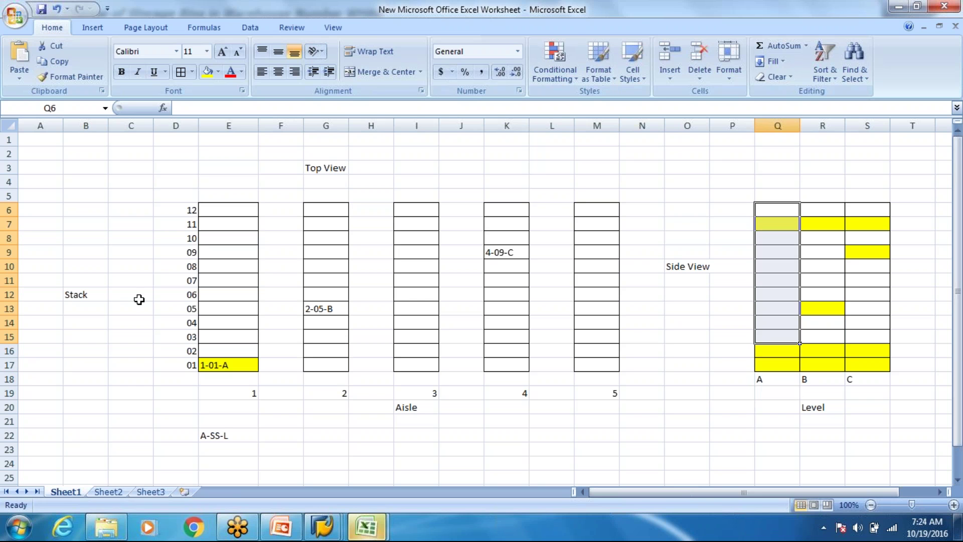
drag(828, 209, 830, 323)
drag(871, 209, 871, 383)
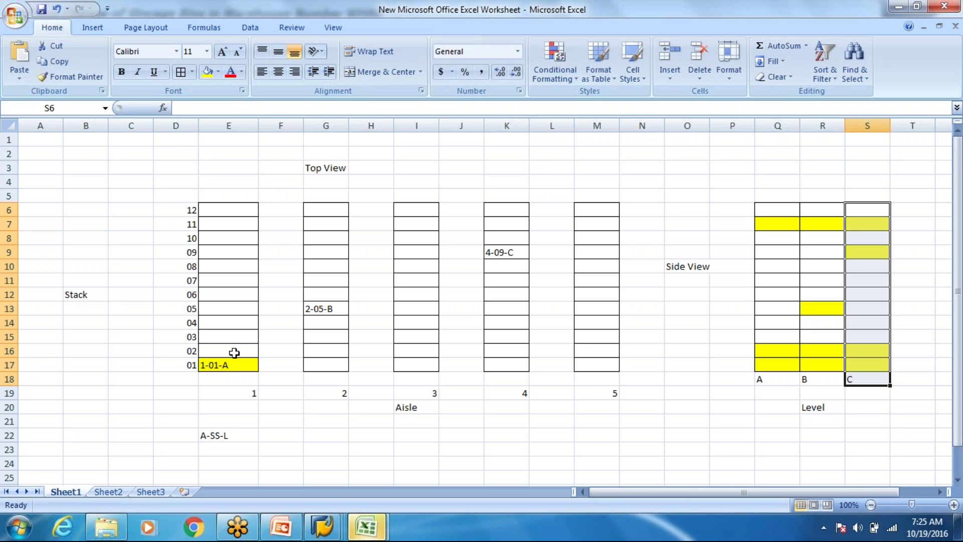
key(alt+Tab)
key(alt+Tab)
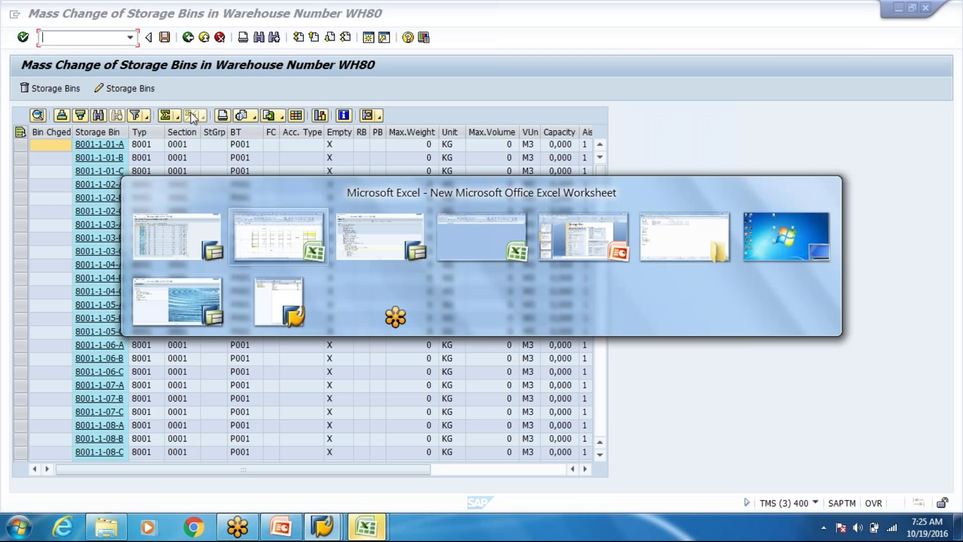
Bring the Mass Change window forward and go back to the SAP main menu.
key(Escape)
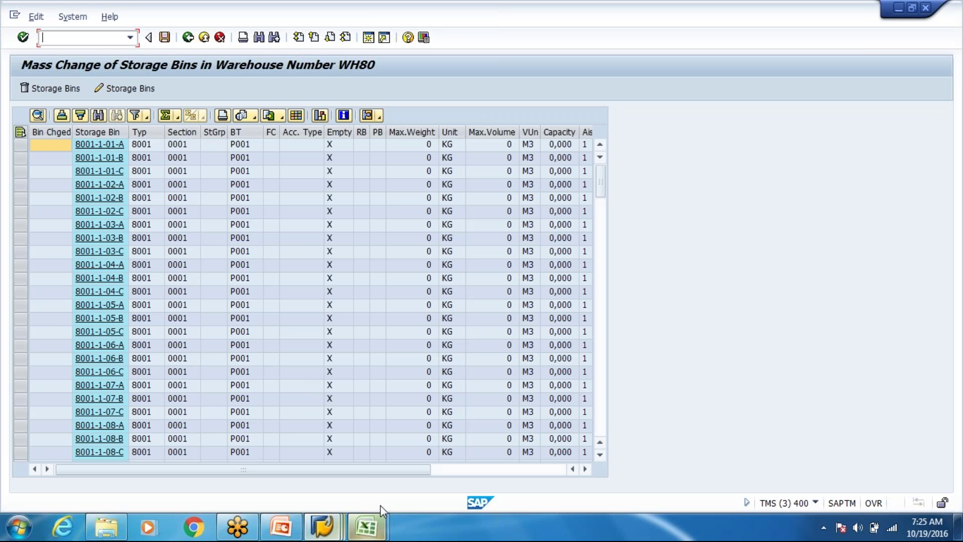
click(324, 536)
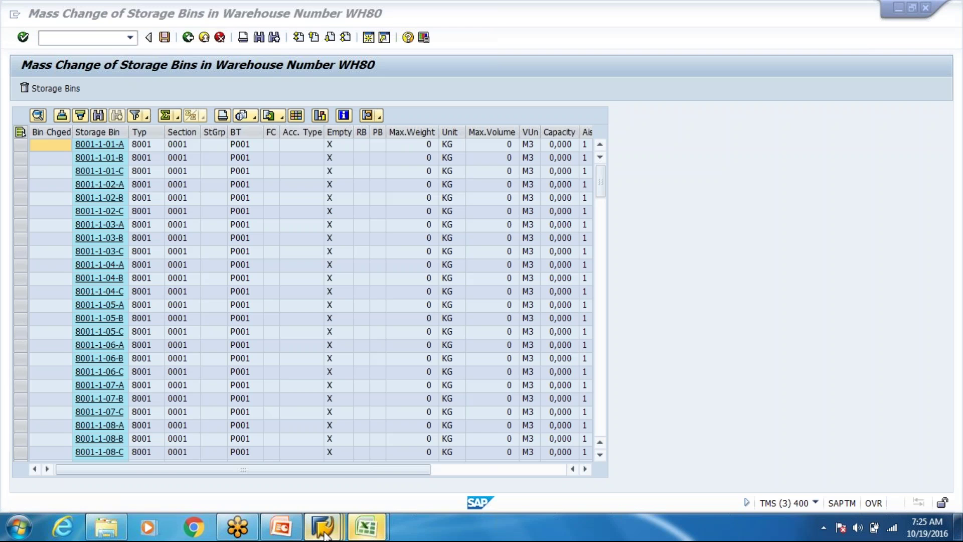
mouse_move(463, 488)
mouse_move(558, 488)
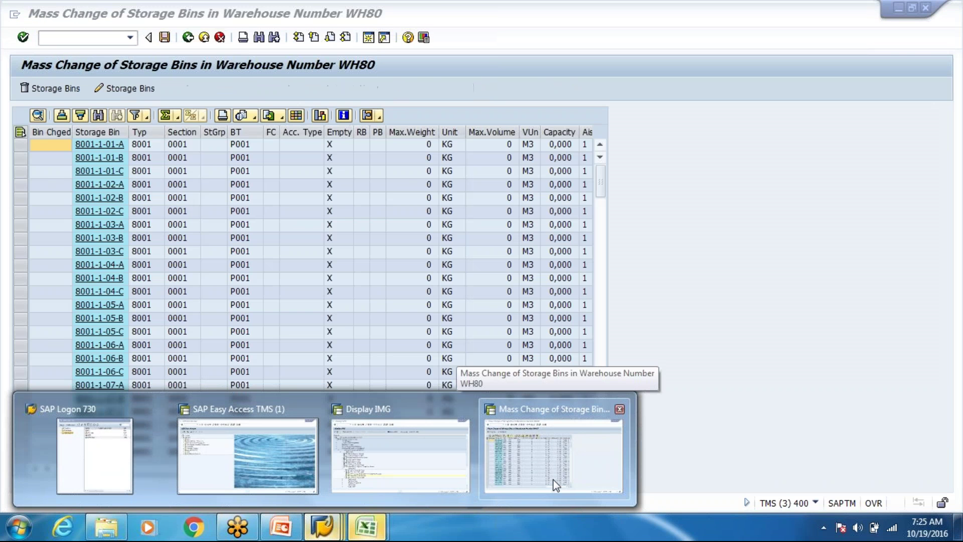
click(541, 465)
click(187, 37)
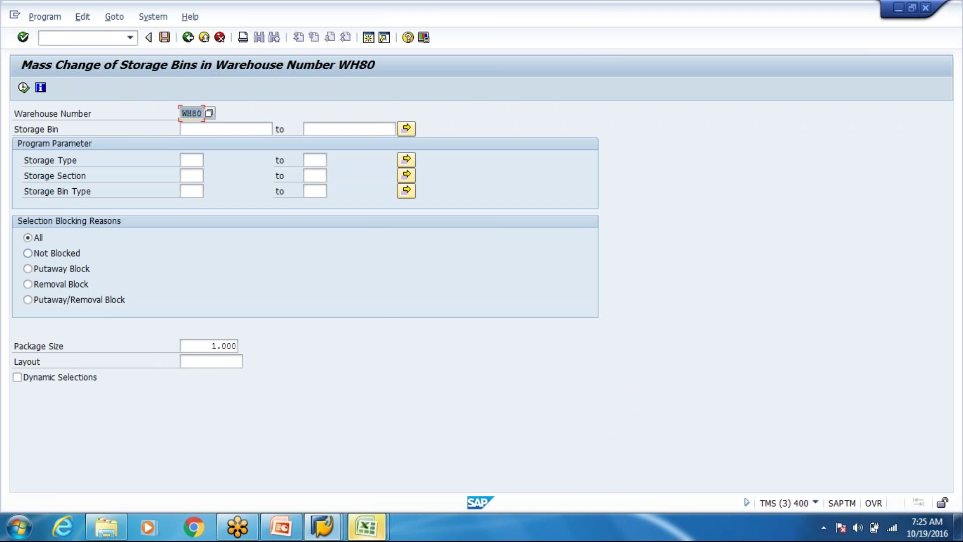
click(188, 37)
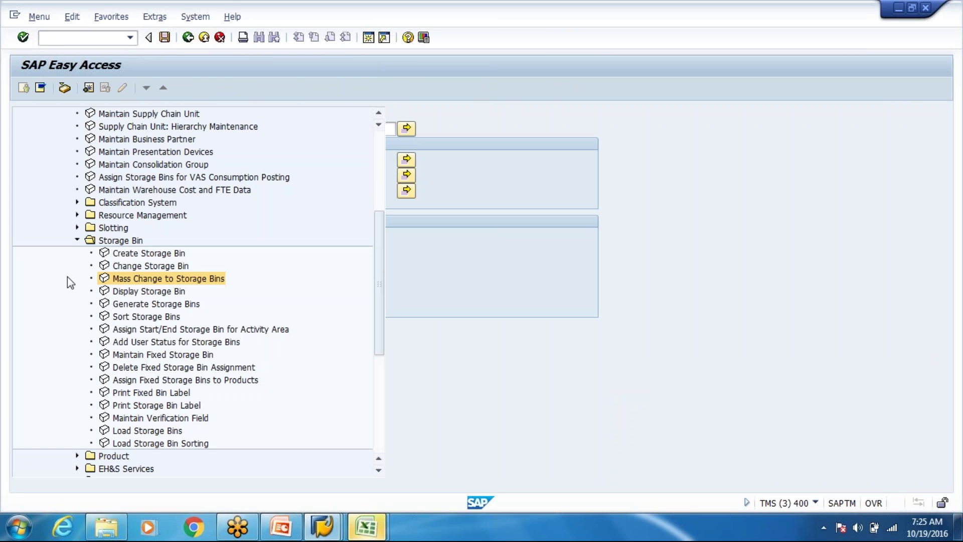
Open the WH80/006 bin definition and check start 8001-1-01-A, end 8001-5-12-C, increment 1 01 1.
click(151, 316)
double_click(150, 304)
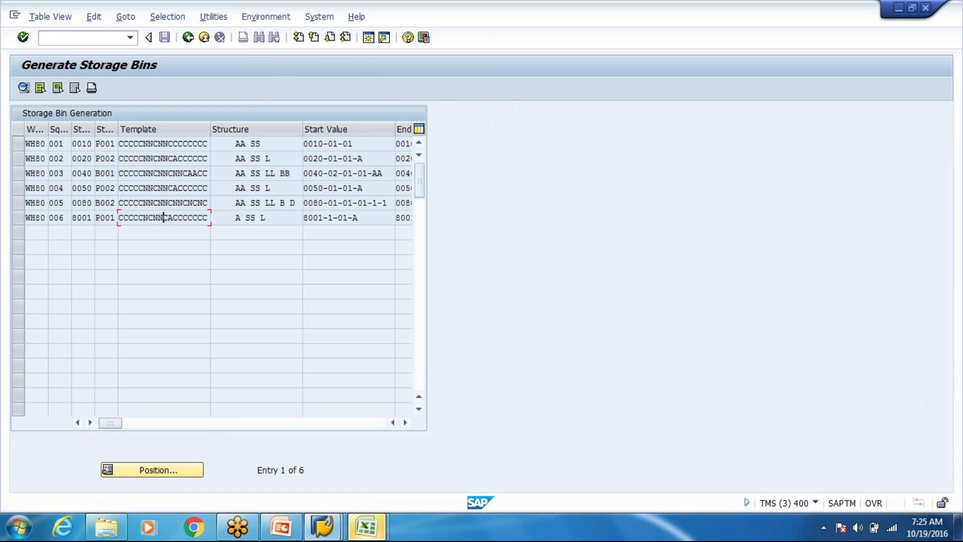
double_click(163, 217)
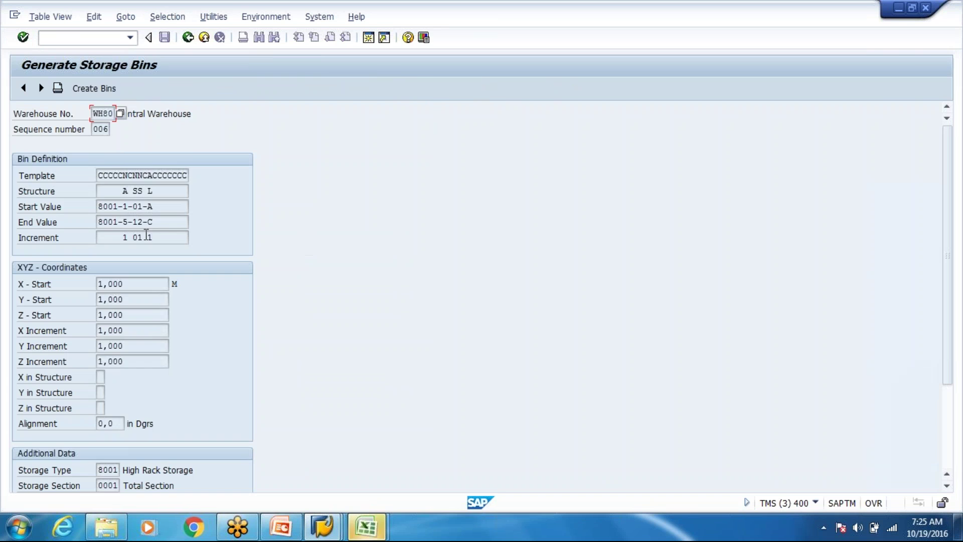
click(127, 208)
click(138, 208)
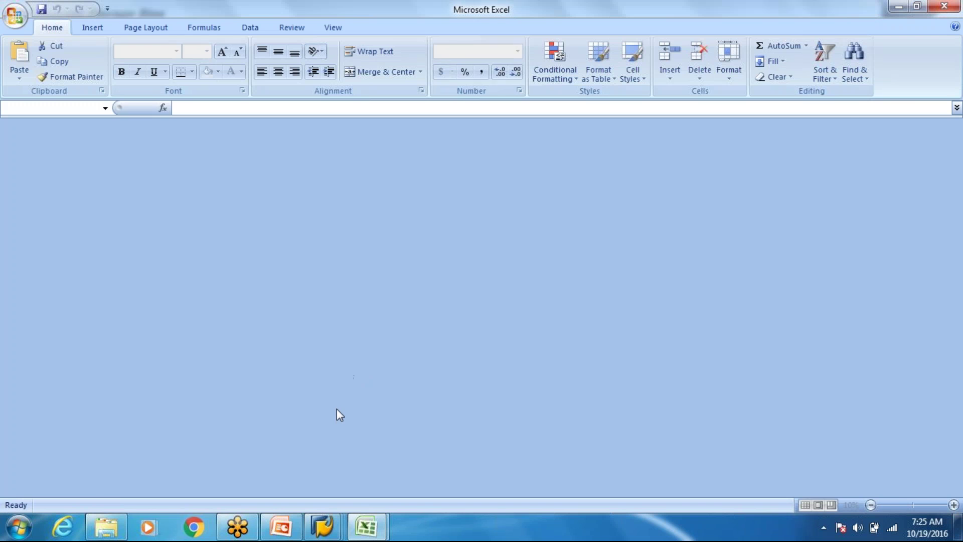
key(alt+Tab)
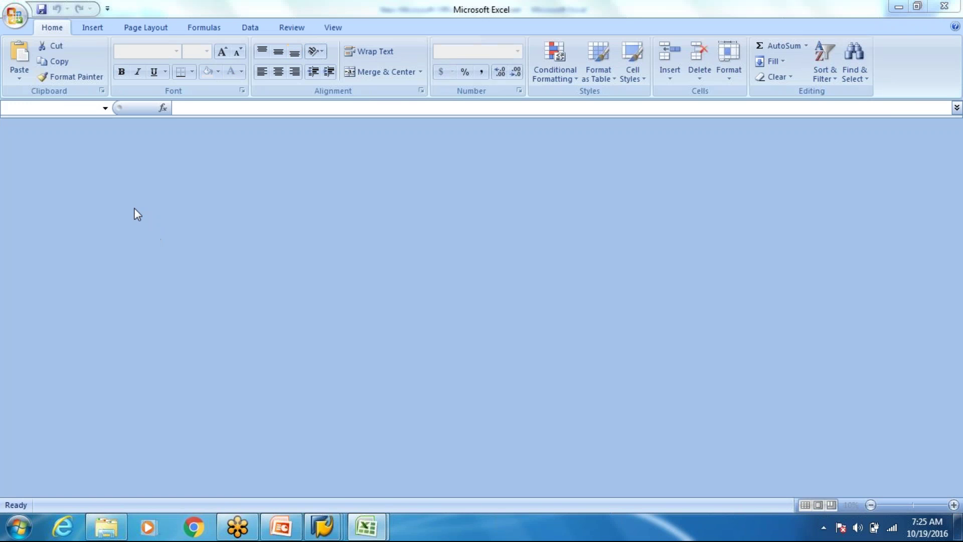
click(153, 224)
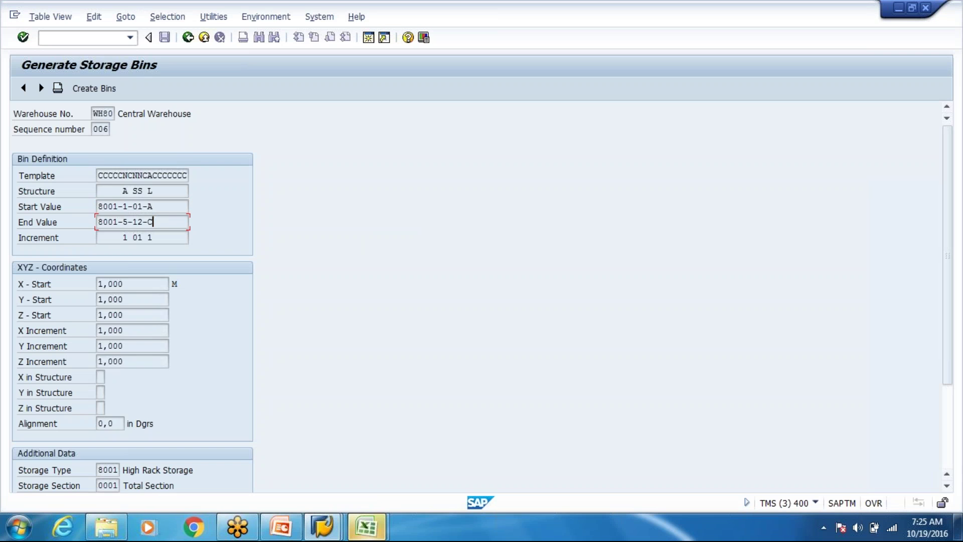
click(154, 239)
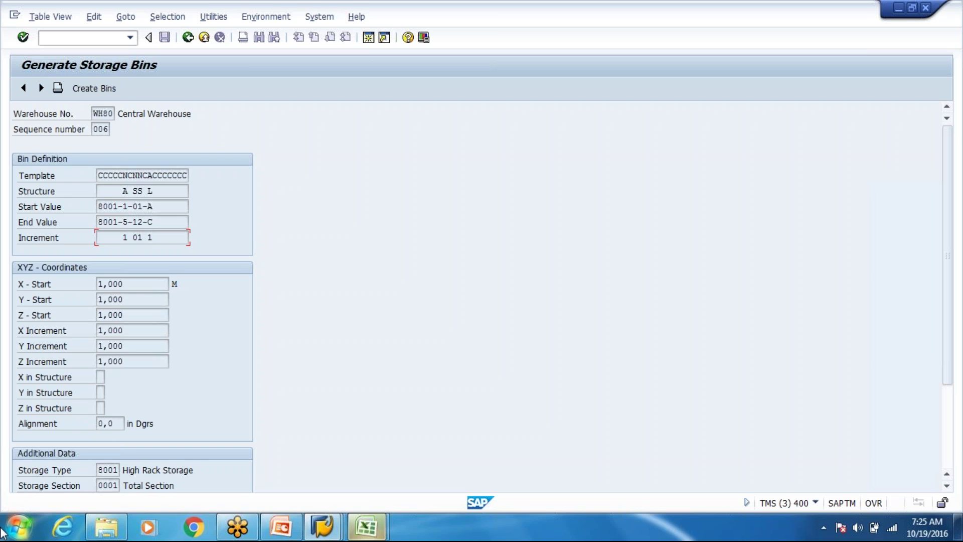
mouse_move(367, 527)
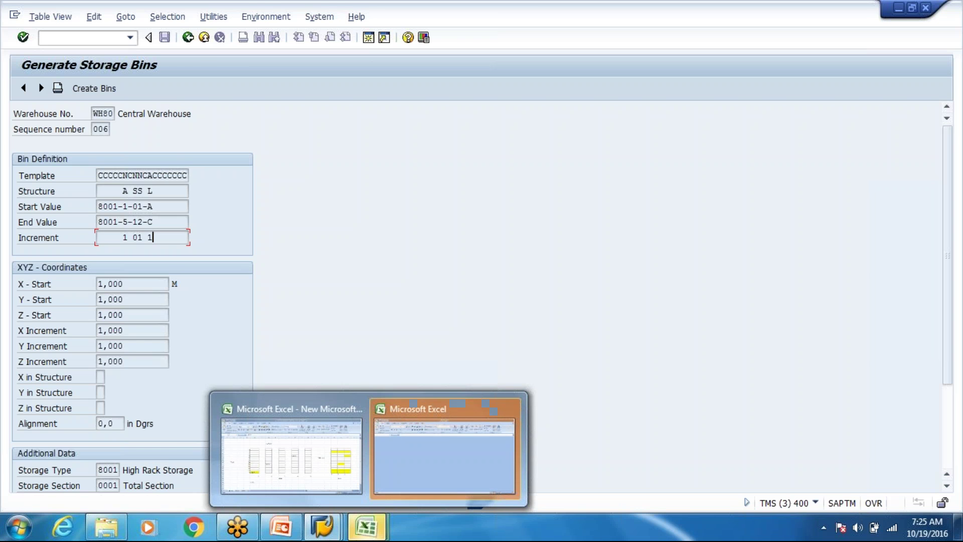
Return to SAP Easy Access and launch Load Storage Bins from the Storage Bin folder.
click(204, 38)
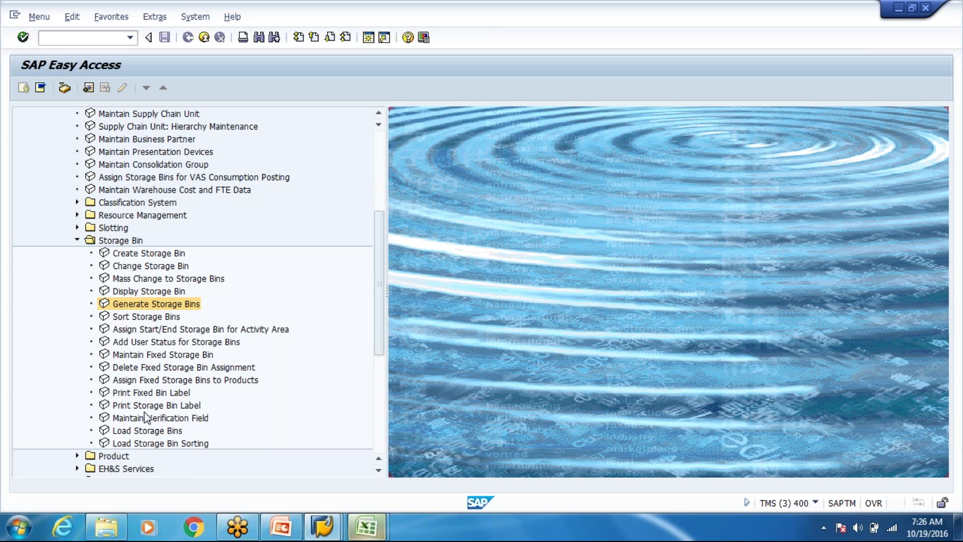
double_click(140, 431)
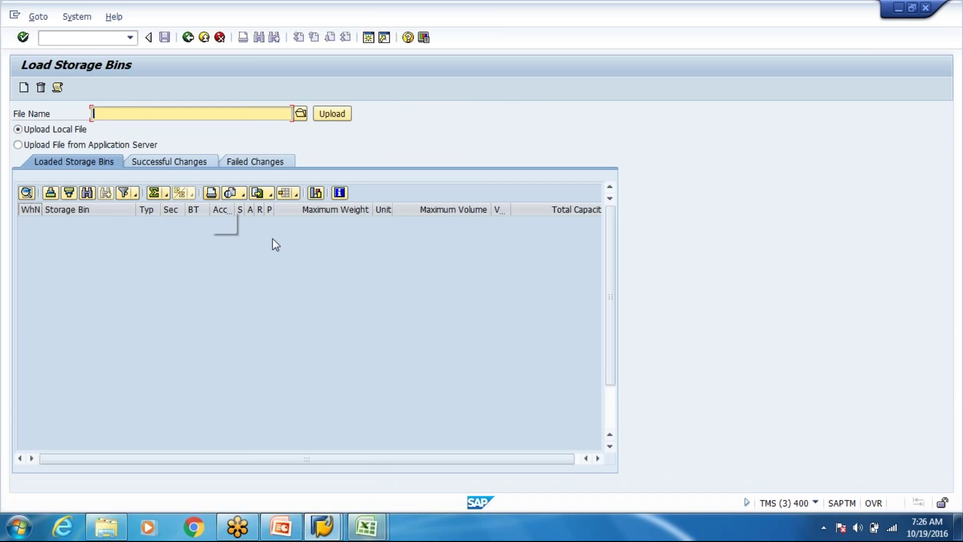
Export the empty bin list as Excel (MHTML) named 'export' on the Desktop, allowing both security prompts.
click(271, 198)
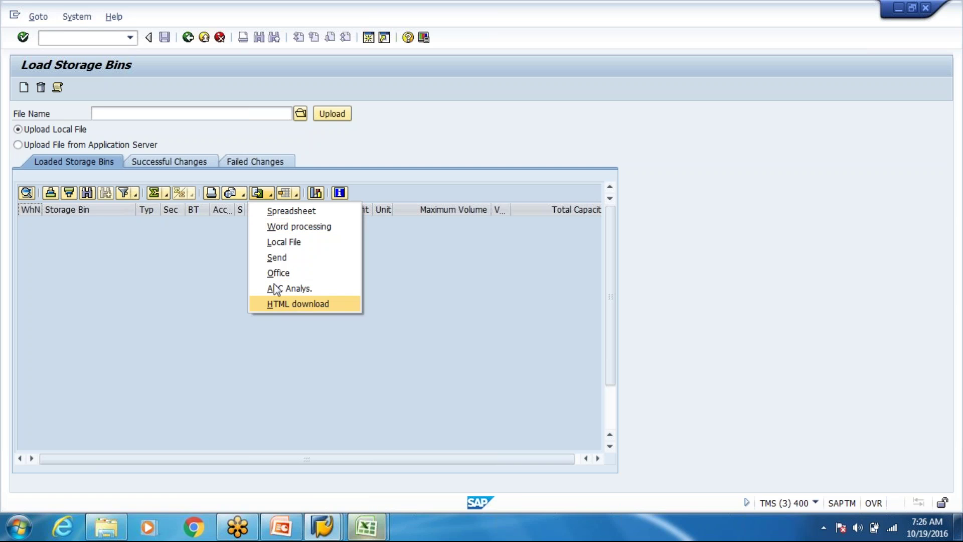
click(285, 213)
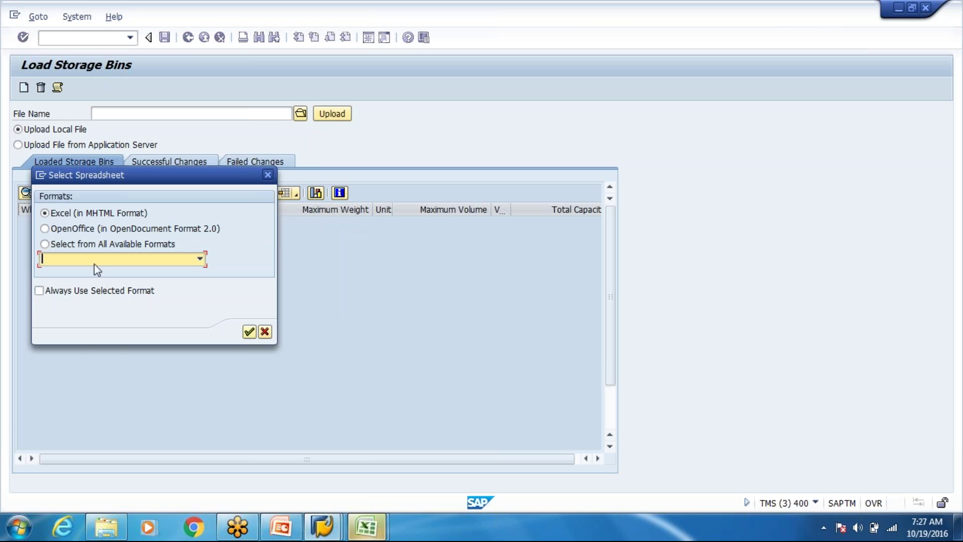
click(249, 332)
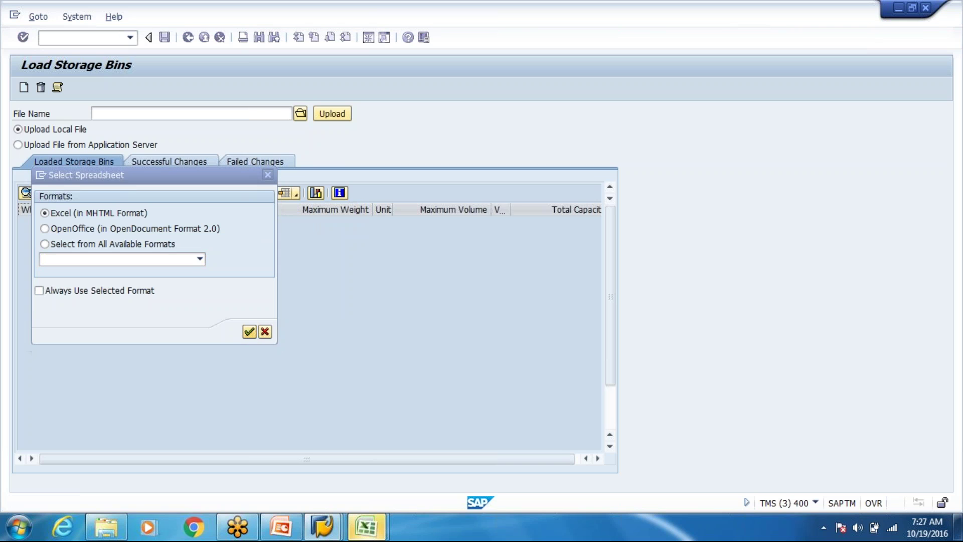
click(49, 111)
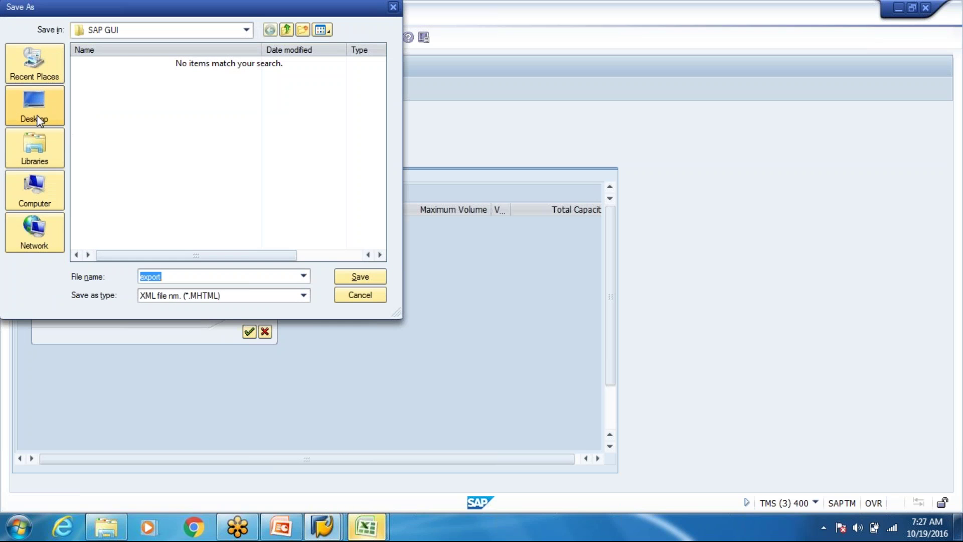
click(355, 278)
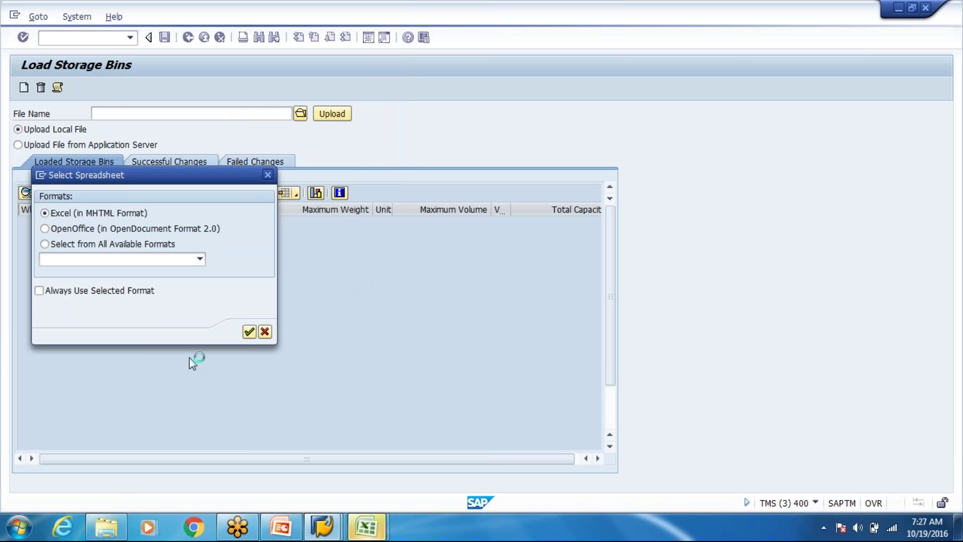
click(55, 346)
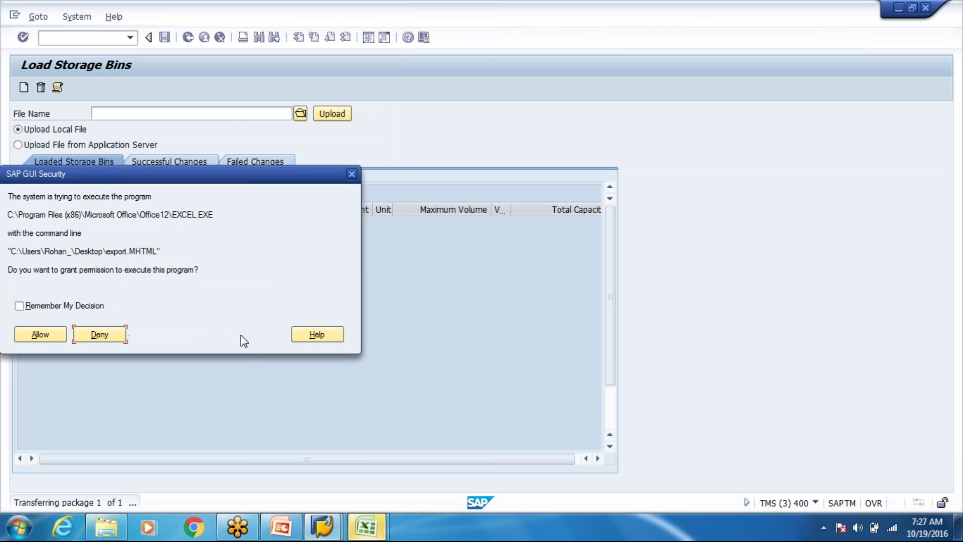
click(55, 339)
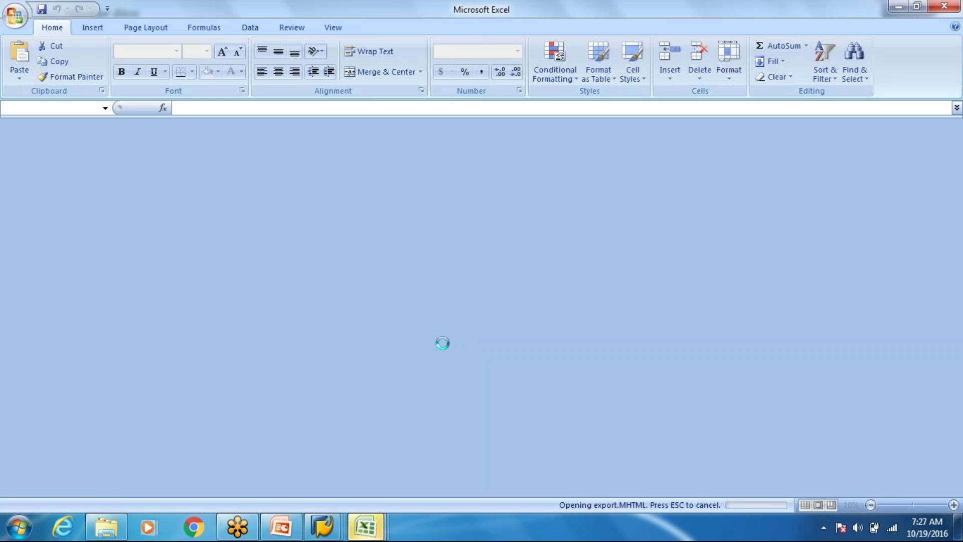
Step through the Excel header row from Storage Bin and Storage Type to Bin Section, then return to SAP.
scroll(213, 199, down, 1)
scroll(213, 198, up, 1)
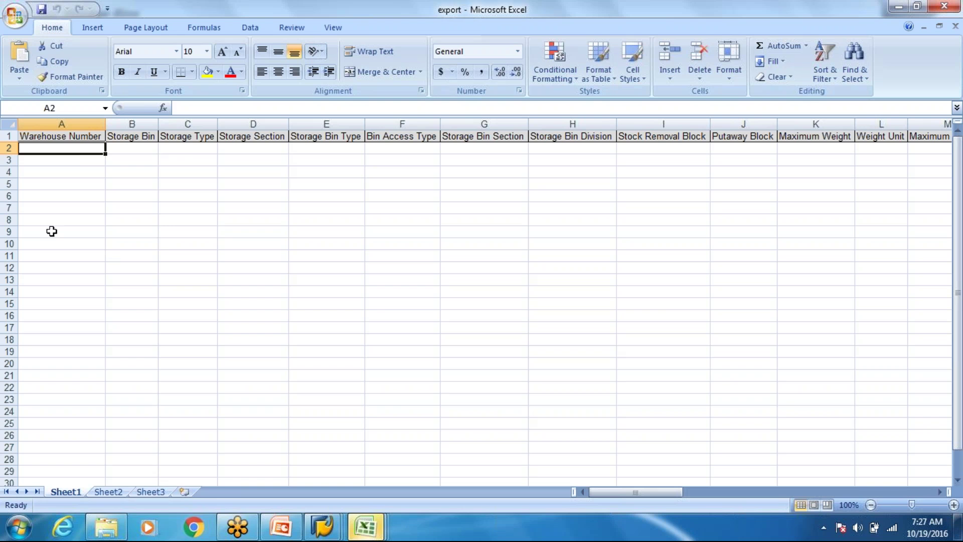
click(145, 147)
click(194, 148)
drag(326, 136, 335, 144)
drag(552, 137, 606, 156)
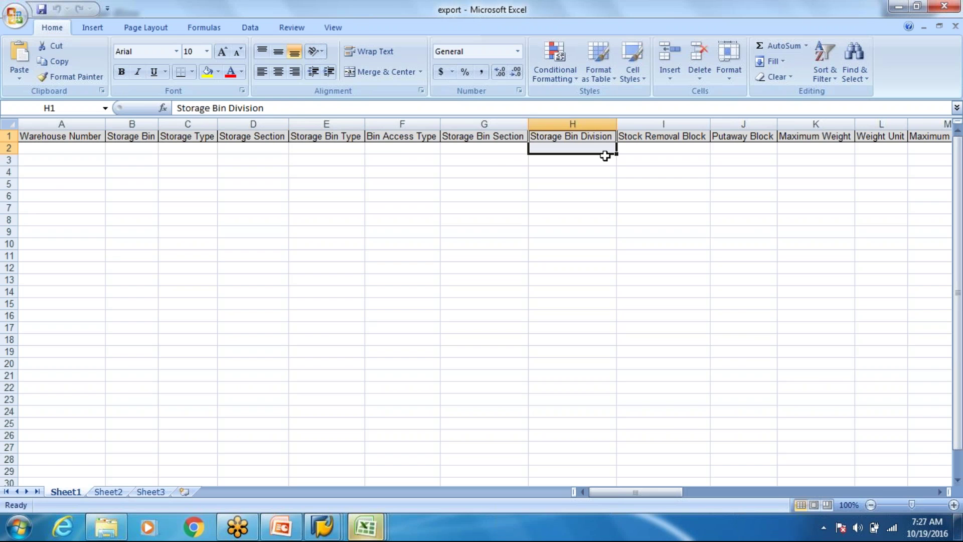
key(Right)
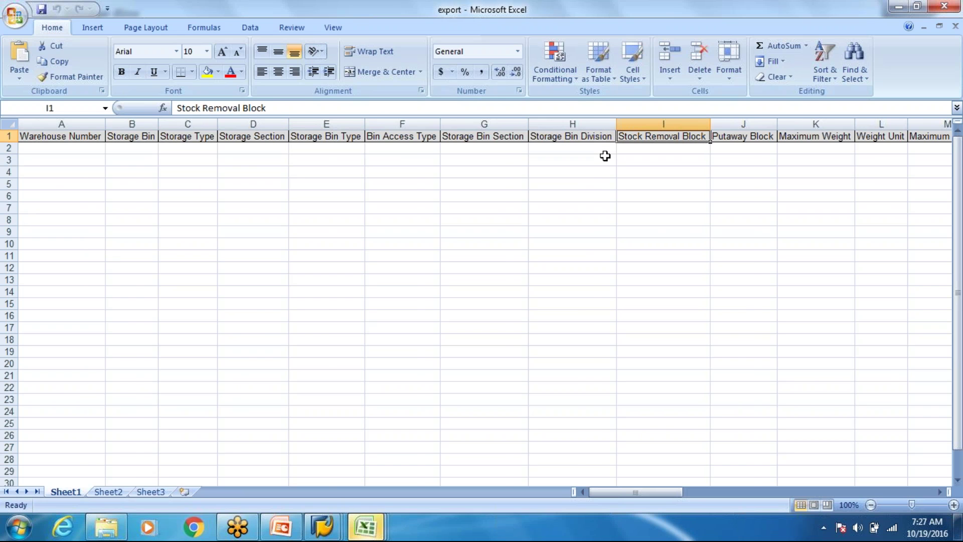
key(Right)
key(Right)
key(Right)
key(Right)
key(Right)
key(Right)
key(Right)
key(Right)
key(Right)
key(Right)
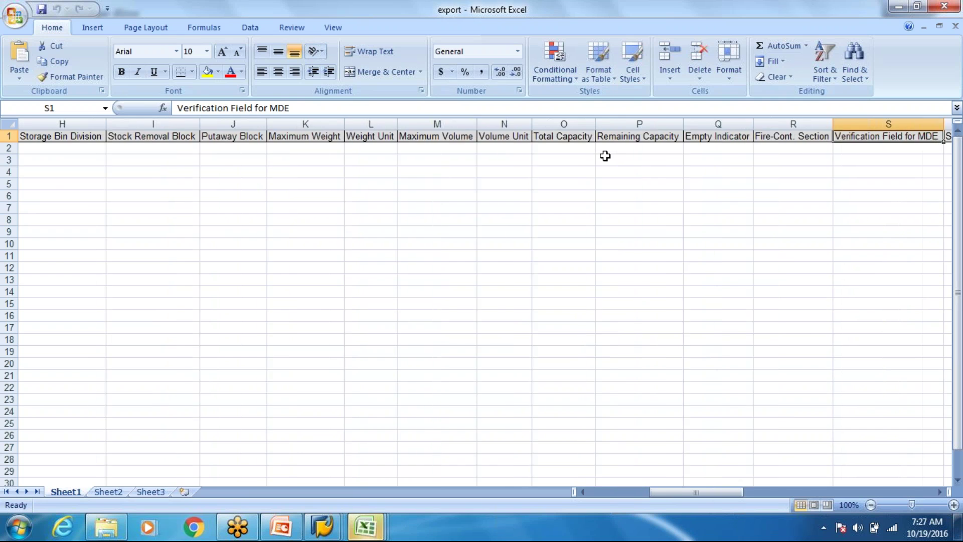
key(Right)
key(Right)
key(Right)
key(Right)
key(Right)
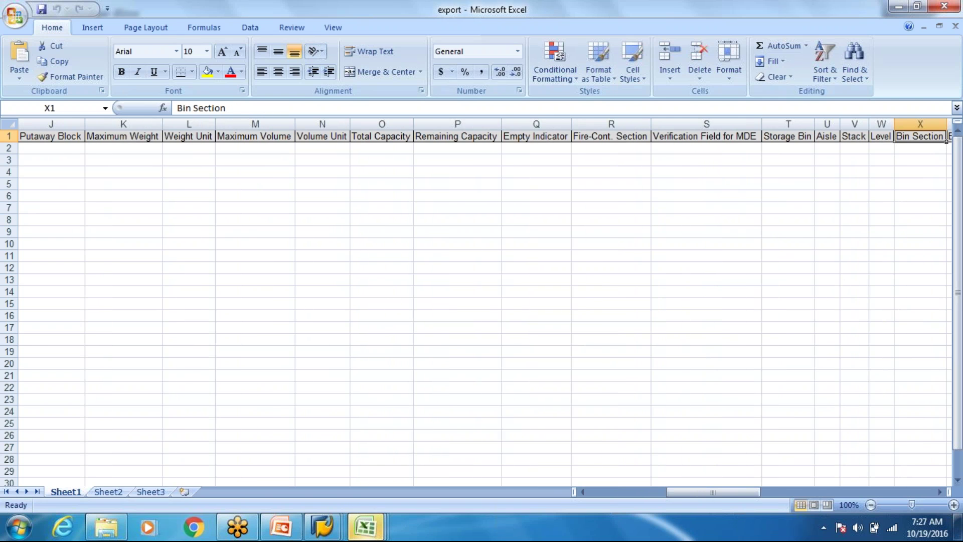
click(324, 527)
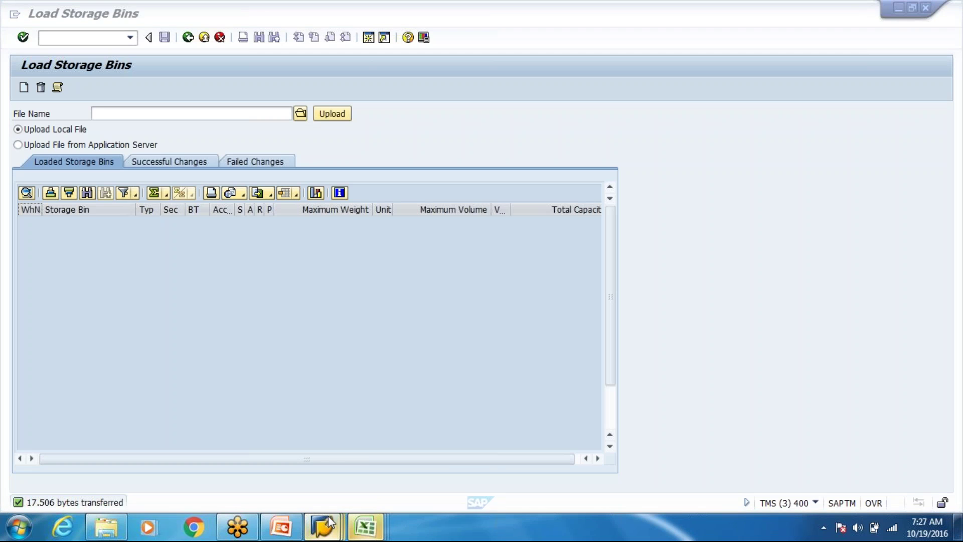
Leave Load Storage Bins and open Mass Change to Storage Bins for WH80.
mouse_move(328, 516)
click(559, 428)
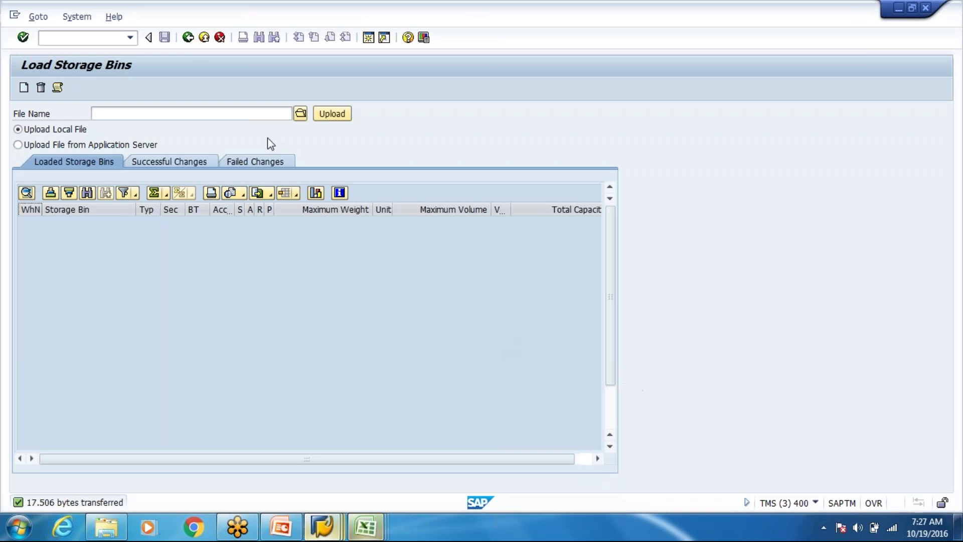
click(189, 40)
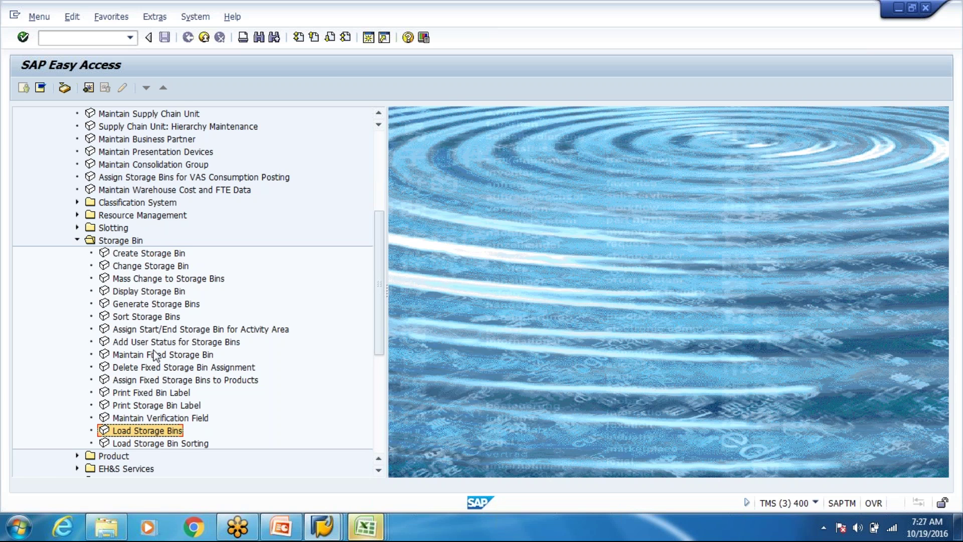
click(160, 280)
double_click(160, 279)
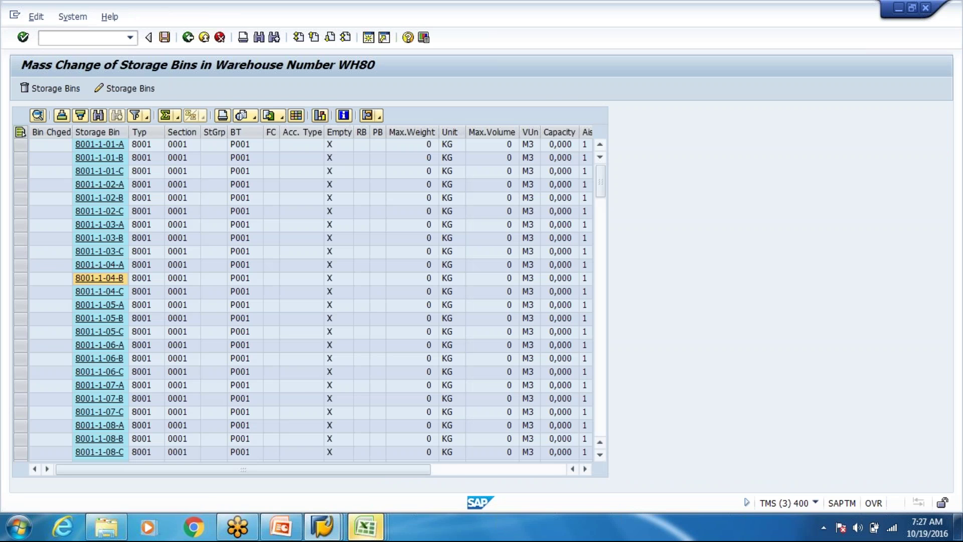
Inspect bin 8001-1-04-B's aisle 1, stack 04 and level B, then exit to Easy Access.
click(99, 278)
double_click(100, 377)
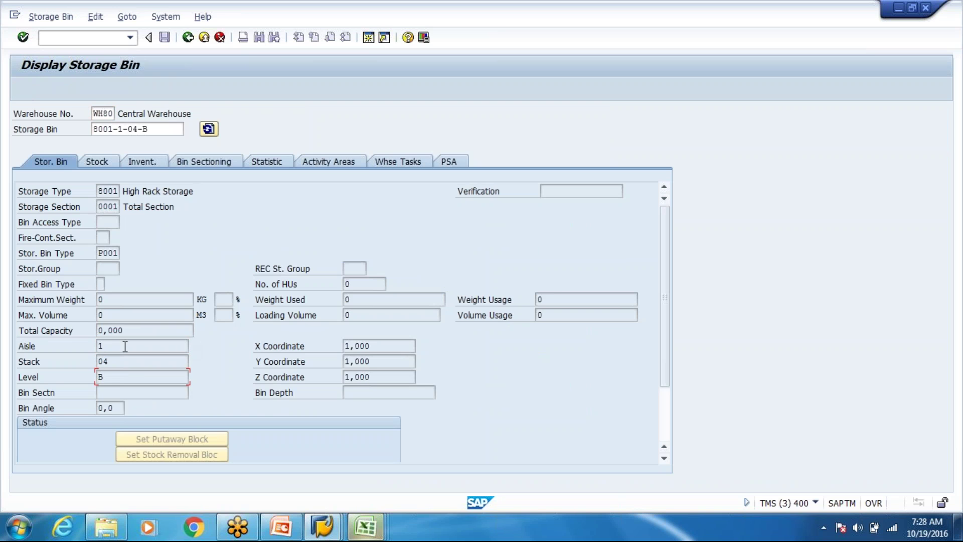
click(107, 362)
click(98, 376)
click(392, 345)
click(209, 42)
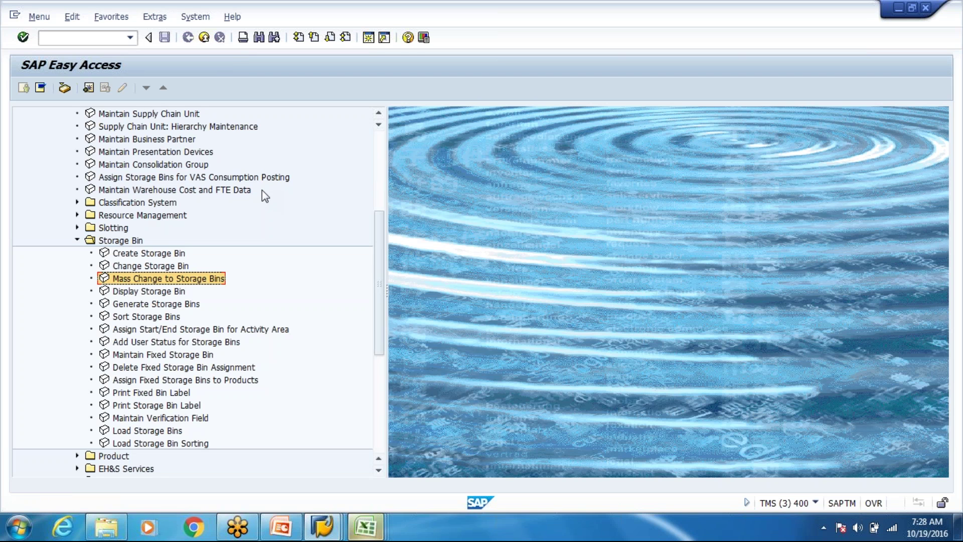
Select the Load Storage Bins menu entry and close the Excel export workbook.
click(130, 430)
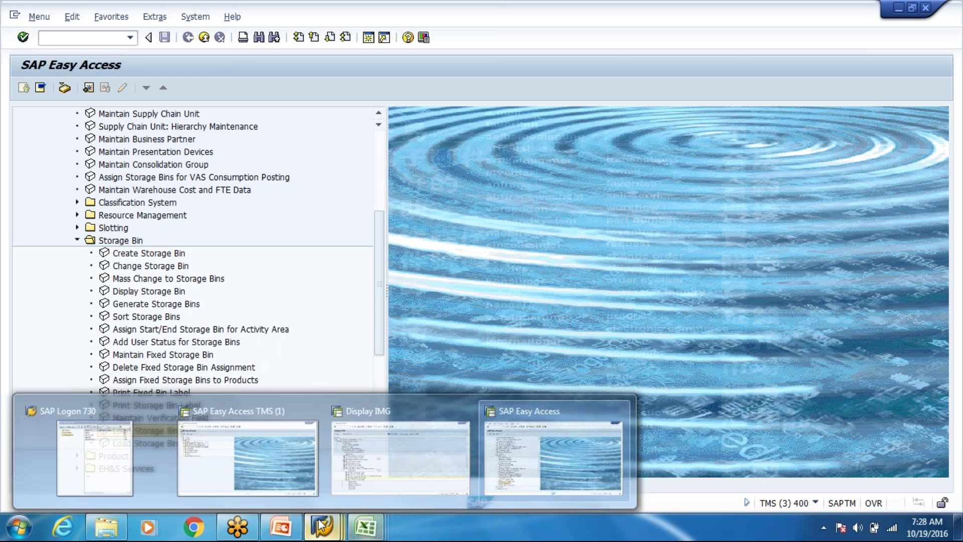
mouse_move(357, 528)
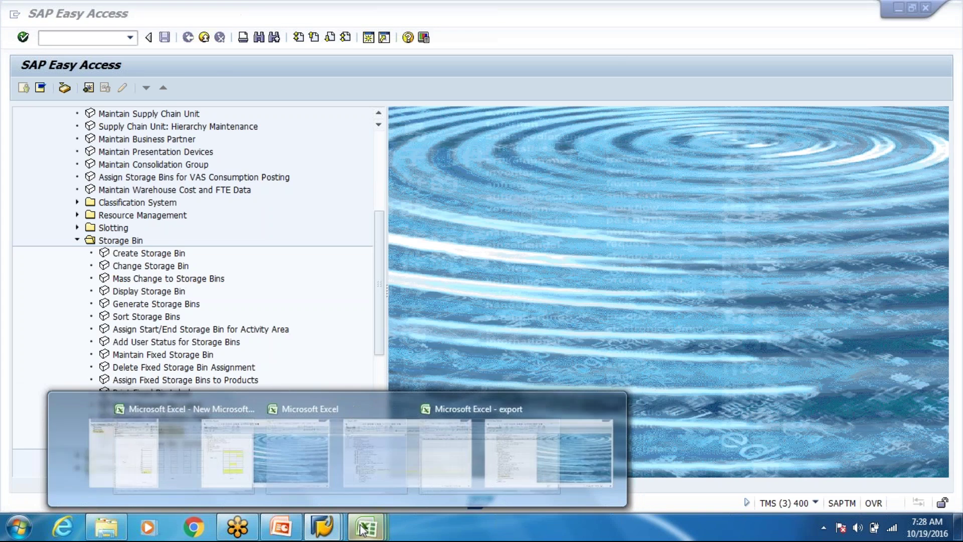
click(522, 449)
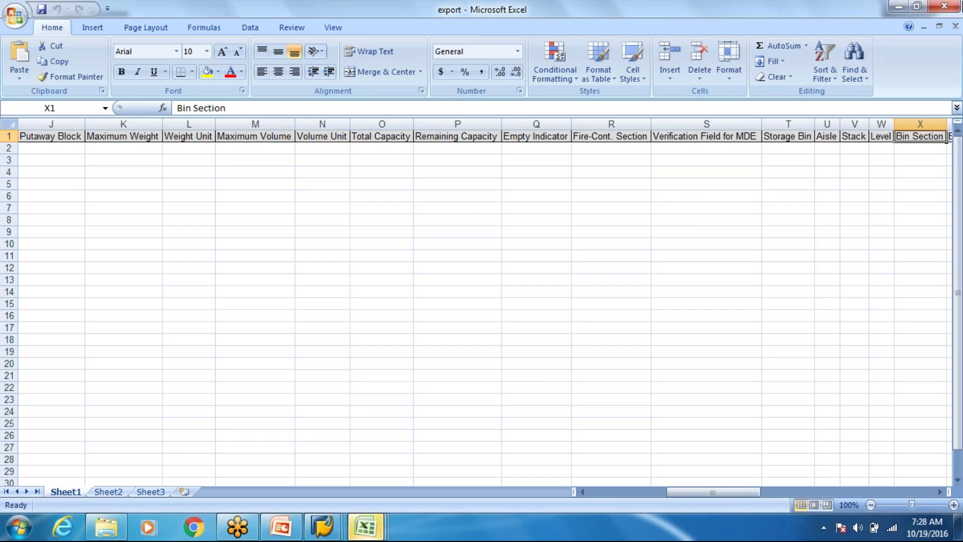
click(948, 9)
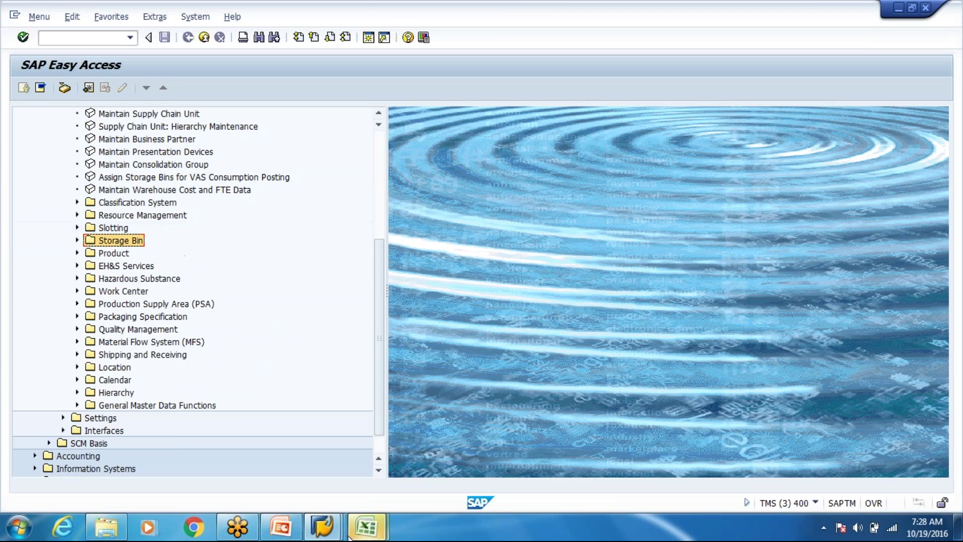
click(314, 536)
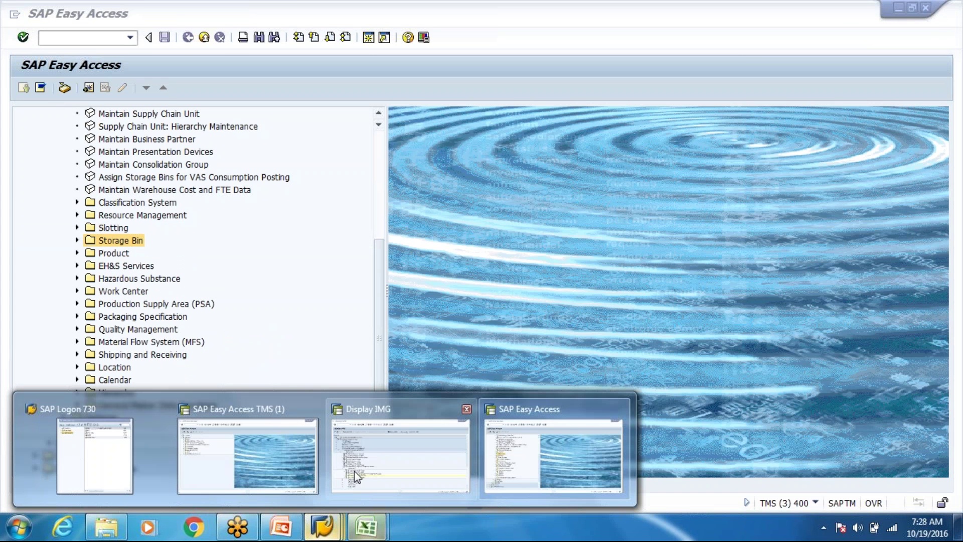
Open Define Storage Bin Structure in the IMG session and position the list at warehouse WH80.
click(355, 470)
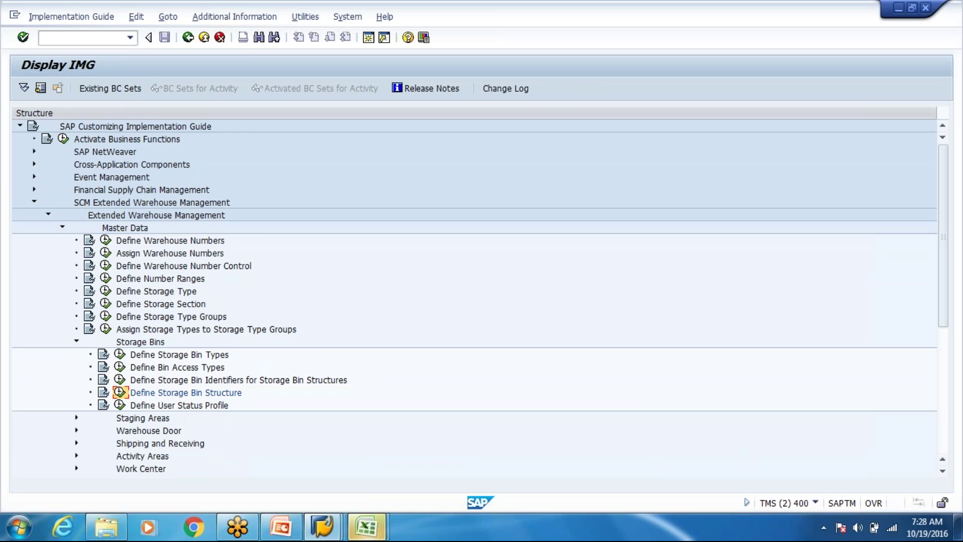
click(119, 392)
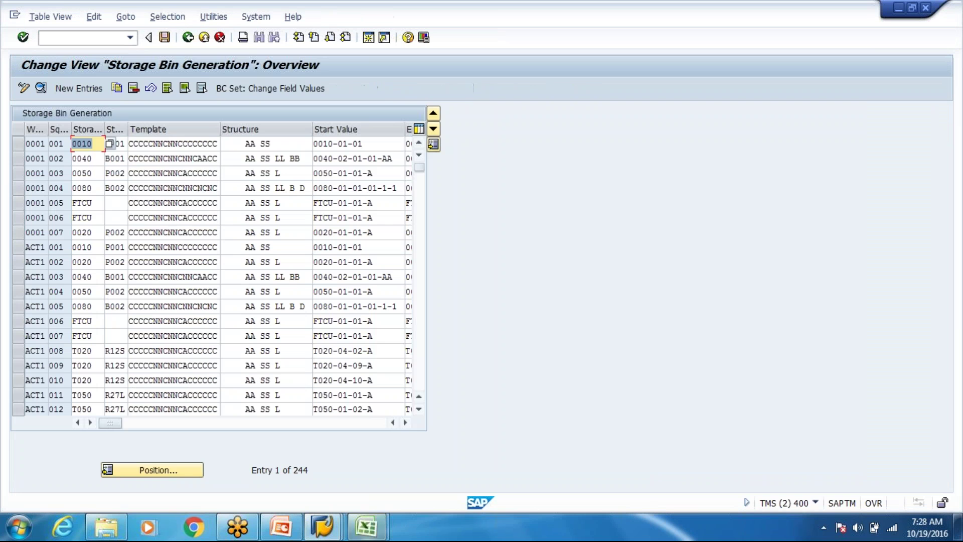
click(188, 472)
key(F4)
key(Return)
key(Tab)
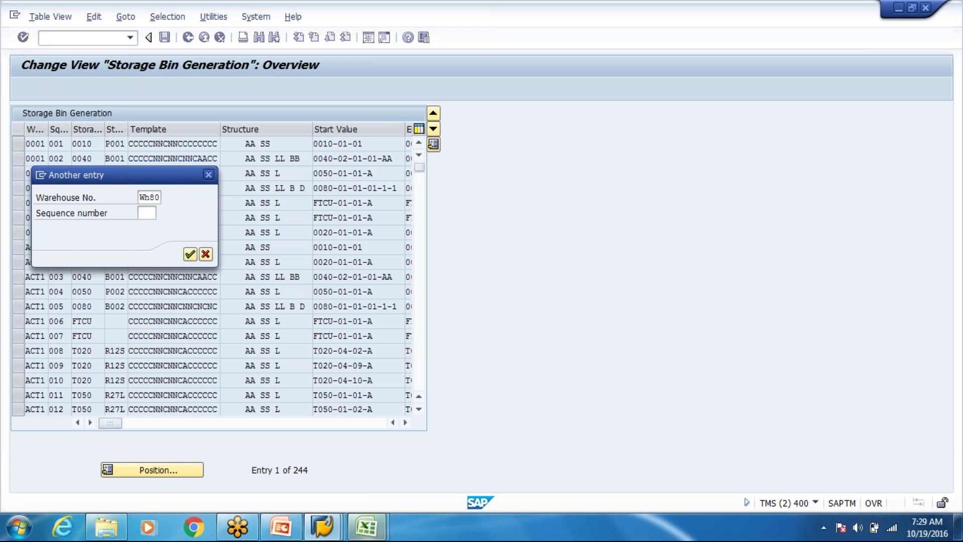
key(Return)
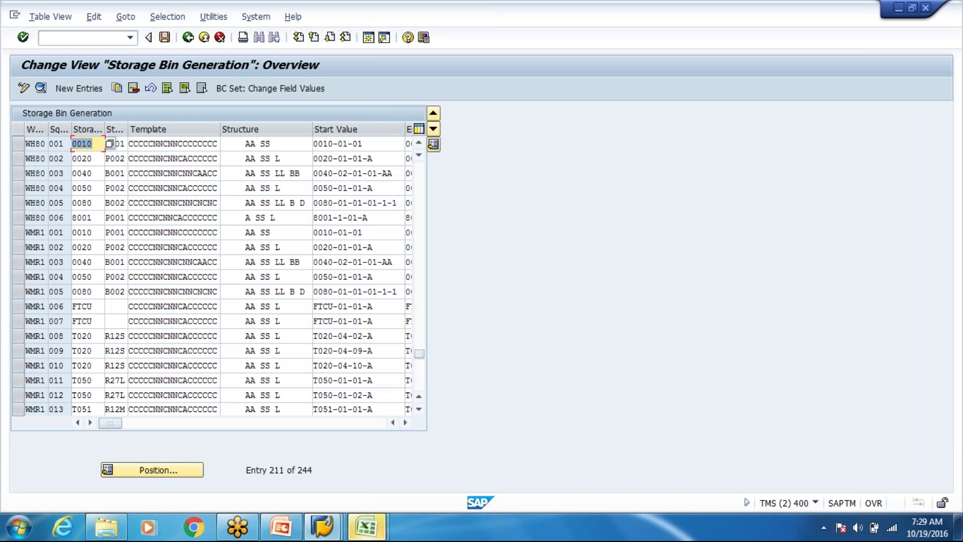
Select WH80 sequences 001 to 005, leaving out 006, and open their details.
drag(17, 163, 20, 222)
click(20, 144)
click(19, 217)
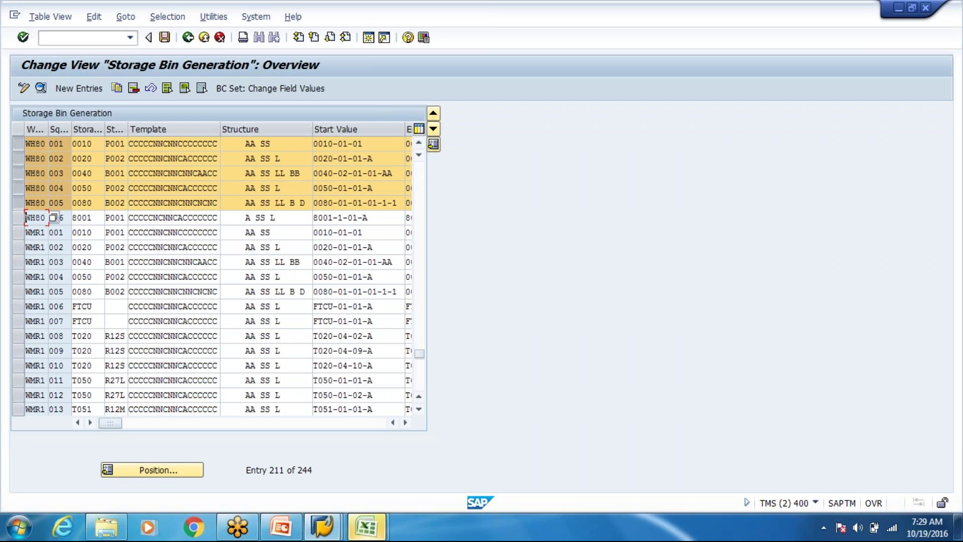
click(113, 88)
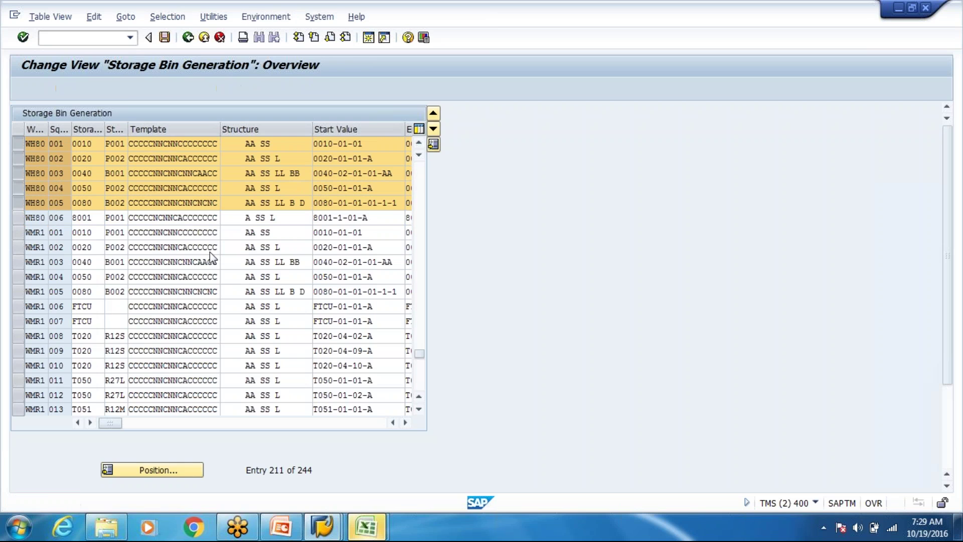
Change set 001's start and end values to begin with 8002 and its storage type to 8002.
key(Tab)
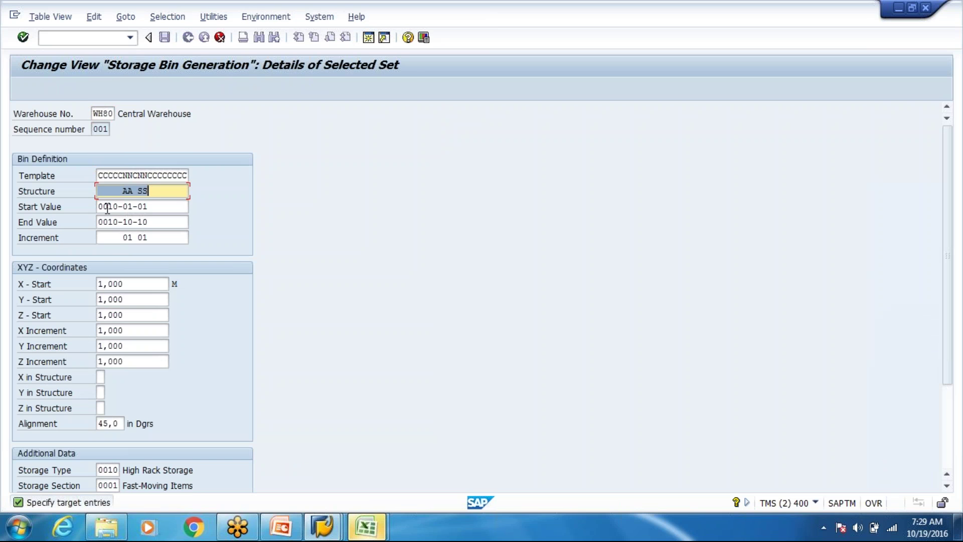
click(102, 207)
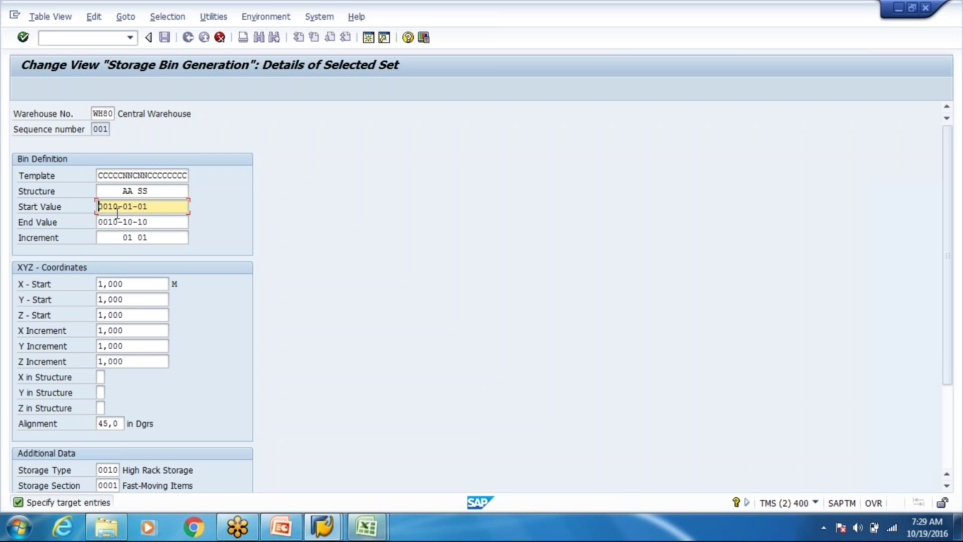
text(8000)
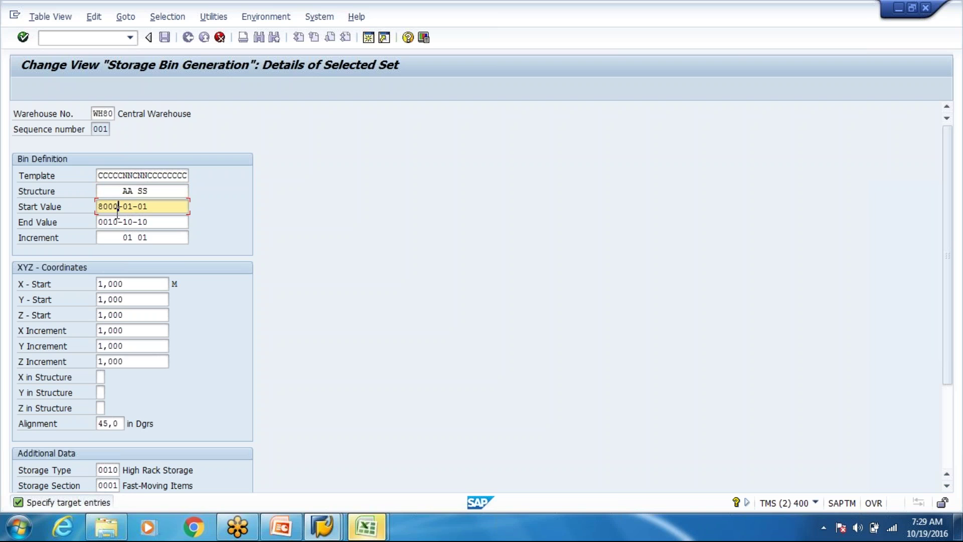
key(Left)
text(2)
click(102, 224)
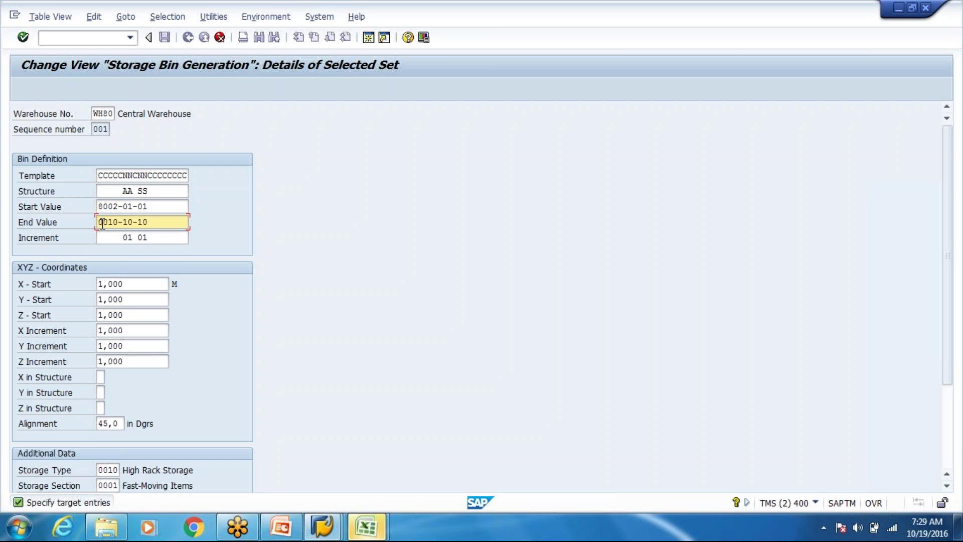
text(8)
text(---)
key(Left)
key(Left)
text(002)
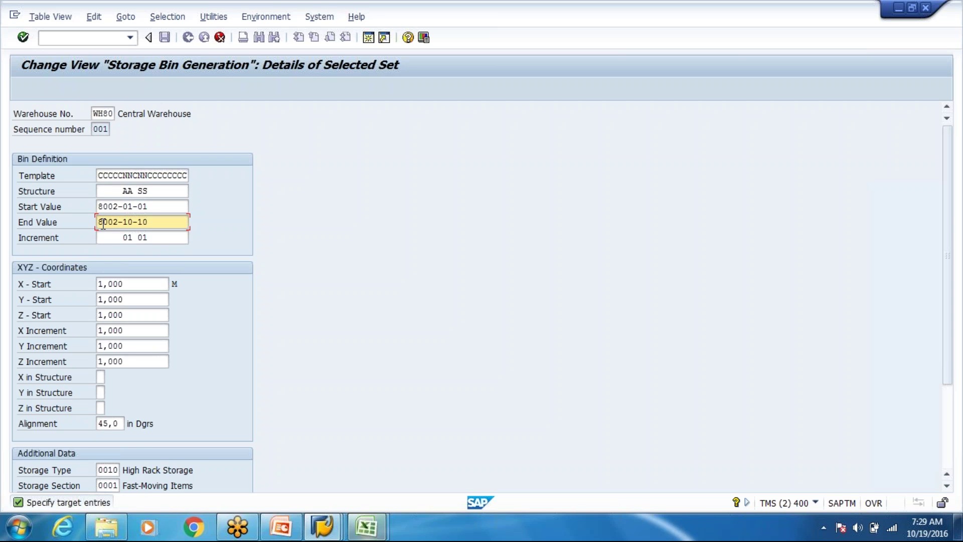
scroll(92, 309, down, 2)
click(99, 427)
key(Delete)
key(Delete)
key(Delete)
key(Delete)
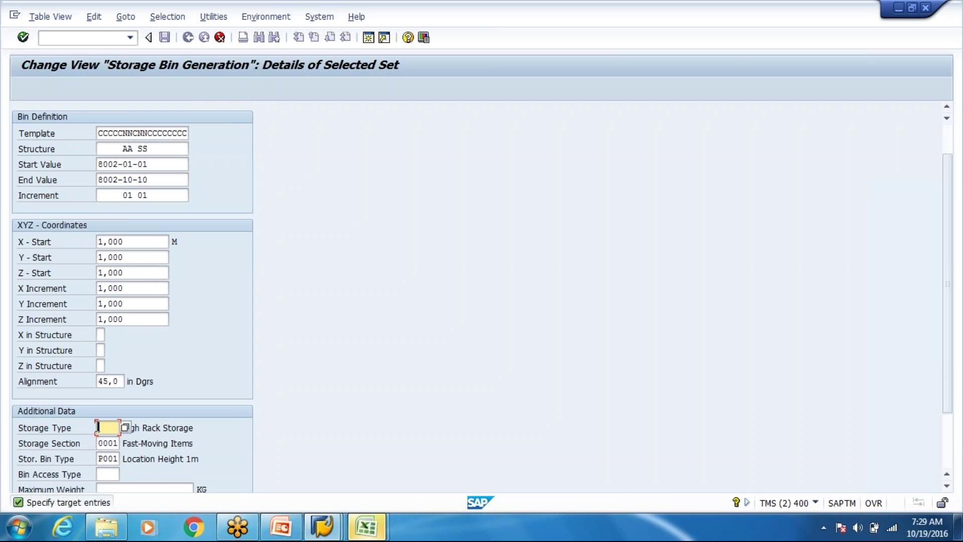
text(800)
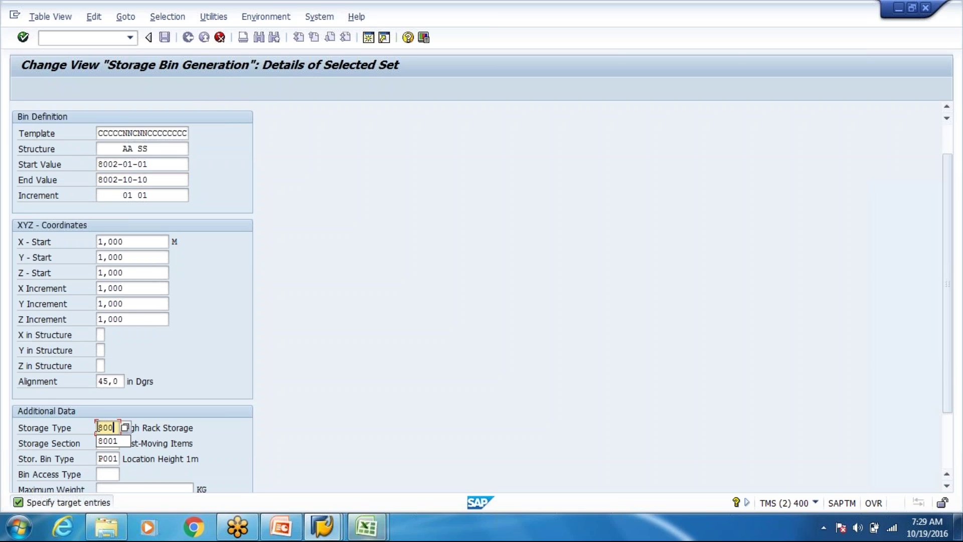
text(2)
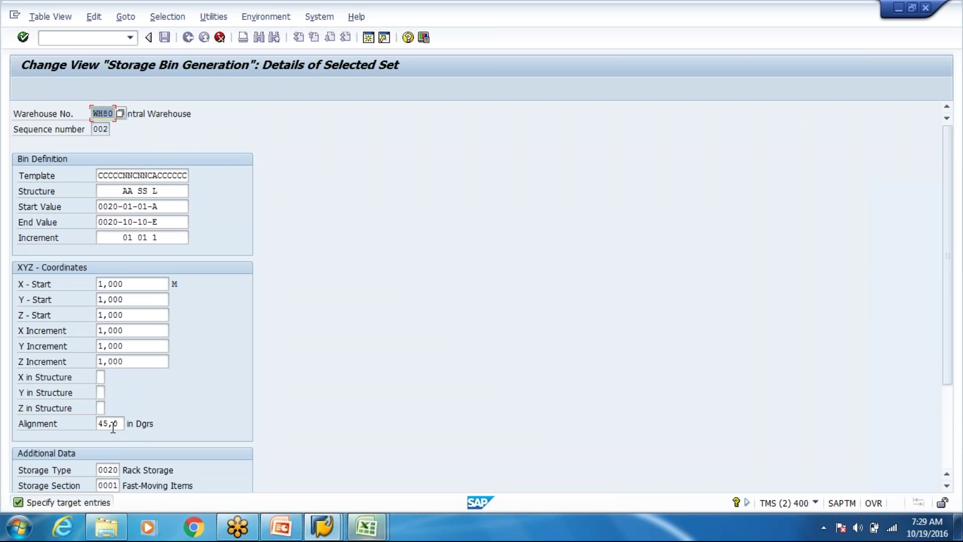
click(113, 425)
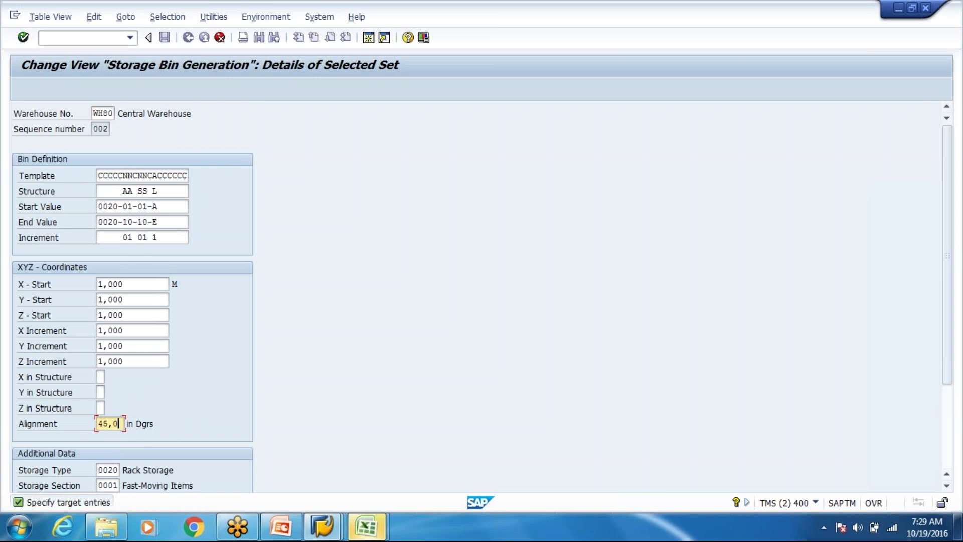
Change set 002's start and end values to begin with 8003 and its storage type to 8003.
click(101, 207)
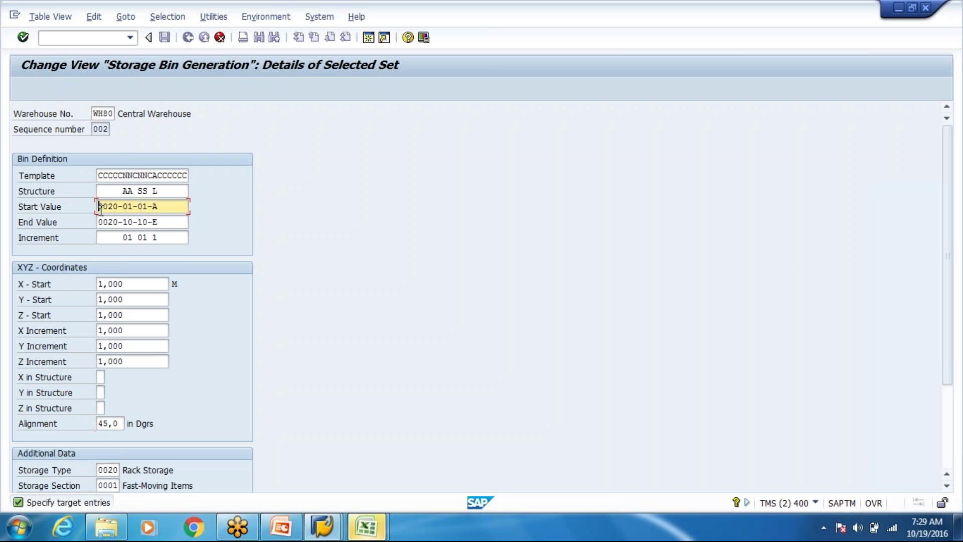
key(Delete)
key(Delete)
key(Insert)
text(0003)
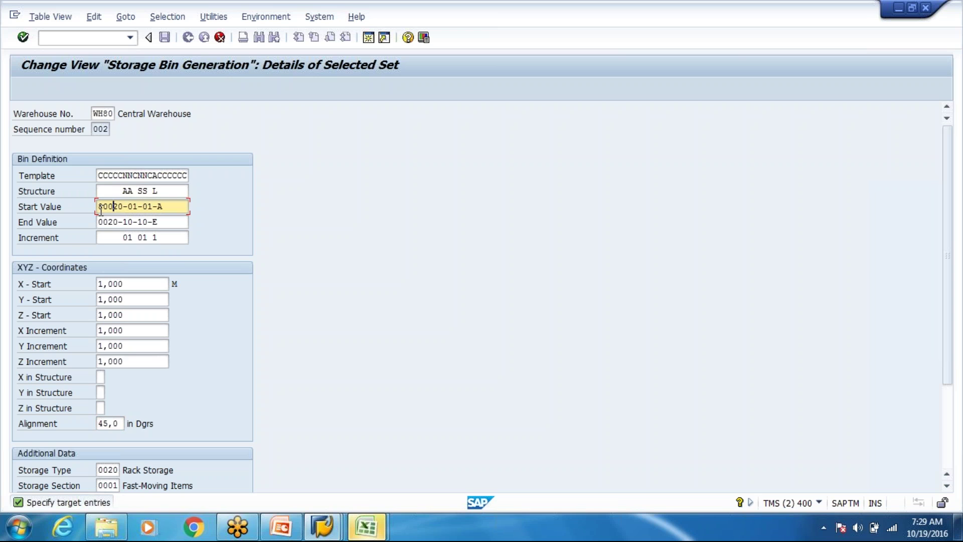
key(Delete)
key(Delete)
key(Insert)
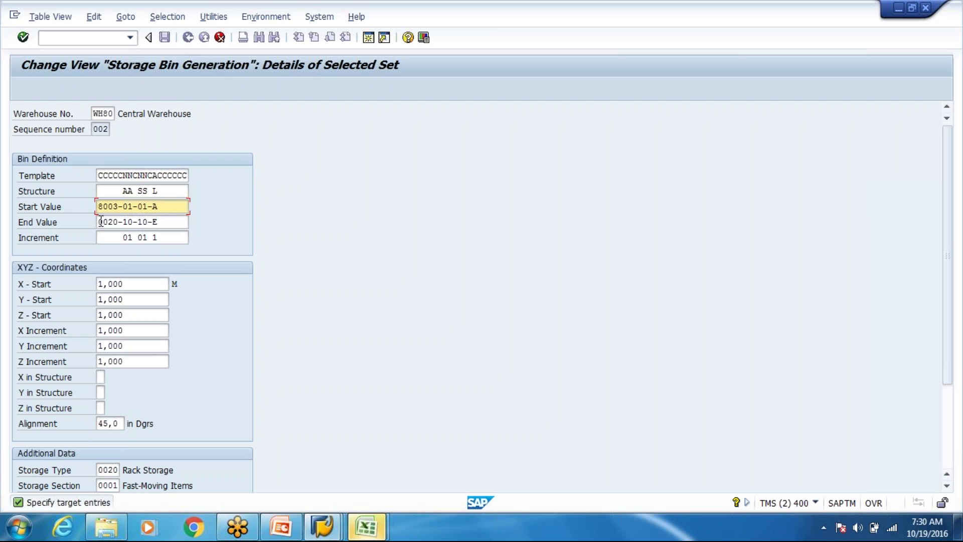
click(100, 221)
text(0003)
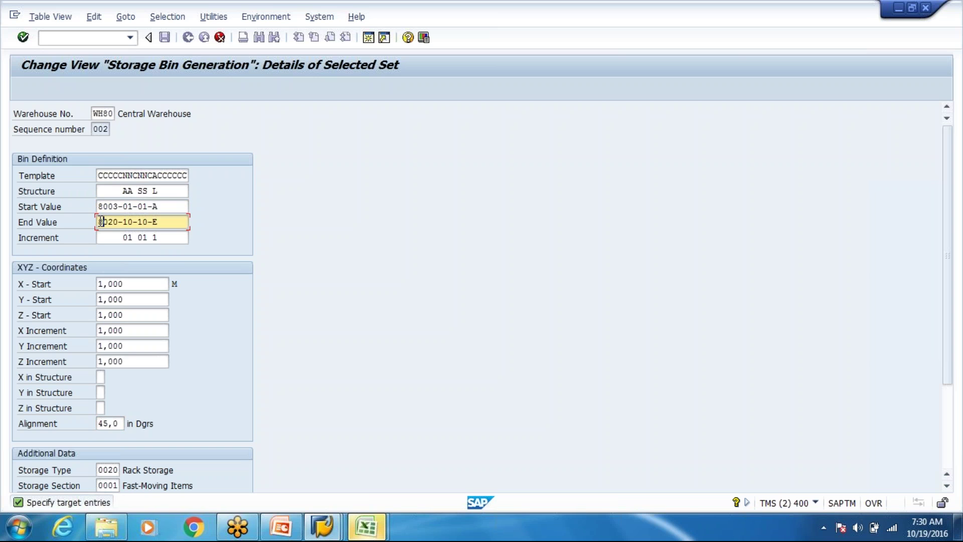
click(100, 221)
text(8)
scroll(112, 225, down, 1)
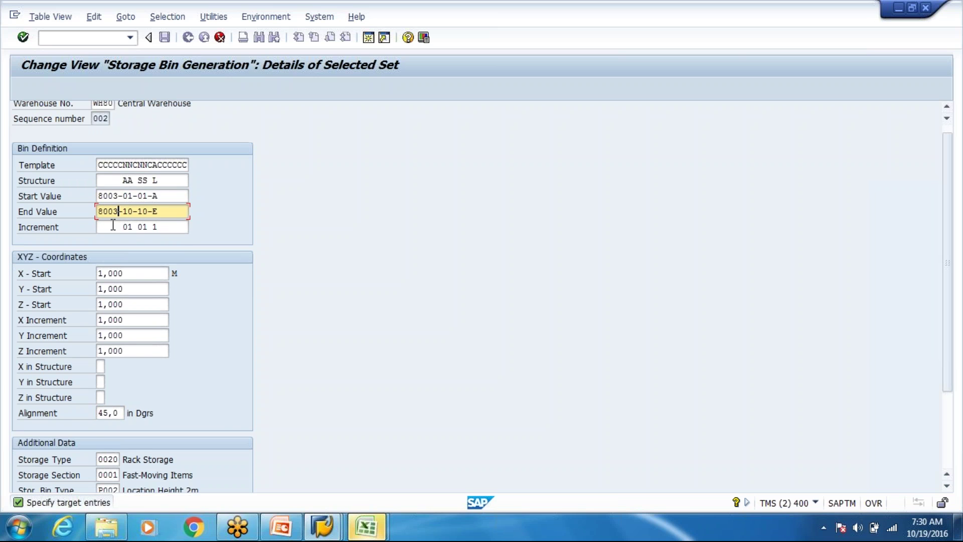
scroll(113, 225, down, 1)
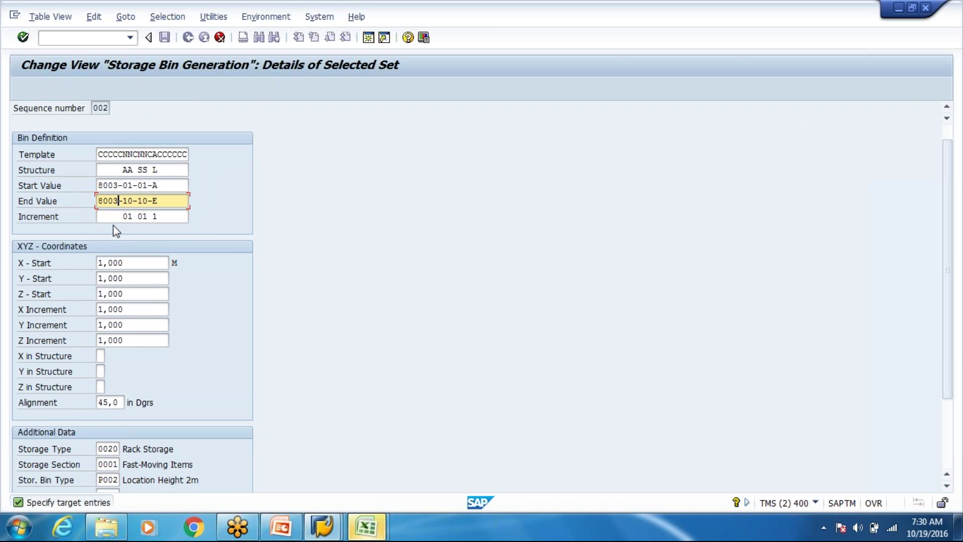
scroll(115, 233, down, 4)
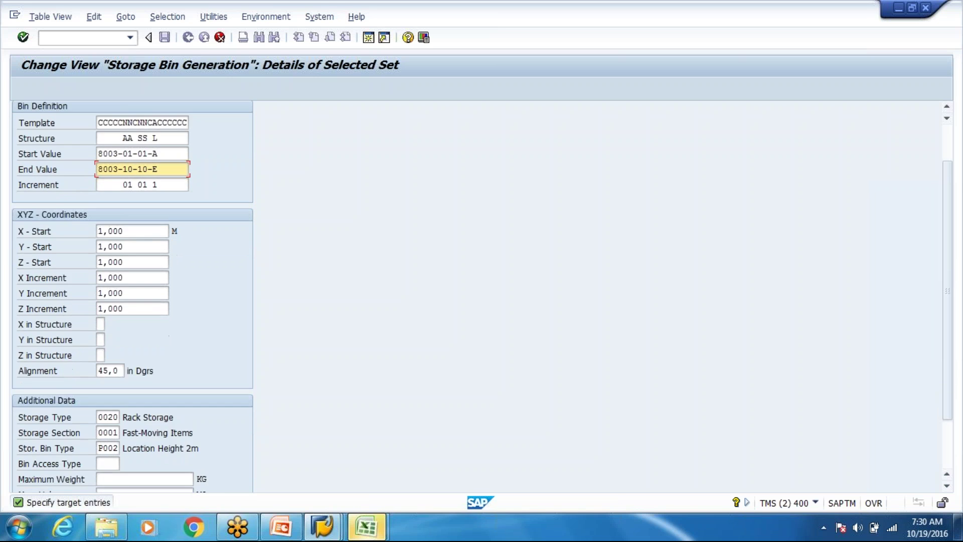
scroll(119, 146, down, 3)
click(101, 376)
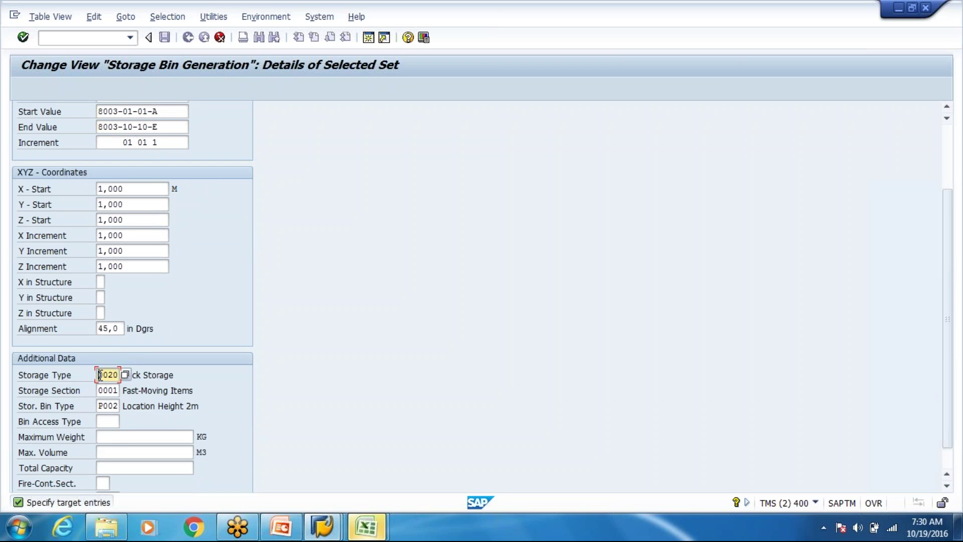
key(Delete)
key(Delete)
key(Delete)
key(Delete)
text(8003)
scroll(271, 355, up, 5)
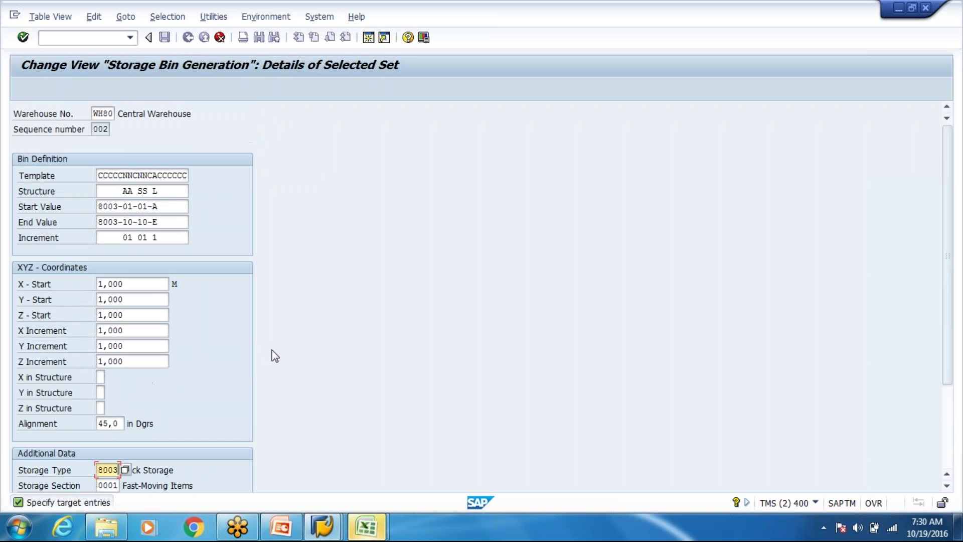
key(F8)
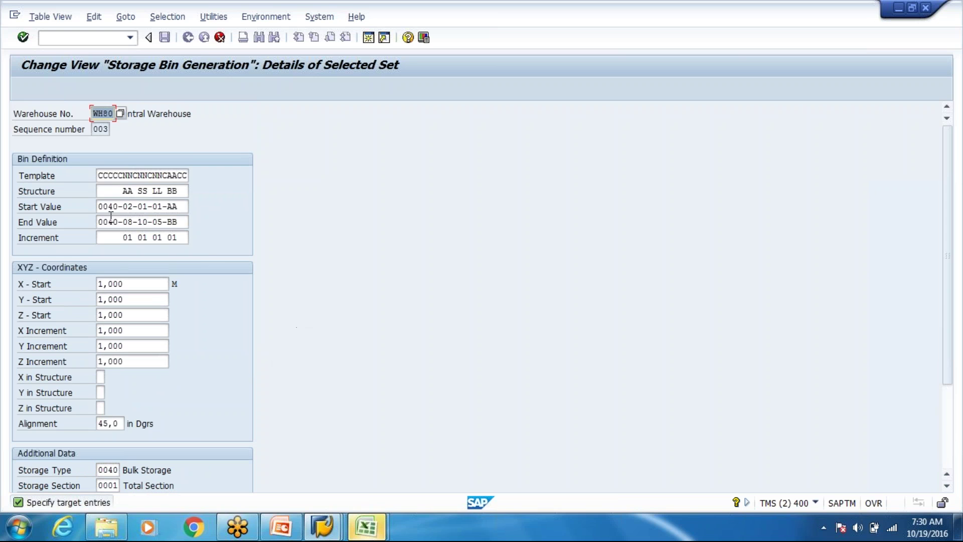
click(99, 206)
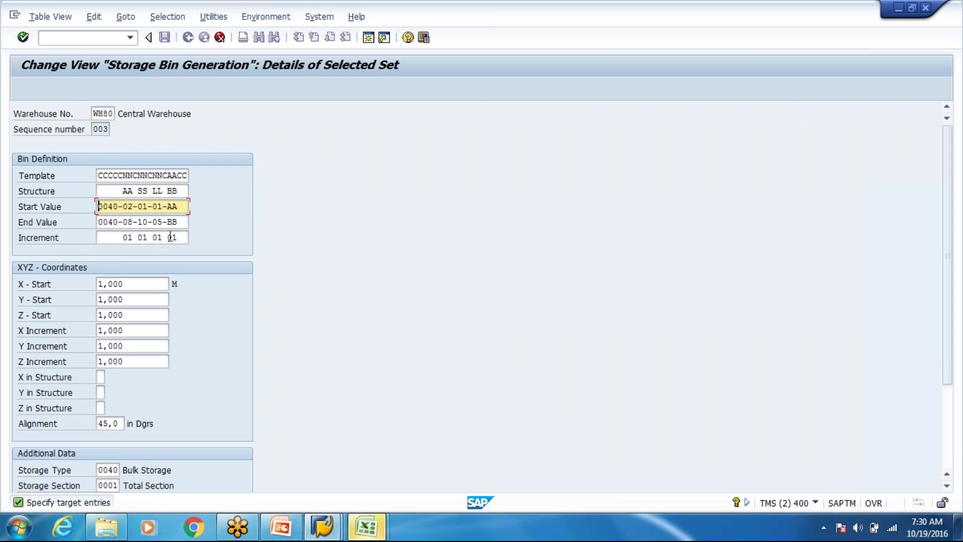
text(8004)
key(Down)
key(Left)
key(Home)
text(8004)
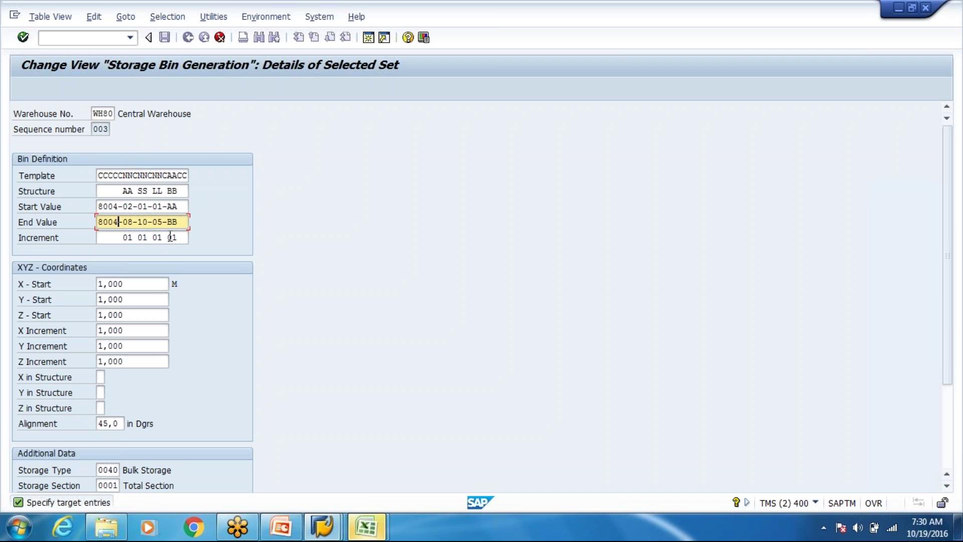
scroll(171, 286, down, 2)
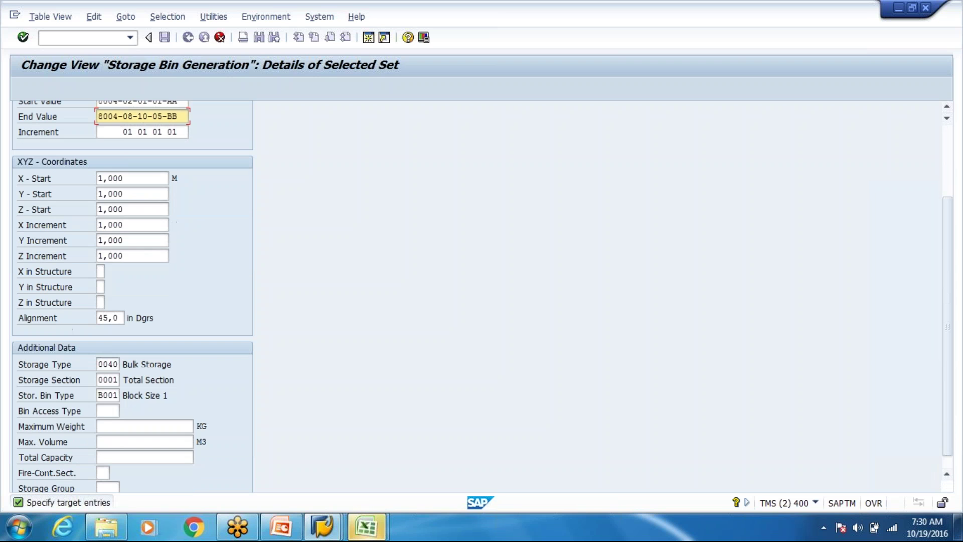
click(98, 364)
key(Delete)
key(Delete)
key(Delete)
key(Delete)
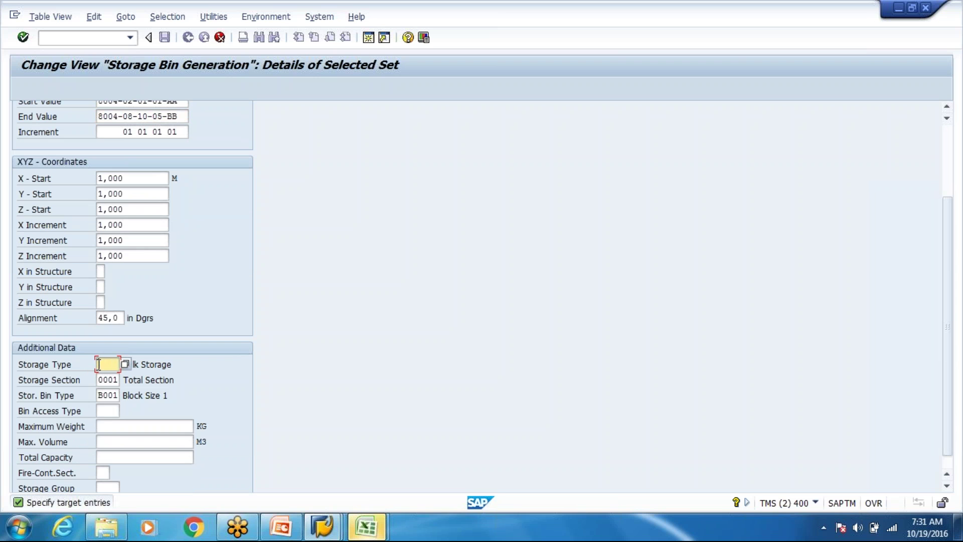
text(8004)
scroll(226, 187, up, 2)
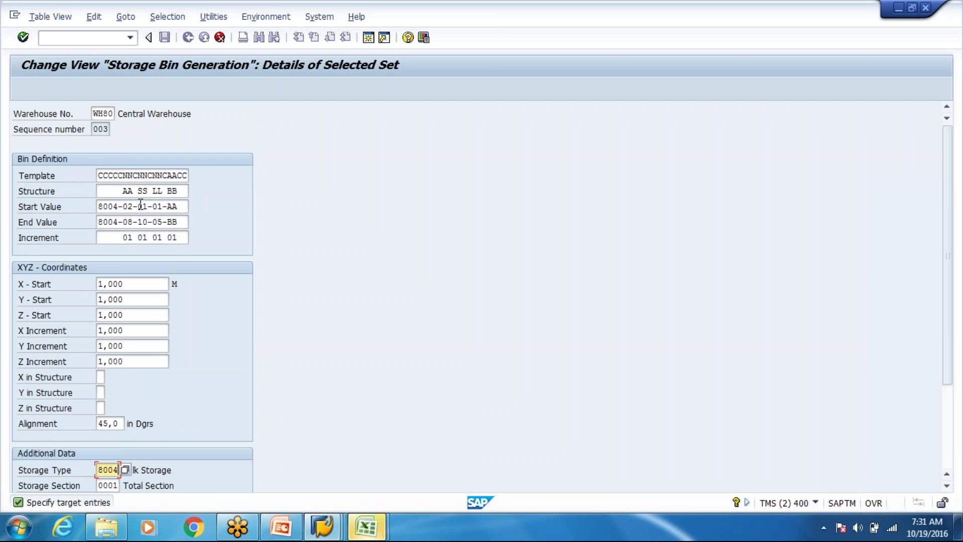
scroll(174, 389, down, 2)
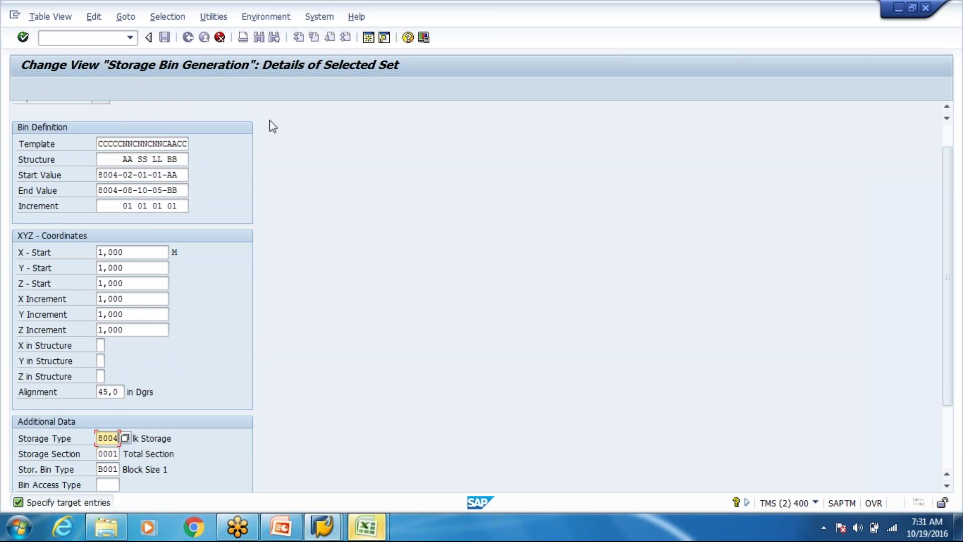
scroll(230, 141, up, 2)
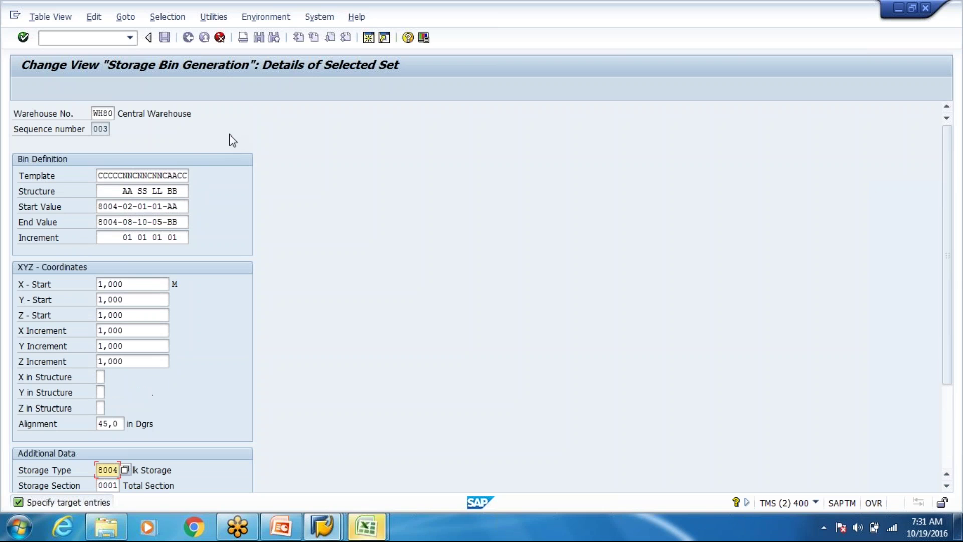
Move to set 004 and retype its start value as 8005-01-01-L.
key(Page_Down)
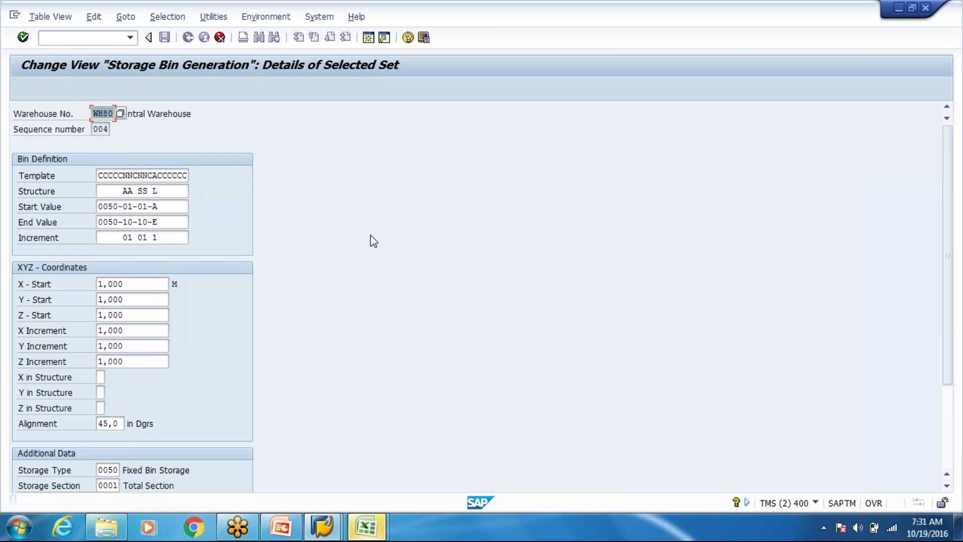
key(Tab)
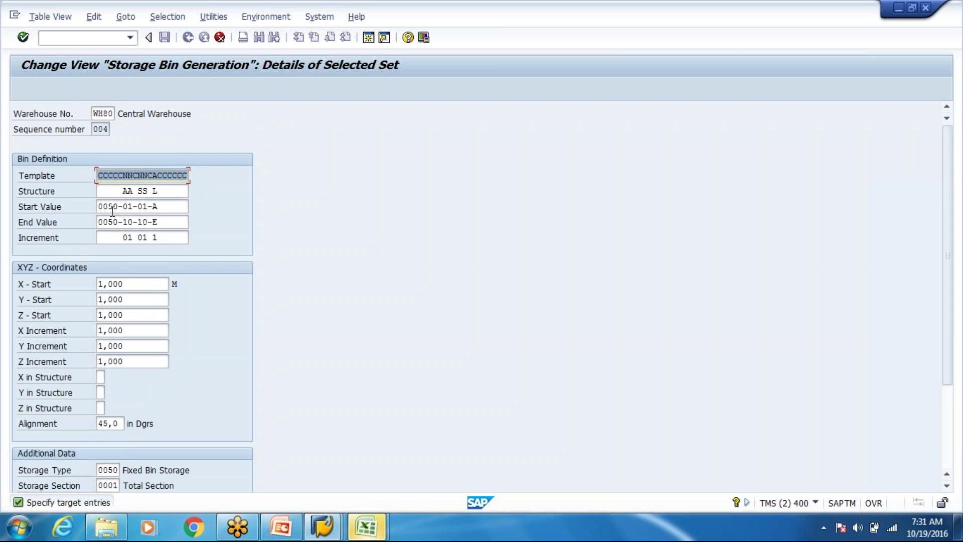
click(118, 209)
key(Left)
key(Left)
key(Left)
key(Left)
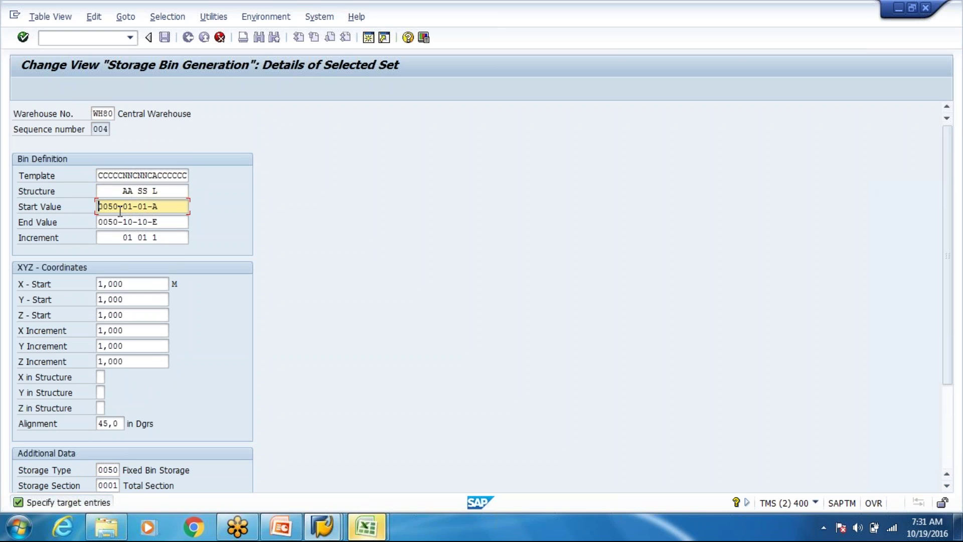
key(Delete)
key(Delete)
key(Delete)
key(Delete)
key(Delete)
text(8)
key(Delete)
key(Delete)
key(Delete)
key(Delete)
key(Delete)
text(004)
key(BackSpace)
key(BackSpace)
key(BackSpace)
text(-1)
key(BackSpace)
text(0)
key(Home)
text(00)
key(Home)
click(141, 206)
key(BackSpace)
key(BackSpace)
key(BackSpace)
key(BackSpace)
key(BackSpace)
key(BackSpace)
key(BackSpace)
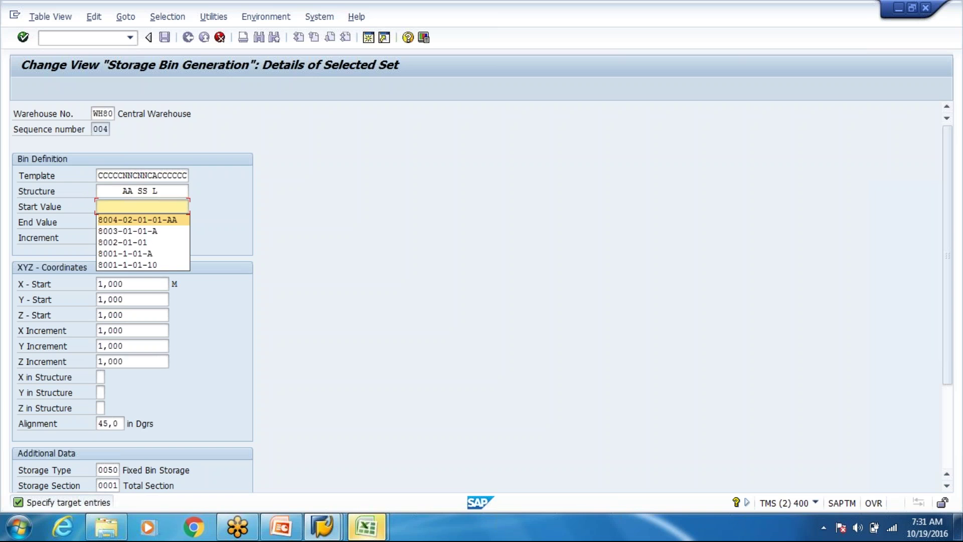
text(8)
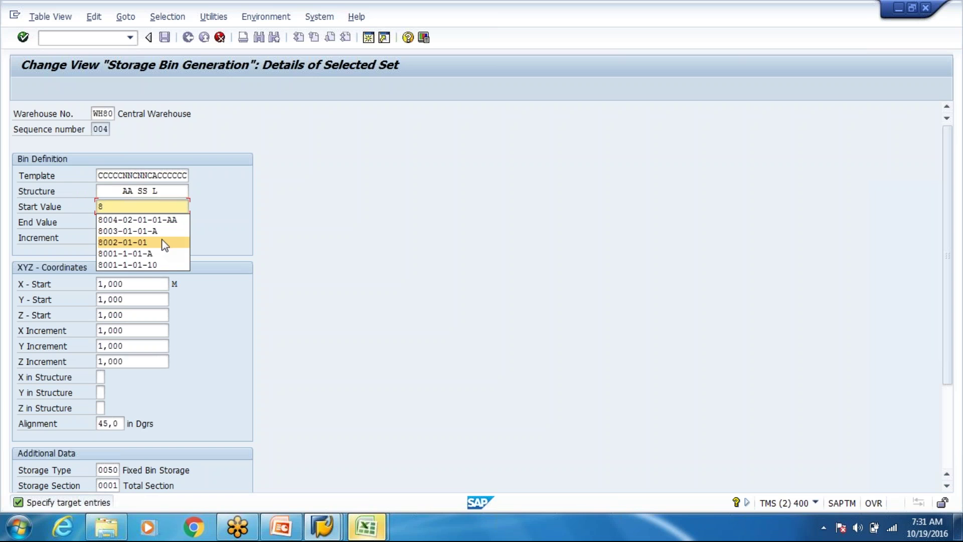
text(00)
text(5-)
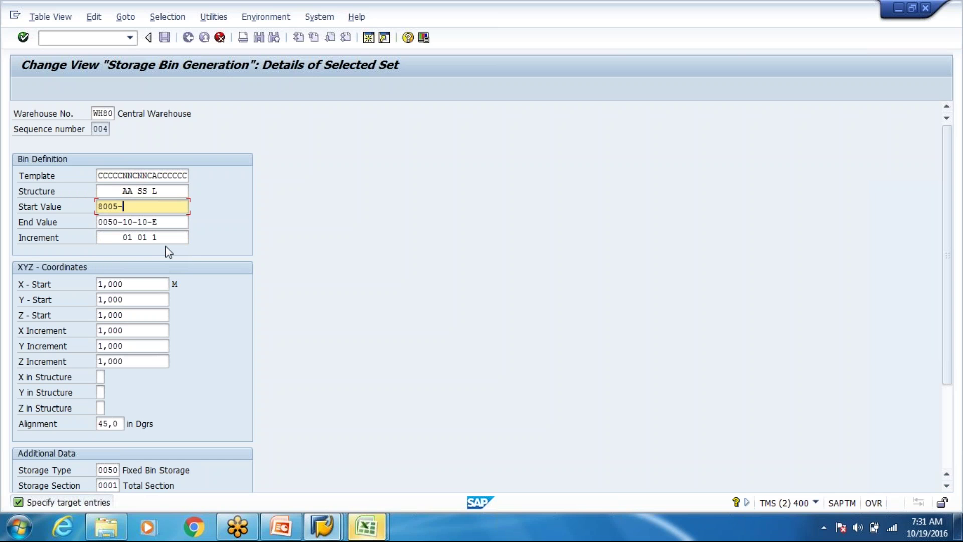
text(01-01-L)
Set storage type 8005, confirm the range, and correct the start value to 8005-01-01-A.
click(102, 470)
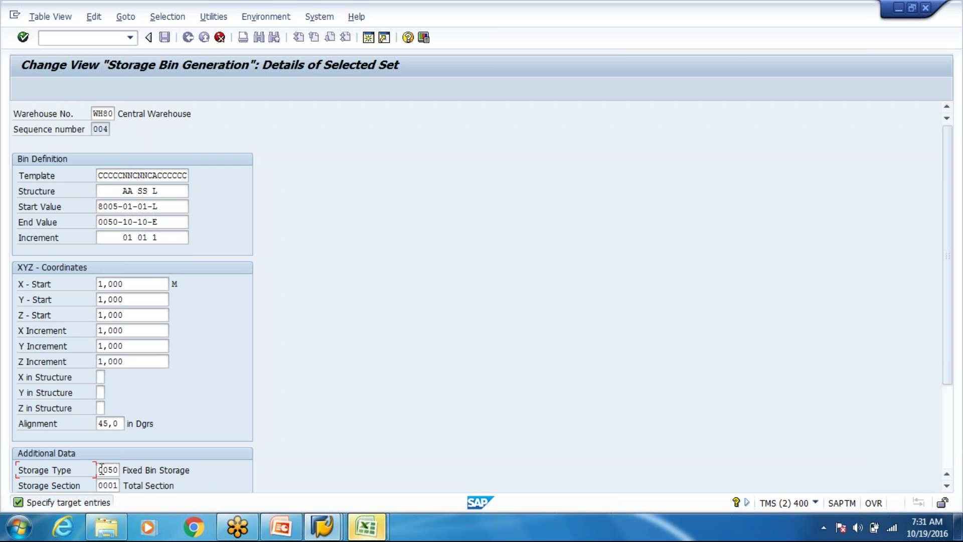
key(Delete)
key(Delete)
key(Delete)
key(Delete)
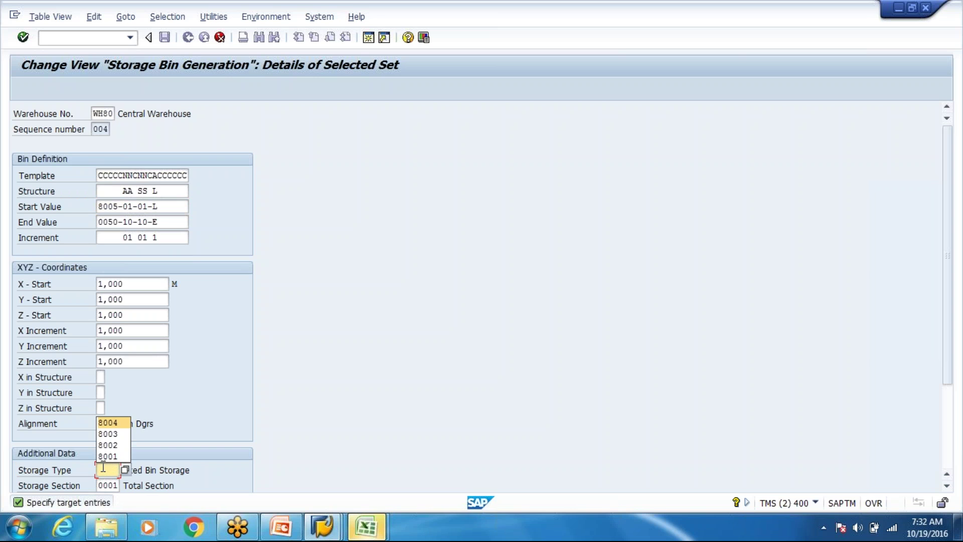
text(8005)
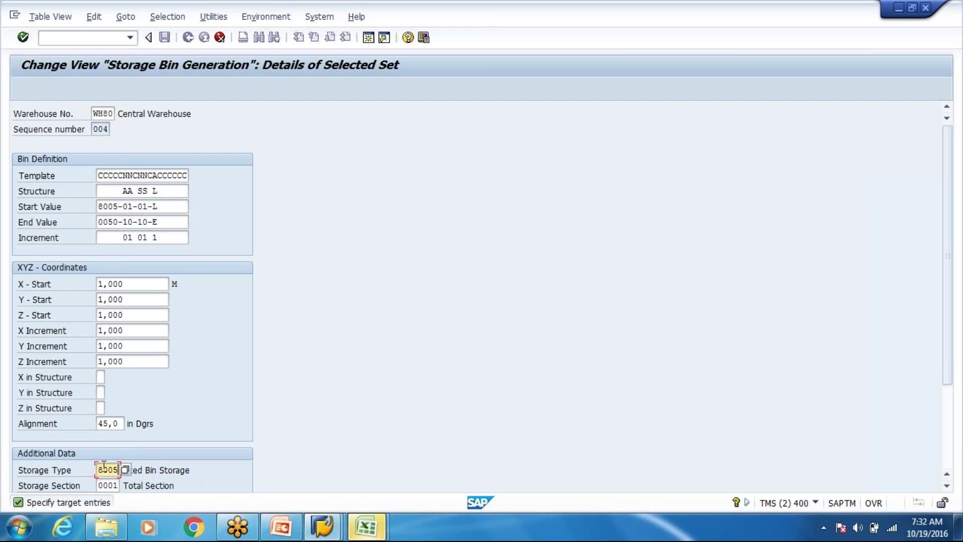
click(103, 219)
text(8005)
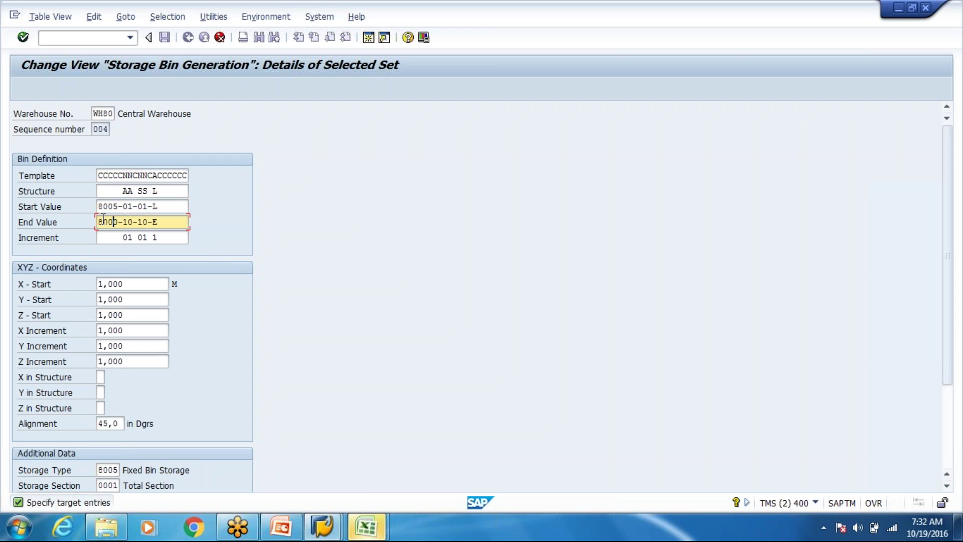
key(Return)
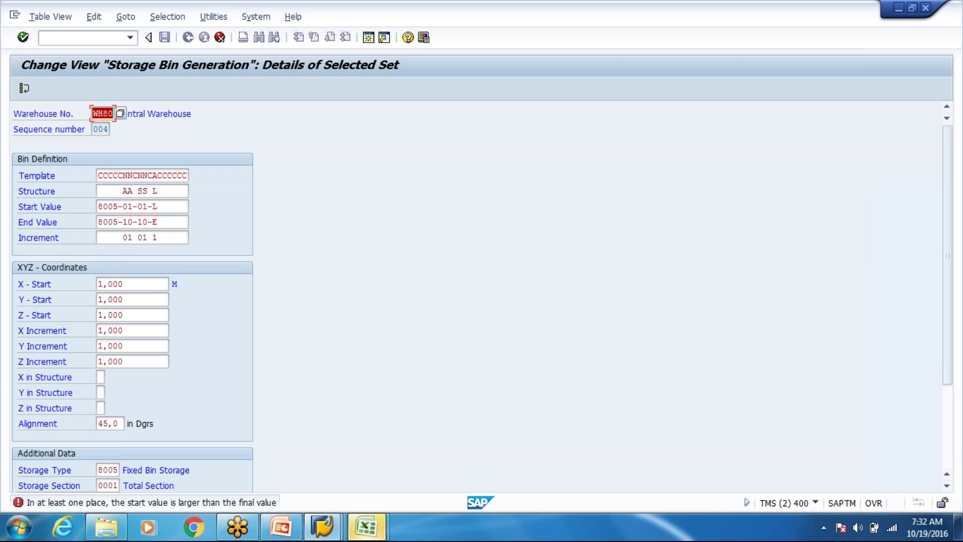
click(158, 206)
key(BackSpace)
text(A)
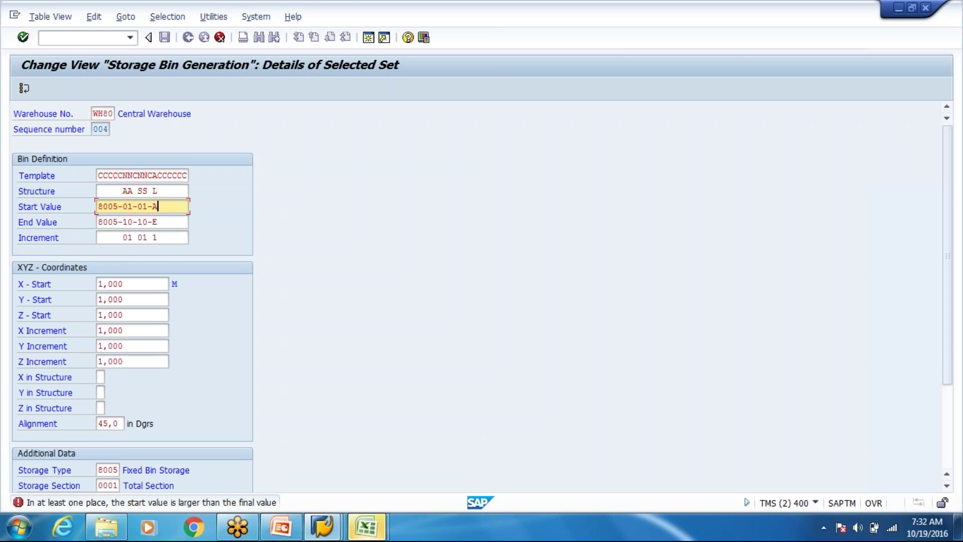
key(Return)
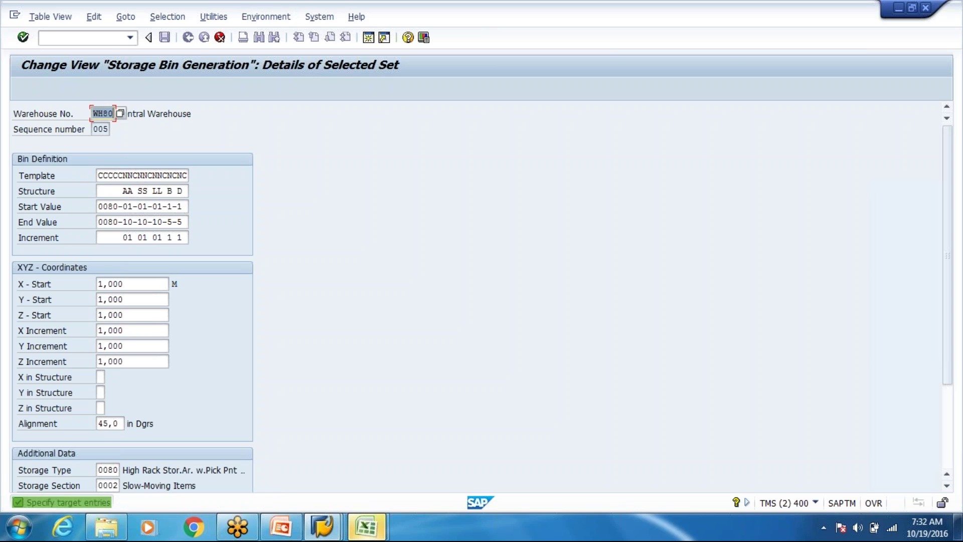
key(Tab)
key(Tab)
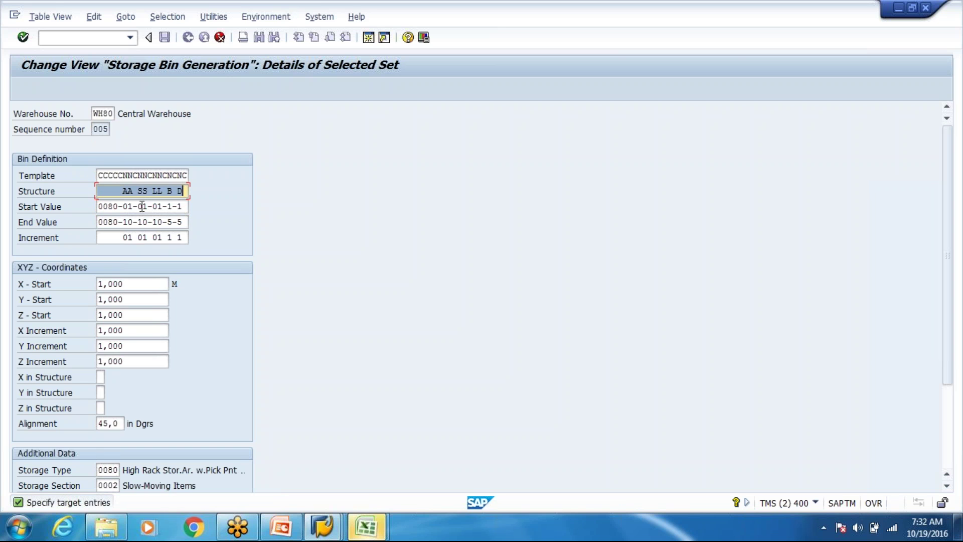
click(170, 191)
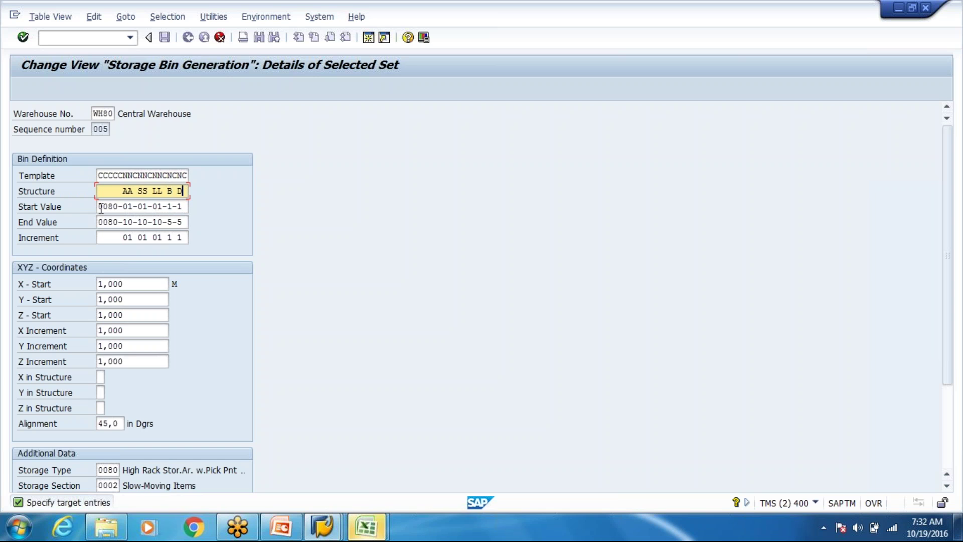
click(101, 207)
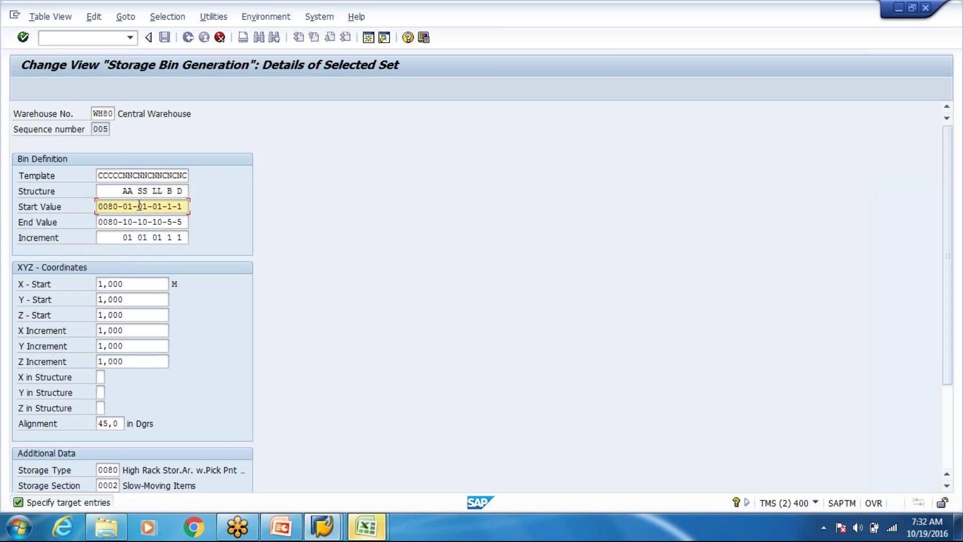
key(Delete)
key(Delete)
key(Delete)
key(Delete)
key(Insert)
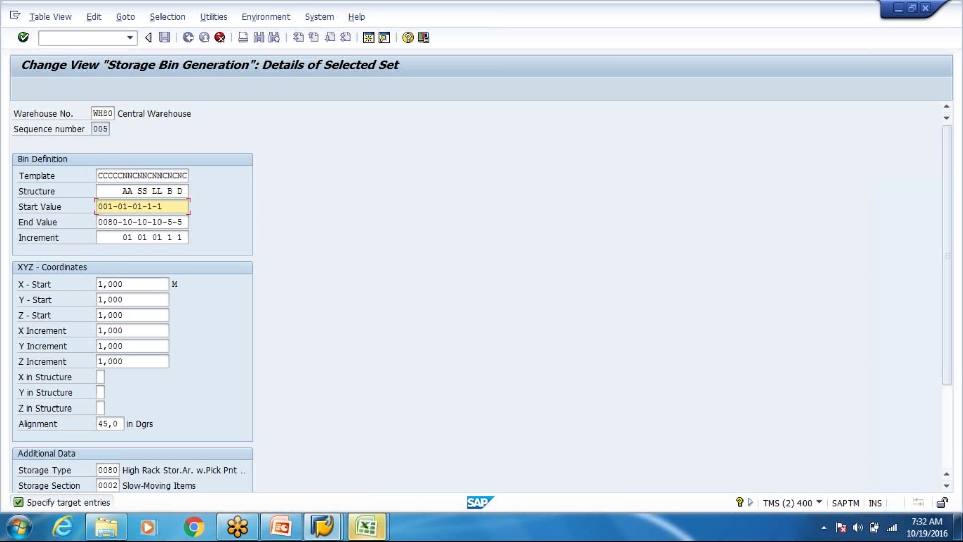
text(800)
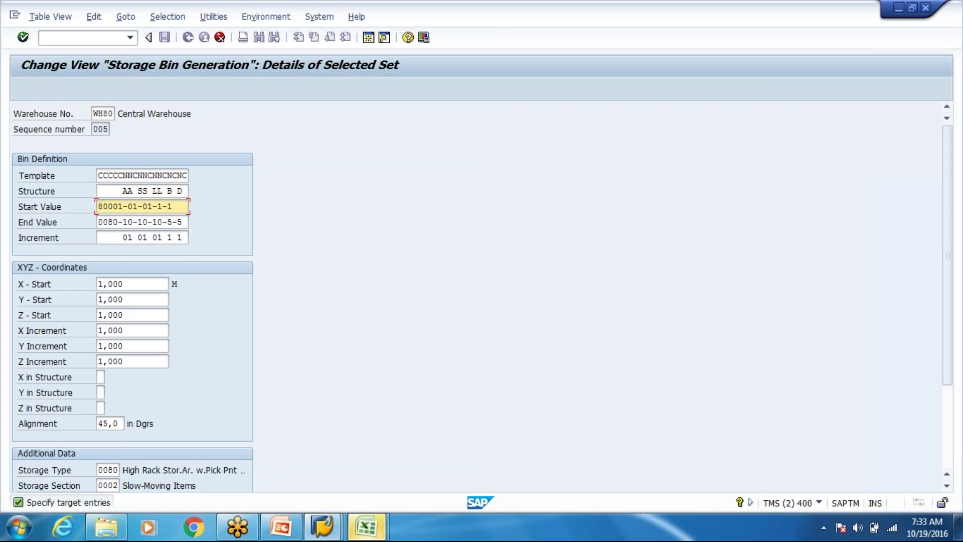
text(6-)
key(Delete)
click(99, 221)
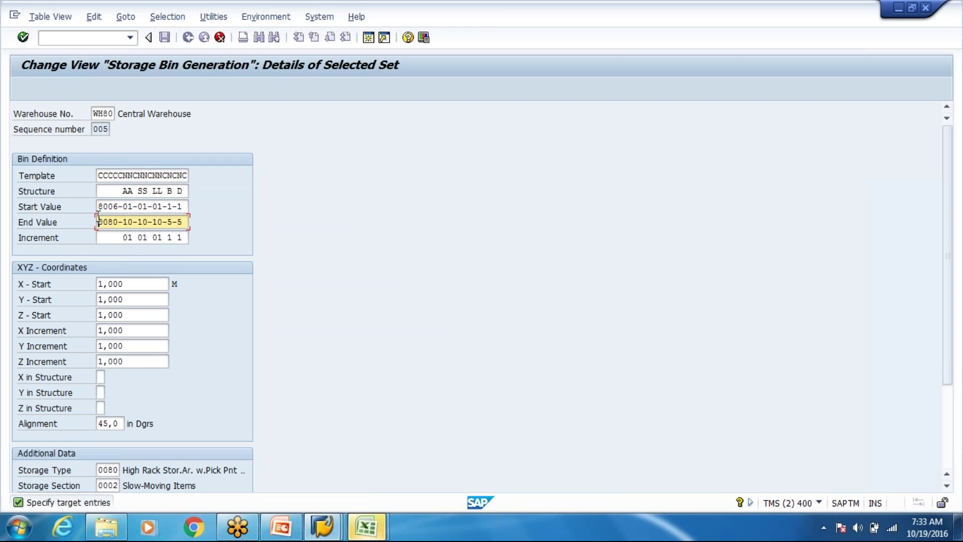
key(Delete)
key(Delete)
key(Delete)
key(Delete)
text(8006)
Set this entry's storage type to 8006 and confirm it.
scroll(101, 390, down, 3)
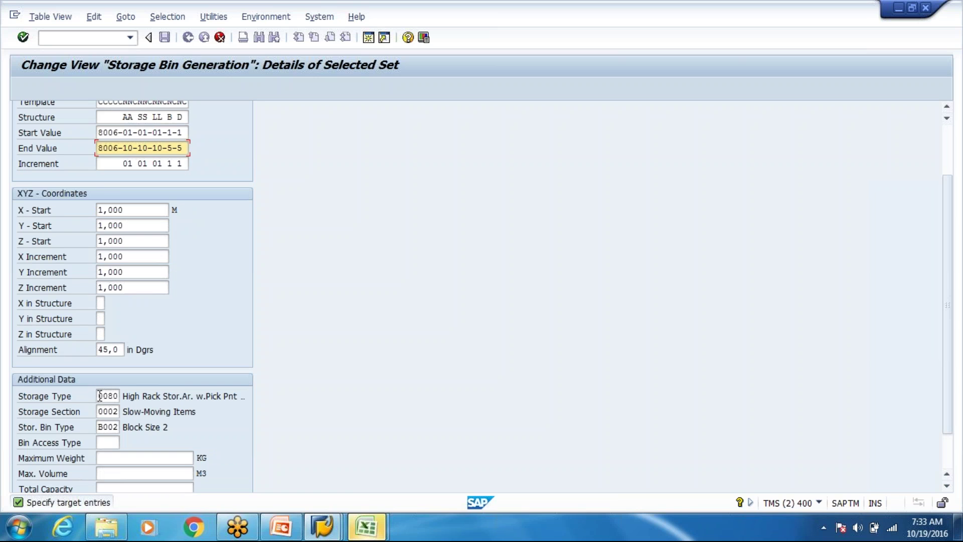
click(101, 396)
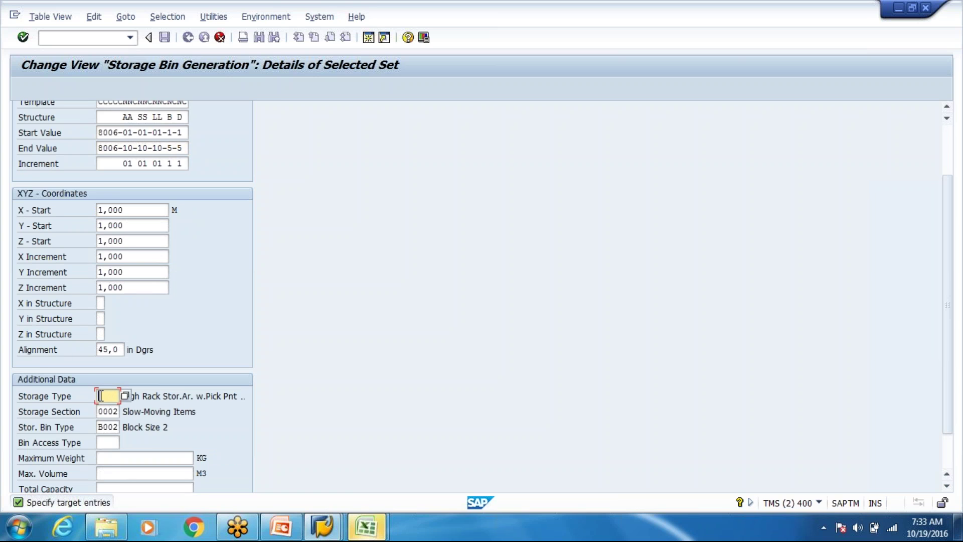
text(8006)
key(Return)
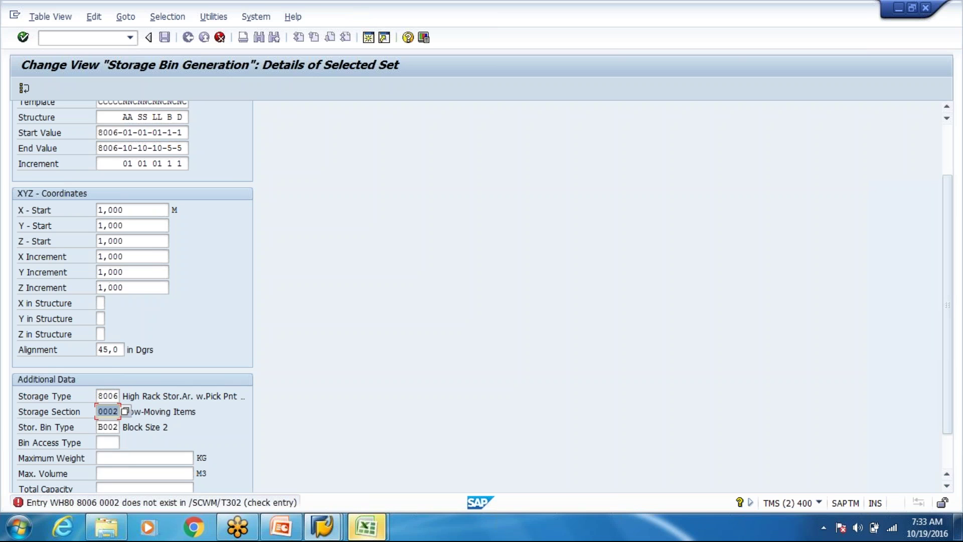
Set storage section 0001, save under the customizing request, and return to SAP Easy Access.
text(0001)
key(Return)
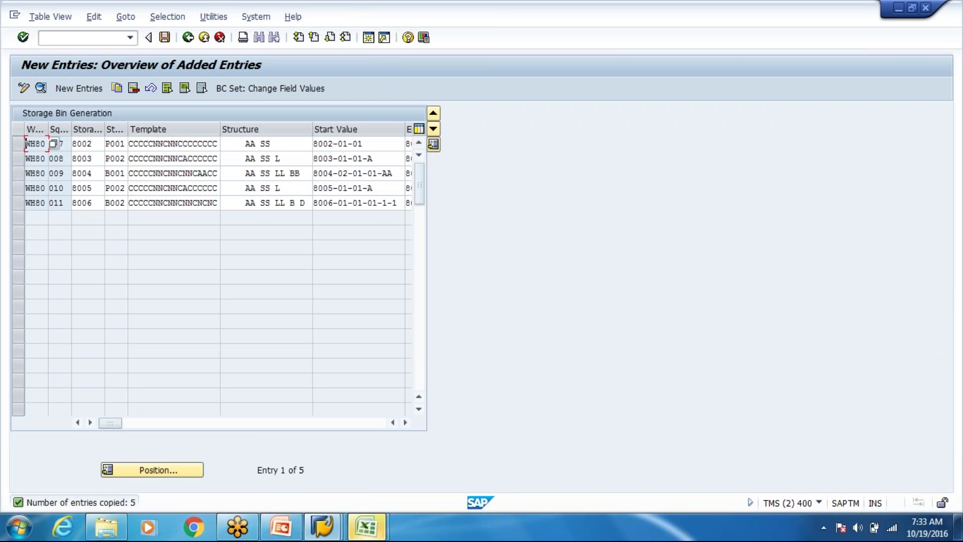
key(ctrl+s)
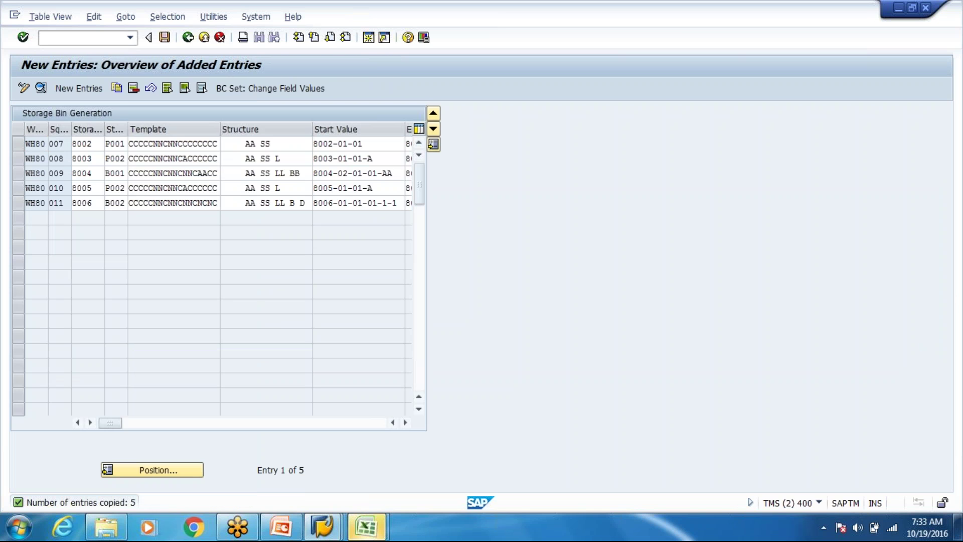
key(Return)
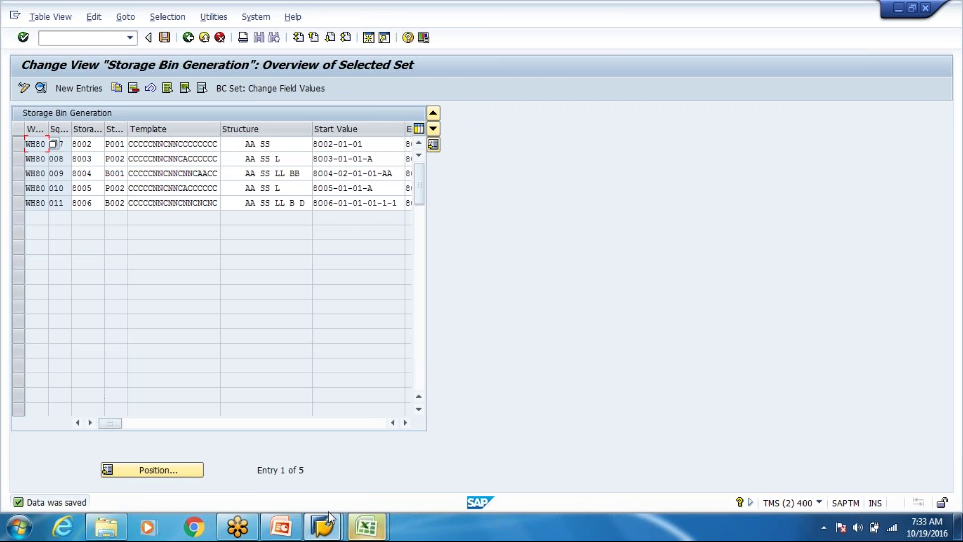
click(328, 512)
click(220, 536)
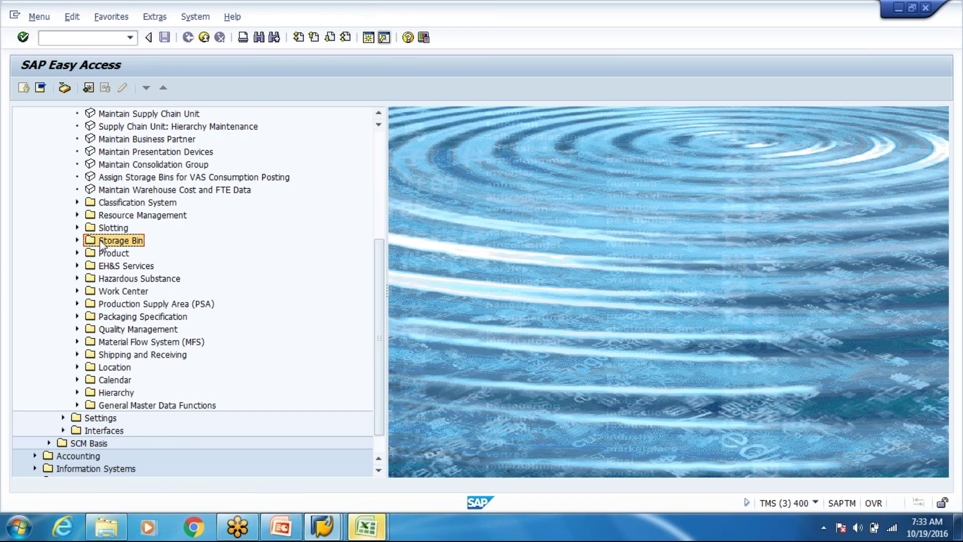
click(77, 240)
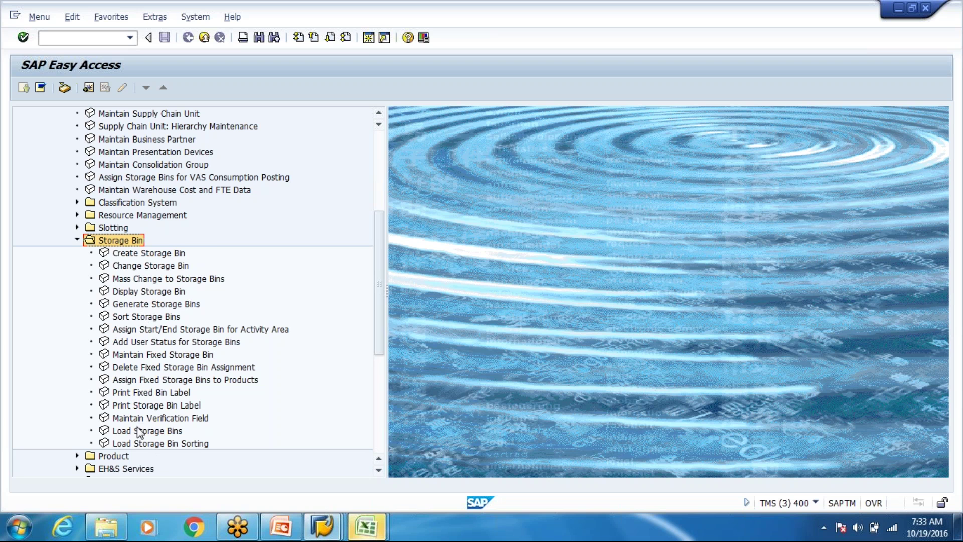
double_click(135, 305)
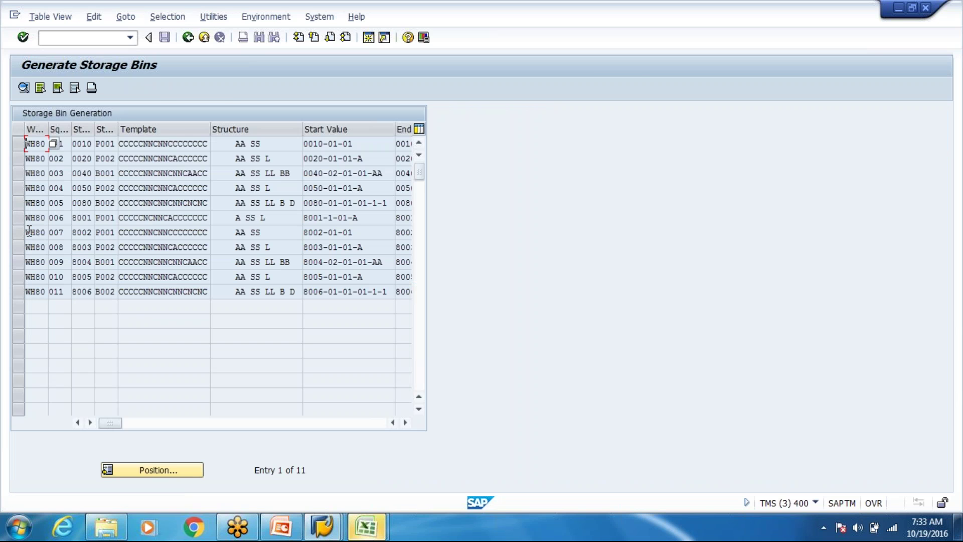
click(20, 232)
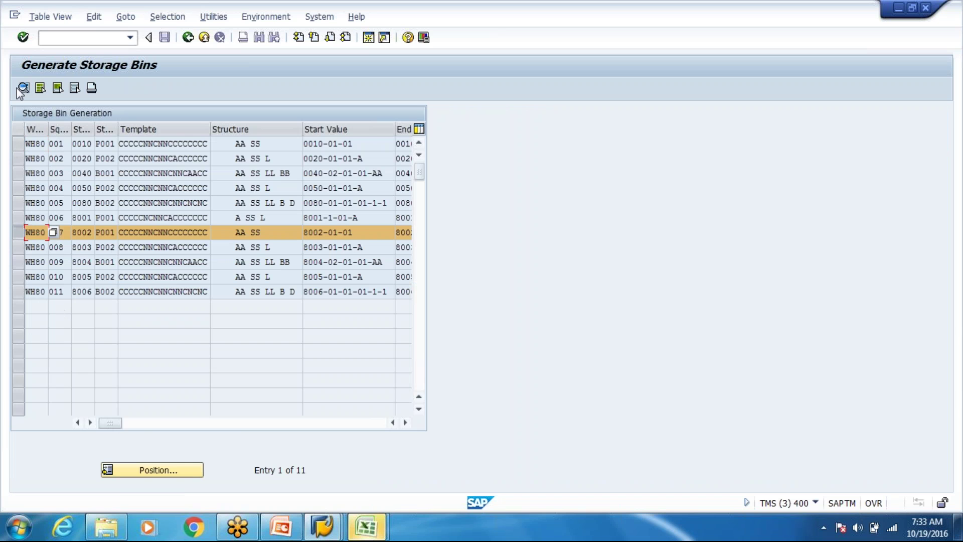
click(25, 90)
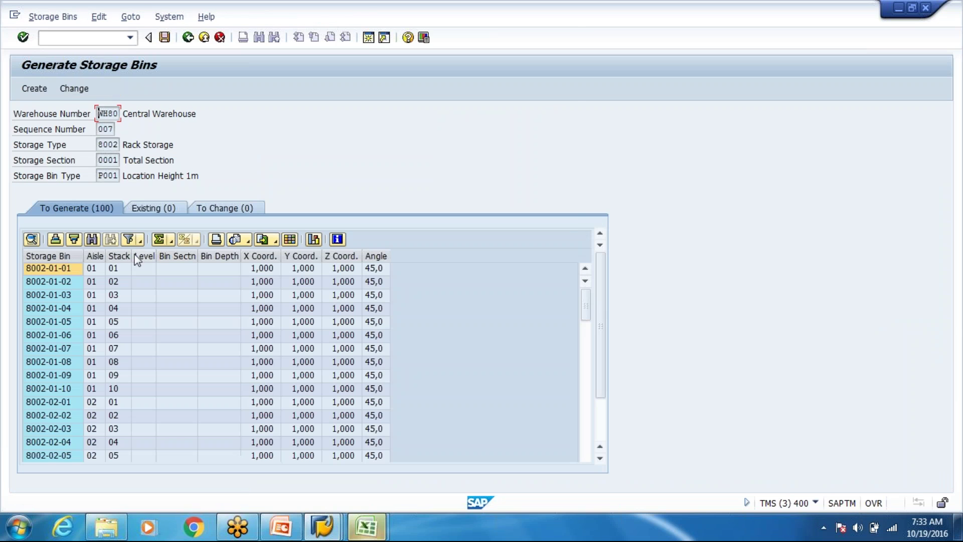
click(39, 90)
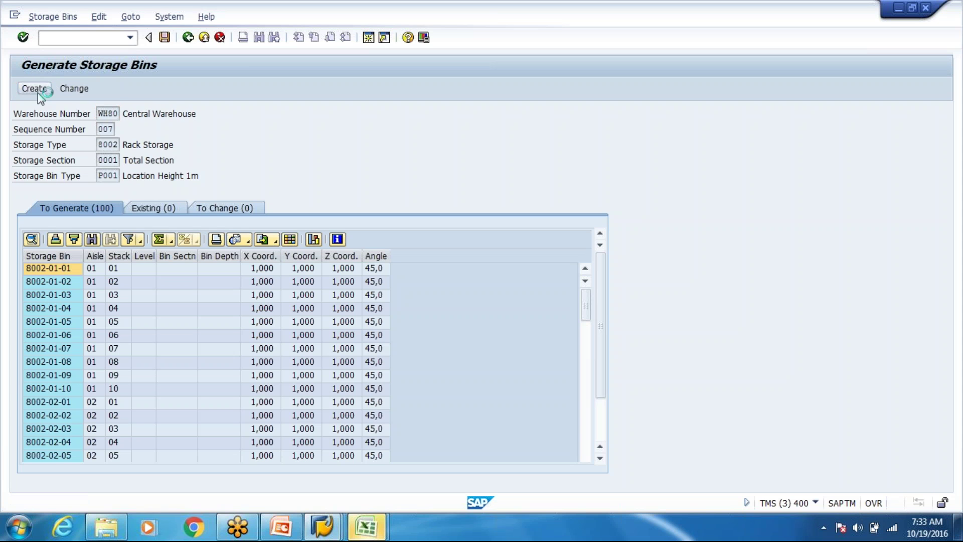
click(195, 275)
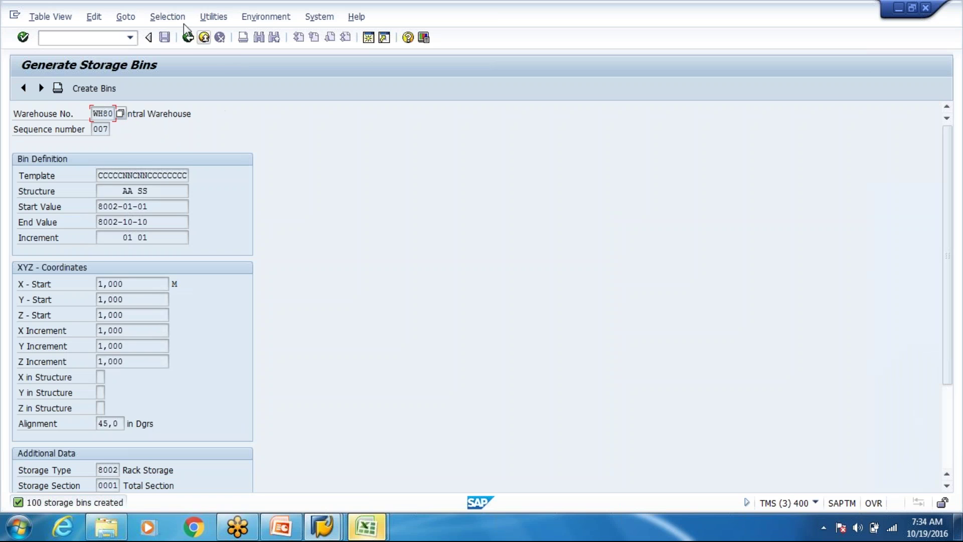
Generate the 500 bins for sequence 008, storage type 8003.
click(189, 38)
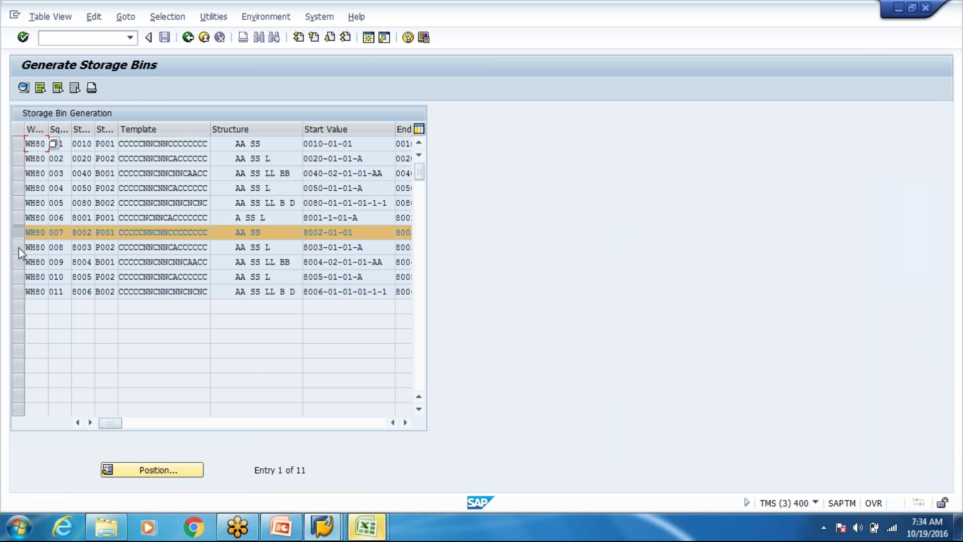
click(16, 251)
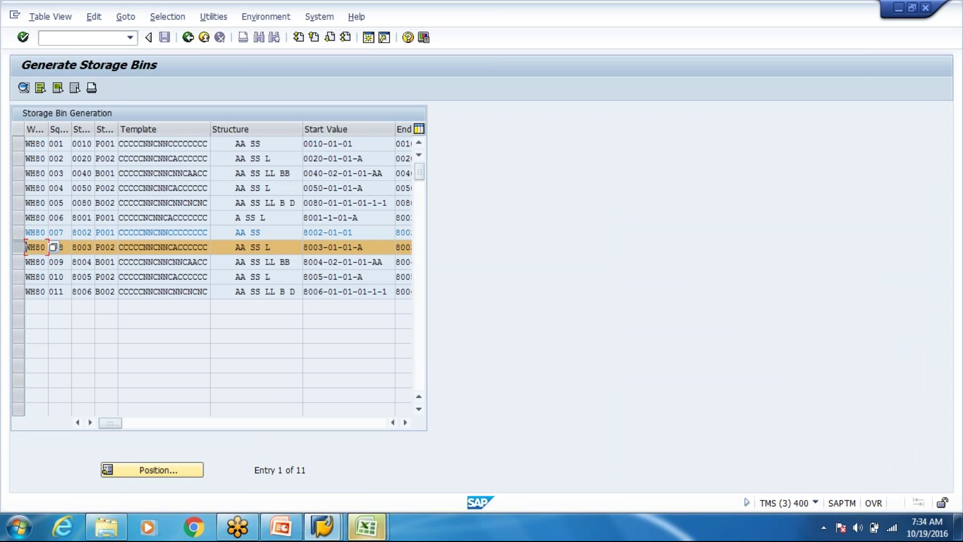
click(23, 88)
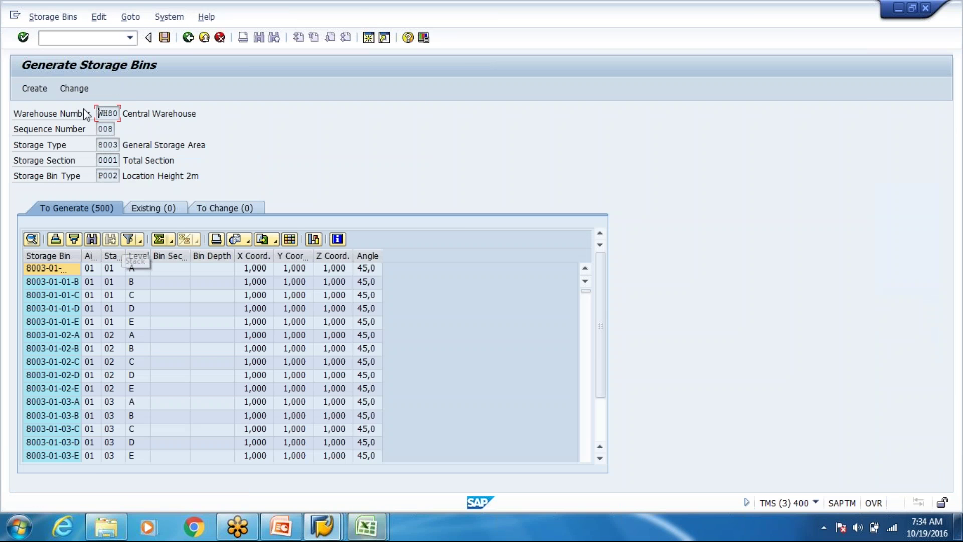
click(34, 89)
key(Return)
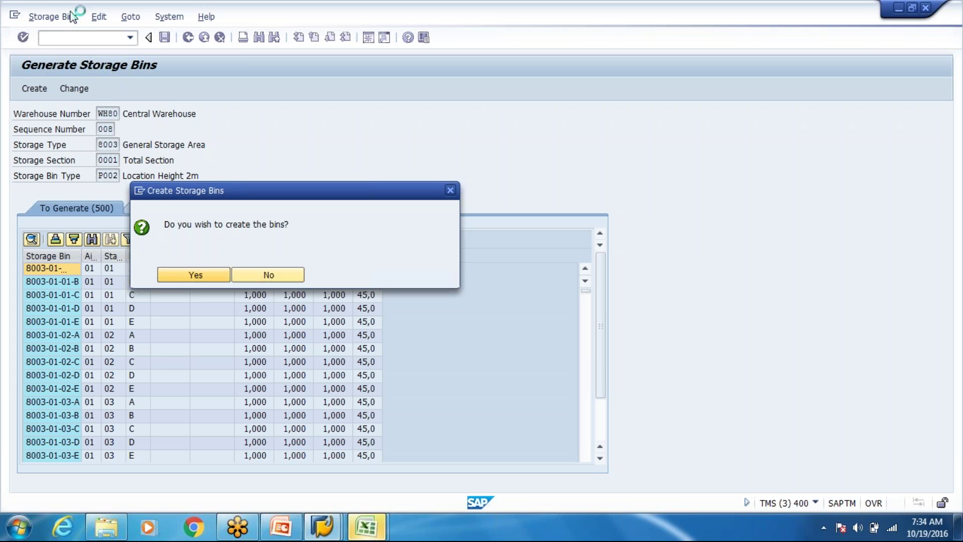
Generate the 1400 bins for sequence 009, storage type 8004, and return to the list.
click(187, 37)
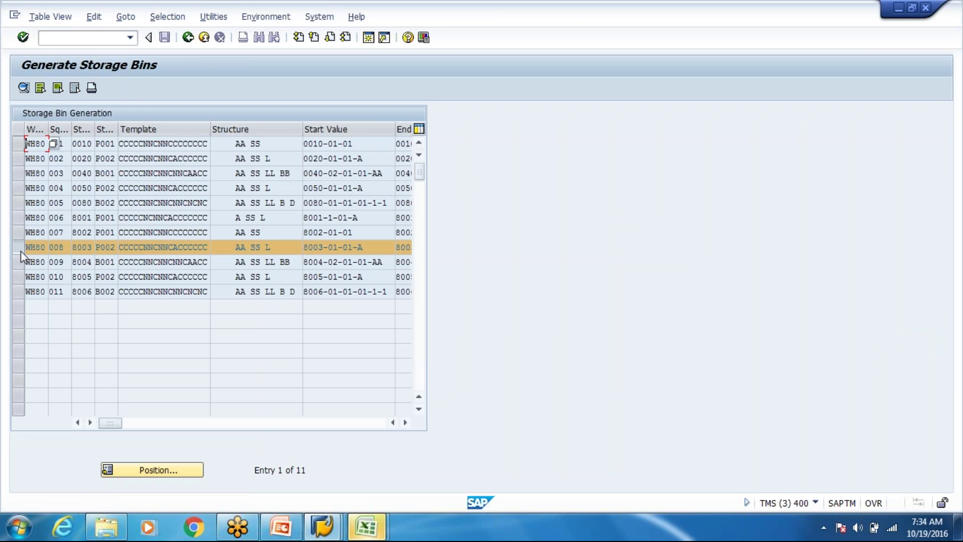
click(26, 261)
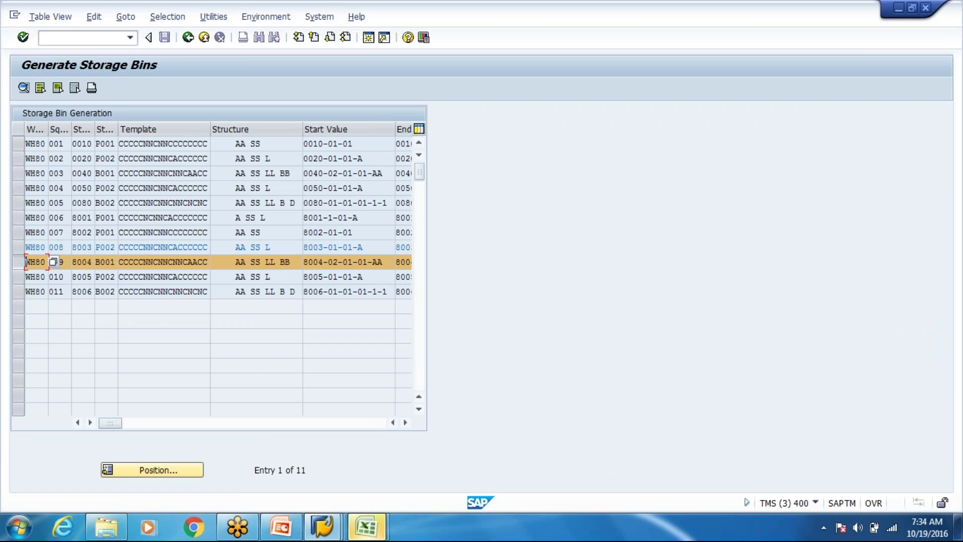
click(24, 89)
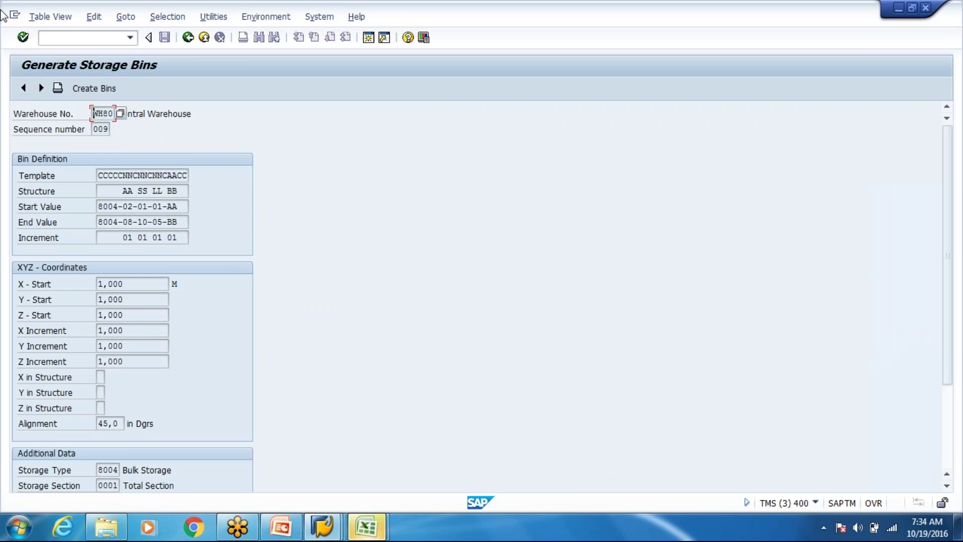
click(94, 88)
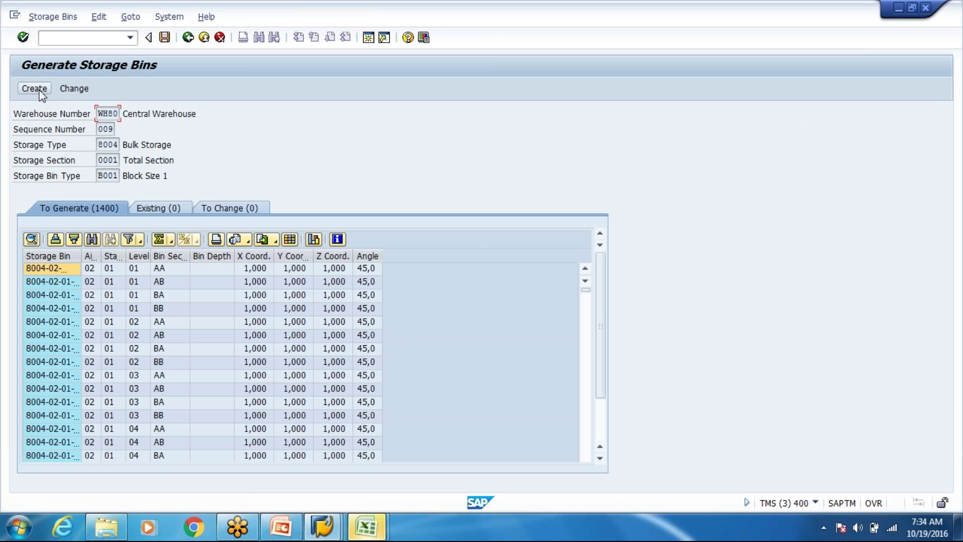
click(35, 89)
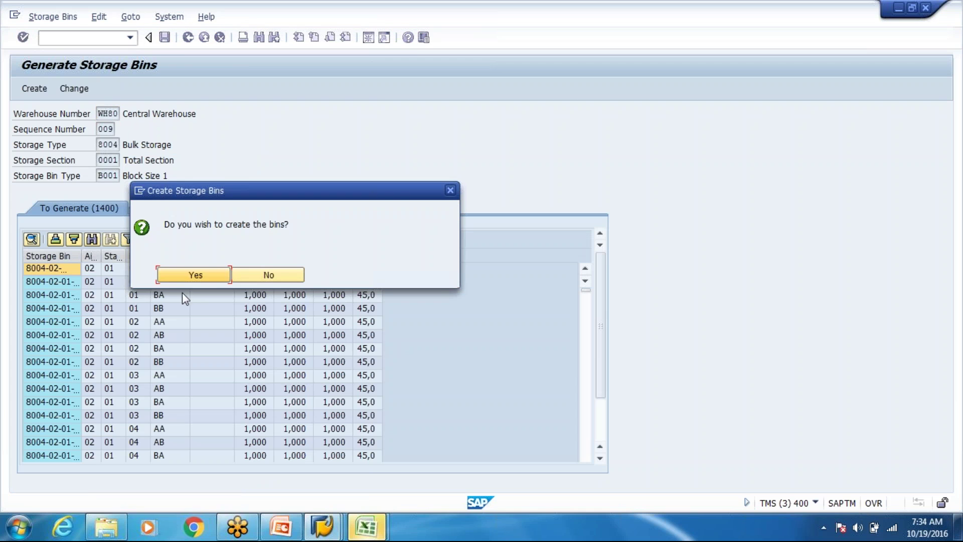
click(176, 277)
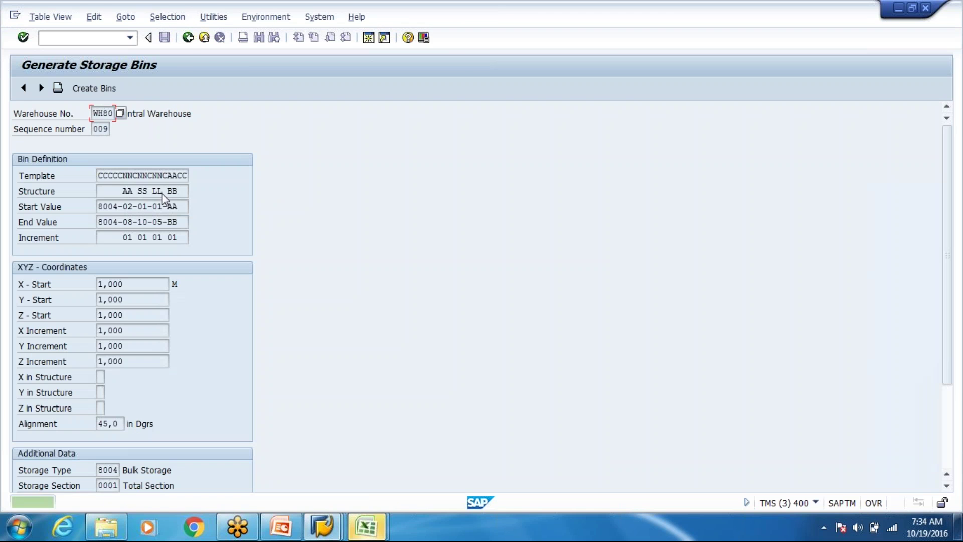
click(188, 37)
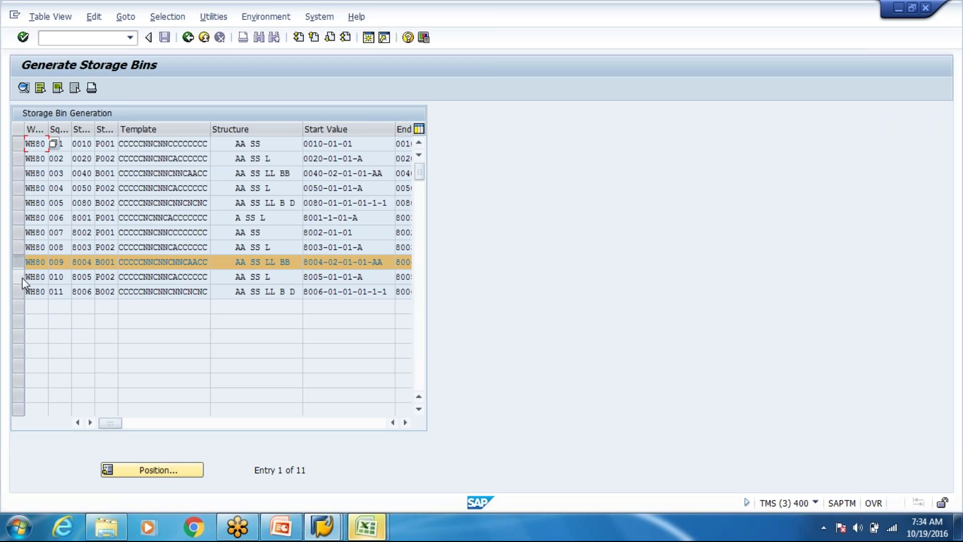
Generate the 500 bins for sequence 010, storage type 8005, and return to the list.
click(20, 277)
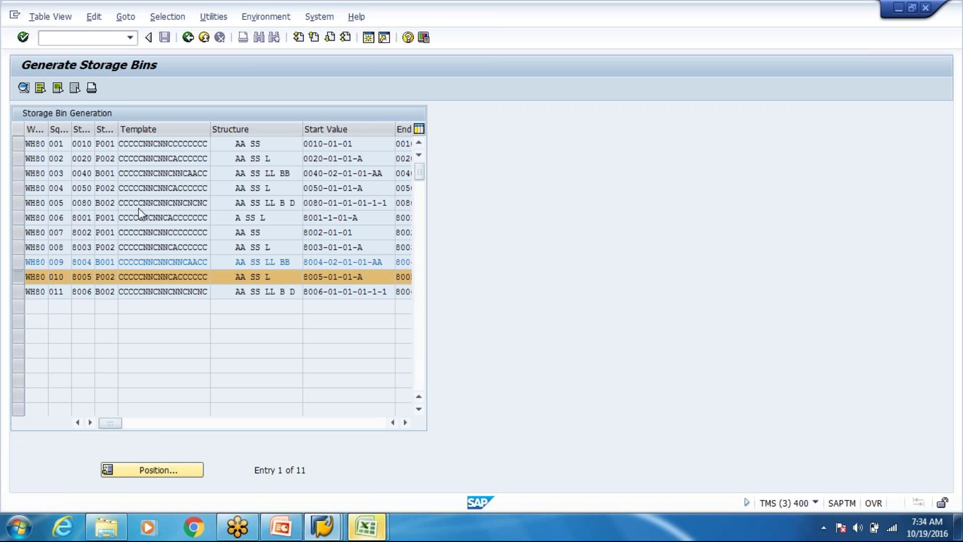
key(F2)
click(91, 88)
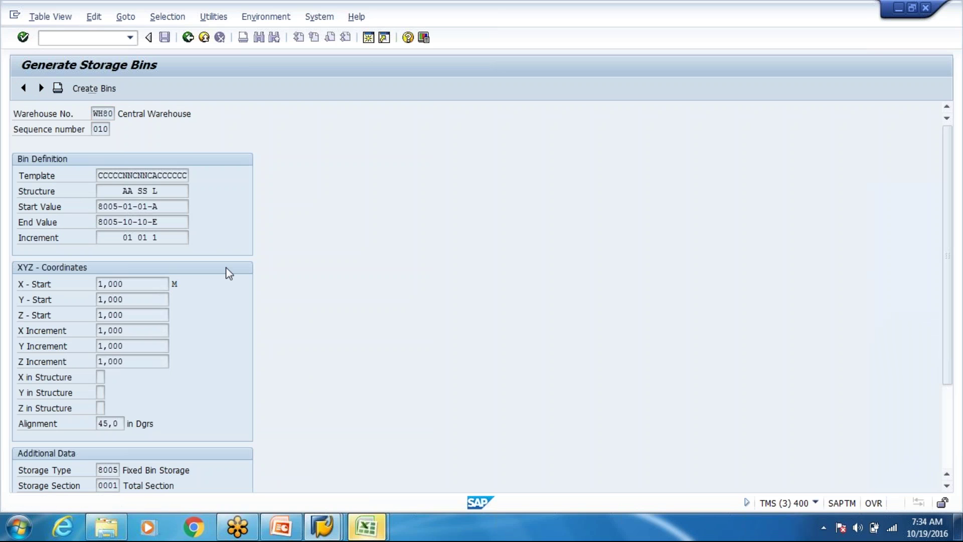
click(43, 93)
click(188, 276)
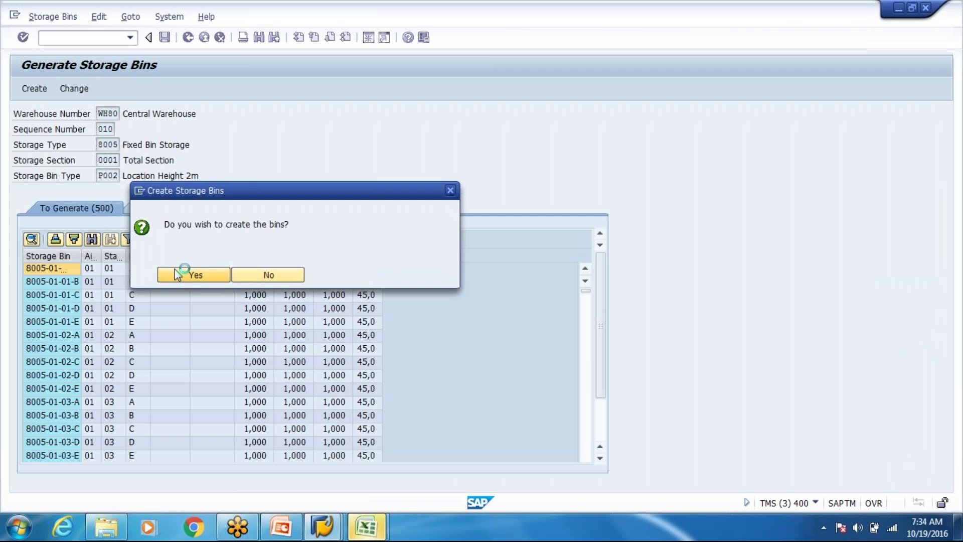
click(188, 38)
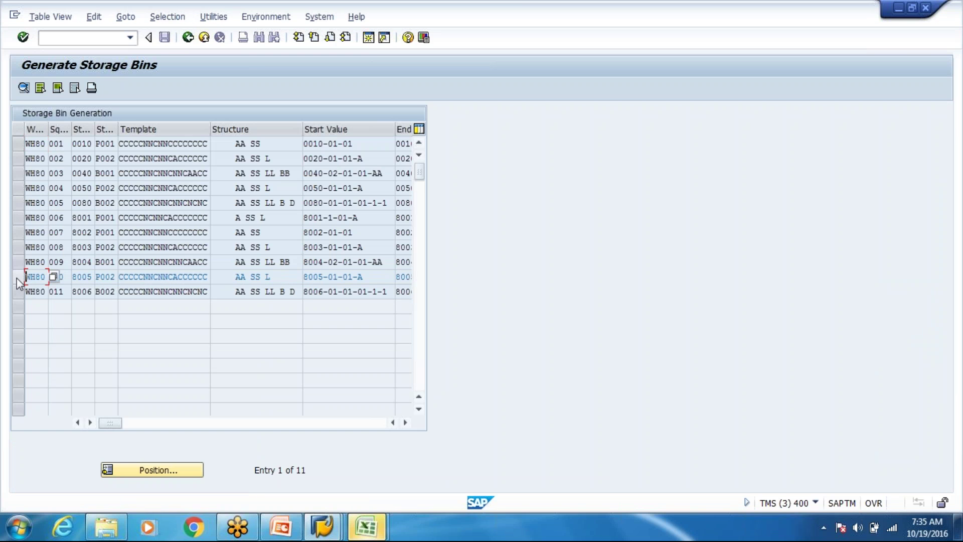
Generate the 25000 Pallet Storage bins for sequence 011, storage type 8006.
click(19, 292)
click(23, 89)
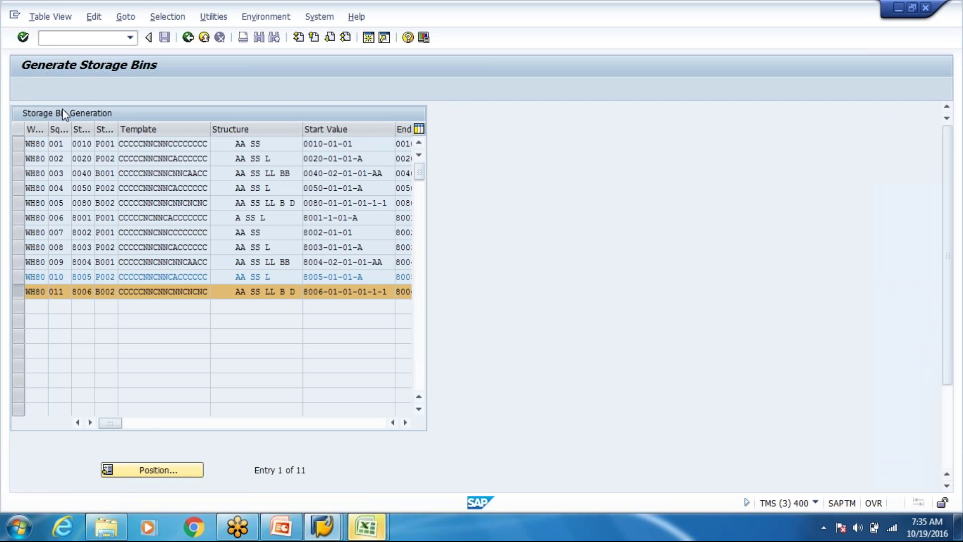
click(94, 90)
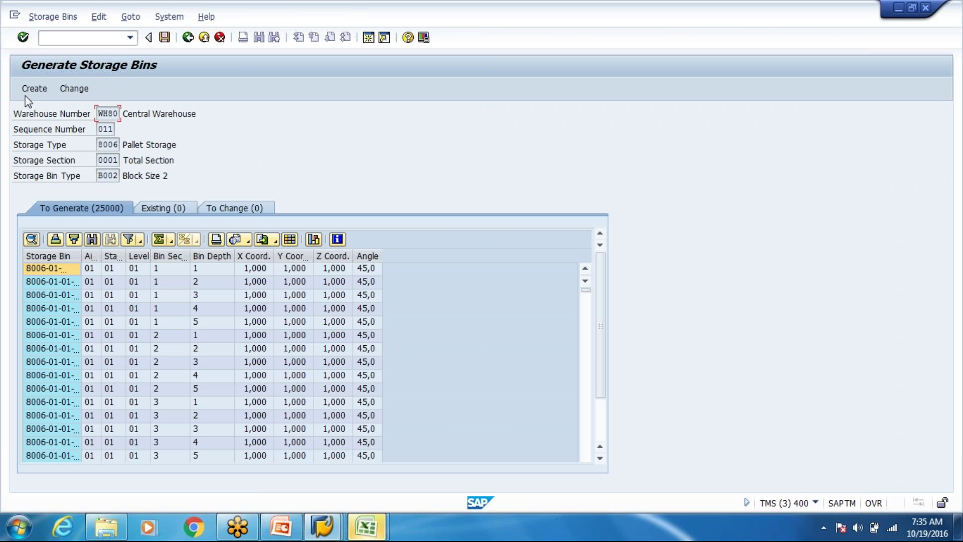
click(33, 89)
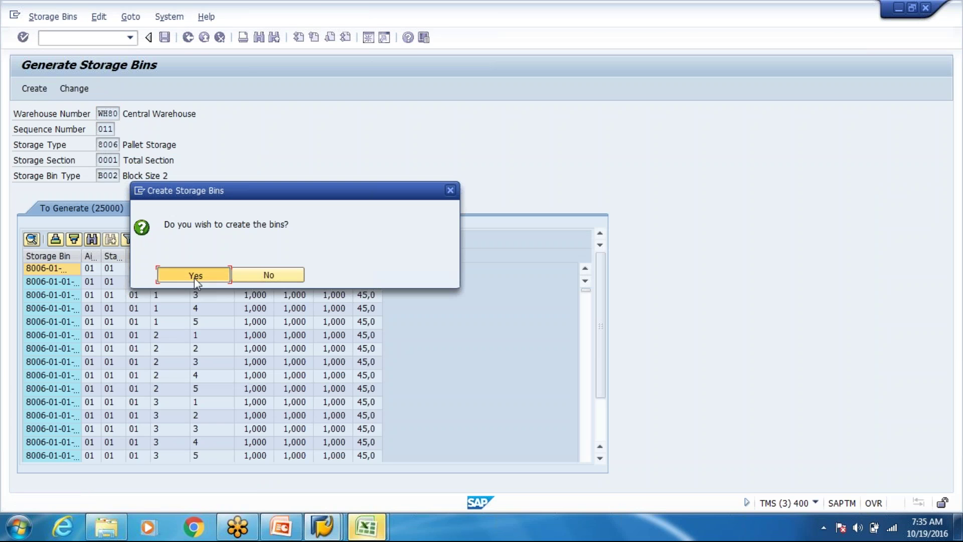
click(197, 279)
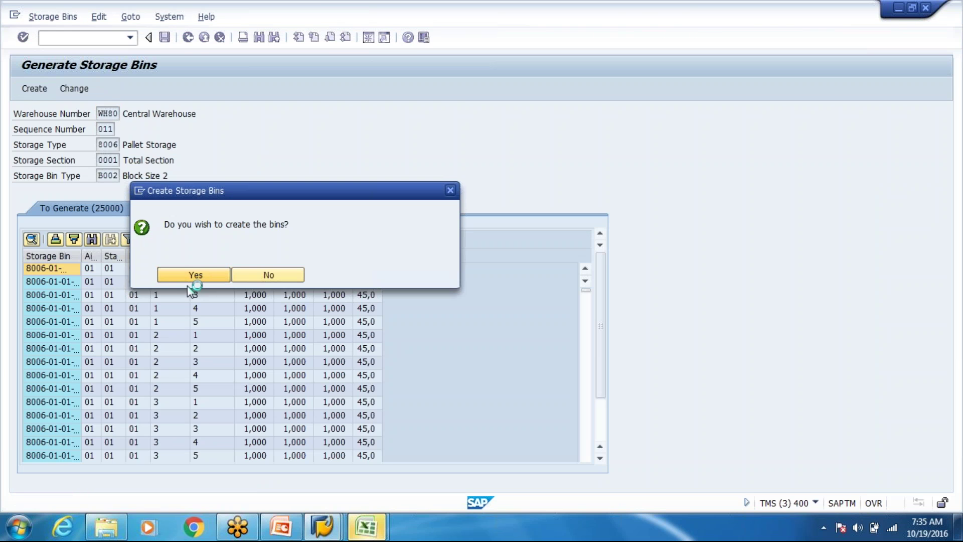
mouse_move(285, 531)
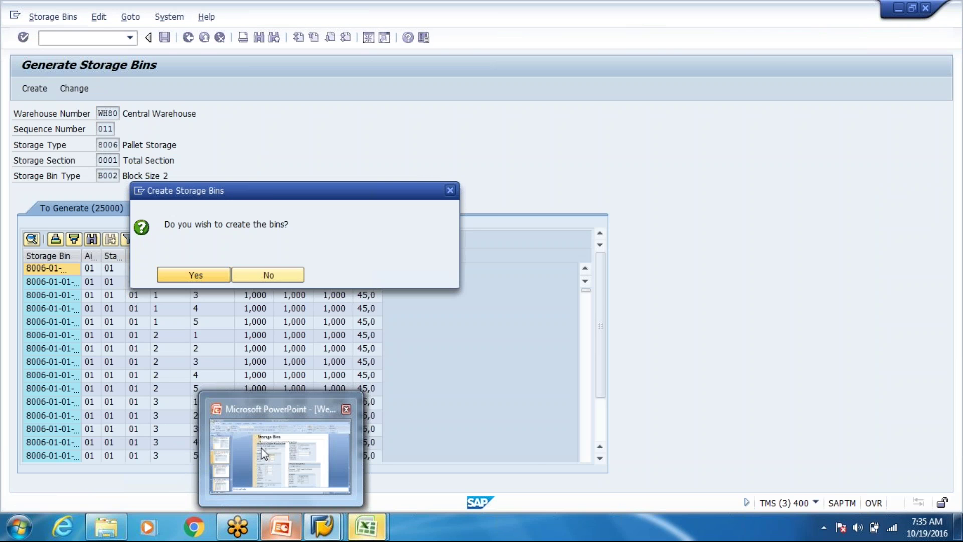
Show slide 44, Activity Areas, in the Week 1 deck while checking SAP's bin creation.
click(264, 454)
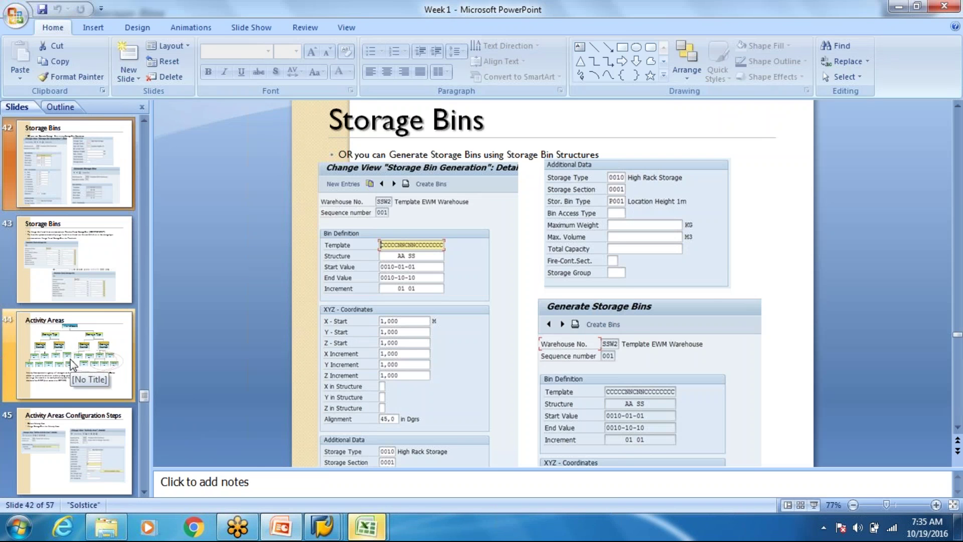
click(73, 363)
key(alt+Tab)
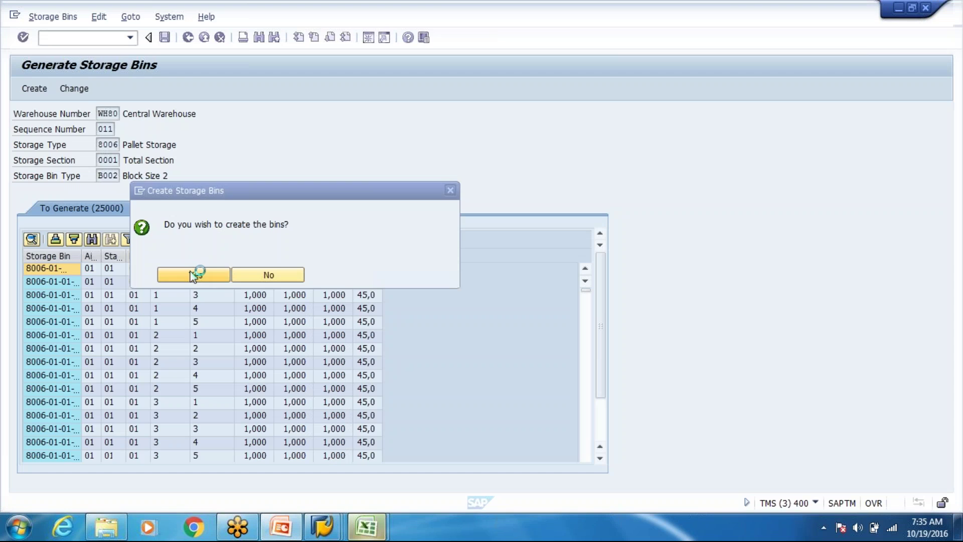
key(alt+Tab)
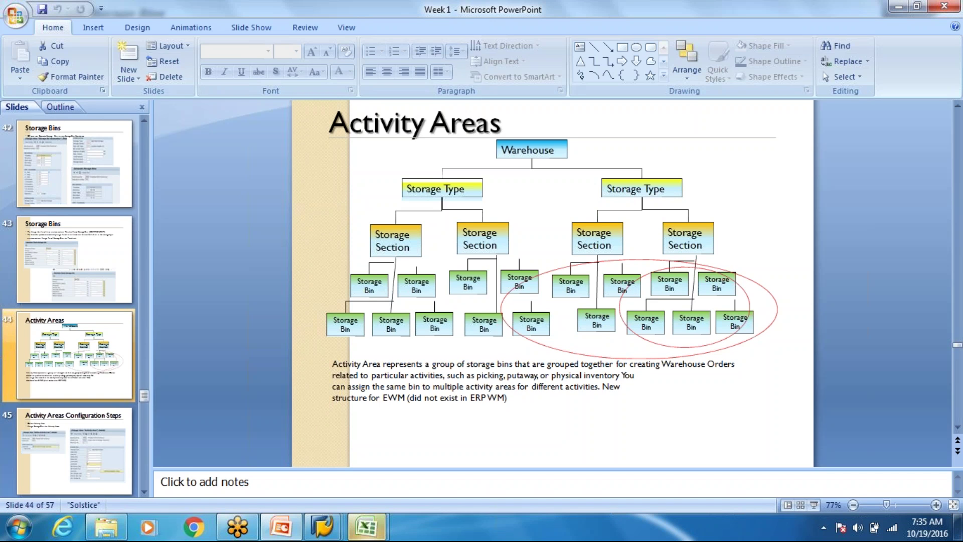
key(alt+Tab)
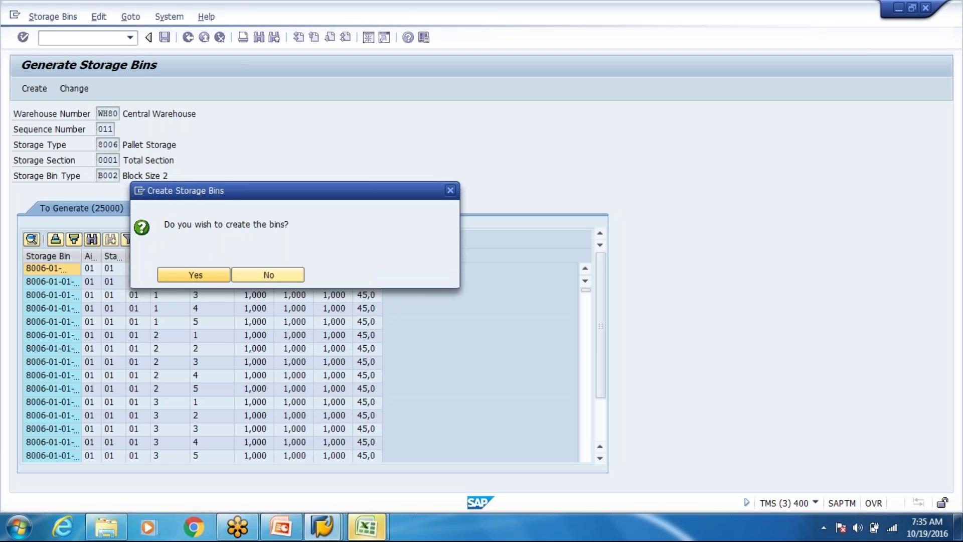
key(alt+Tab)
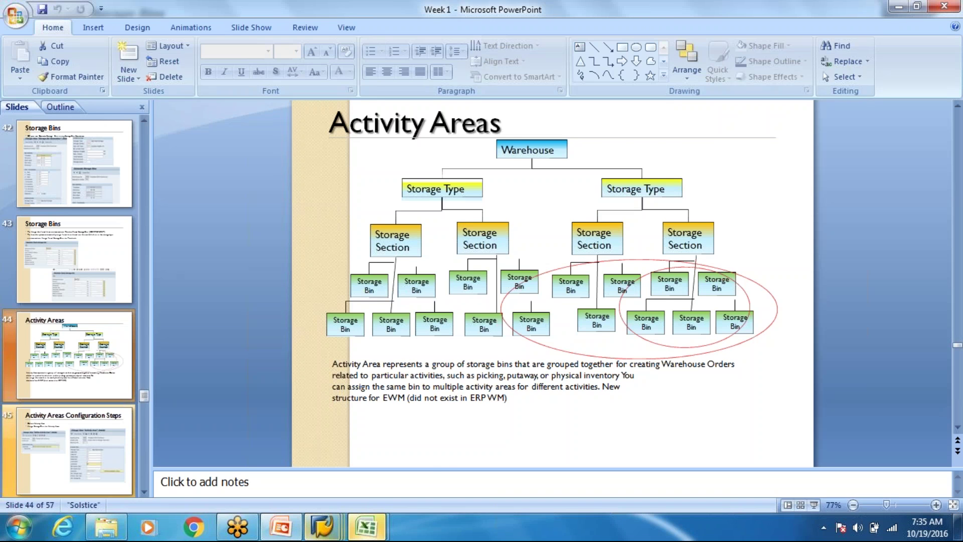
key(alt+Tab)
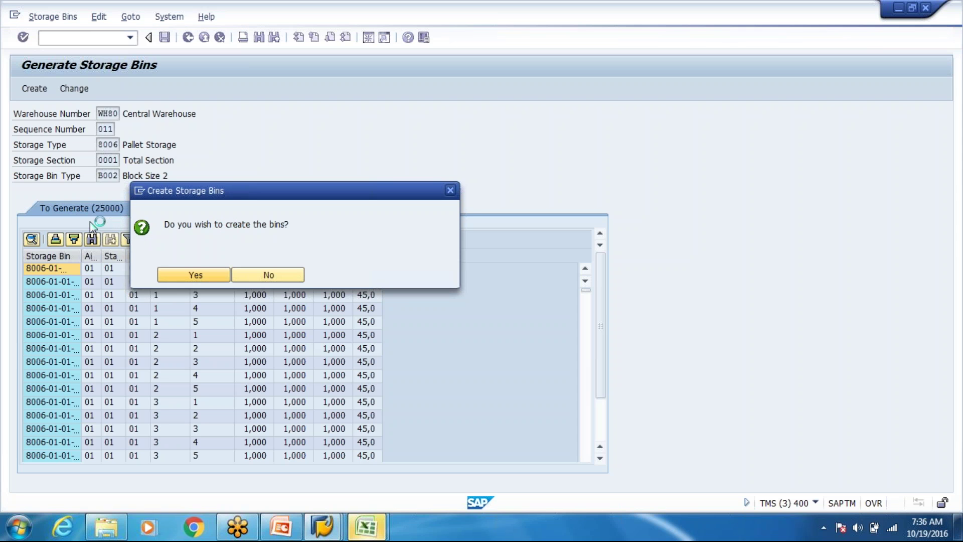
key(alt+Tab)
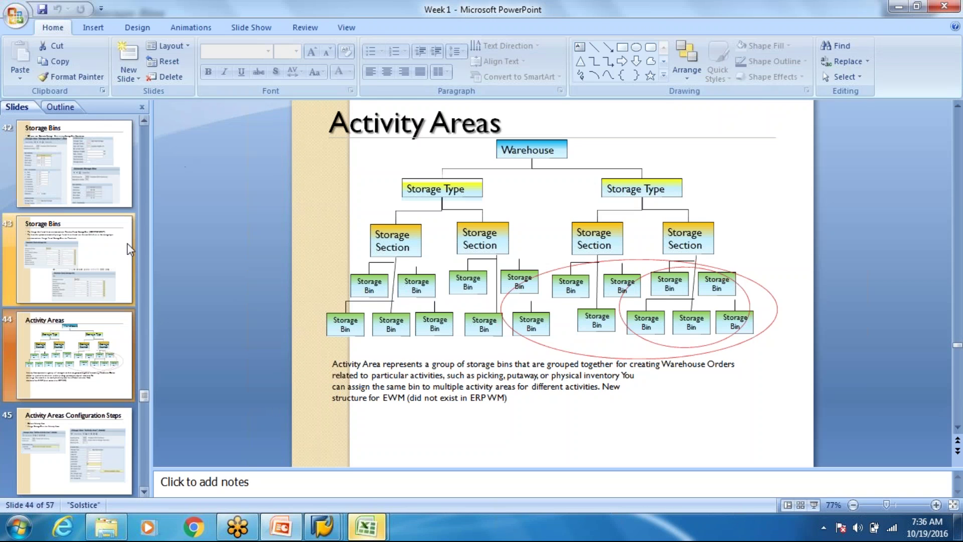
Move to slide 43, Storage Bins, and dismiss the confirmation window's options.
click(131, 259)
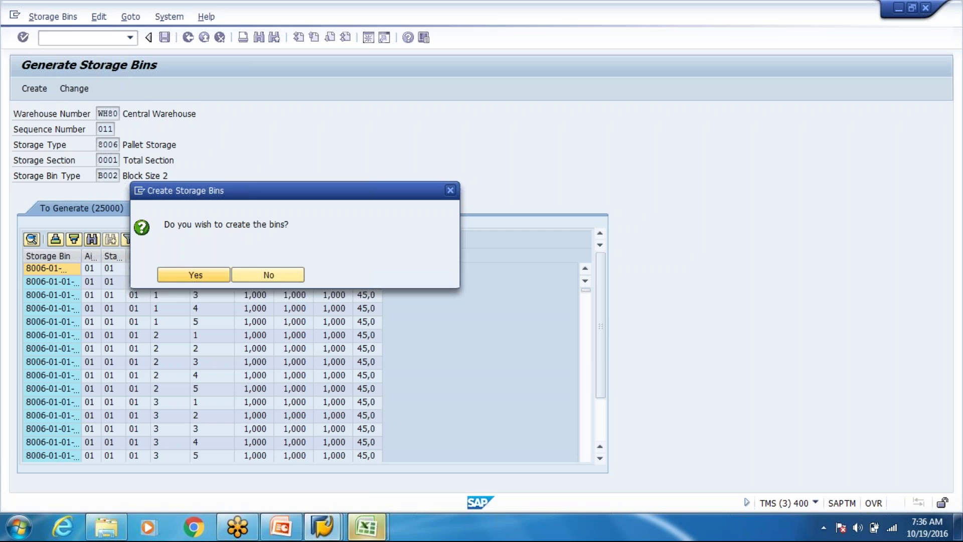
click(140, 191)
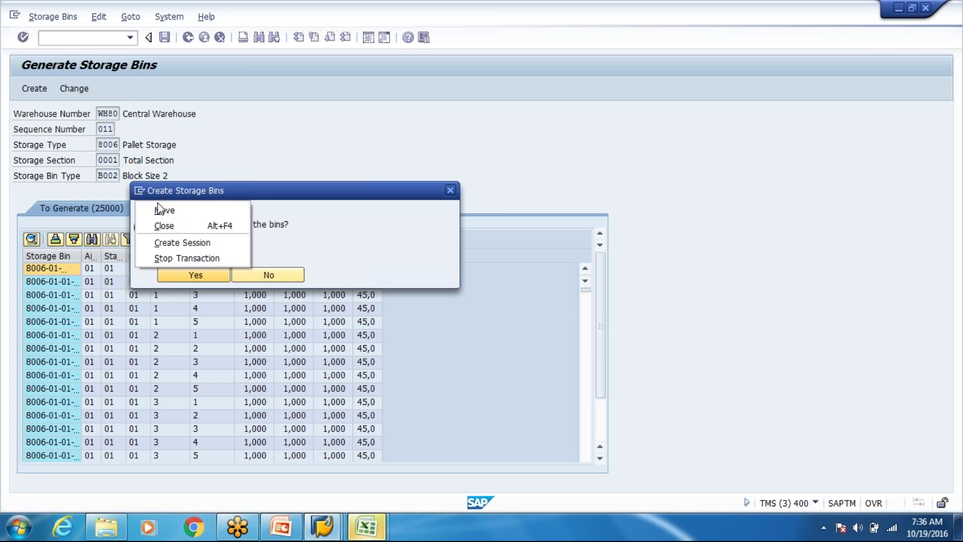
click(187, 243)
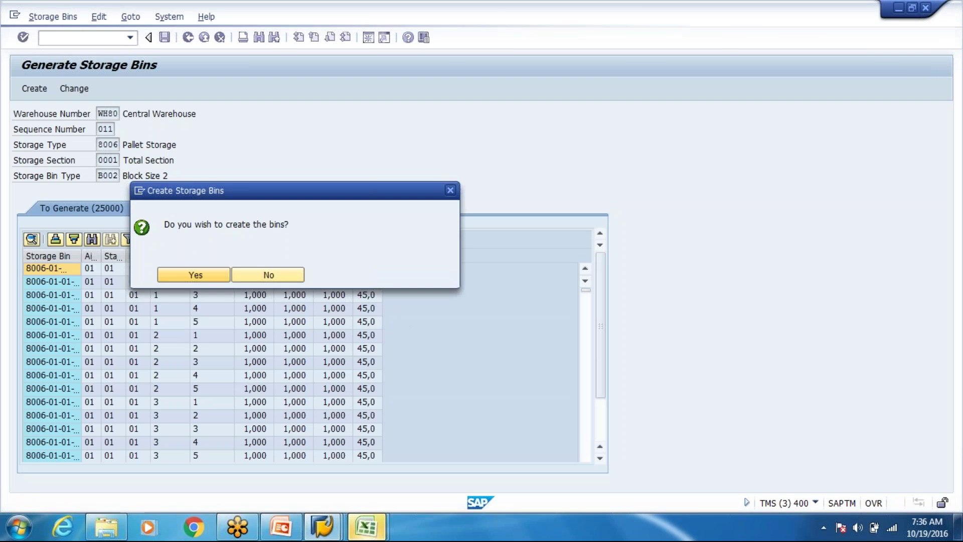
click(362, 525)
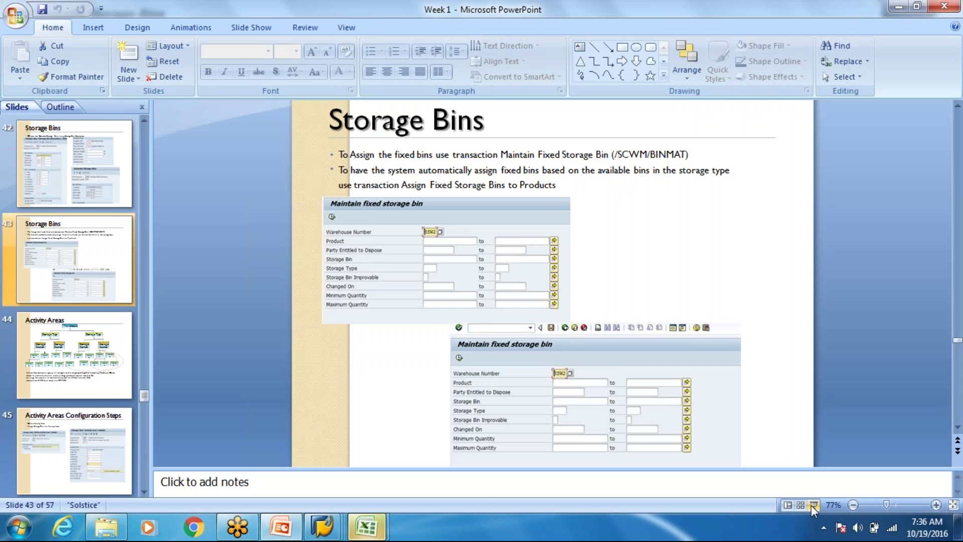
Start the slide show at Storage Bins and advance to the Activity Areas slide.
click(815, 504)
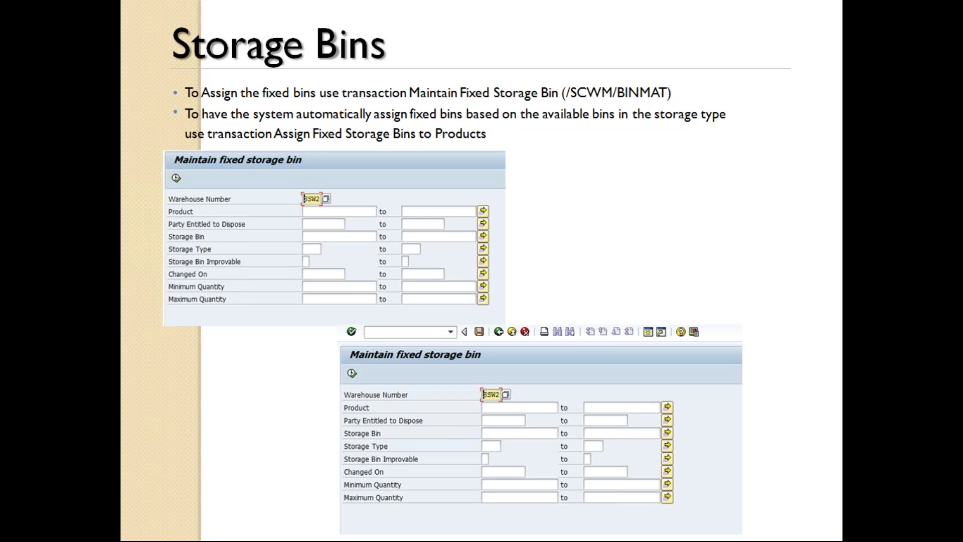
key(Right)
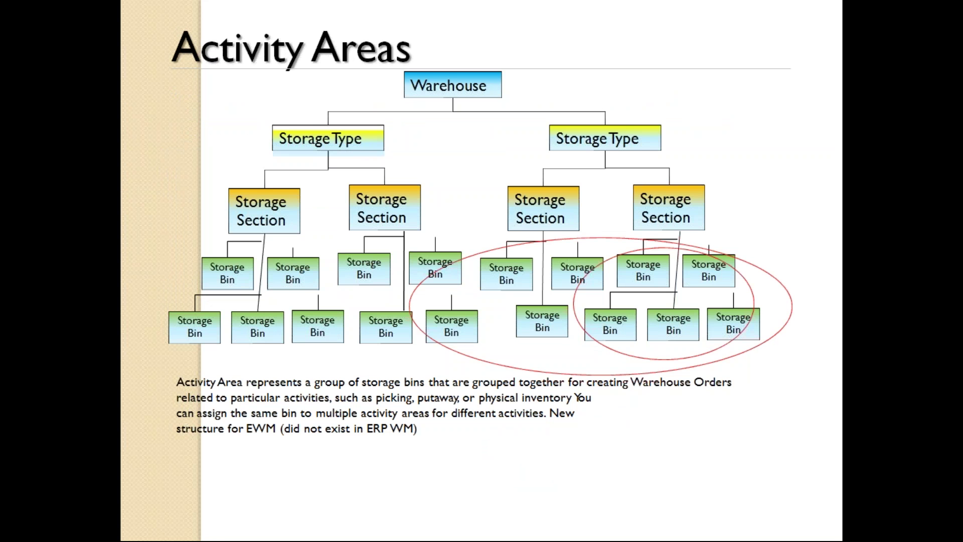
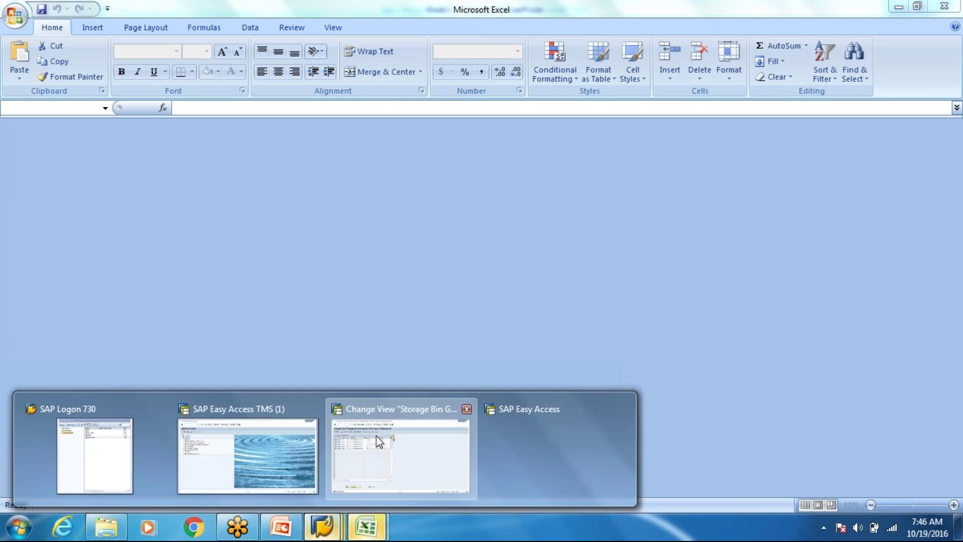
Display all table entries and browse the IMG tree, collapsing Storage Bins and expanding Activity Areas.
key(F3)
key(F3)
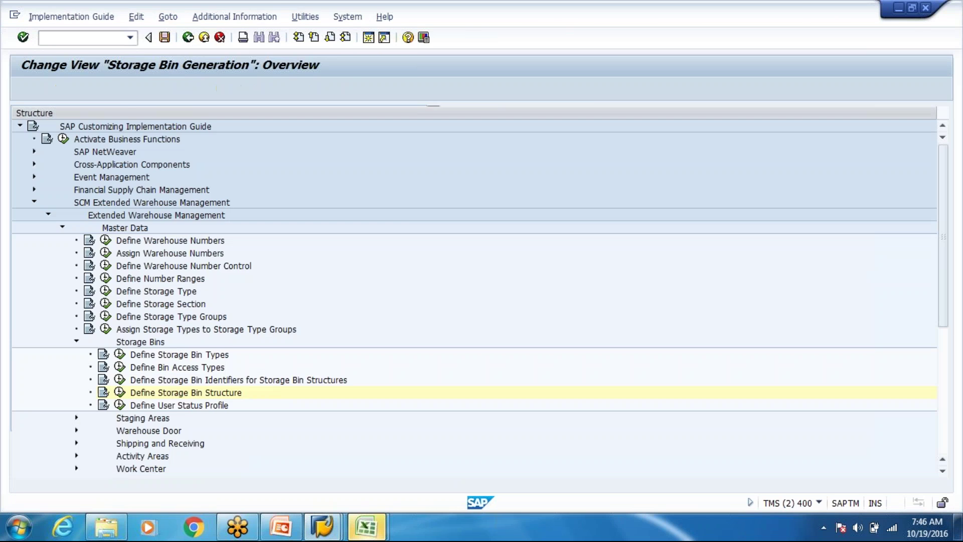
click(76, 342)
click(133, 292)
scroll(137, 278, down, 2)
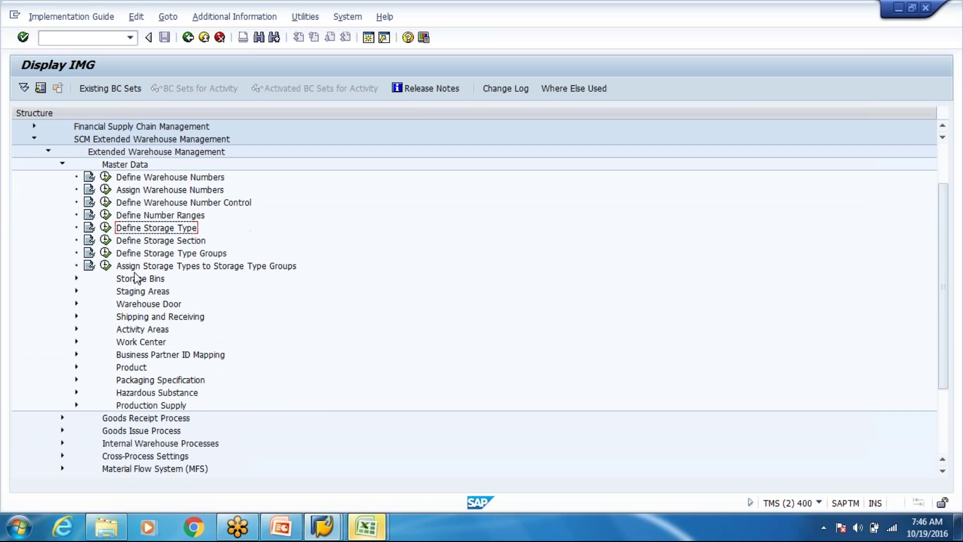
click(76, 329)
click(120, 354)
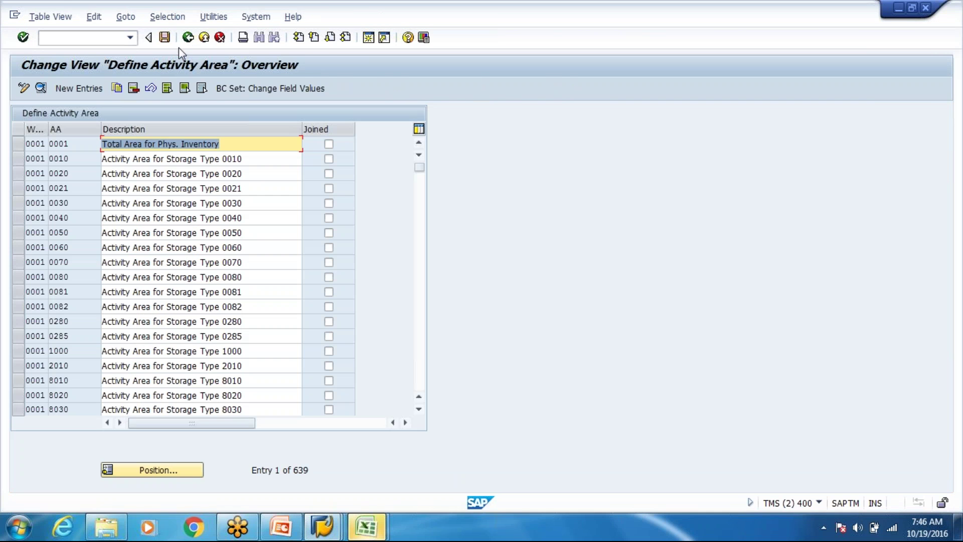
Open the Define Activities table from Activity Areas > Activities, then switch to the Excel layout worksheet.
click(188, 37)
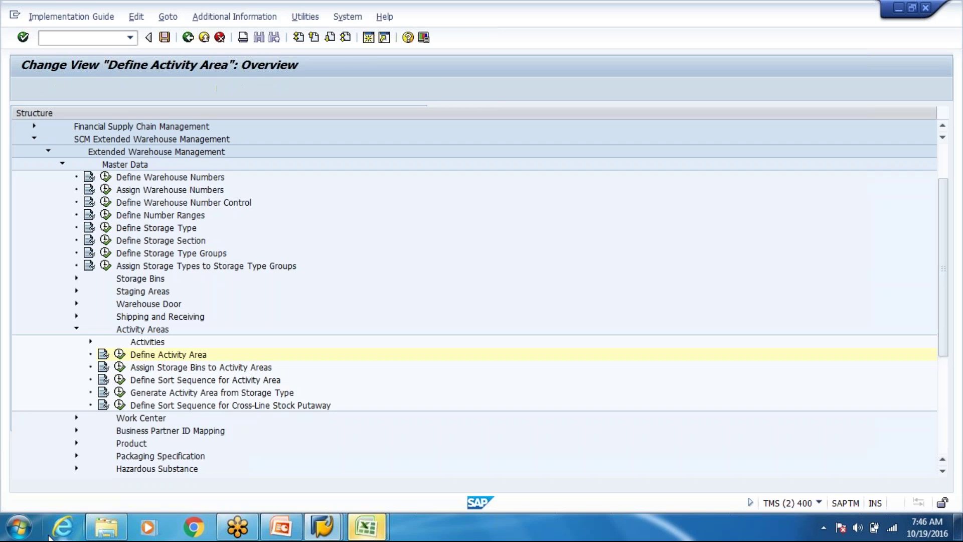
click(90, 342)
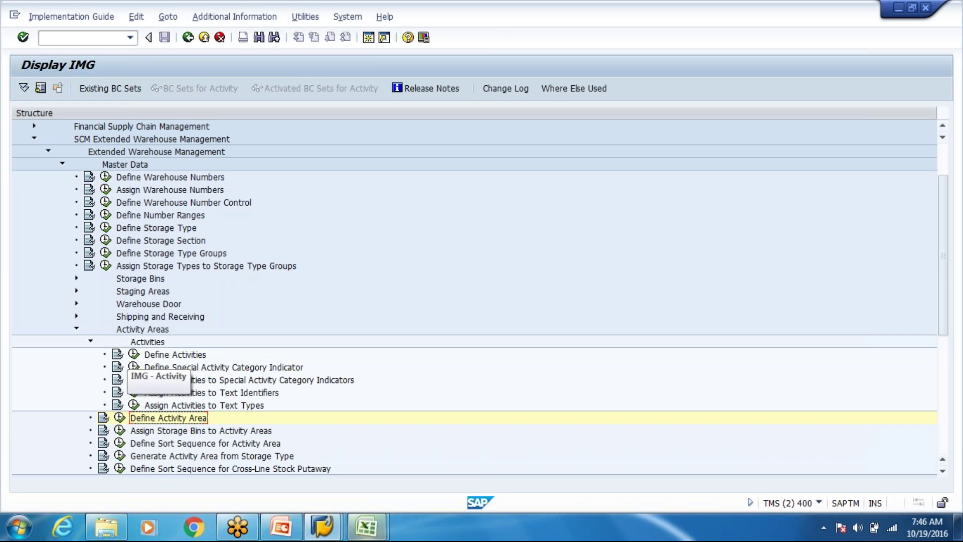
click(138, 351)
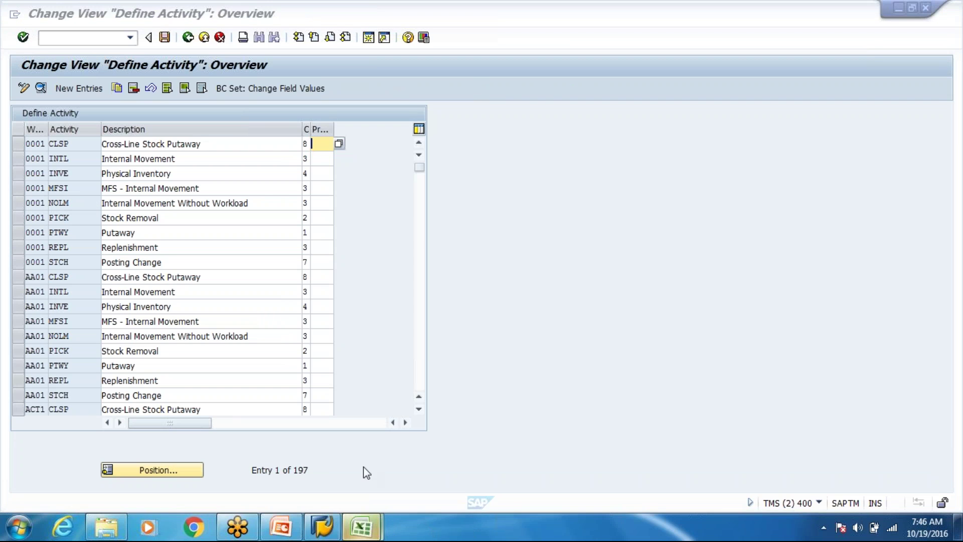
right_click(377, 533)
click(457, 526)
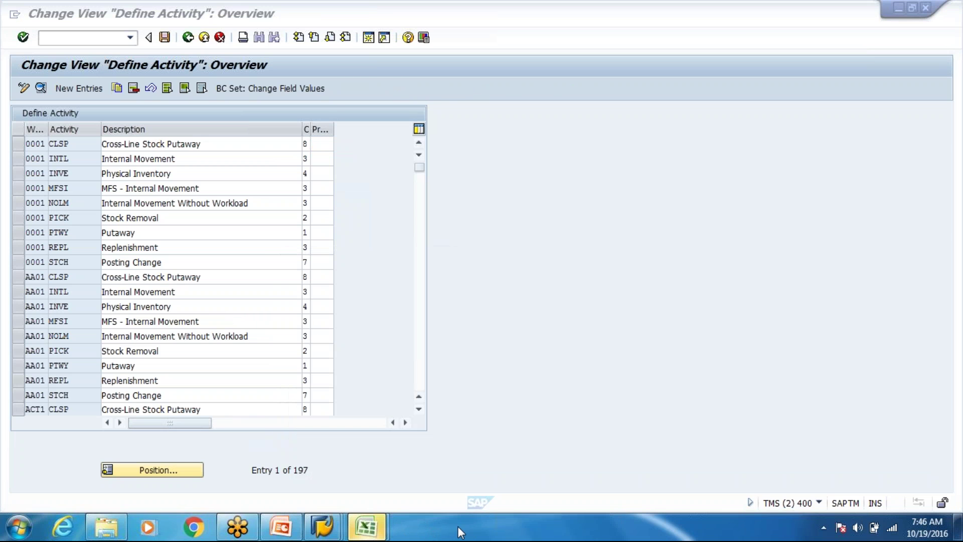
key(alt+Tab)
key(alt+Tab)
key(alt+Tab)
key(alt+Tab)
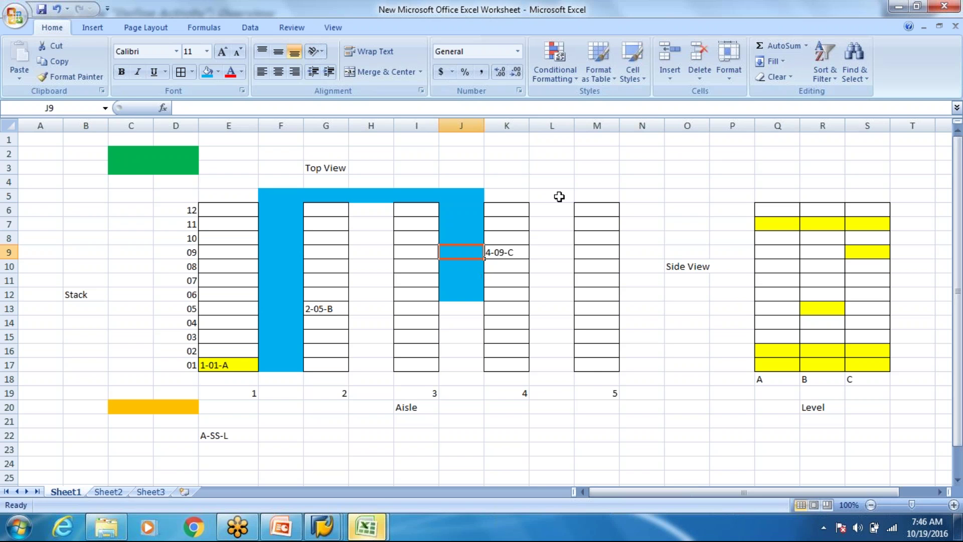
drag(557, 209, 576, 290)
drag(561, 233, 355, 365)
click(506, 385)
drag(357, 210, 381, 351)
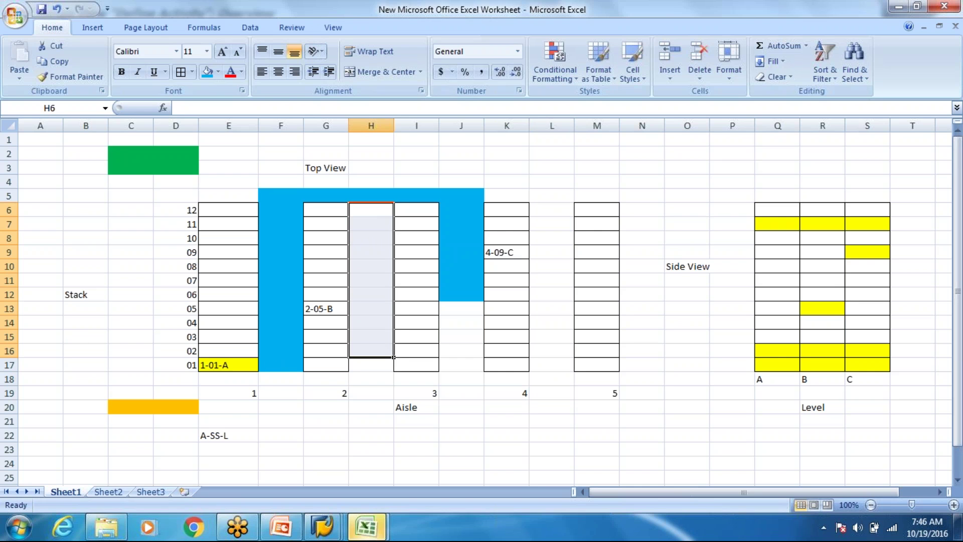
drag(271, 380, 286, 204)
click(286, 204)
drag(276, 356, 280, 266)
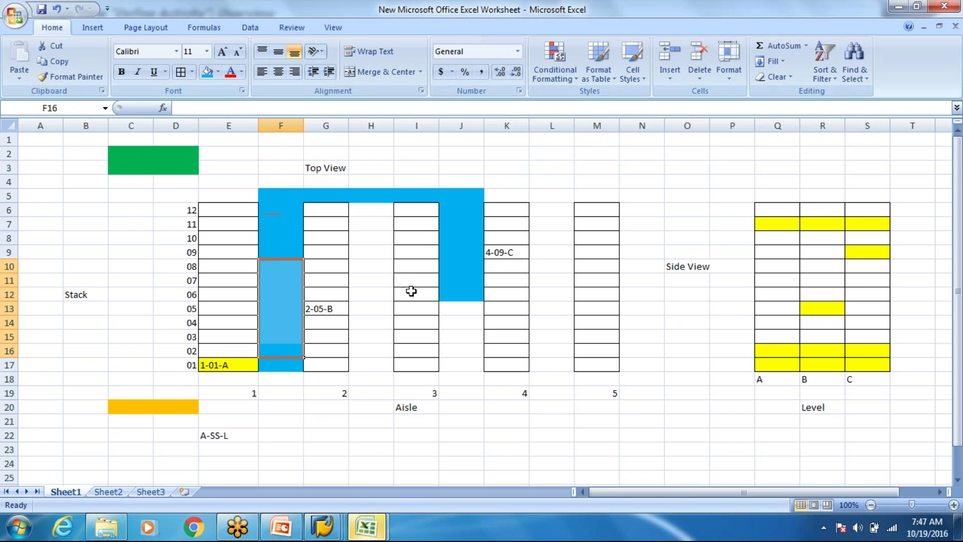
drag(637, 294, 552, 366)
drag(589, 223, 597, 280)
drag(415, 222, 276, 211)
click(309, 246)
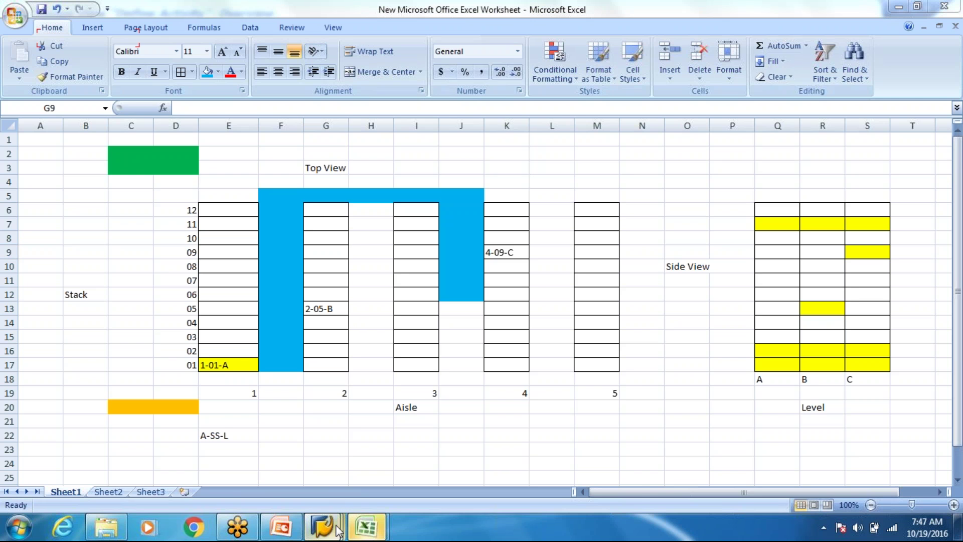
mouse_move(331, 530)
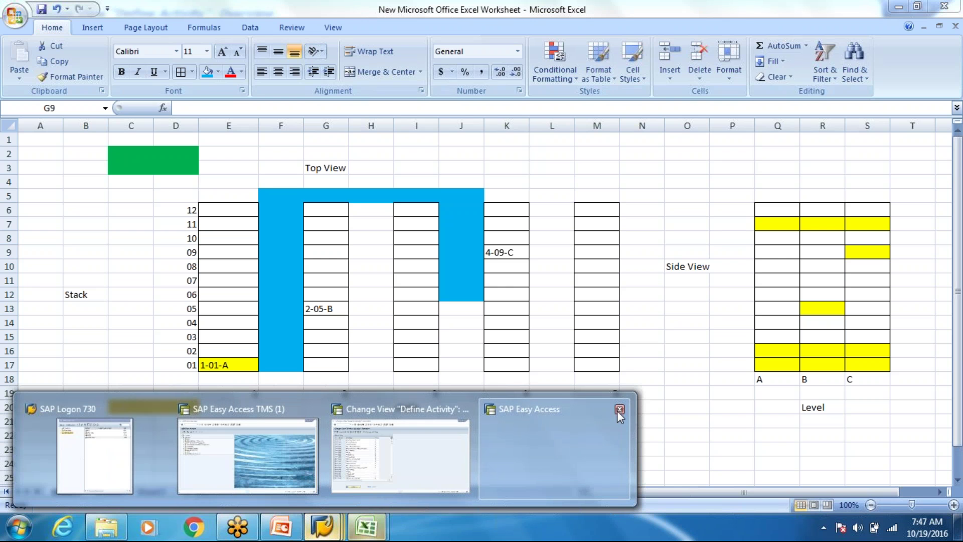
Review the activities INTL, INVE, MFSI, PICK, REPL and STCH in the Define Activity table.
click(620, 410)
click(525, 439)
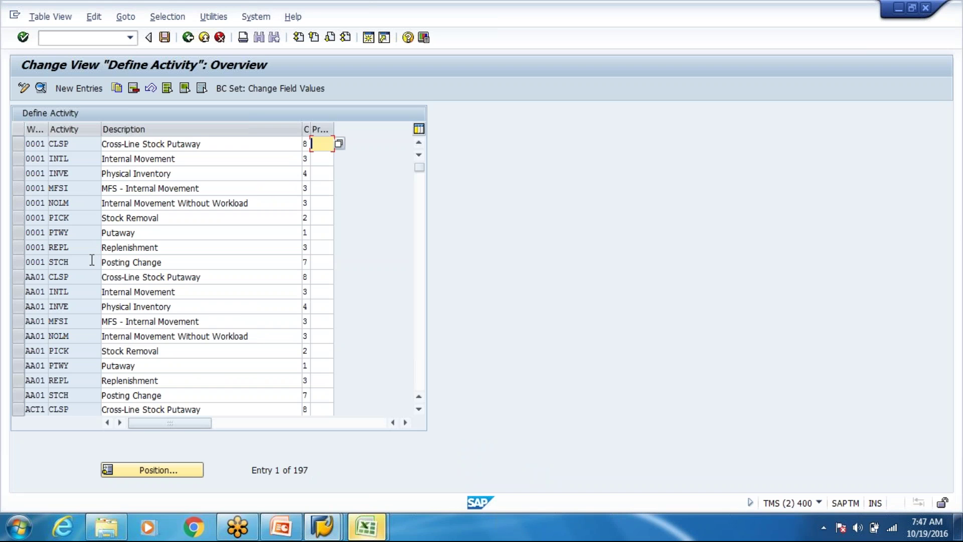
click(88, 218)
click(87, 173)
click(86, 160)
click(86, 175)
click(83, 189)
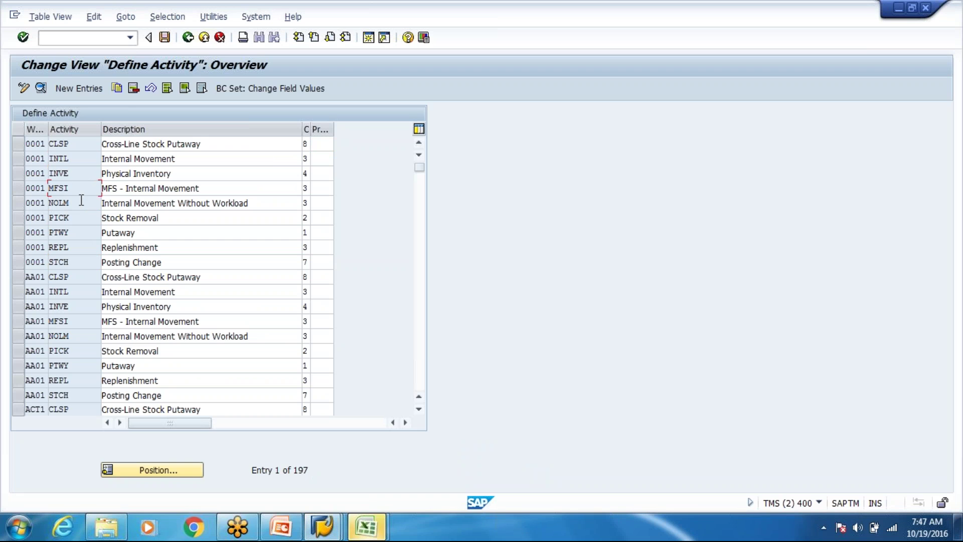
click(83, 218)
click(75, 248)
click(75, 258)
Return to the IMG tree, open Define Activity Area and start New Entries.
click(187, 38)
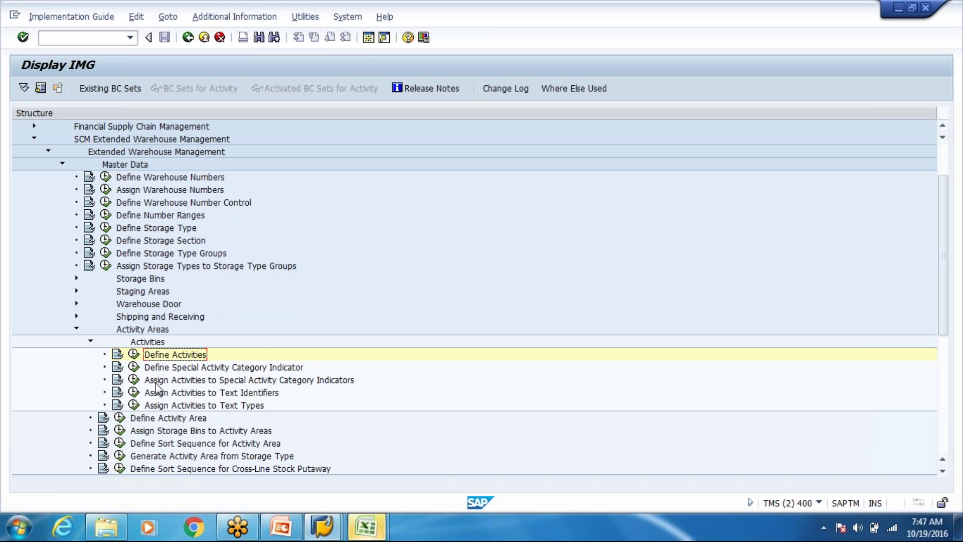
scroll(159, 374, down, 1)
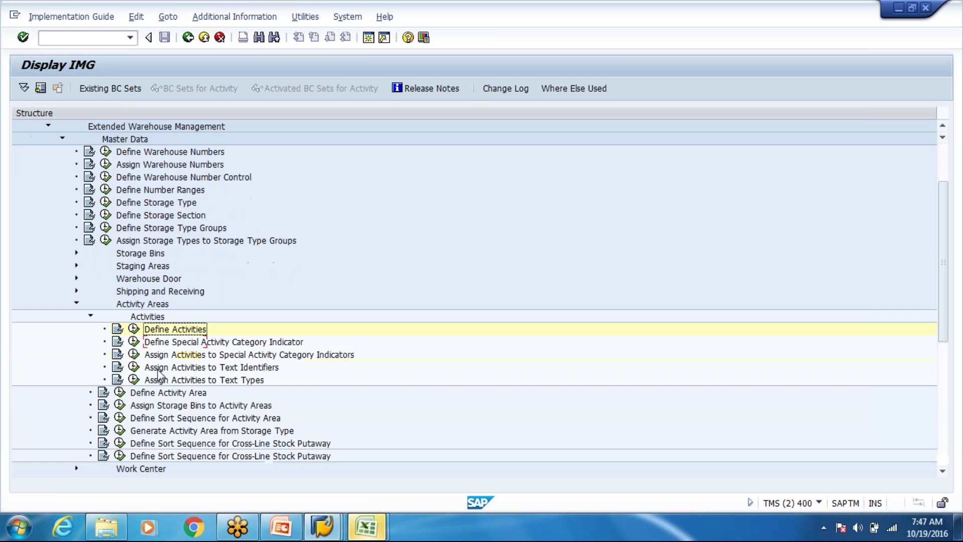
scroll(159, 373, down, 1)
double_click(150, 367)
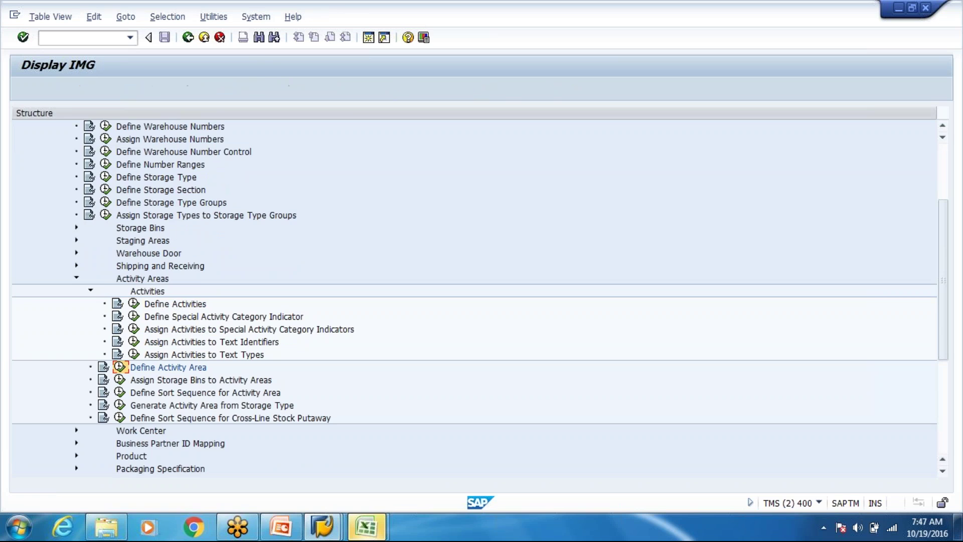
click(79, 89)
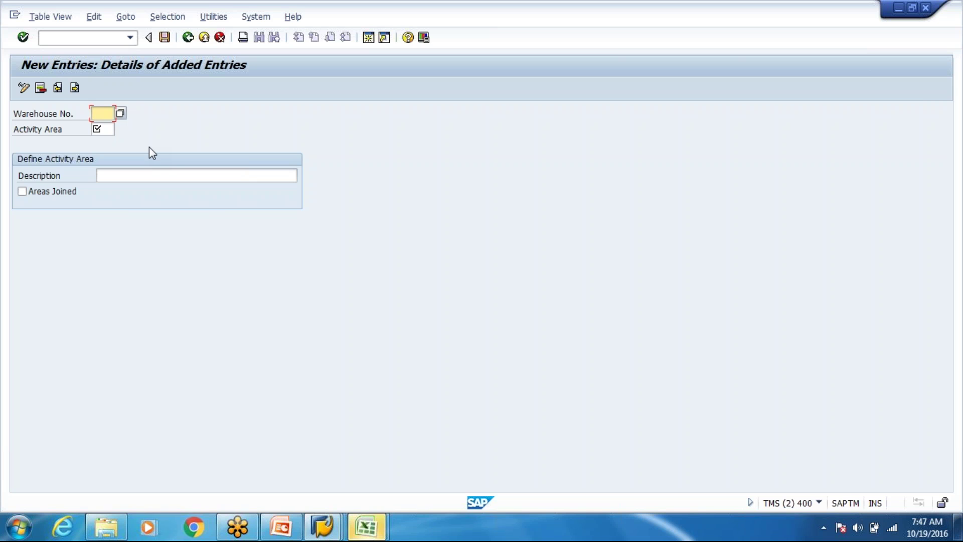
Add activity area 8001 for WH80, described 'Activity Area for Storage Type 8001'.
text(Wh80)
key(Tab)
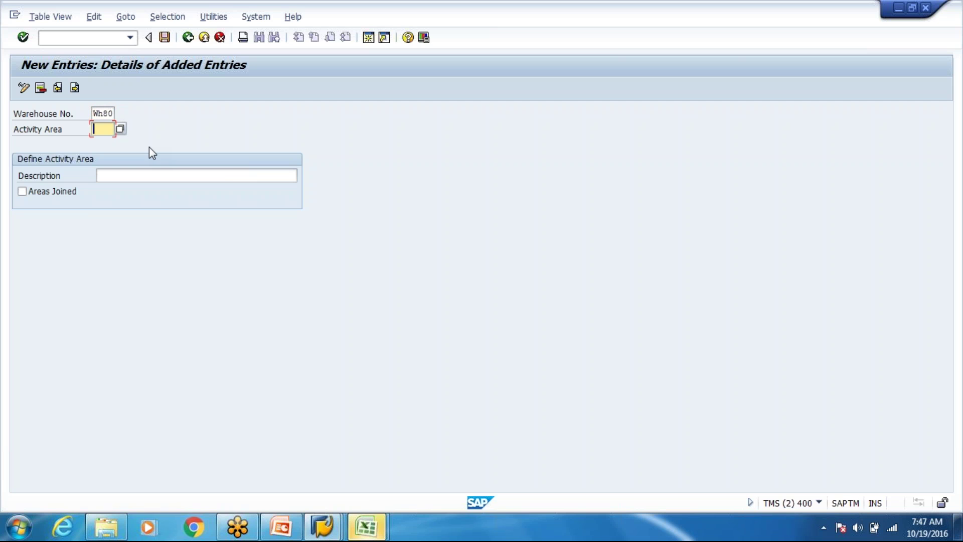
text(800)
key(Tab)
key(shift+Tab)
text(1)
key(Tab)
key(Down)
key(Return)
key(BackSpace)
key(BackSpace)
key(BackSpace)
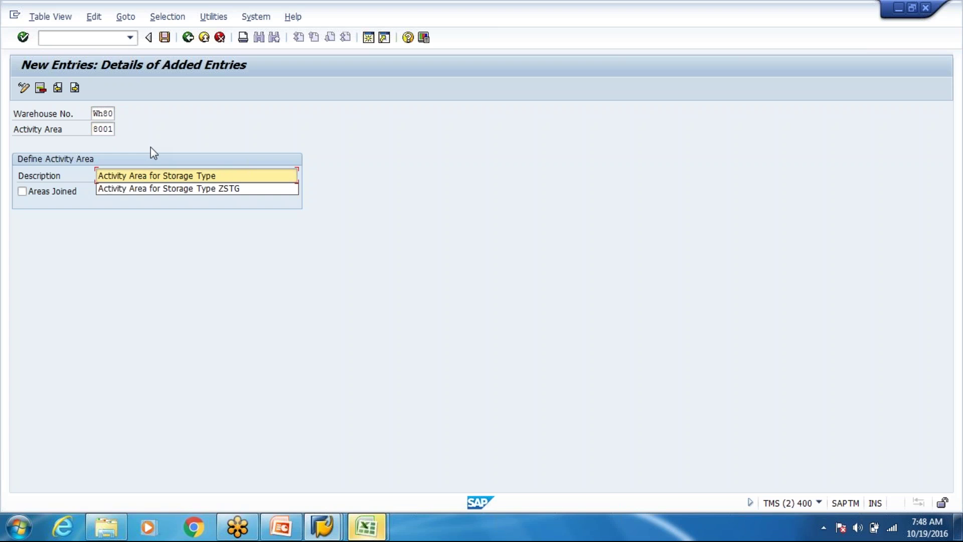
text(8001)
key(Return)
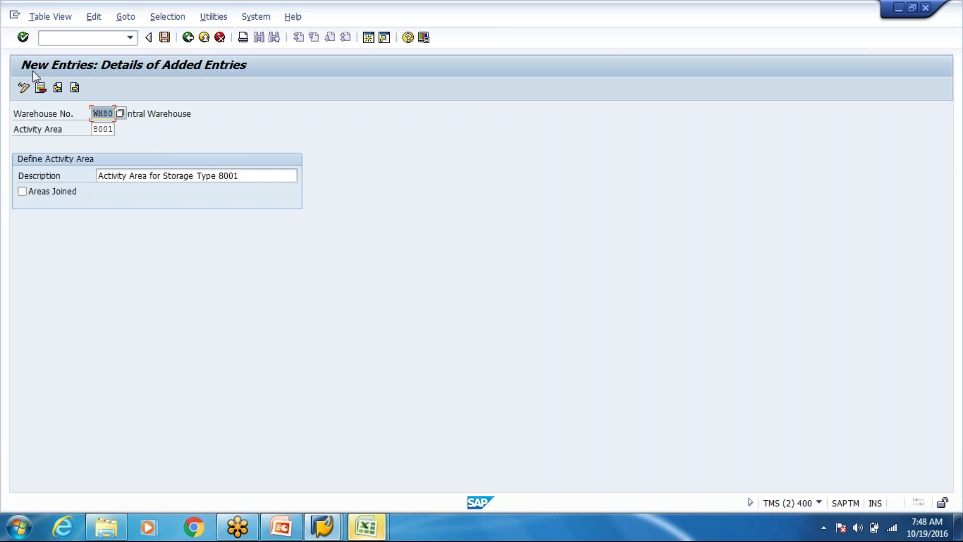
Add activity area 8002 for WH80 with description ending in storage type 8002.
click(74, 89)
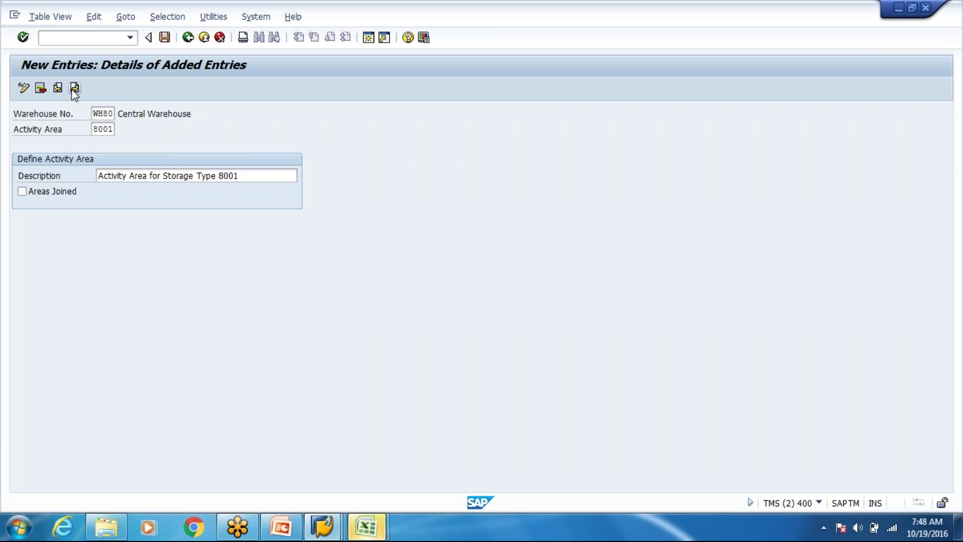
key(Down)
key(Tab)
text(800)
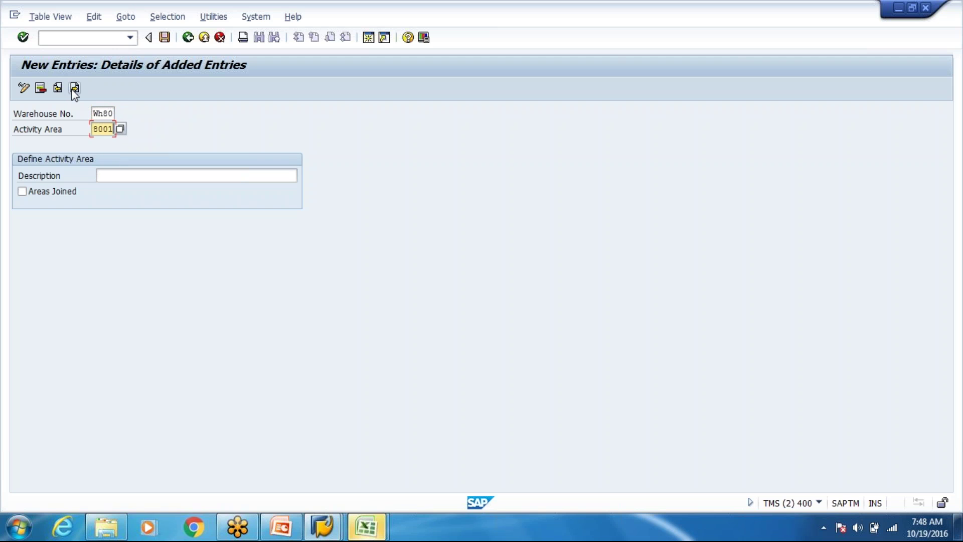
text(2)
key(Tab)
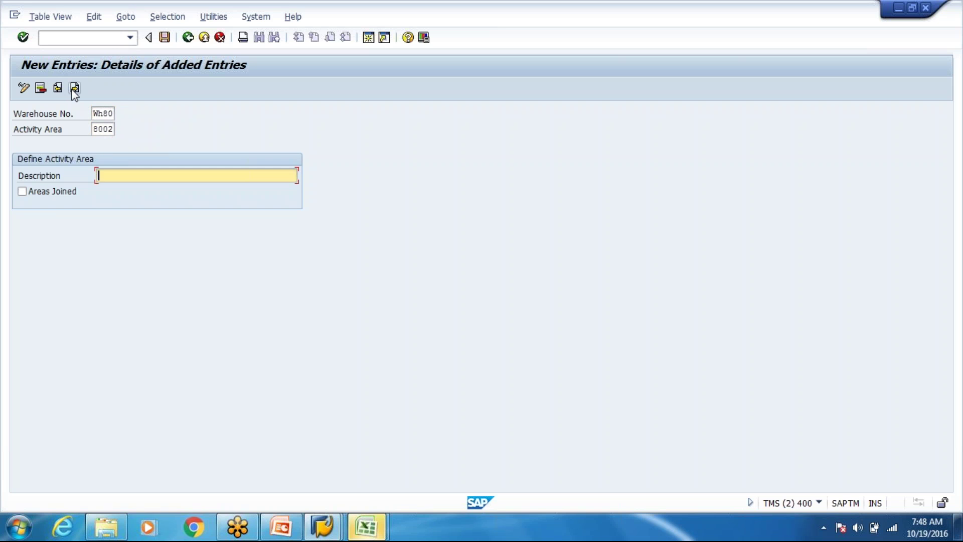
key(Down)
key(Return)
key(BackSpace)
text(2)
key(Return)
Add activity area 8003 for WH80 with description ending in storage type 8003.
click(75, 89)
text(W)
key(Down)
key(Return)
key(Tab)
text(8003)
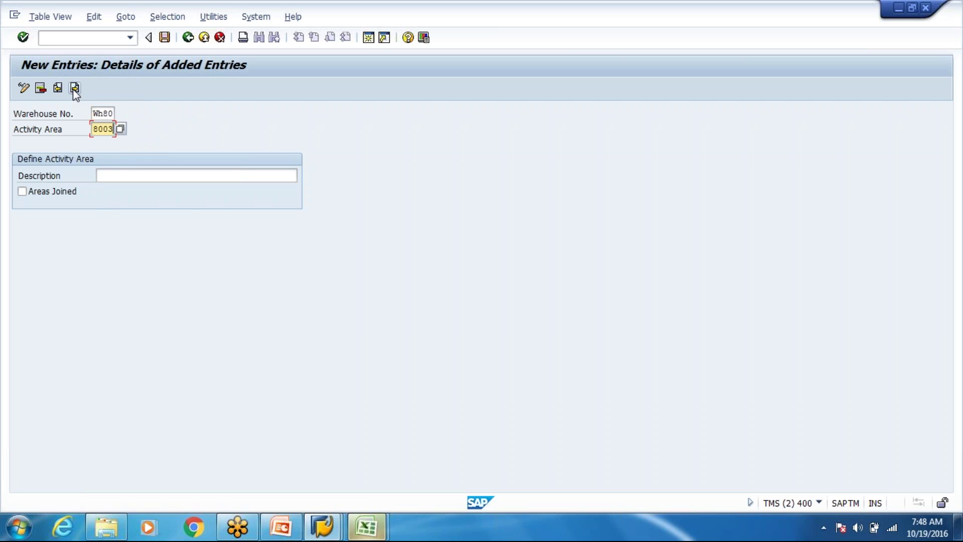
key(Tab)
key(Down)
key(Return)
key(BackSpace)
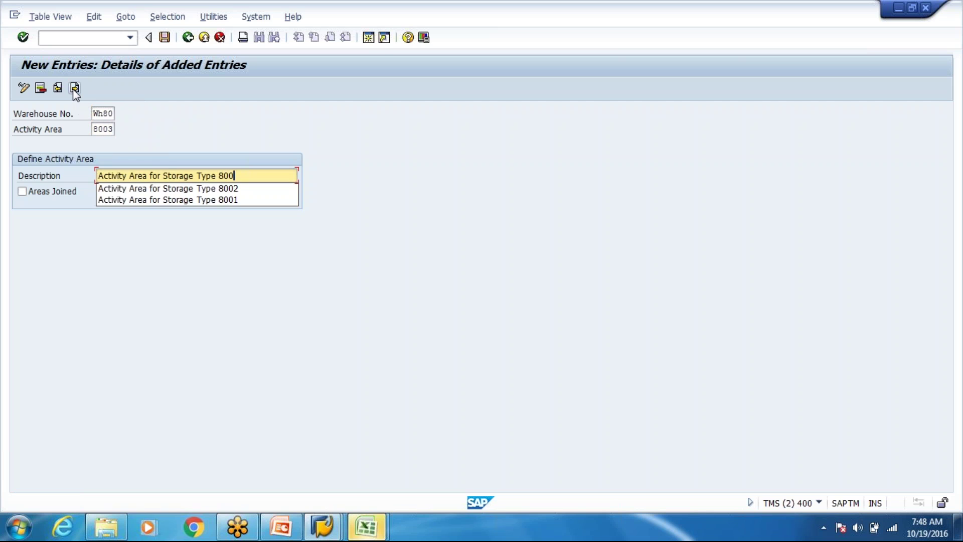
text(3)
key(Return)
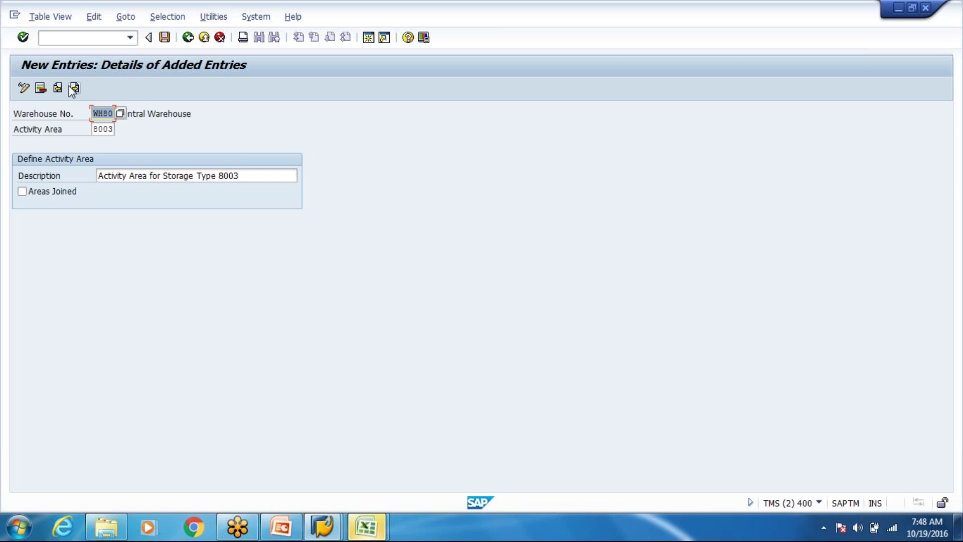
Add activity area 8004 for WH80 with description ending in storage type 8004.
click(74, 89)
text(Wh80)
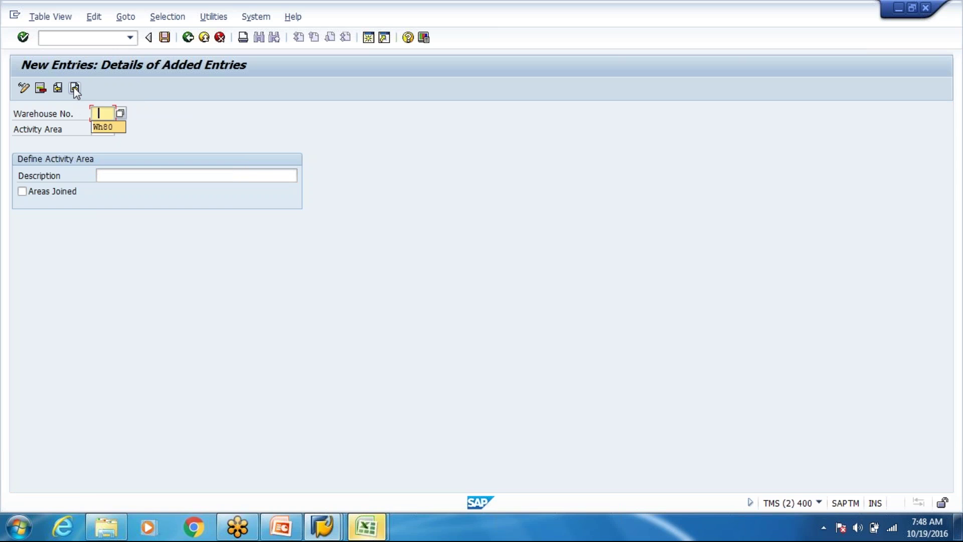
key(Tab)
text(8004)
key(Tab)
key(Down)
key(Return)
key(BackSpace)
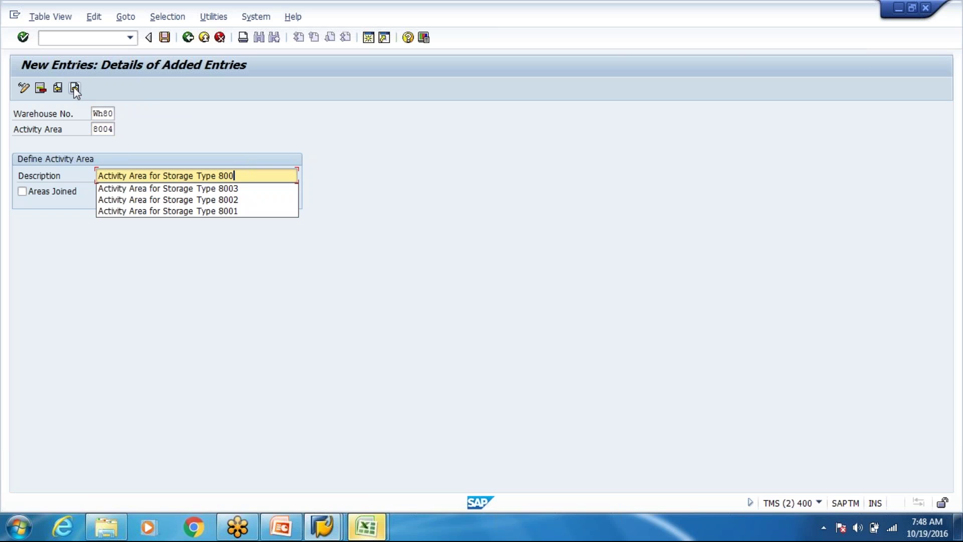
text(4)
key(Return)
Add activity area 8005 for WH80 with description ending in storage type 8005.
click(75, 90)
text(Wh80)
key(Tab)
text(800)
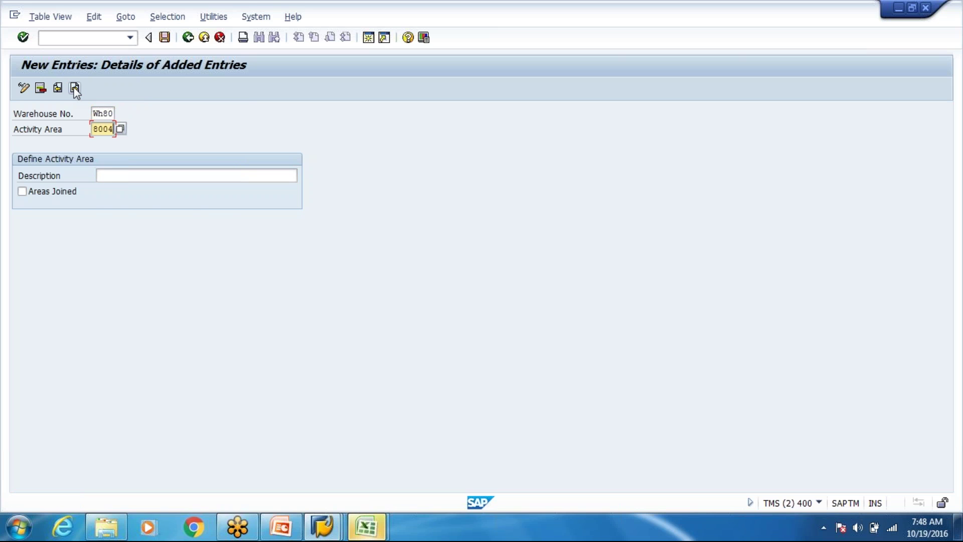
text(5)
key(Tab)
key(Down)
key(Down)
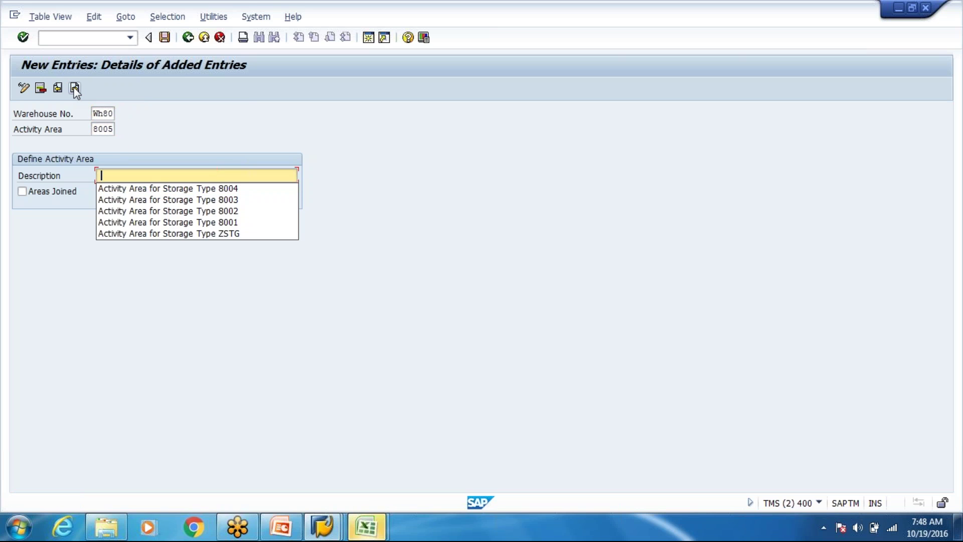
key(Return)
key(BackSpace)
key(Return)
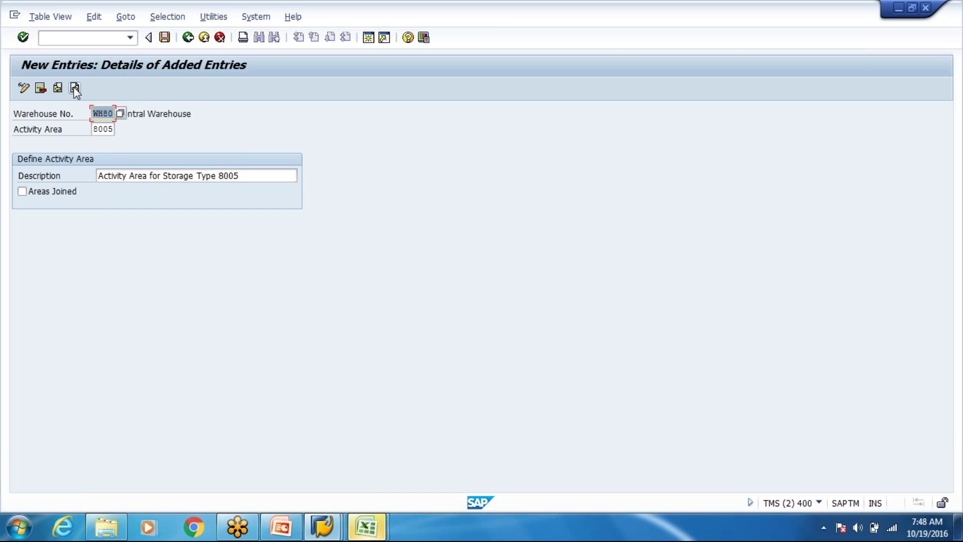
Add activity area 8006 for WH80 with its storage-type description, then save all new entries.
click(75, 89)
text(Wh80)
key(Tab)
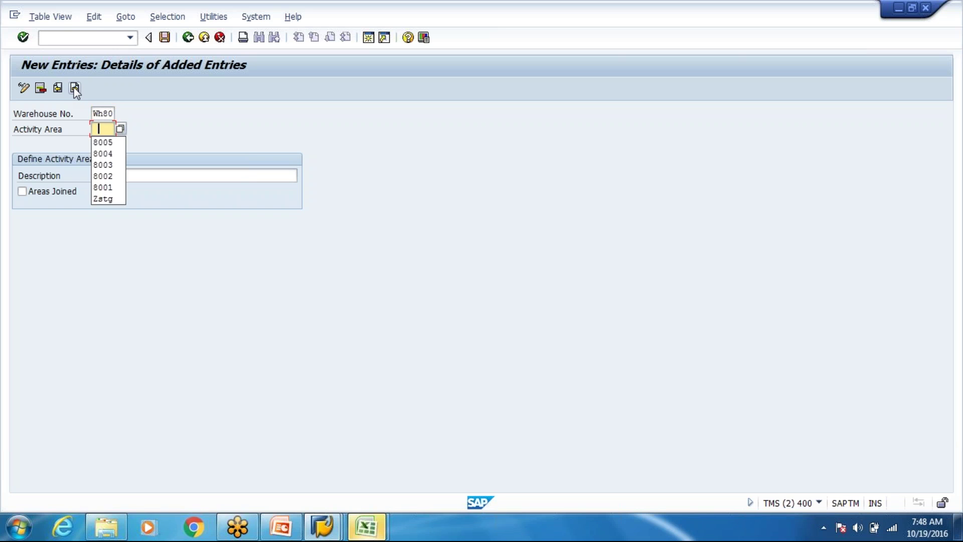
text(8006)
key(Tab)
key(Down)
key(Down)
key(Return)
key(BackSpace)
text(6)
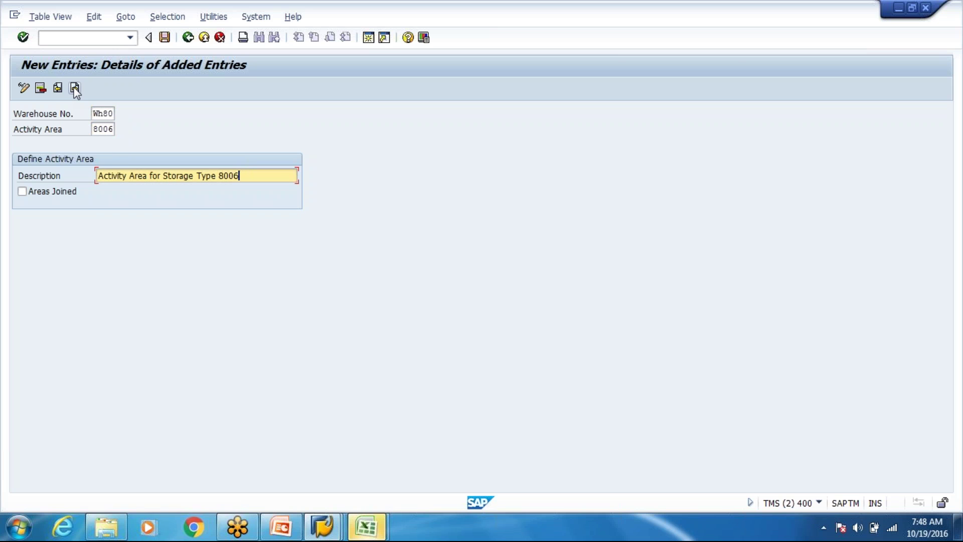
key(Return)
click(75, 89)
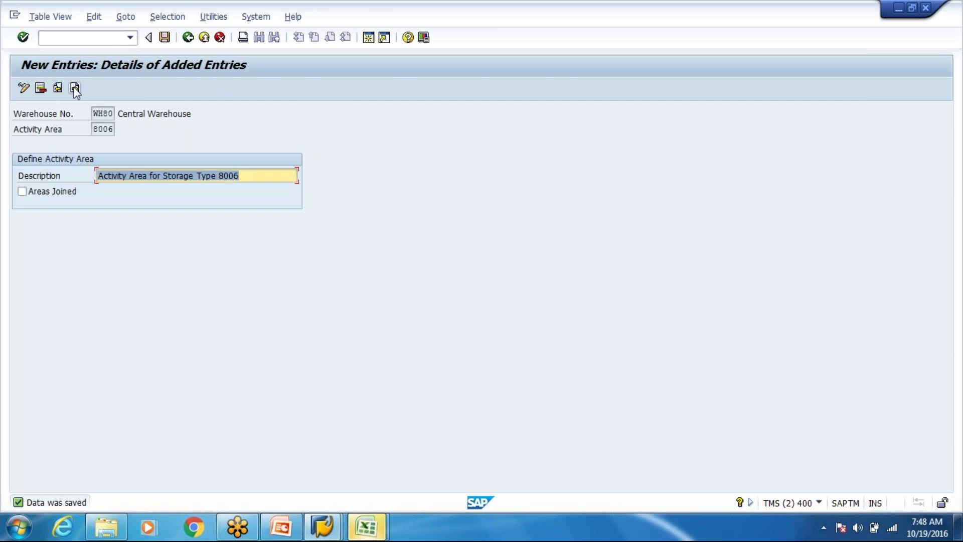
click(188, 39)
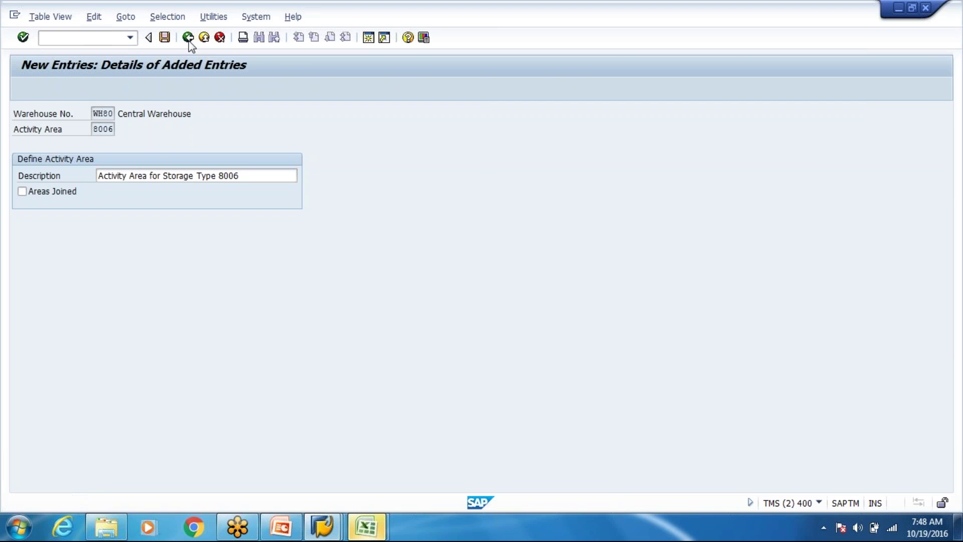
Open Assign Storage Bins to Activity Areas and start a new bin sort entry.
click(188, 39)
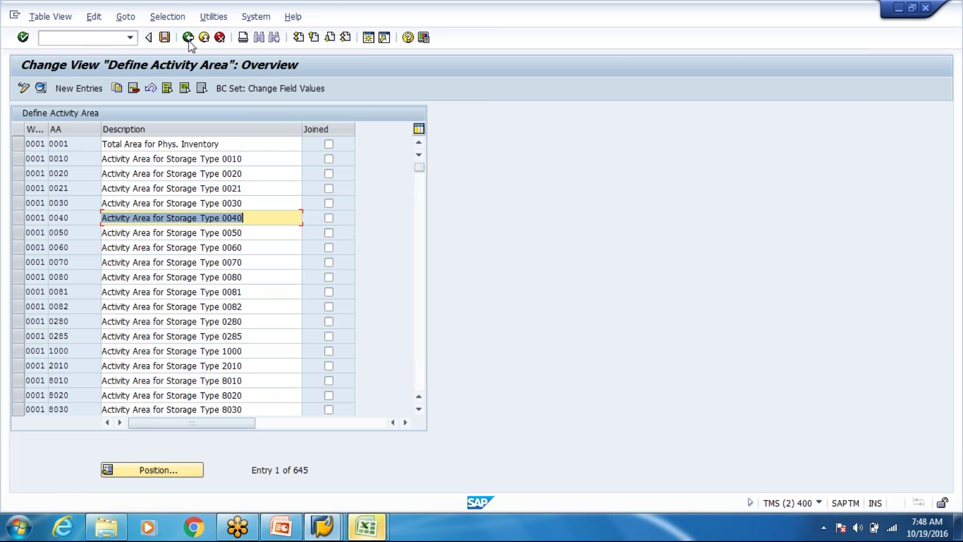
click(188, 38)
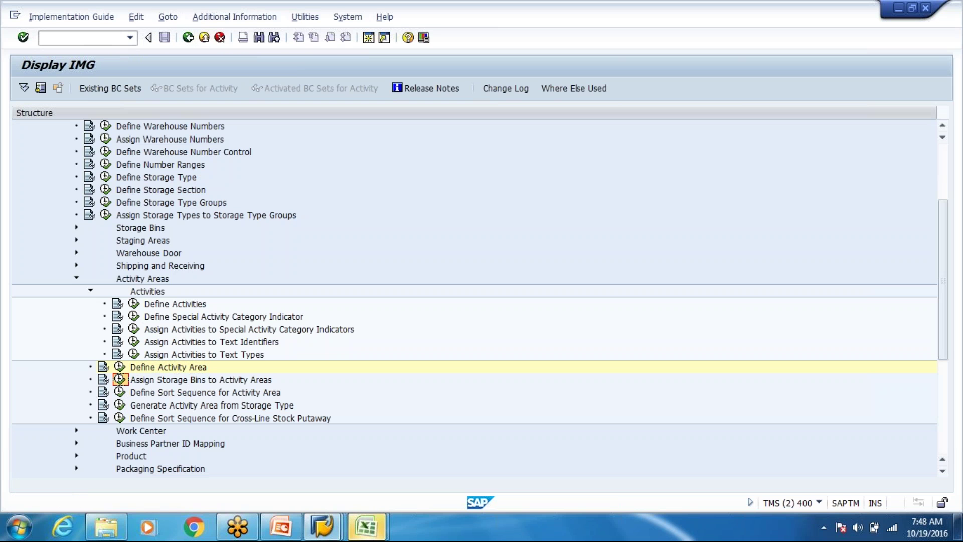
click(121, 379)
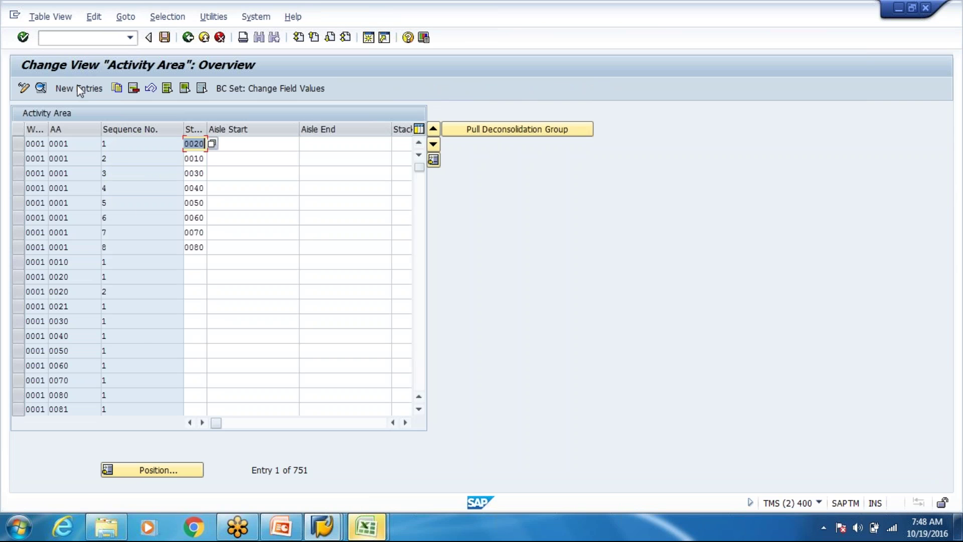
click(77, 88)
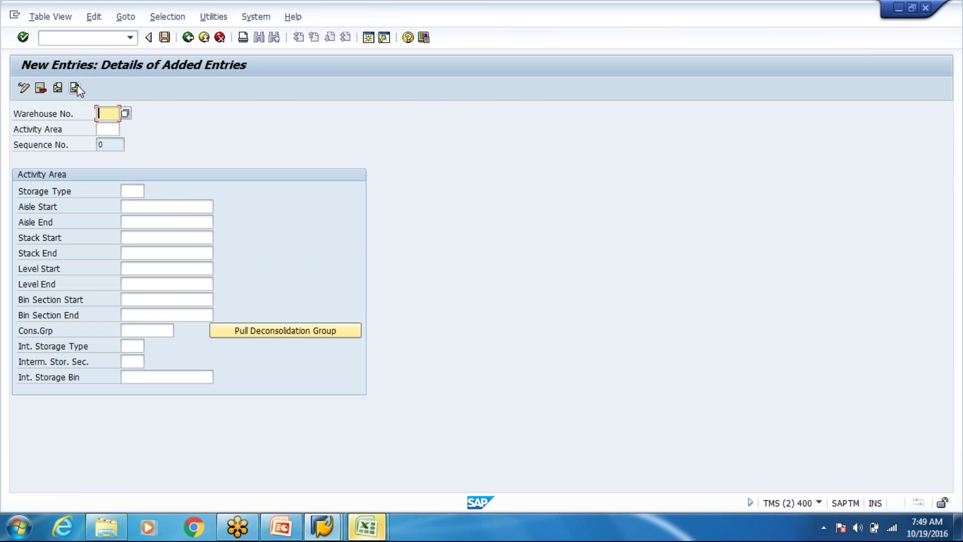
Enter warehouse WH80, activity area 8001, storage type 8001 and aisles 01 to 02.
key(BackSpace)
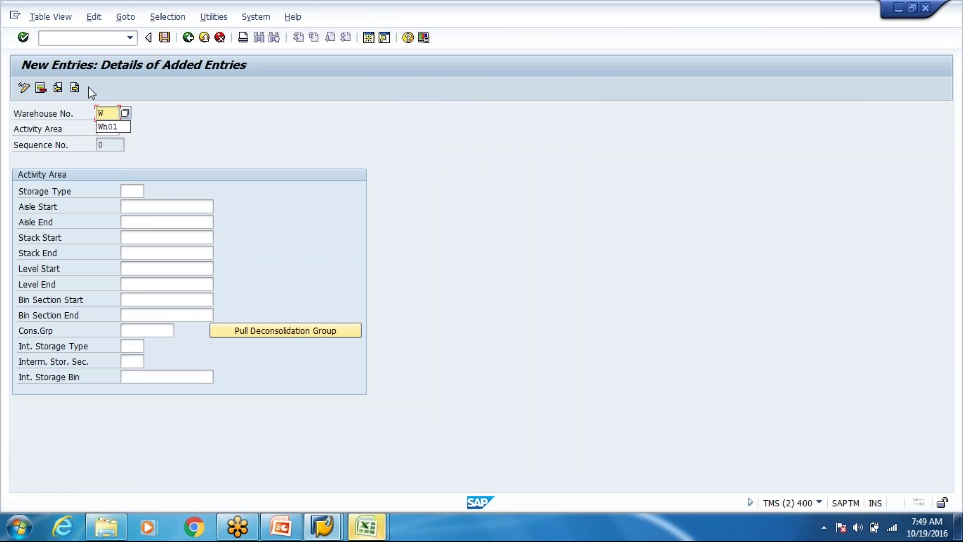
text(WH80)
key(Tab)
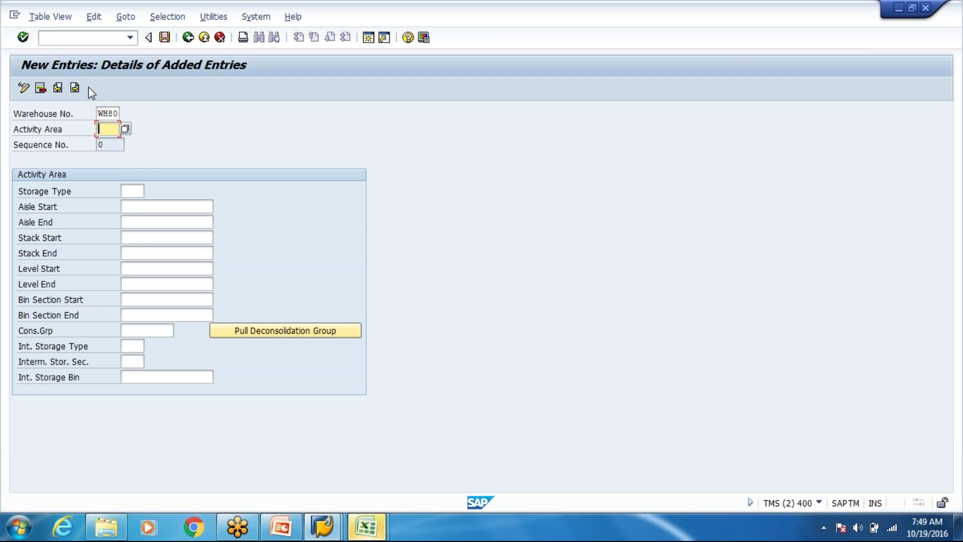
text(8001)
key(Tab)
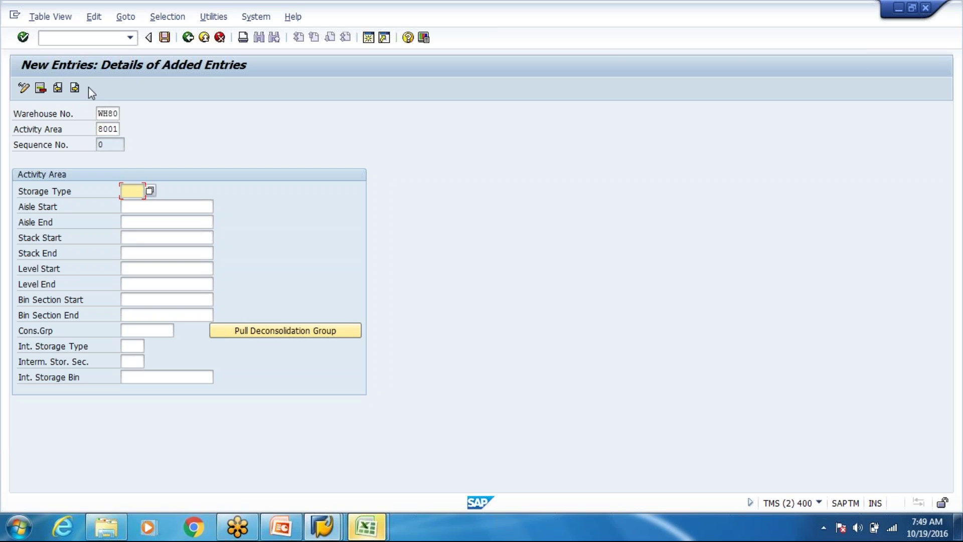
text(8001)
key(Tab)
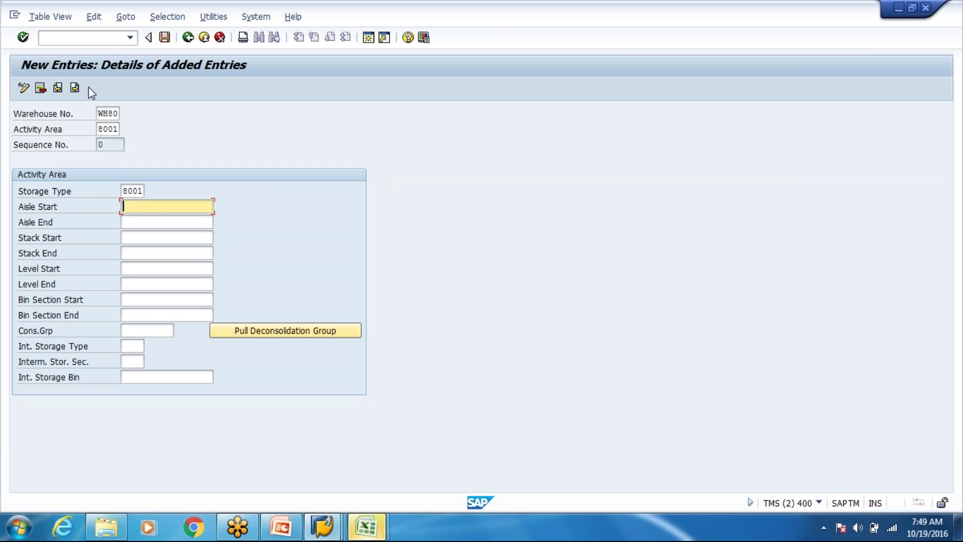
text(01)
key(Tab)
text(02)
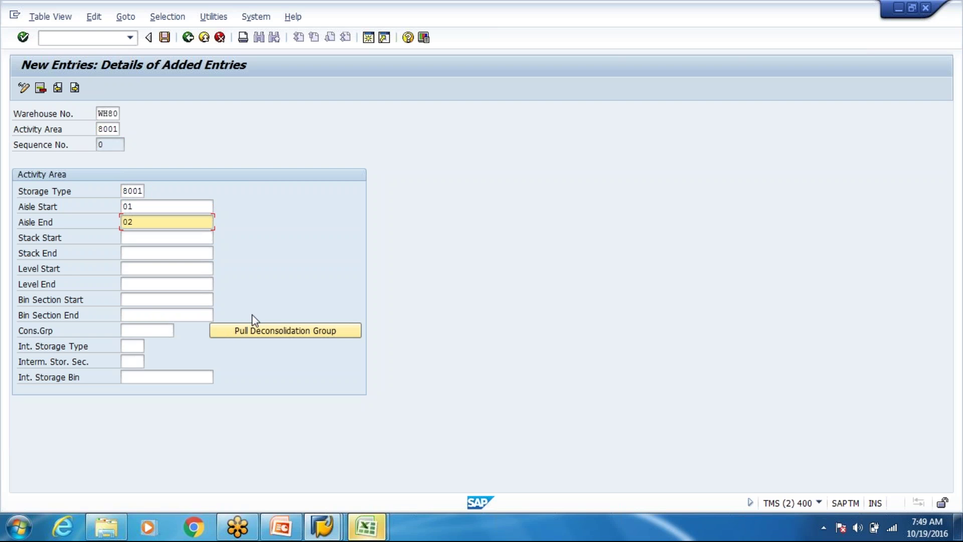
Check aisle 1 in the Excel layout, then clear the aisle range and confirm the entry.
click(367, 524)
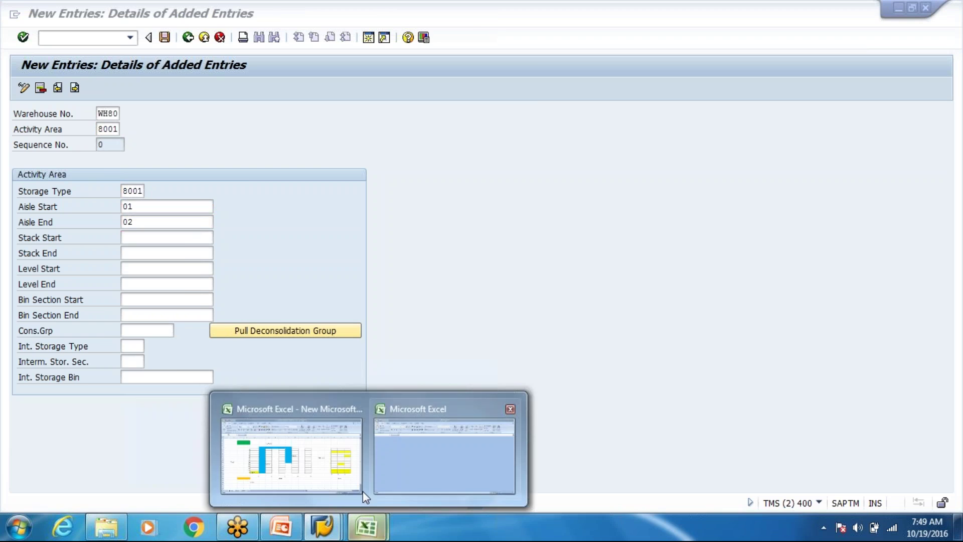
click(281, 436)
drag(281, 365, 276, 224)
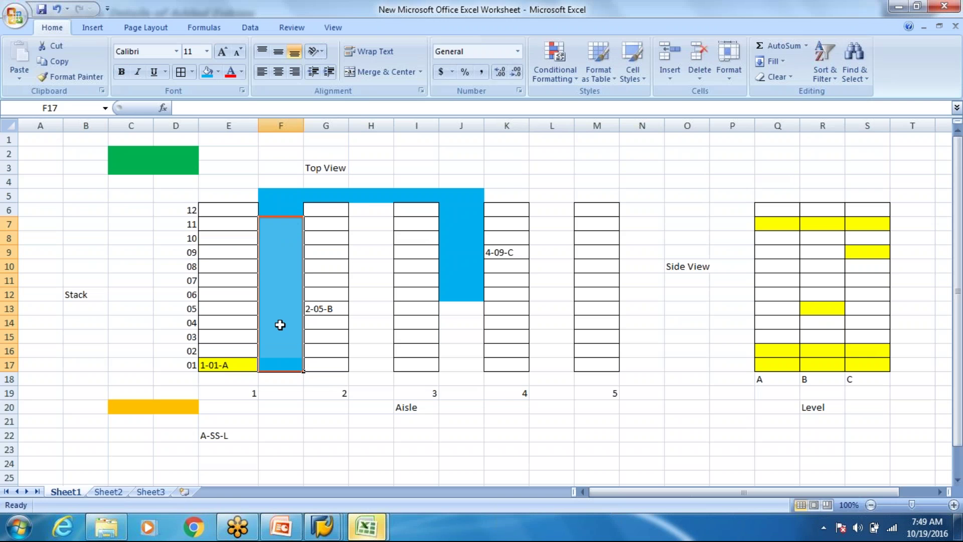
key(alt+Tab)
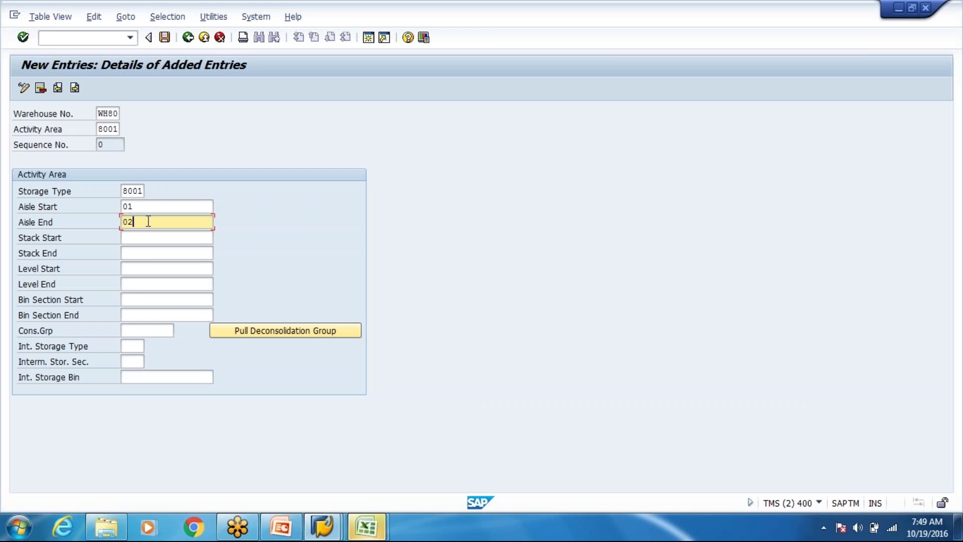
key(BackSpace)
key(BackSpace)
key(Tab)
key(shift+Tab)
key(shift+Tab)
key(Delete)
key(Delete)
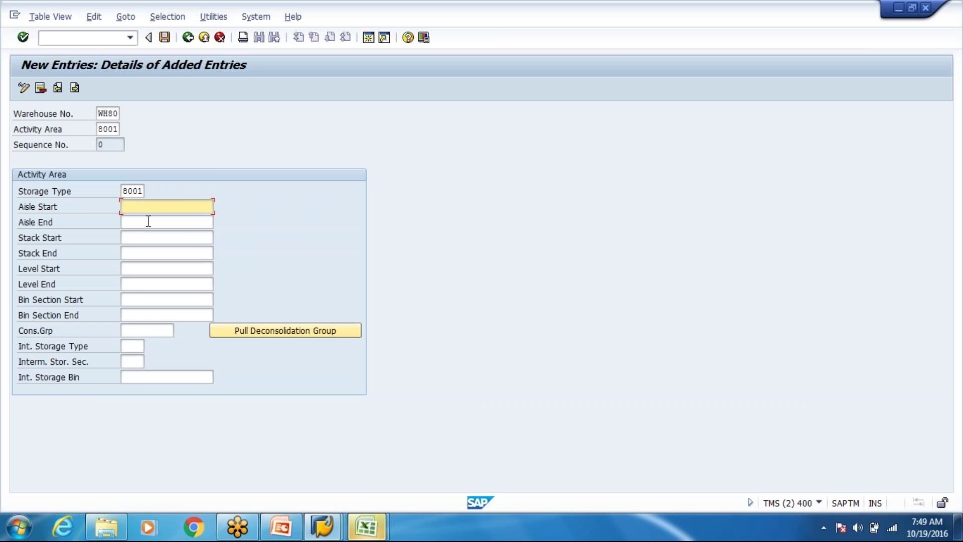
key(Return)
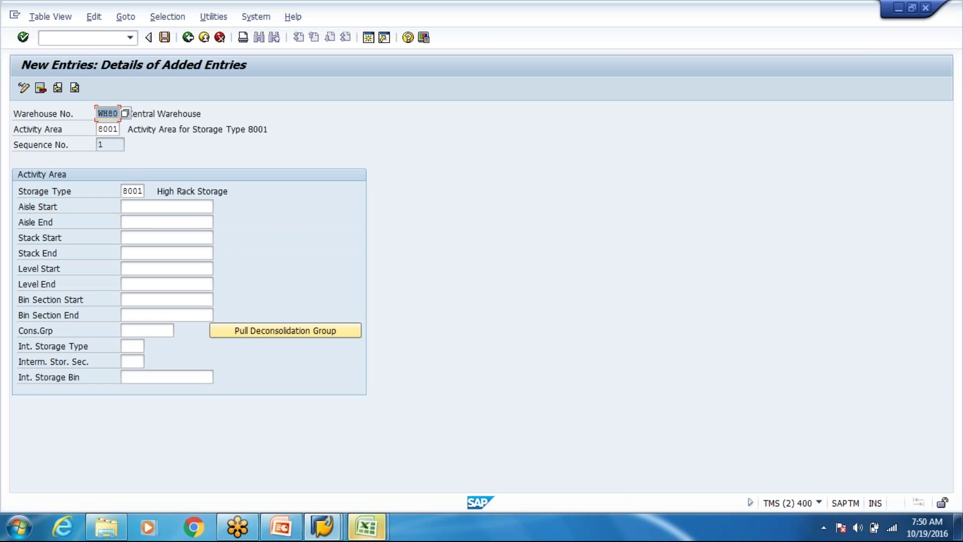
Add WH80 bin sort entries pairing activity areas 8002 and 8003 with storage types 8002 and 8003.
click(74, 89)
text(WH80)
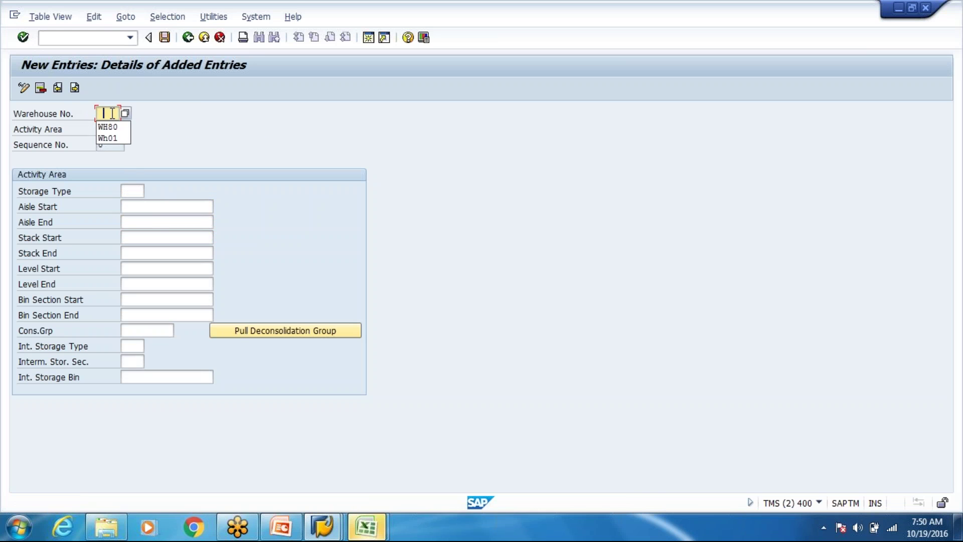
key(Tab)
text(8002)
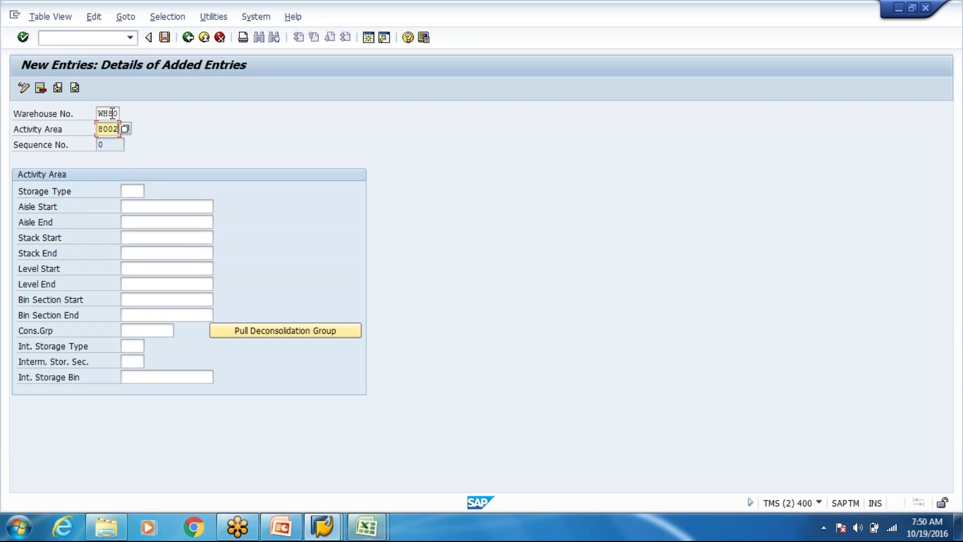
key(Tab)
text(8002)
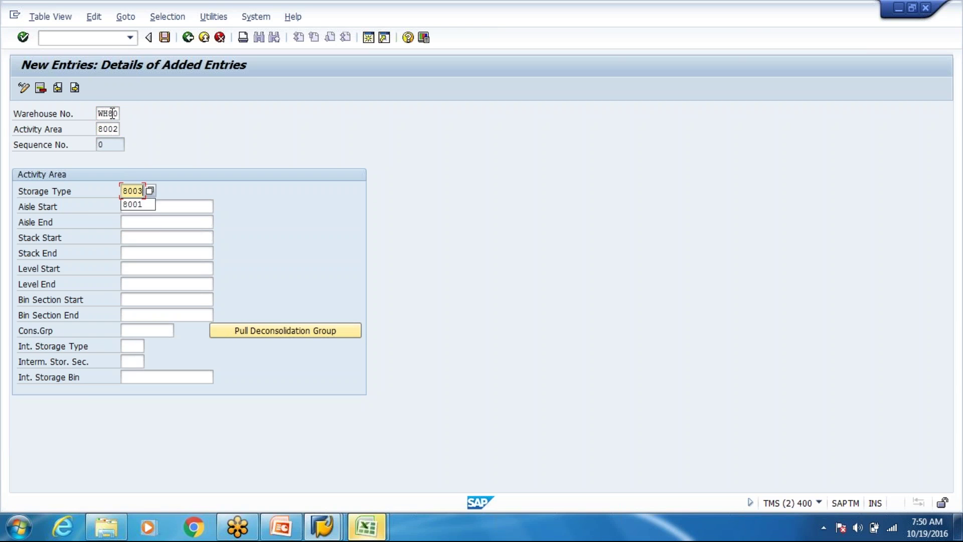
key(Return)
key(Tab)
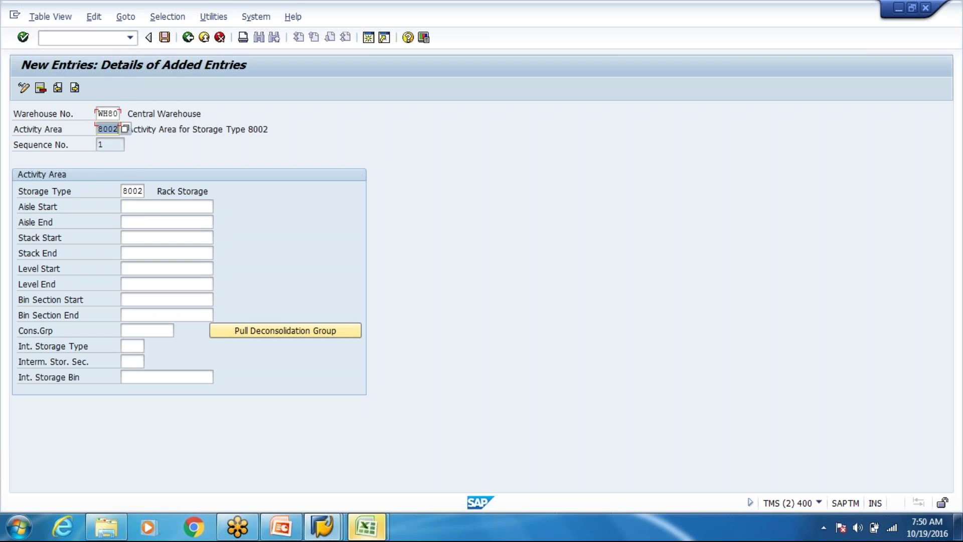
key(BackSpace)
text(800)
text(3)
key(Tab)
key(BackSpace)
text(8003)
key(Return)
Add entries for activity areas 8004 and 8005 with matching storage types 8004 and 8005.
key(Tab)
key(BackSpace)
text(8003)
key(BackSpace)
text(4)
key(shift+Tab)
key(Tab)
key(Tab)
key(BackSpace)
text(8004)
key(Return)
key(Tab)
key(BackSpace)
text(8004)
key(BackSpace)
text(5)
Add activity area 8006 with storage type 8006 and save under a customizing request.
key(Tab)
key(BackSpace)
text(8005)
key(Return)
key(Tab)
key(BackSpace)
text(8006)
key(Tab)
key(End)
key(BackSpace)
text(6)
key(Return)
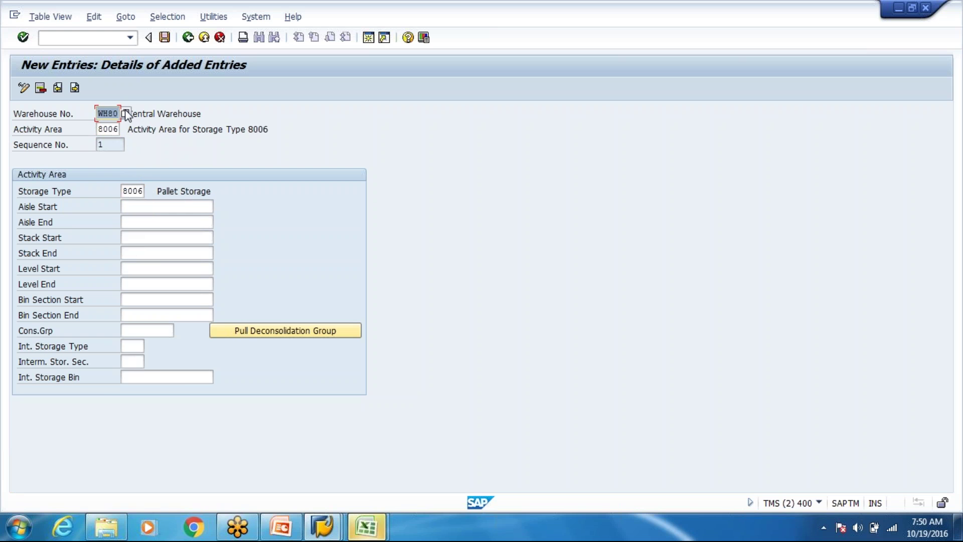
key(ctrl+s)
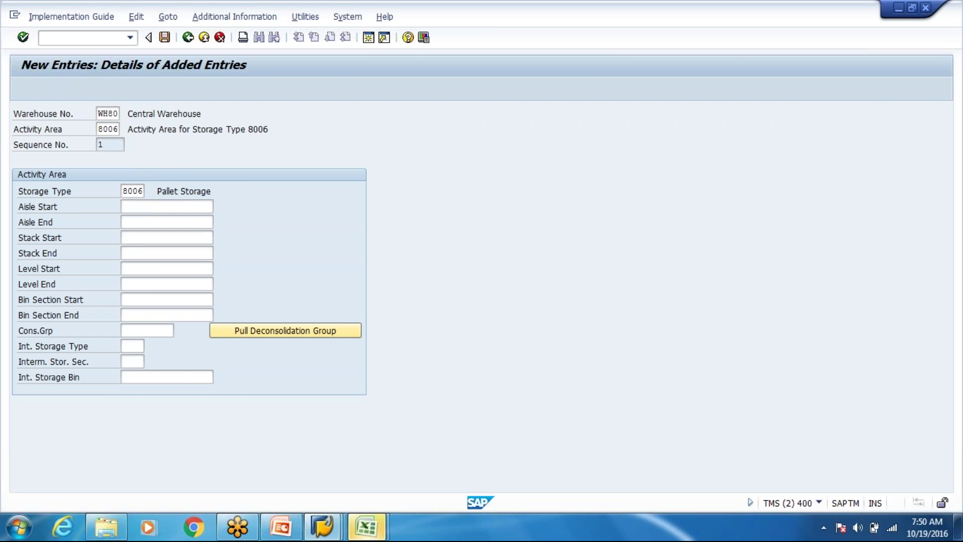
key(Return)
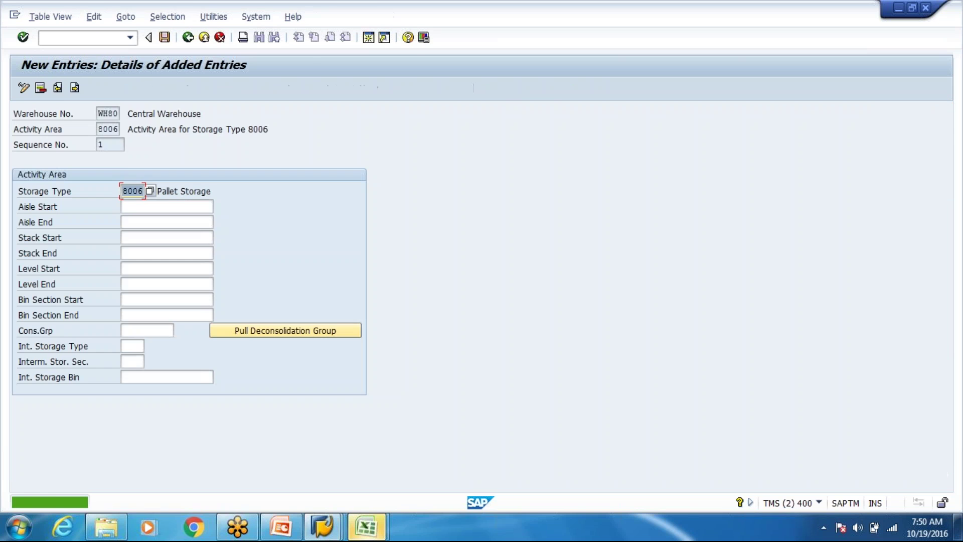
Go back to the IMG, open Define Sort Sequence for Activity Area, and scroll to the ACT1 ZUN1 rows.
click(188, 38)
click(188, 38)
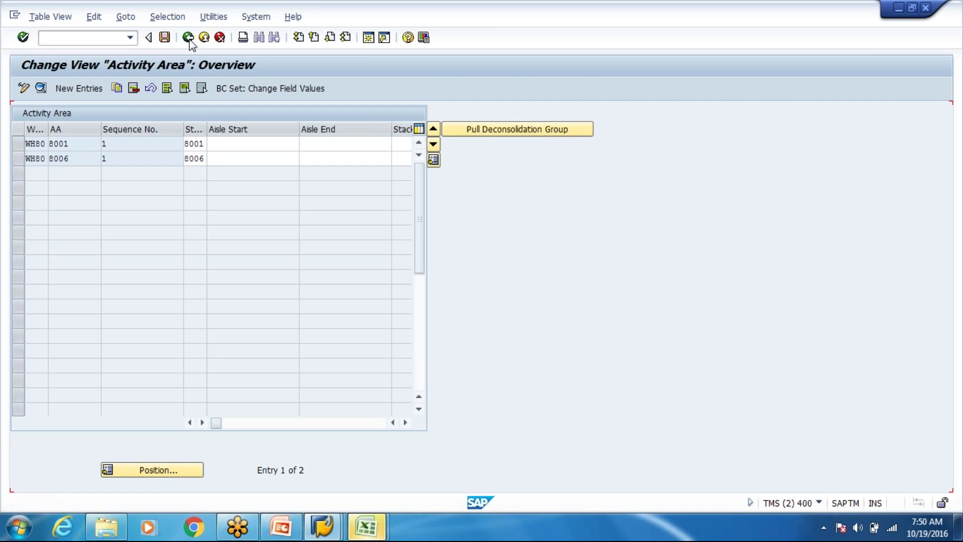
click(188, 40)
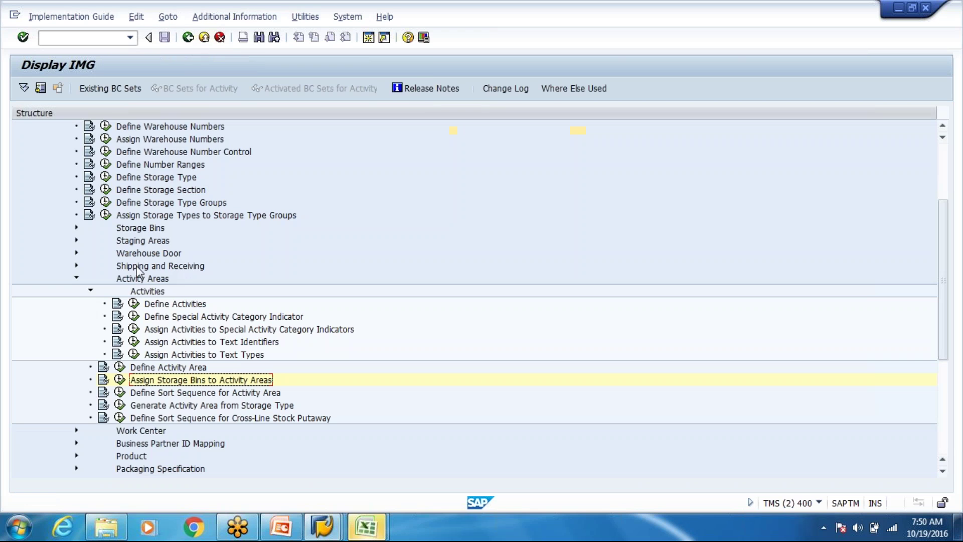
click(126, 391)
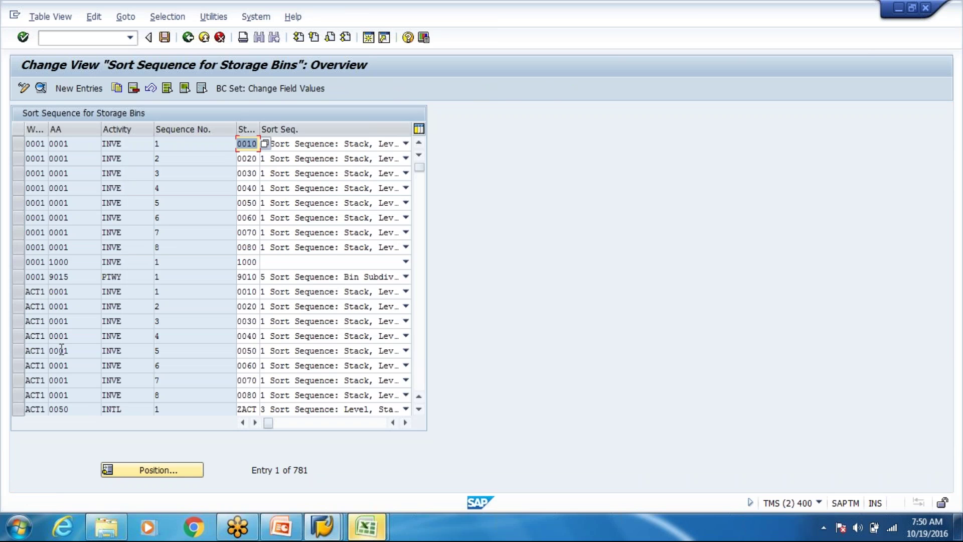
scroll(12, 491, down, 1)
scroll(131, 305, down, 3)
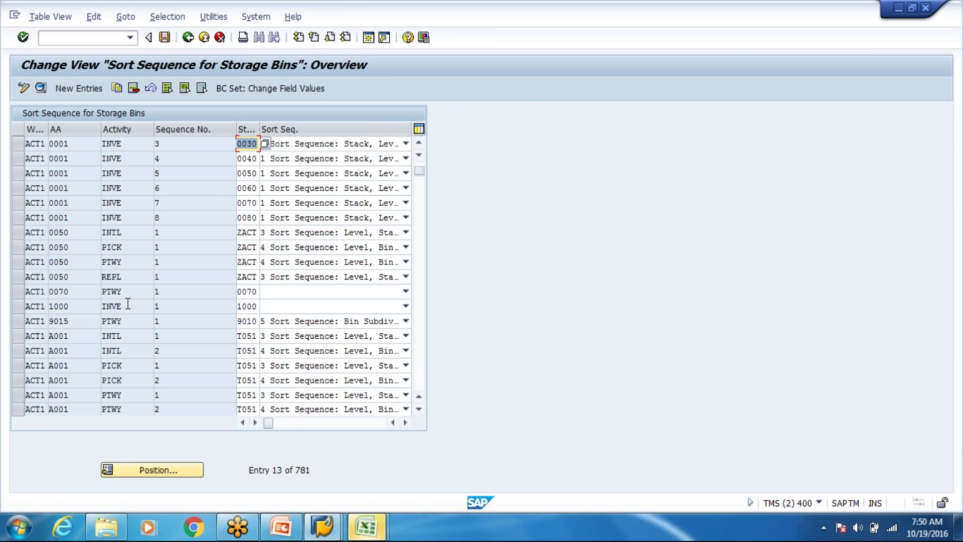
click(141, 311)
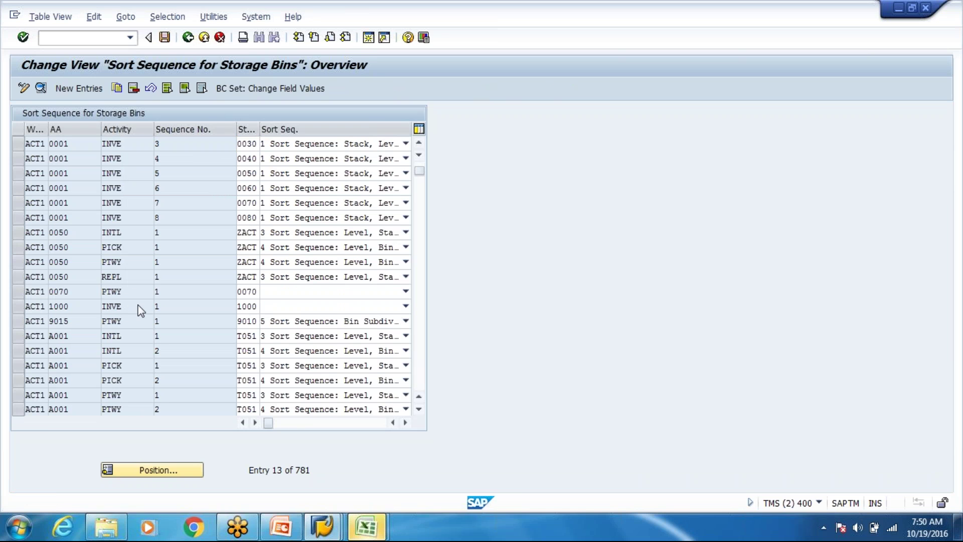
scroll(139, 309, down, 5)
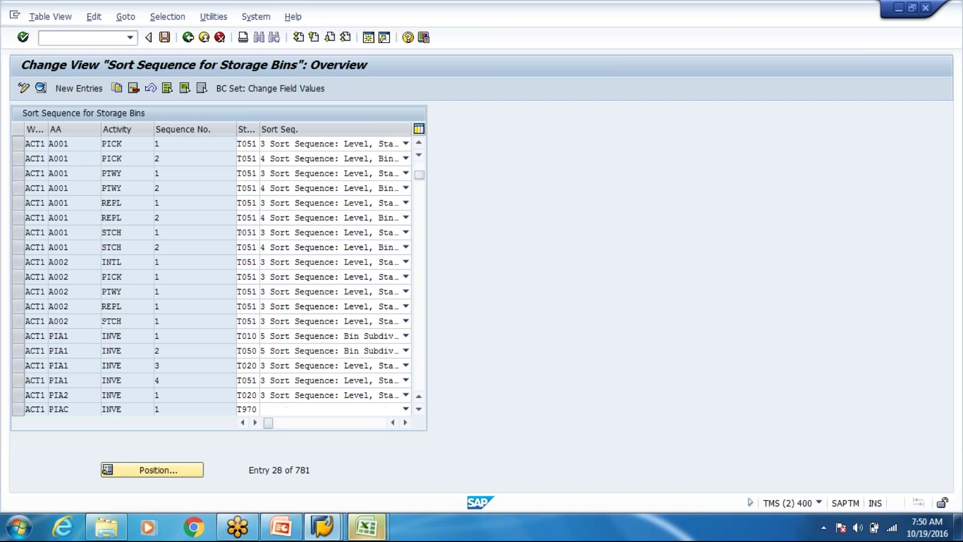
scroll(130, 342, down, 11)
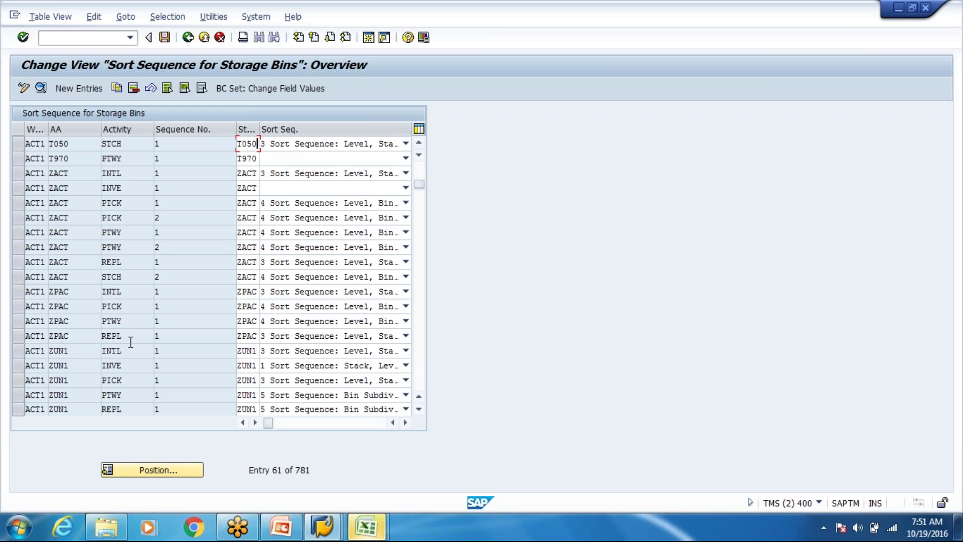
scroll(131, 343, down, 1)
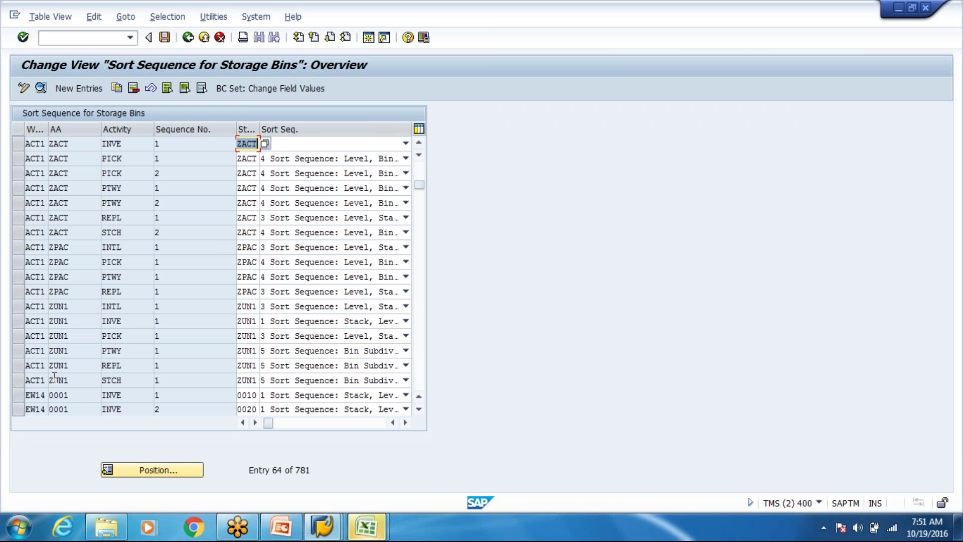
Select the six ACT1 ZUN1 sort sequence rows and duplicate them with Copy As.
click(17, 378)
drag(17, 374, 17, 307)
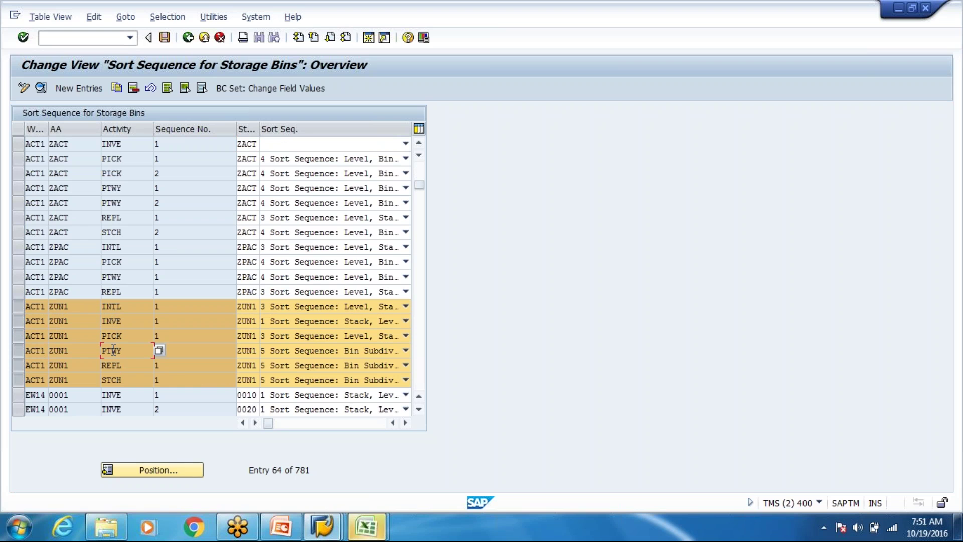
drag(114, 349, 123, 350)
key(F12)
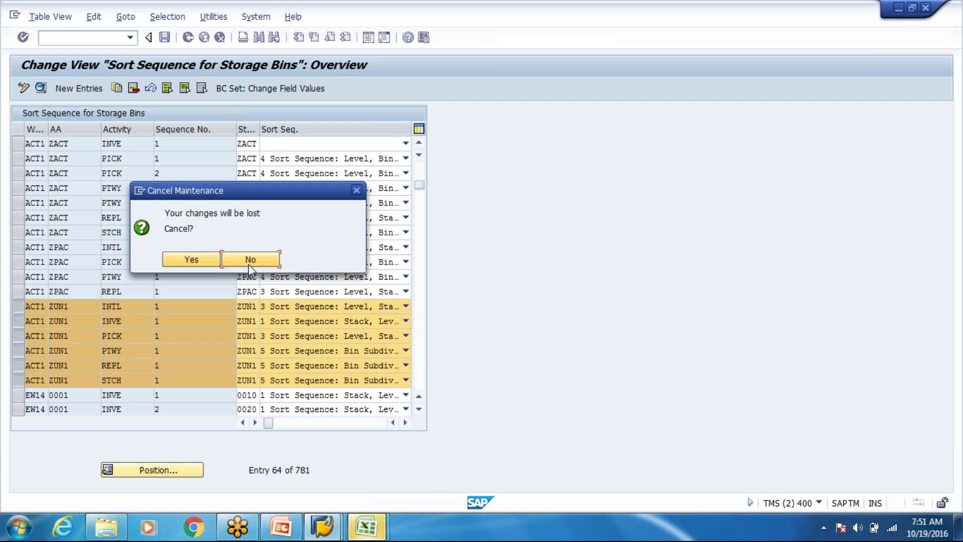
key(Return)
click(116, 91)
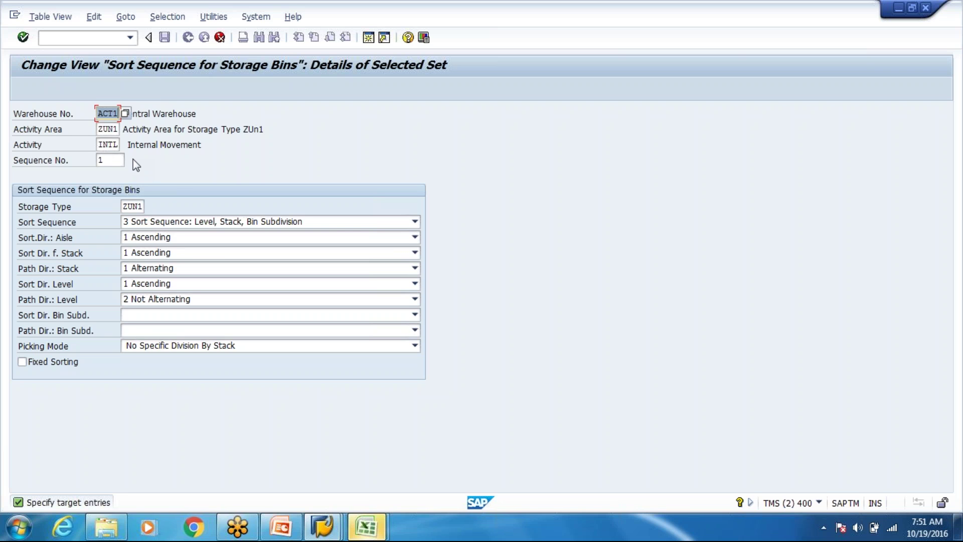
Set the INTL copy and the second copy to WH80, activity area 8001, storage type 8001.
text(WH)
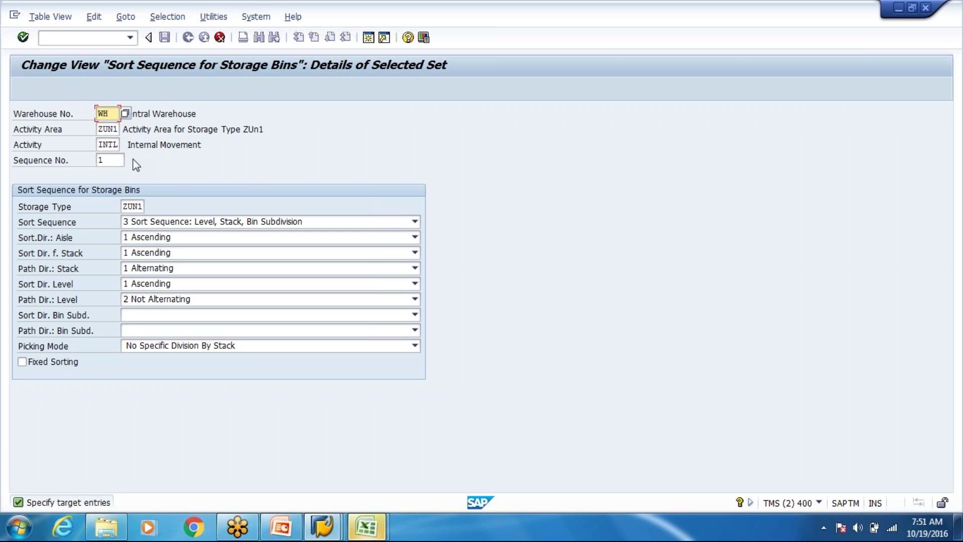
text(80)
key(Tab)
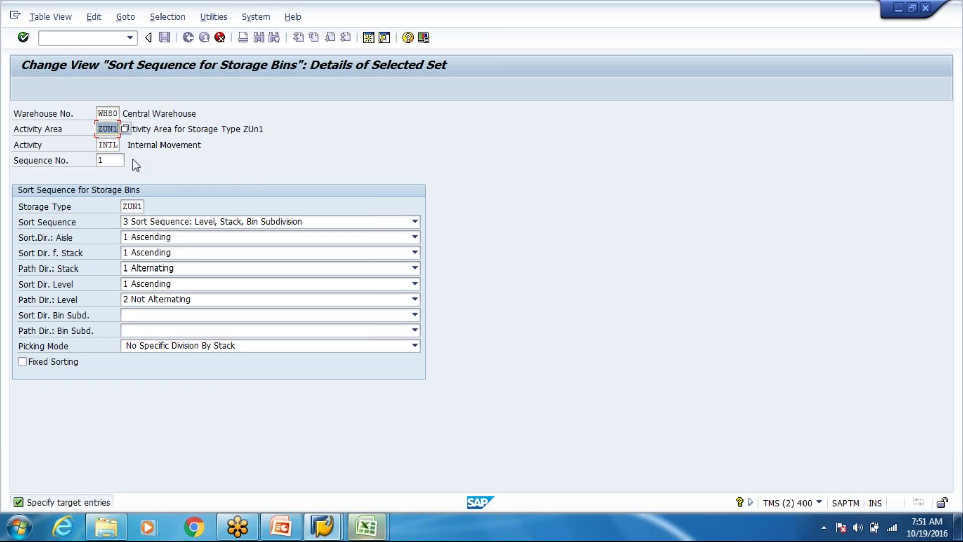
text(8001)
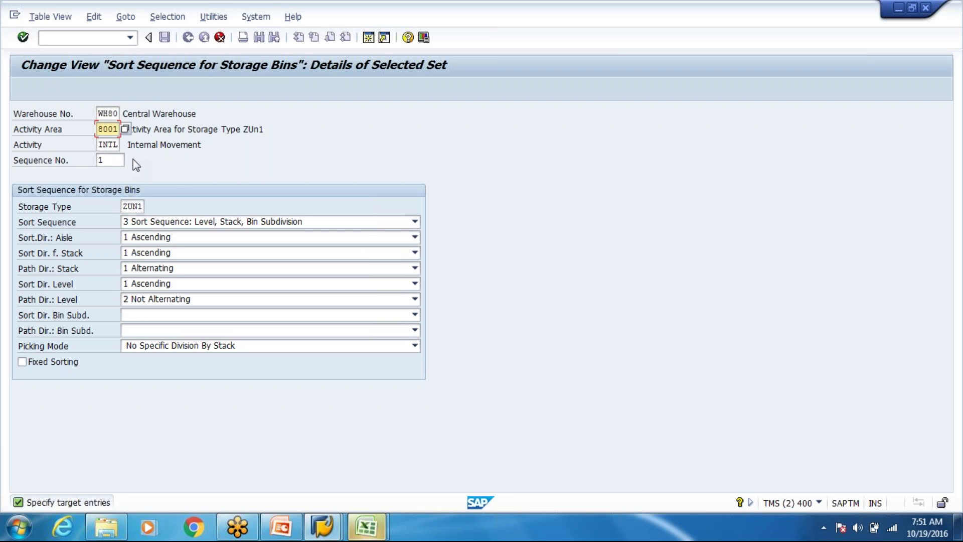
key(Tab)
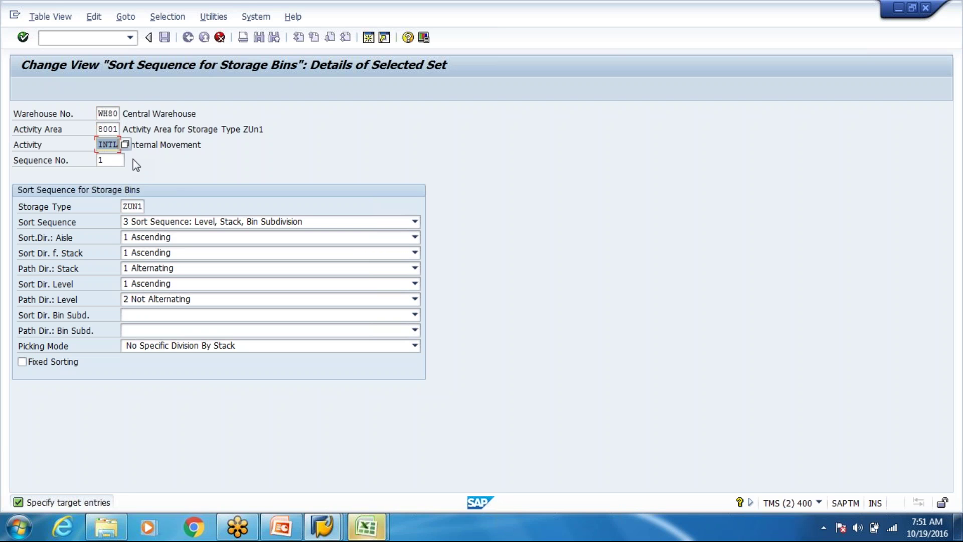
key(Tab)
key(Tab)
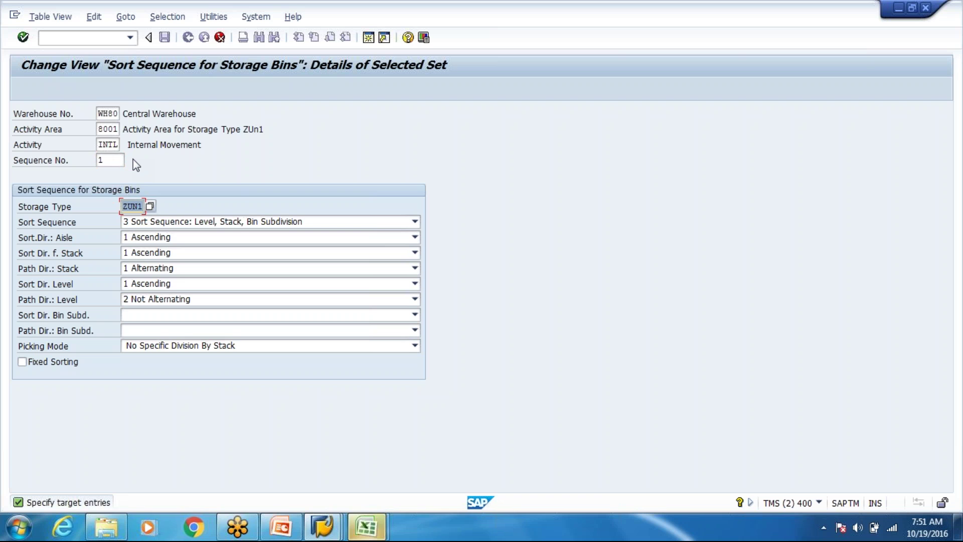
text(8001)
key(Return)
key(BackSpace)
key(Down)
key(Tab)
text(800)
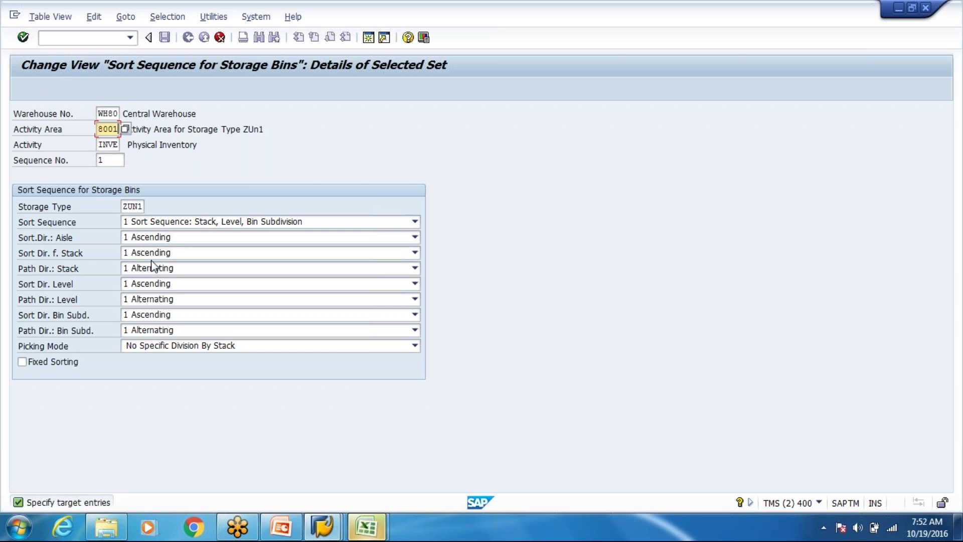
key(Down)
key(Tab)
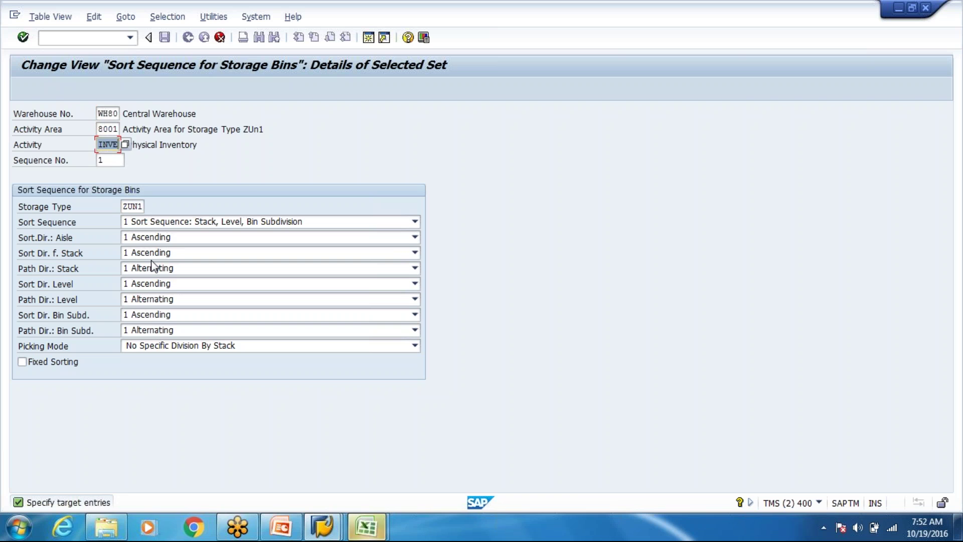
key(Tab)
key(Tab)
key(BackSpace)
key(Down)
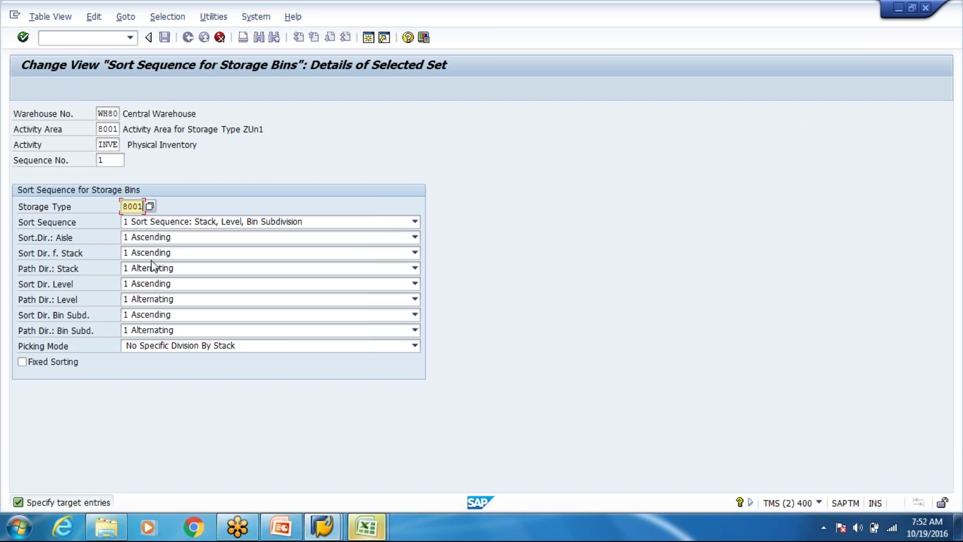
key(Return)
Give the PICK and putaway copies WH80, activity area 8001, storage type 8001, fixing the warehouse error.
key(Tab)
key(BackSpace)
key(Return)
key(Tab)
key(Tab)
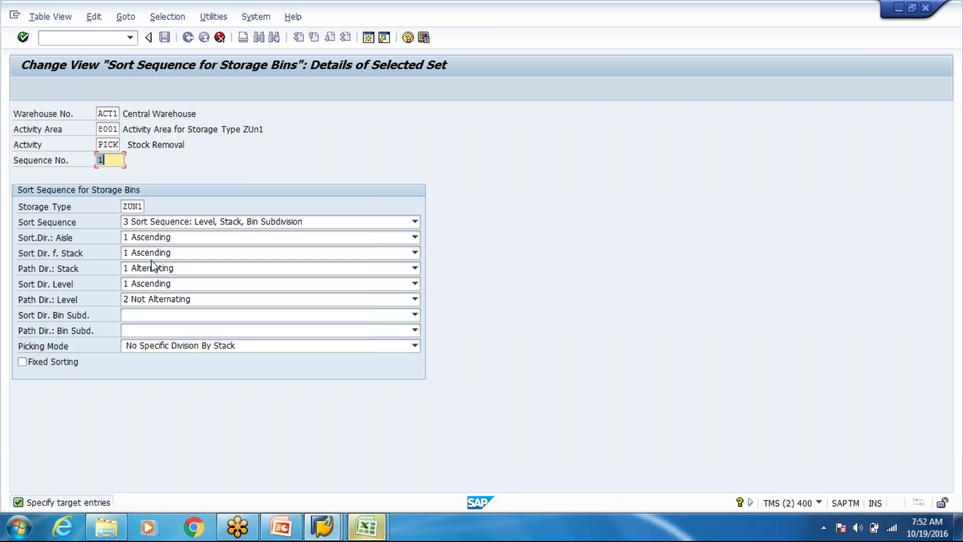
key(Tab)
key(BackSpace)
key(Return)
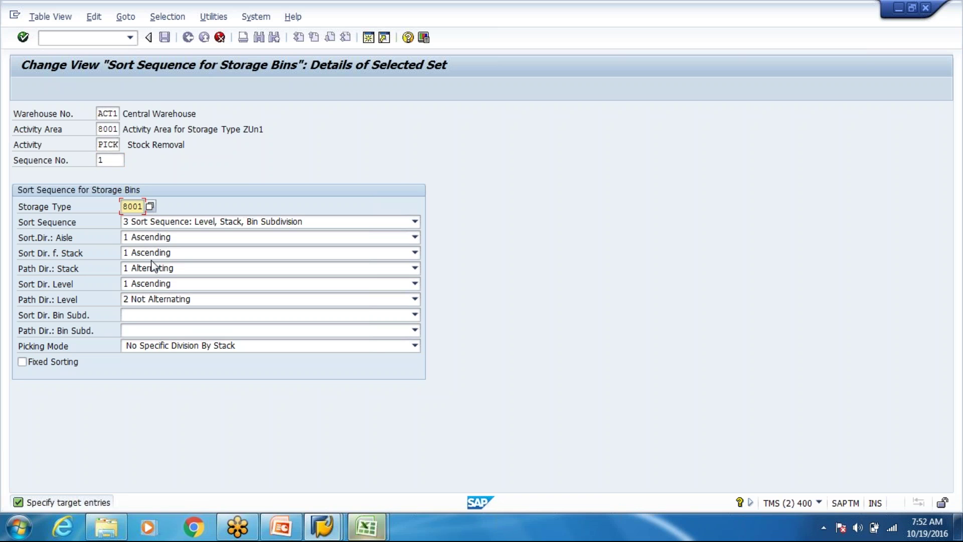
key(Return)
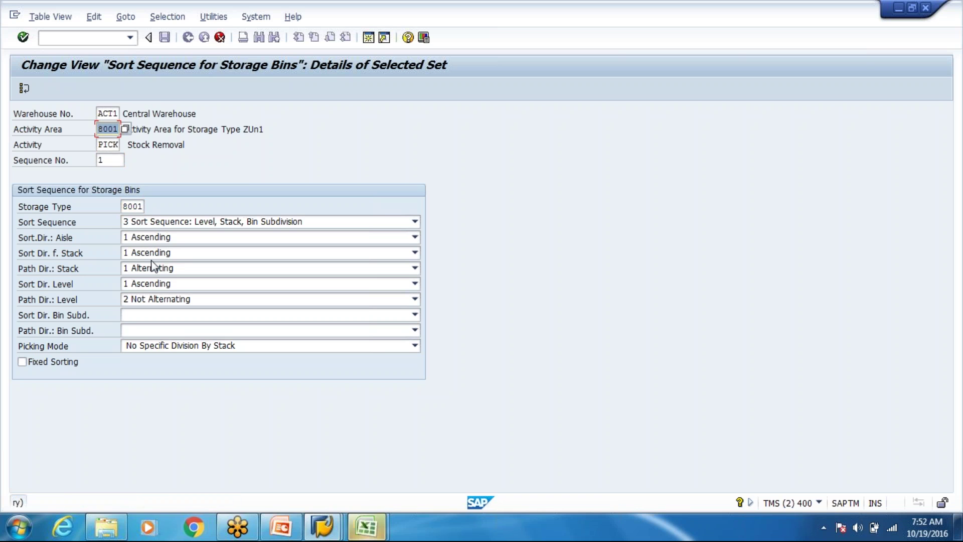
key(F12)
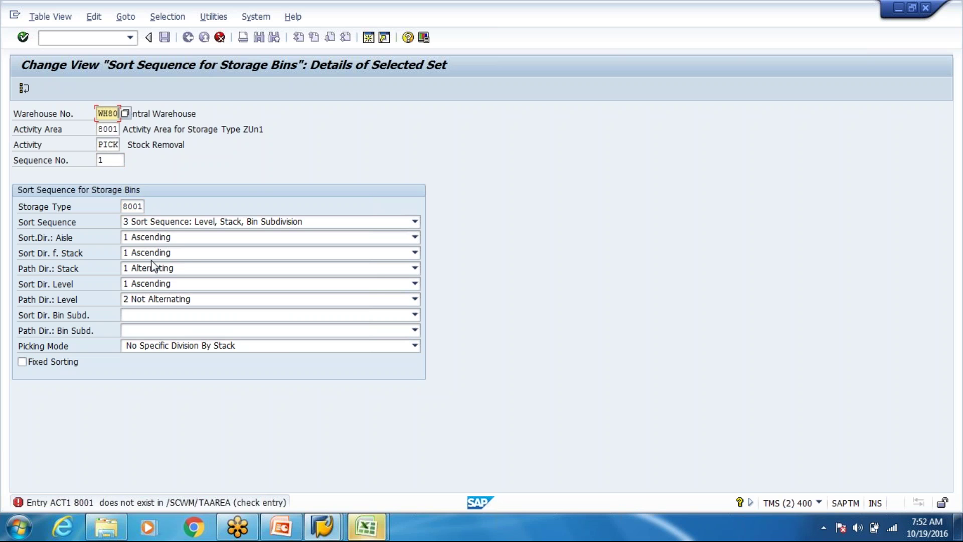
text(WH80)
key(Tab)
key(BackSpace)
text(8001)
key(Tab)
key(Tab)
key(Tab)
text(8001)
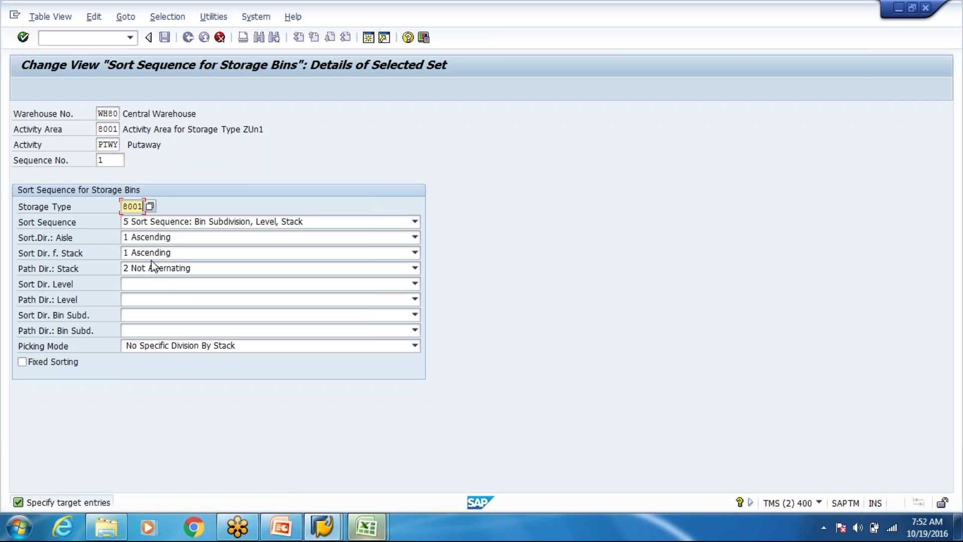
key(Return)
Complete the replenishment and final copies with WH80, activity area 8001 and storage type 8001.
key(Tab)
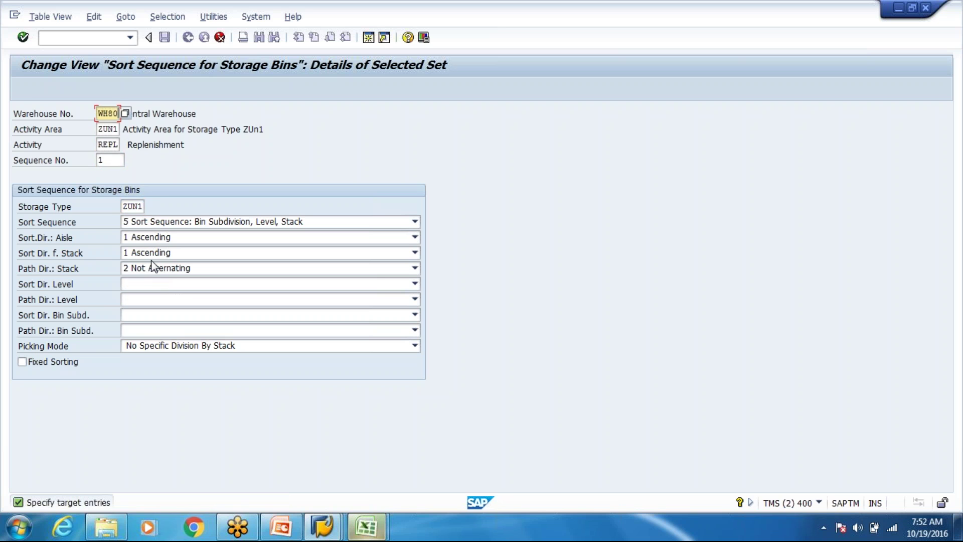
text(8001)
key(Tab)
key(Tab)
key(Tab)
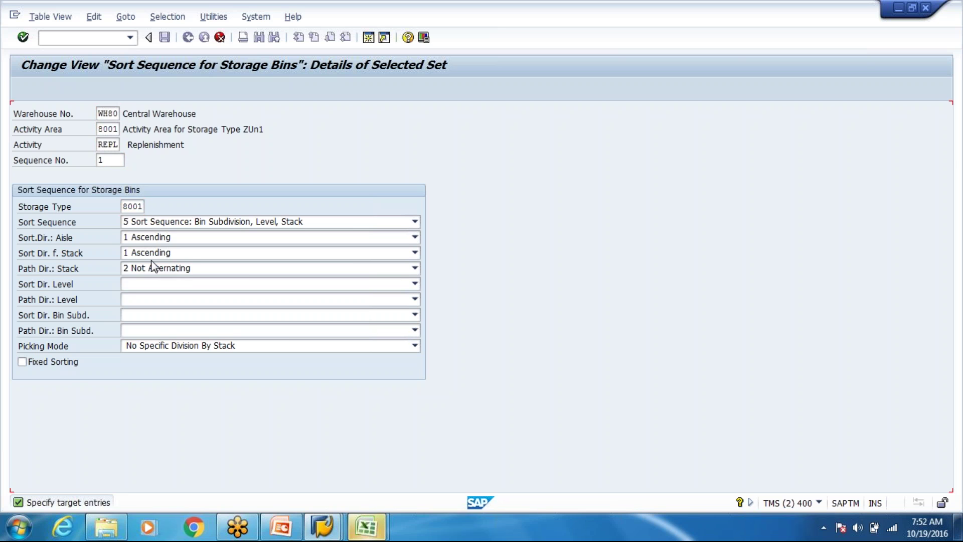
key(Page_Up)
text(WH80)
key(Tab)
key(Delete)
text(8001)
key(Tab)
key(Tab)
key(Tab)
key(Delete)
text(8001)
key(Return)
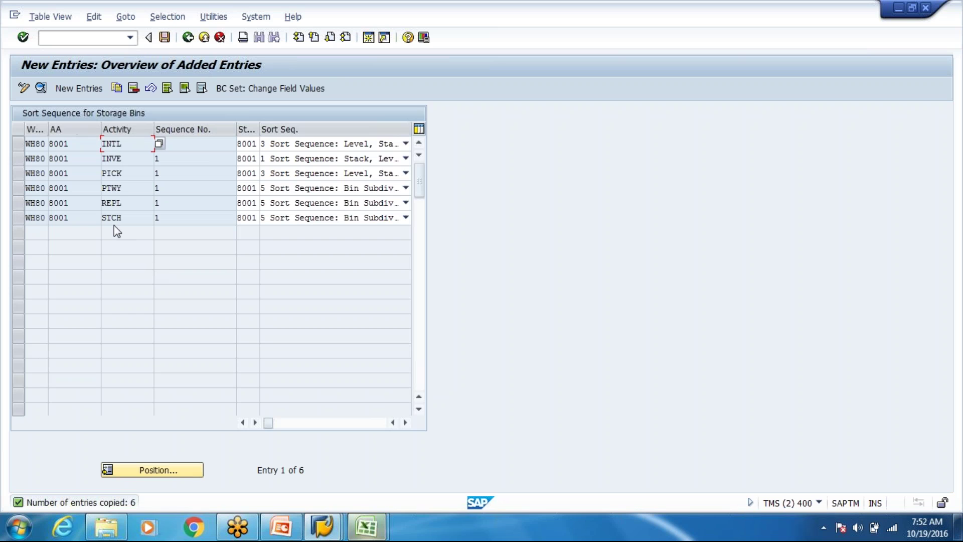
Copy all six 8001 sort-sequence rows and set the INTL copy to activity area 8002.
drag(17, 144, 19, 215)
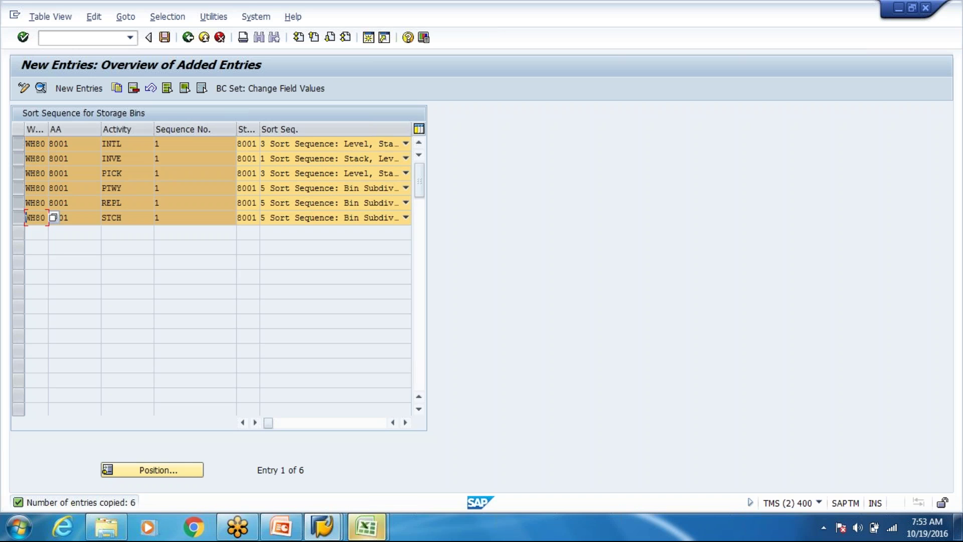
click(116, 88)
key(Tab)
text(2)
key(Tab)
key(Tab)
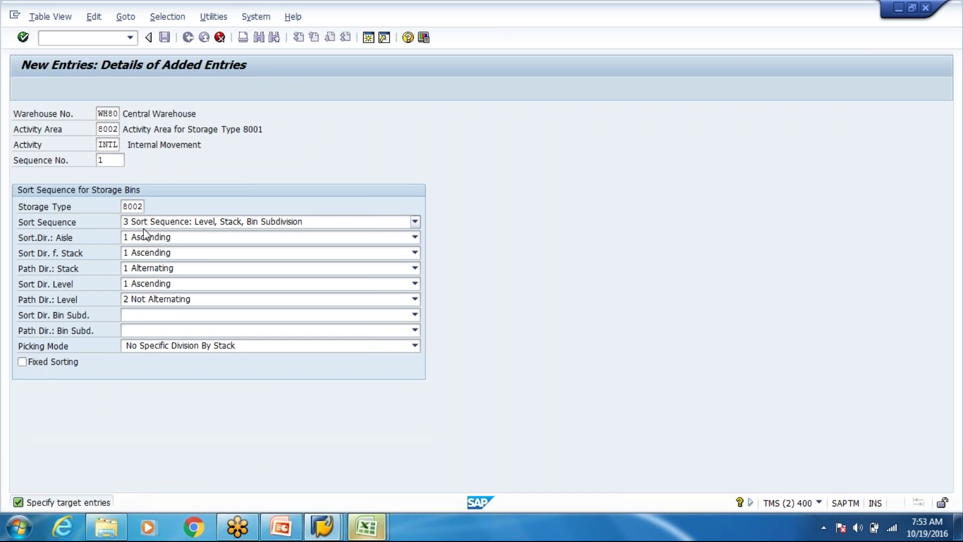
key(Return)
Change the INVE copy's activity area to 8002 and adjust its storage type.
key(Tab)
key(BackSpace)
text(2)
key(Tab)
key(Tab)
Set the PICK copy's activity area to 8003.
key(Tab)
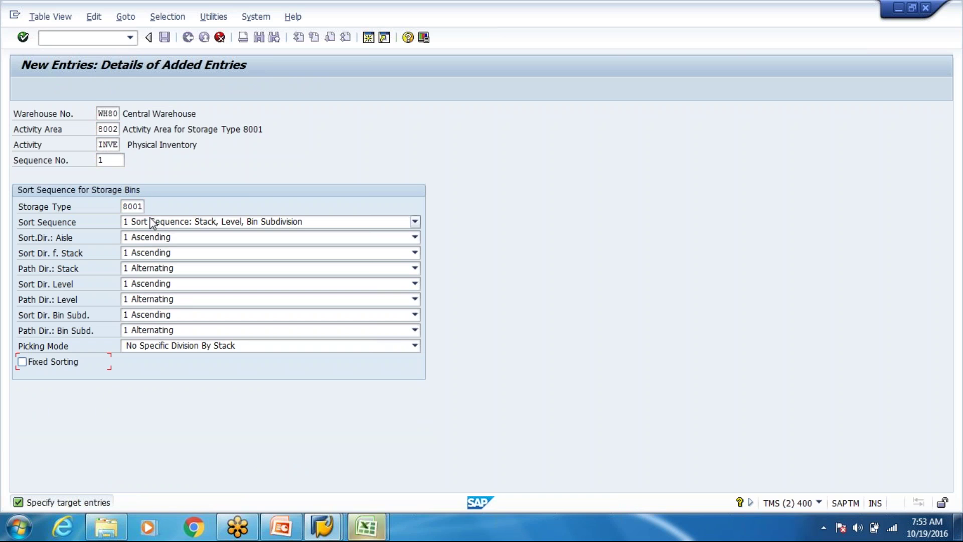
click(139, 207)
key(BackSpace)
text(1)
key(Return)
key(Tab)
key(BackSpace)
text(3)
key(Tab)
key(Tab)
key(Tab)
key(Tab)
key(shift+Tab)
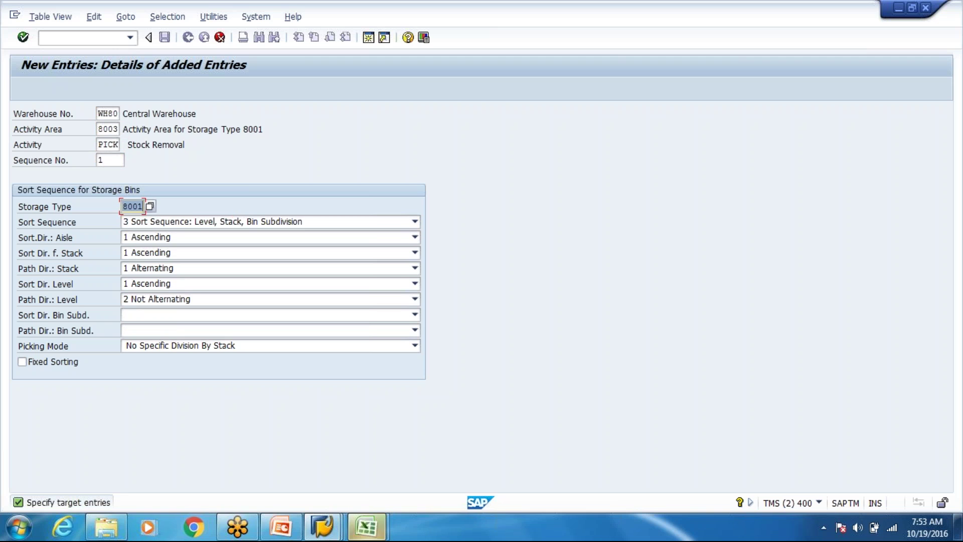
key(Return)
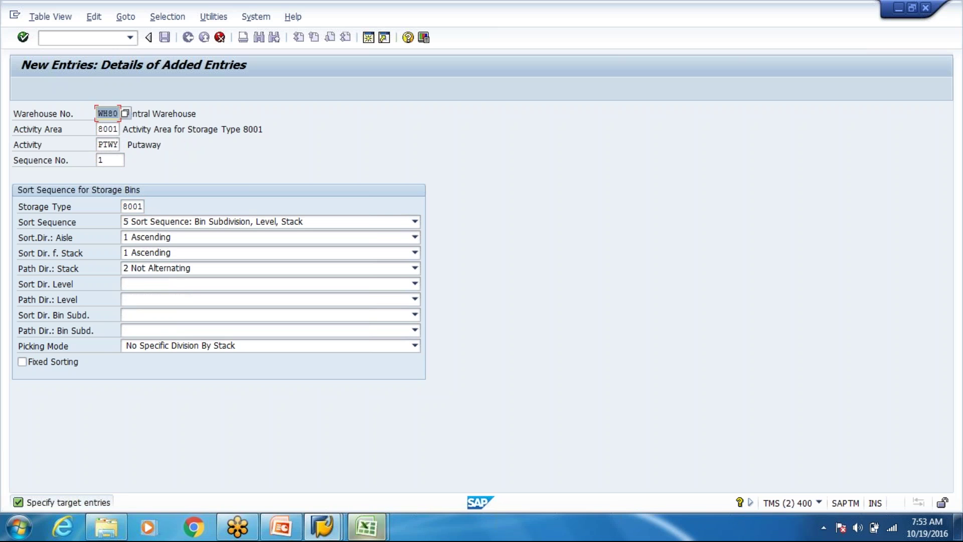
Assign activity area 8002 to the PTWY and REPL copies.
key(Tab)
key(BackSpace)
text(3)
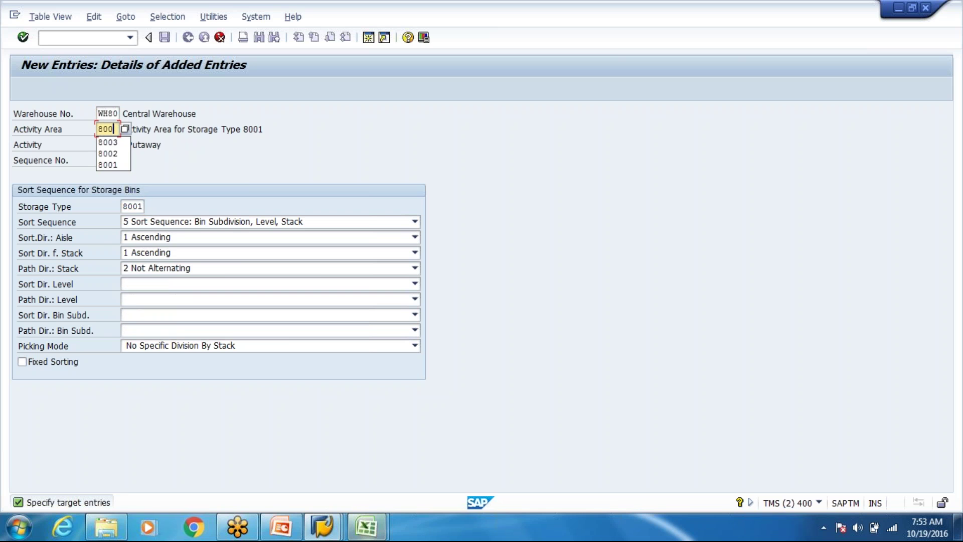
key(Down)
key(Down)
key(Return)
key(Tab)
key(Tab)
key(Tab)
key(Return)
key(Tab)
key(Down)
key(Down)
key(Return)
key(Tab)
key(Tab)
key(Tab)
key(Return)
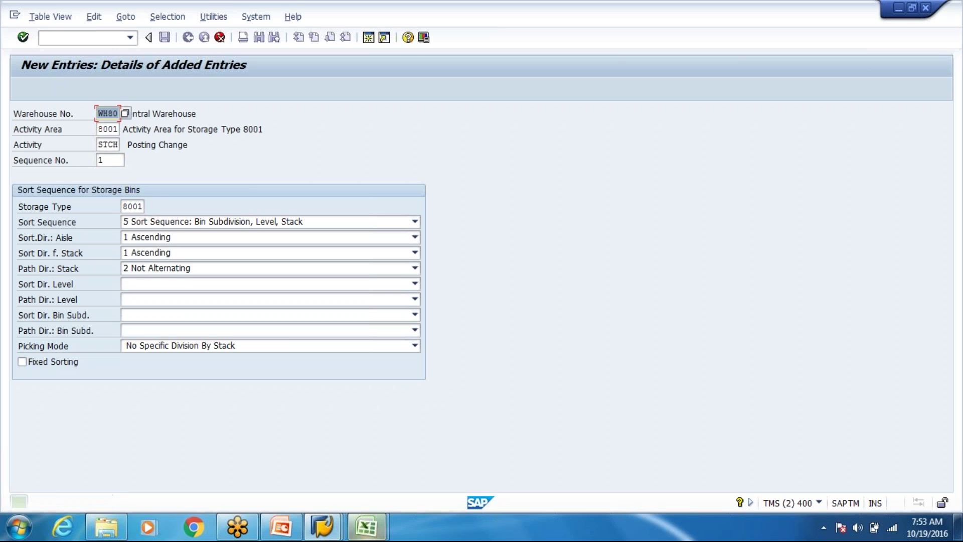
Set the STCH copy to activity area 8002 with storage type 8002.
key(Tab)
key(Down)
key(Down)
key(Return)
key(Tab)
key(Tab)
key(Tab)
key(Down)
key(Down)
key(Return)
key(Return)
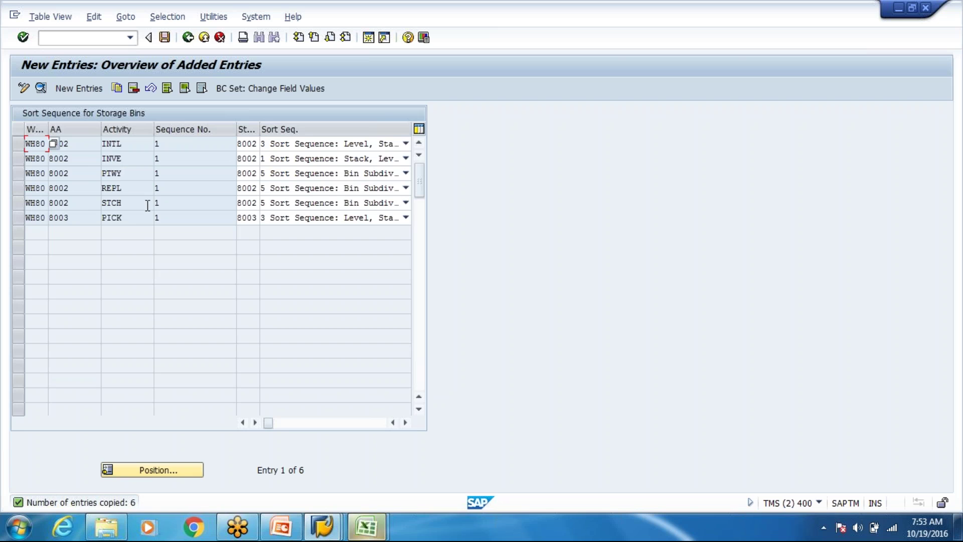
Review the PICK entry, then save the new entries and confirm the change request.
double_click(156, 218)
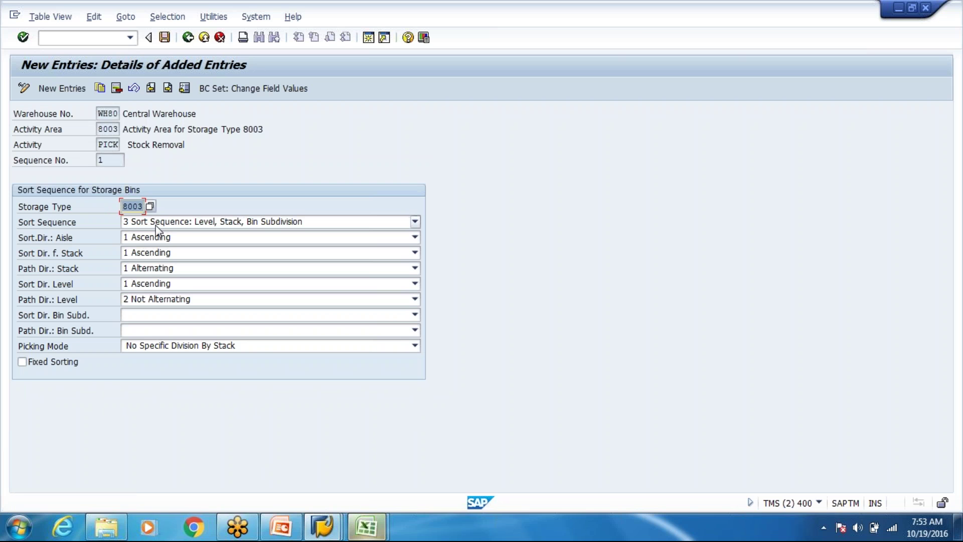
click(165, 38)
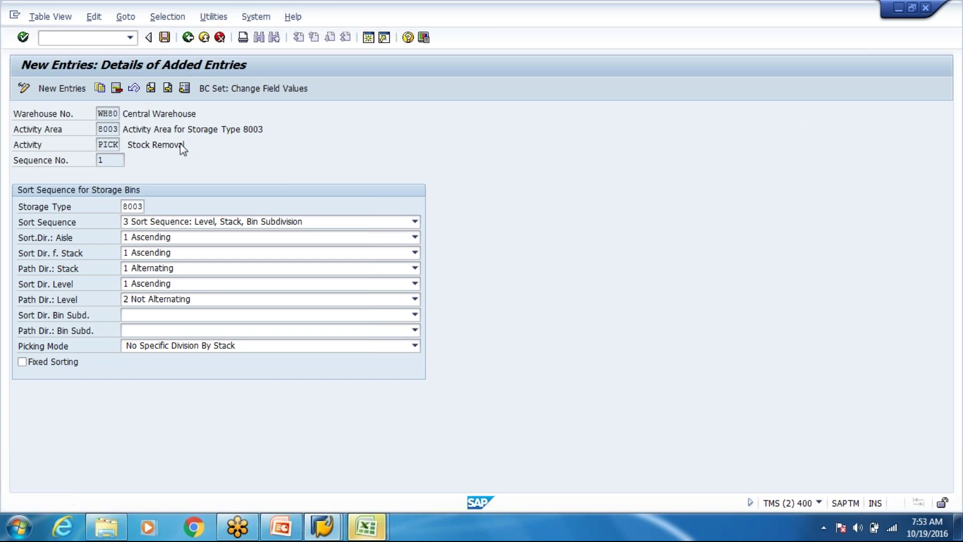
key(Return)
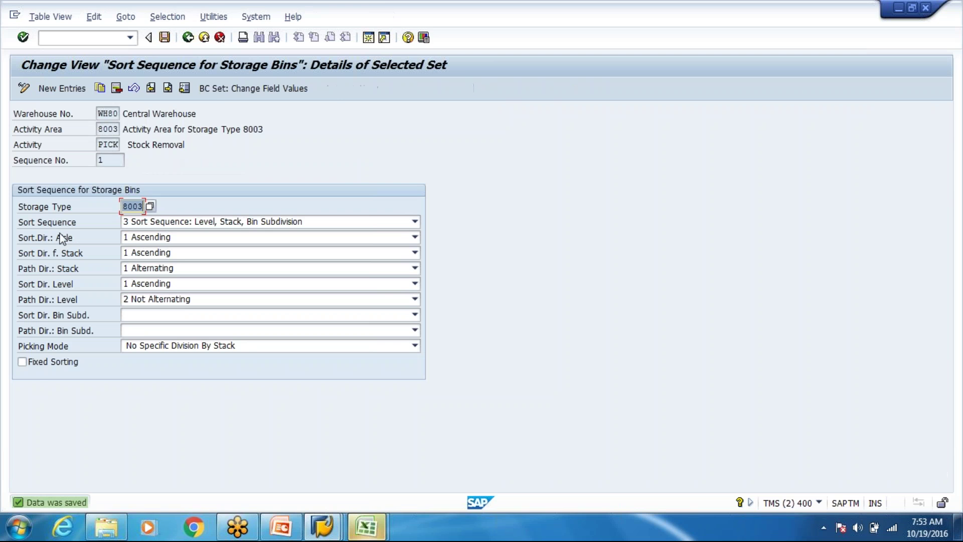
click(187, 37)
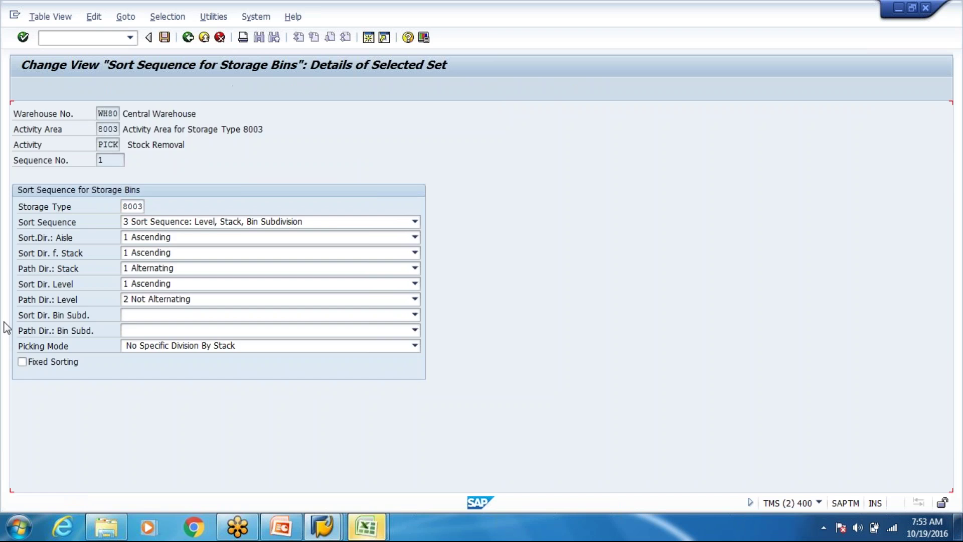
Select all six sort-sequence rows (INTL, INVE, PICK, PTWY, REPL, STCH) and copy them as new entries.
drag(20, 219, 18, 203)
ctrl+click(18, 174)
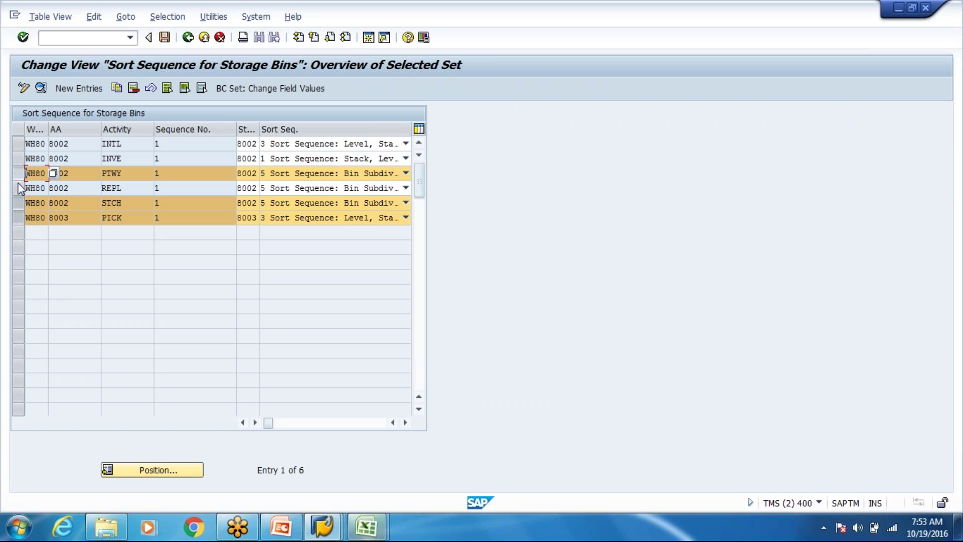
ctrl+click(17, 144)
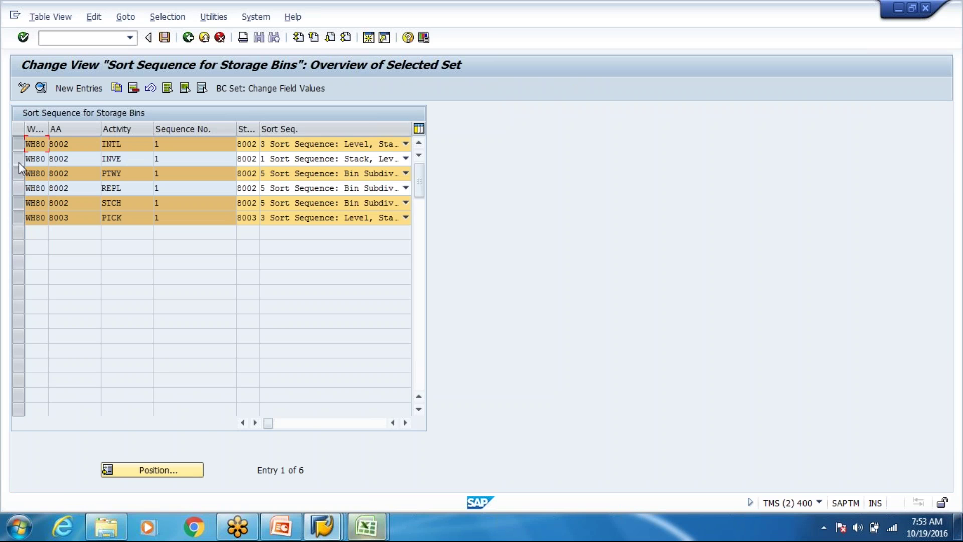
ctrl+click(19, 159)
ctrl+click(18, 187)
click(117, 88)
Set the INTL copy to activity area 8003 with sequence number 1 and its storage type.
key(BackSpace)
key(Down)
key(Down)
key(Tab)
key(Tab)
text(1)
key(Tab)
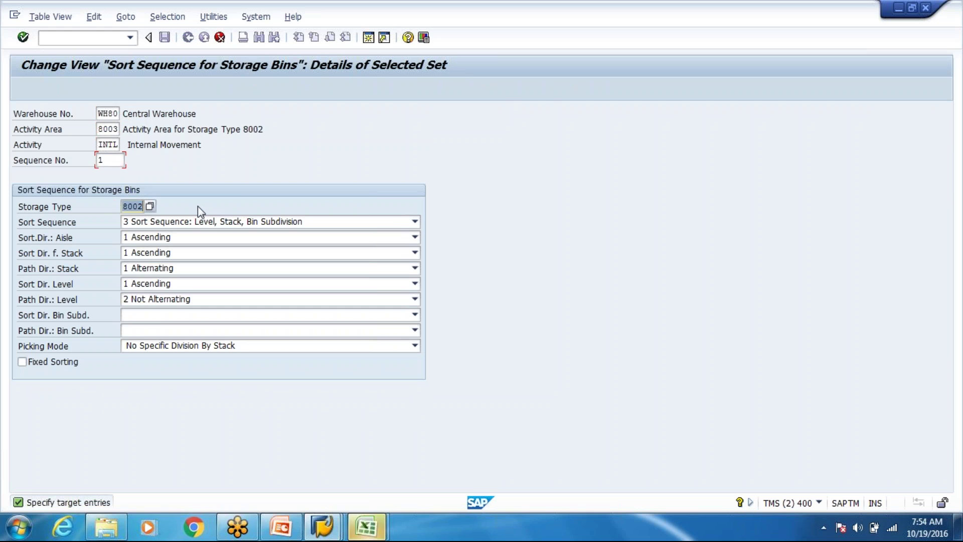
key(BackSpace)
key(Up)
key(Return)
Set the INVE and PTWY copies to activity area 8003 with their storage types.
key(Return)
key(BackSpace)
key(Down)
key(Tab)
key(Tab)
key(Tab)
key(BackSpace)
key(Down)
key(Return)
key(Return)
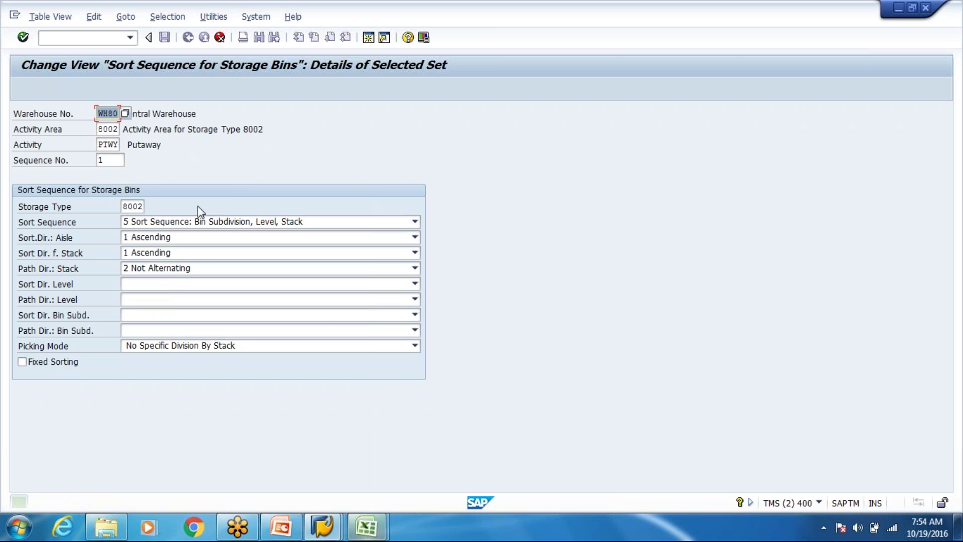
key(Tab)
key(BackSpace)
key(Down)
key(Tab)
Set the REPL and STCH copies to activity area 8003 with their storage types.
key(Tab)
key(Tab)
key(BackSpace)
key(Down)
key(Down)
key(Return)
key(Return)
key(Tab)
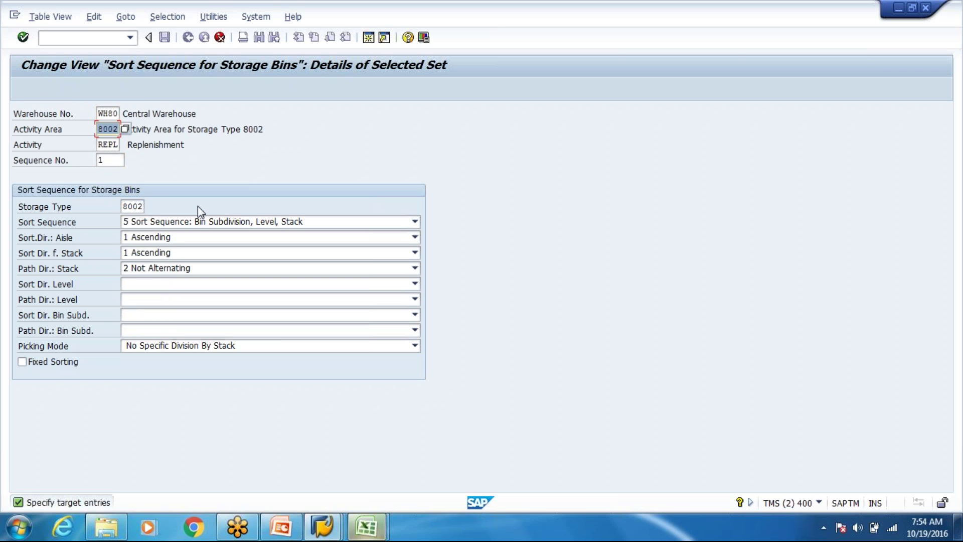
key(BackSpace)
key(Down)
key(Tab)
key(Tab)
key(Tab)
key(BackSpace)
key(Down)
key(Return)
key(Return)
Change the PICK copy to activity area 8002 and save all six new entries.
key(Tab)
key(BackSpace)
key(Down)
key(Tab)
key(Tab)
key(Tab)
key(BackSpace)
key(Down)
key(Return)
key(Return)
key(Tab)
key(BackSpace)
key(Down)
key(Down)
key(Return)
key(Tab)
key(Tab)
key(Tab)
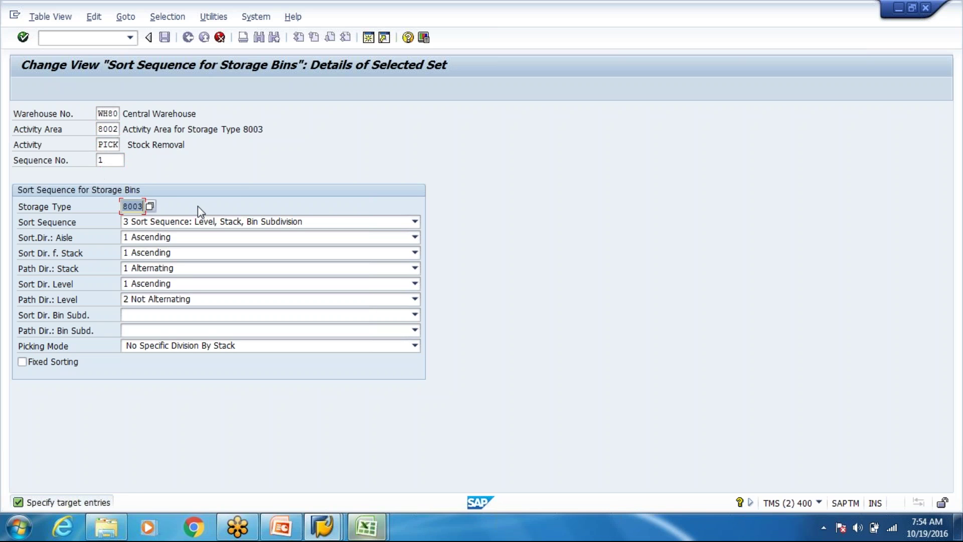
key(Return)
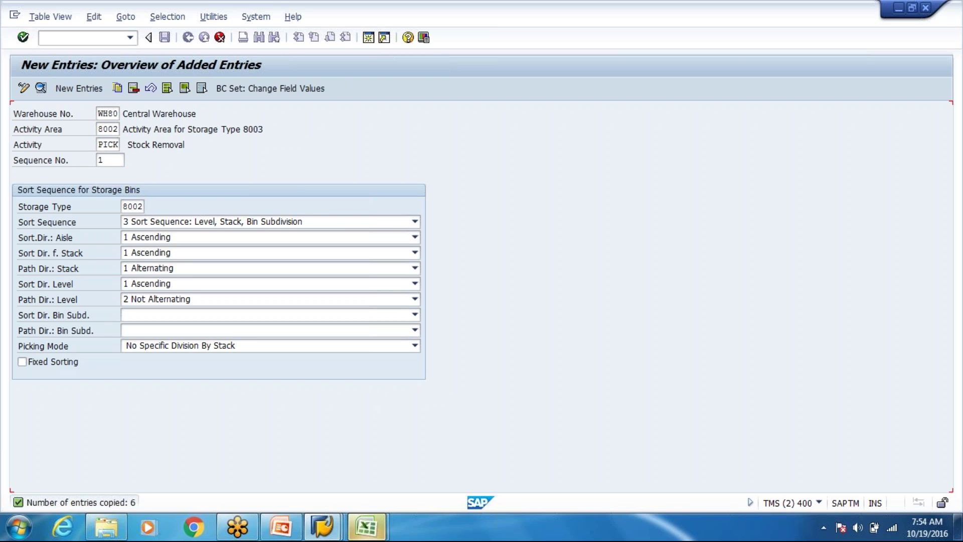
key(ctrl+s)
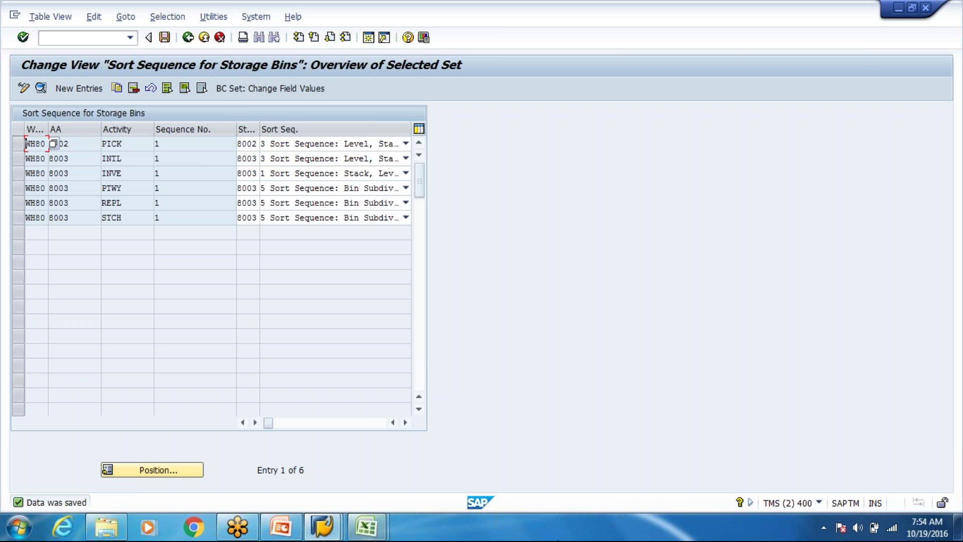
click(281, 526)
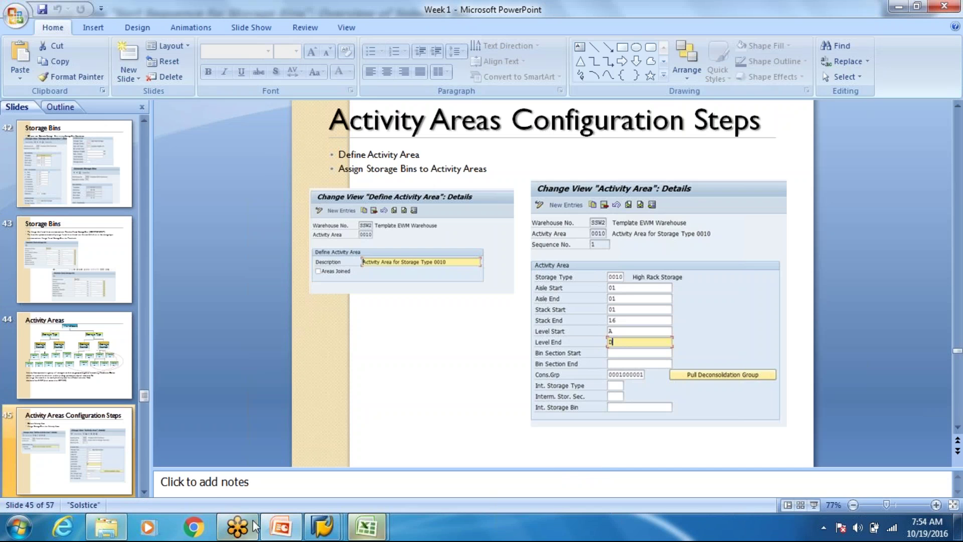
Show the Activity Areas Configuration Steps slide as a slide show, then close the deck and PowerPoint.
click(814, 505)
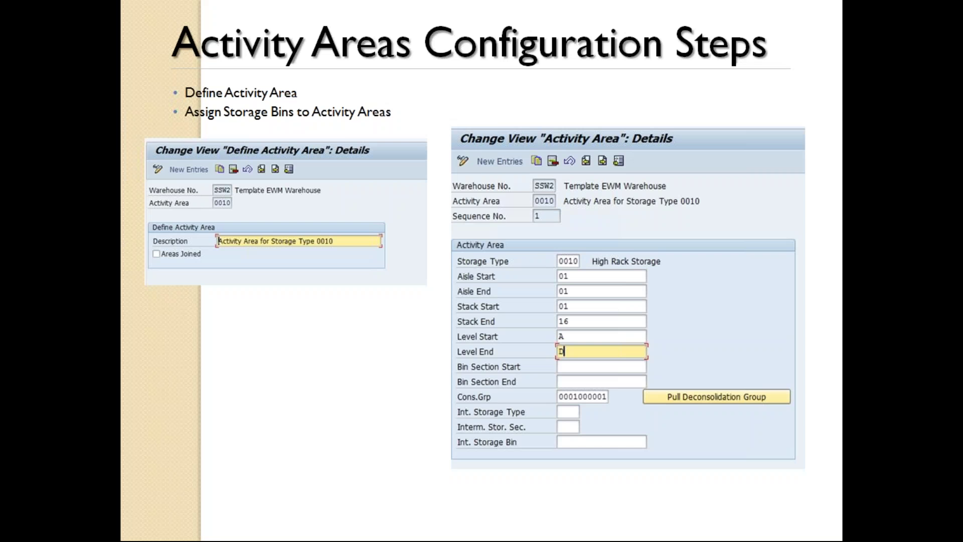
key(Right)
key(Left)
key(Escape)
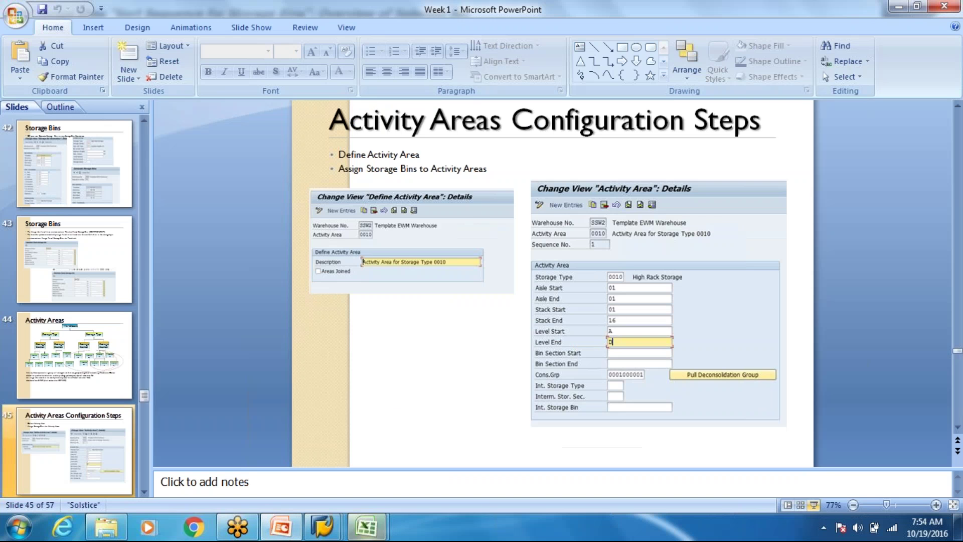
click(943, 7)
click(943, 6)
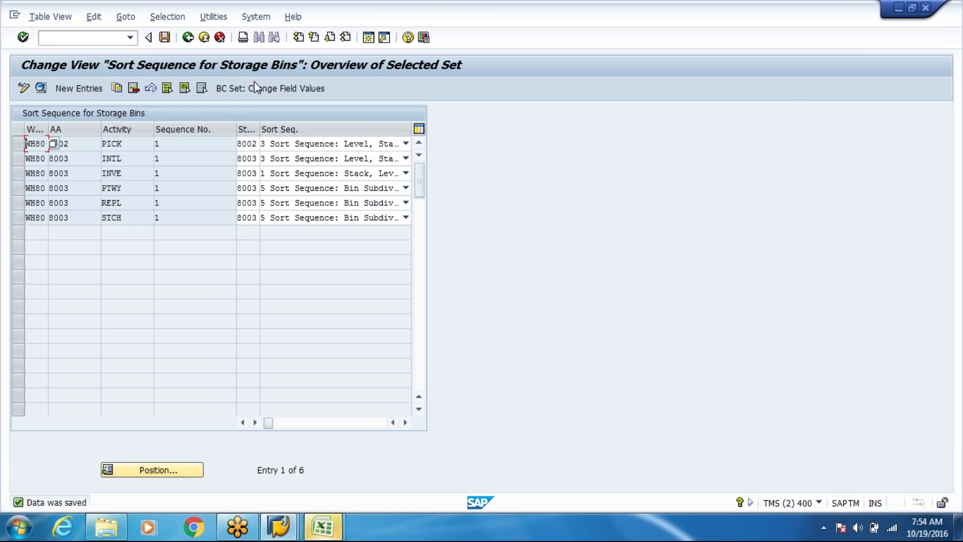
Run /o/sdwm/mon for storage type 8001 and open bin 8001-1-01-A to check its activity areas.
click(42, 37)
text(/o/sd)
text(wm/)
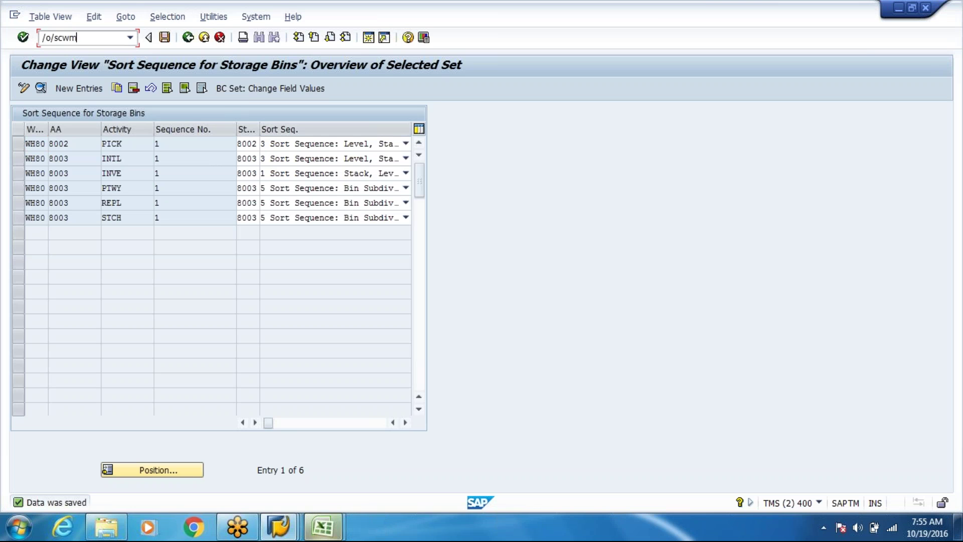
text(mon)
key(Return)
key(Tab)
key(Tab)
key(Tab)
key(Tab)
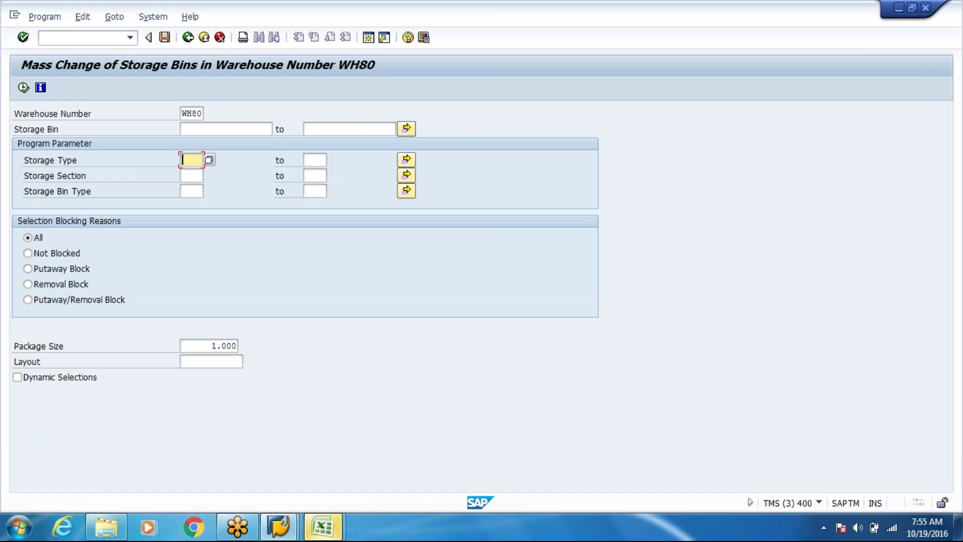
text(8001)
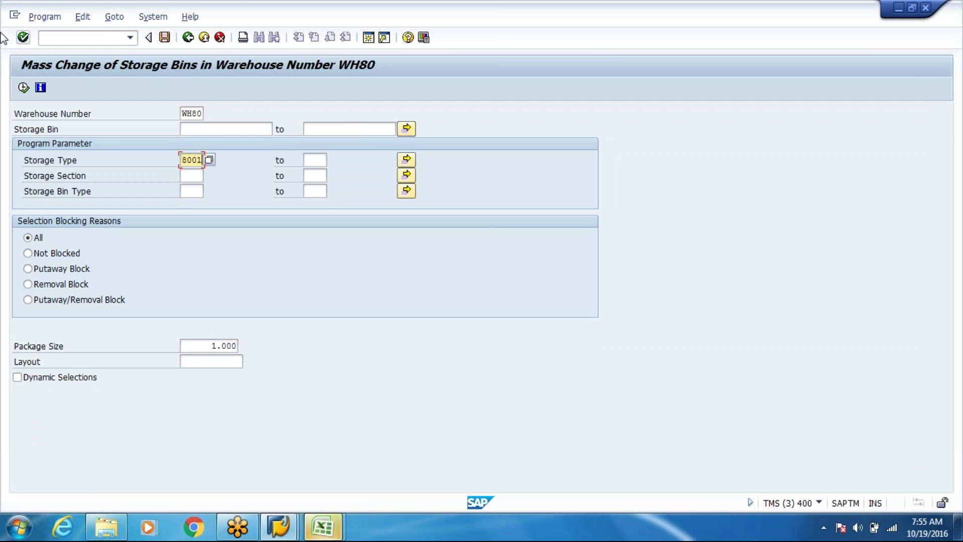
click(23, 88)
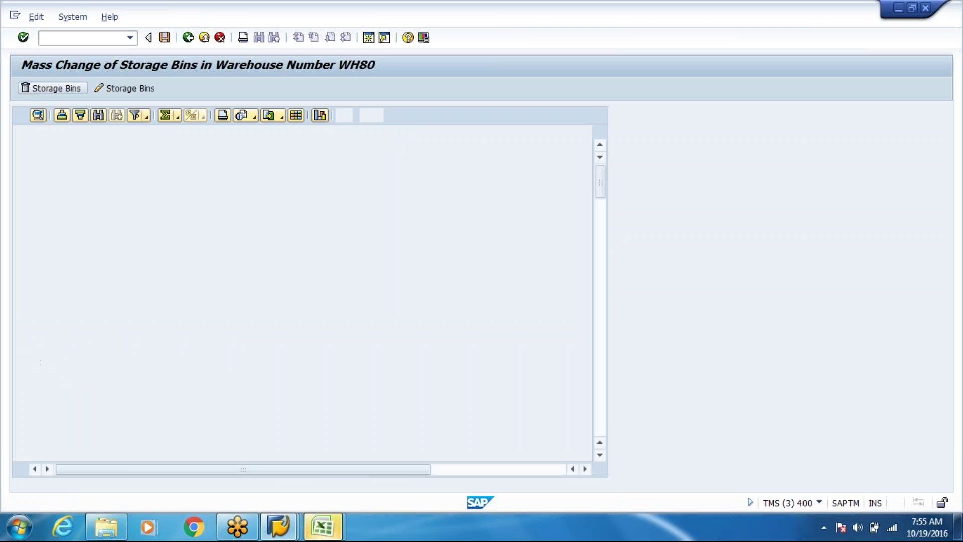
click(24, 89)
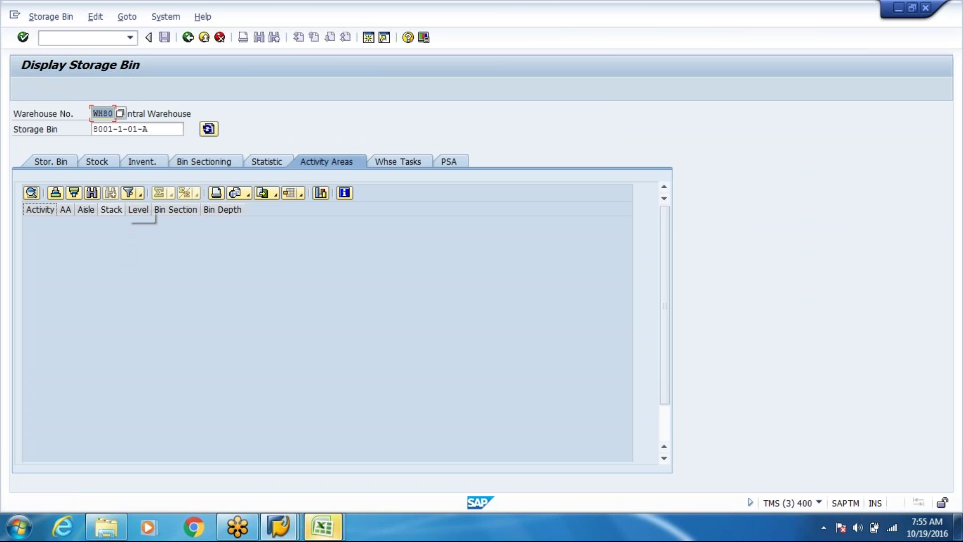
click(108, 41)
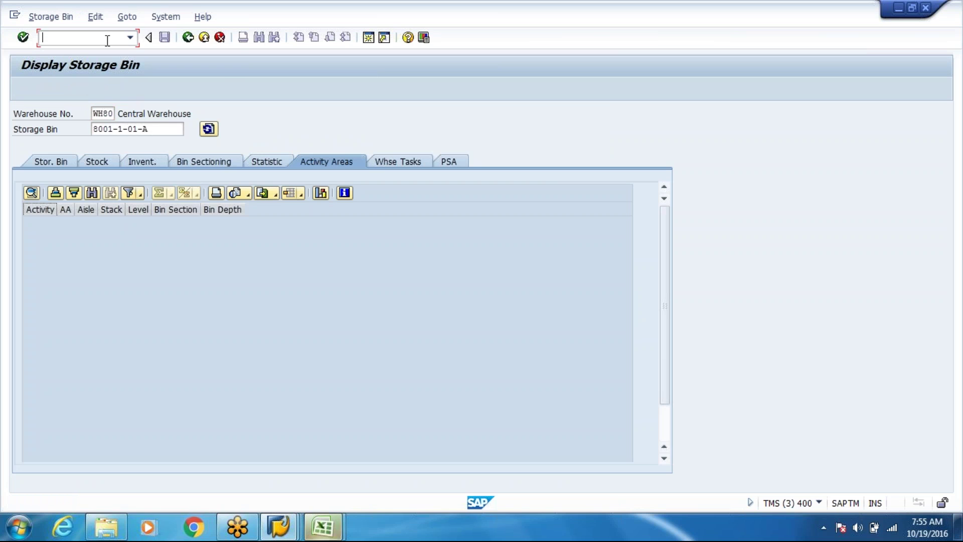
Start bin sorting with /o/scwm/sbst and enter activity area 8001.
text(/o/scwm/sb)
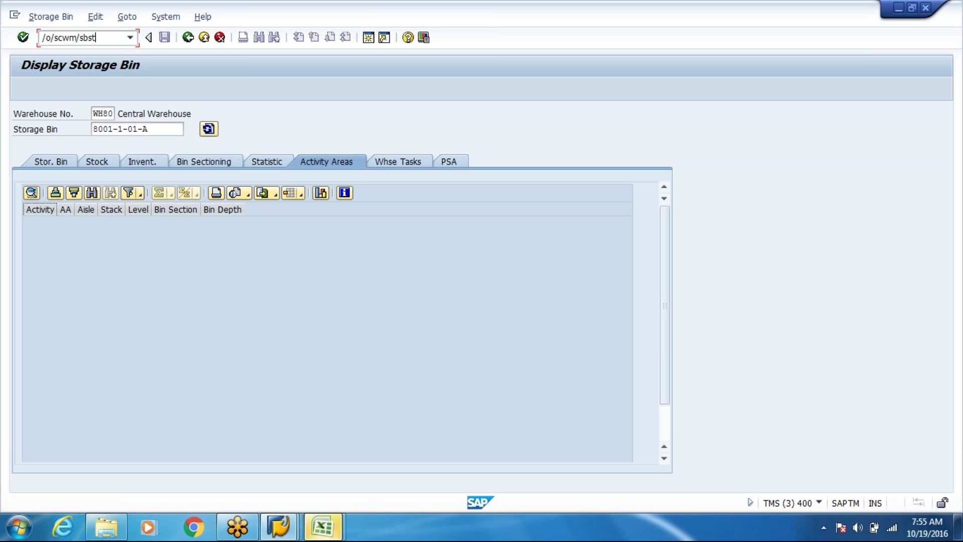
text(st)
key(Return)
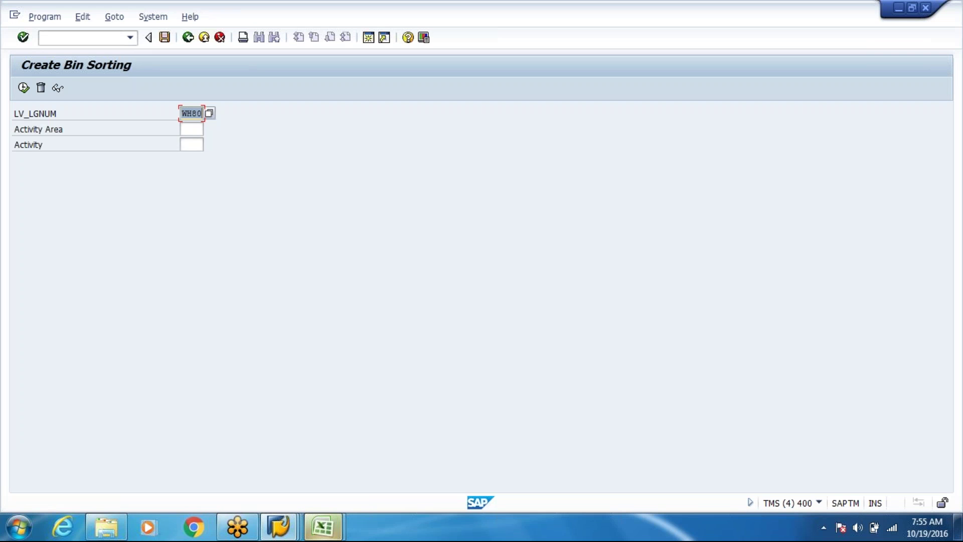
click(191, 129)
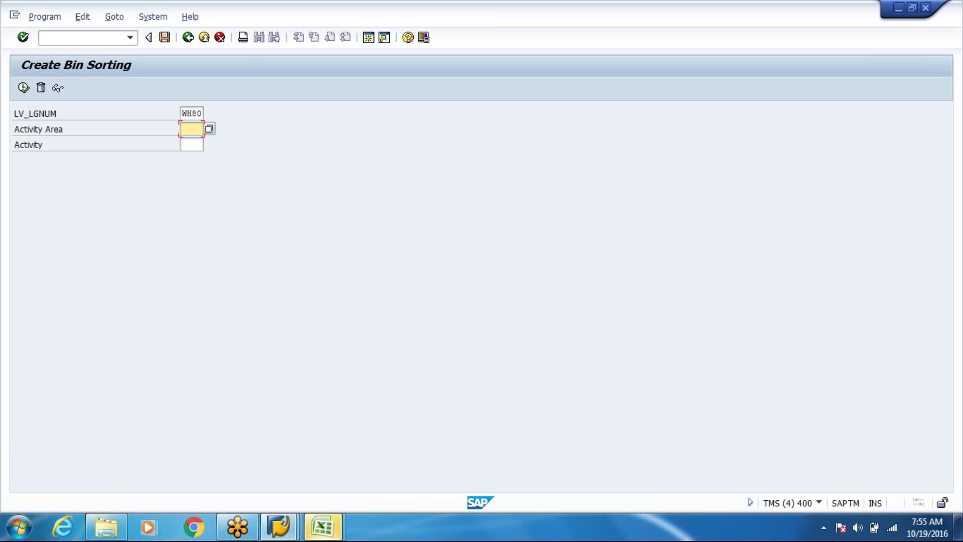
text(8001)
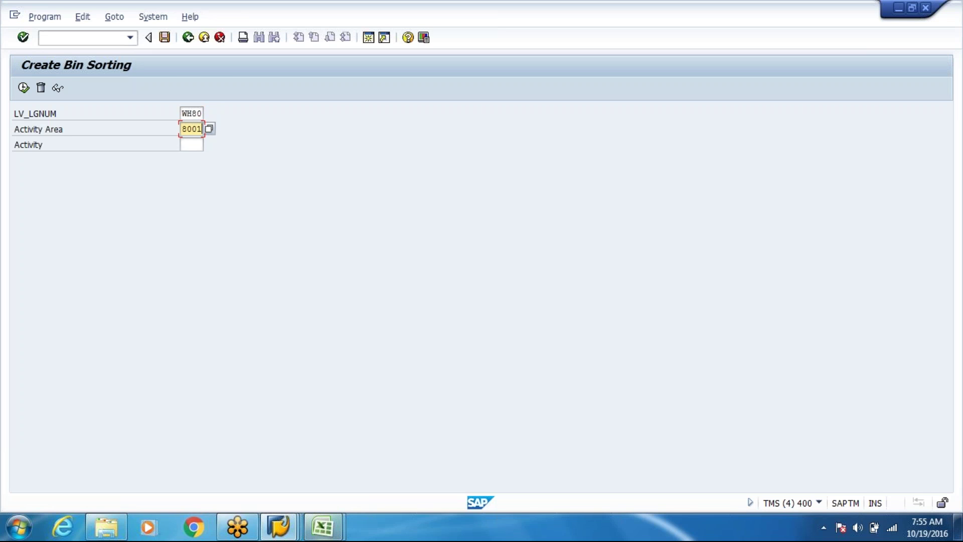
In the other session, view the activity areas of storage bin 8001-1-02-C.
key(alt+Tab)
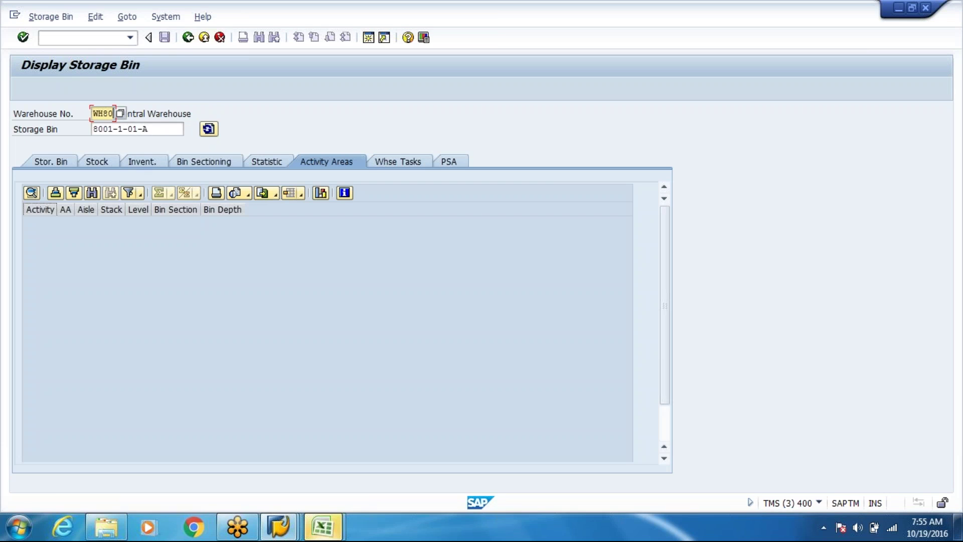
click(187, 37)
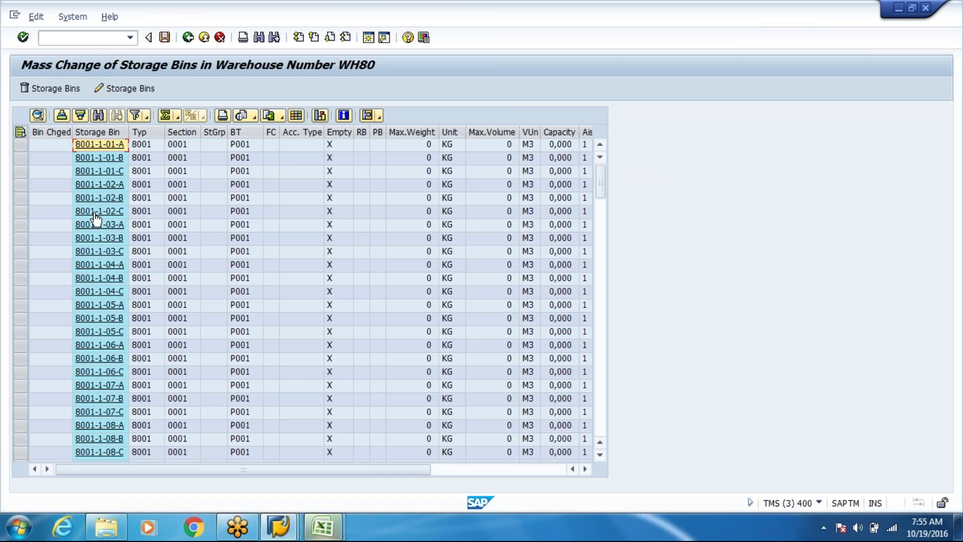
click(97, 213)
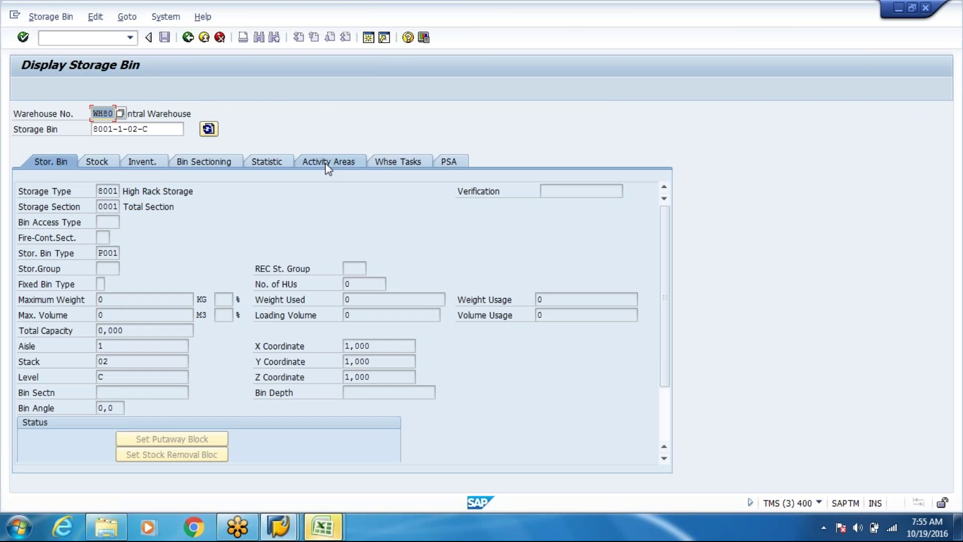
click(326, 164)
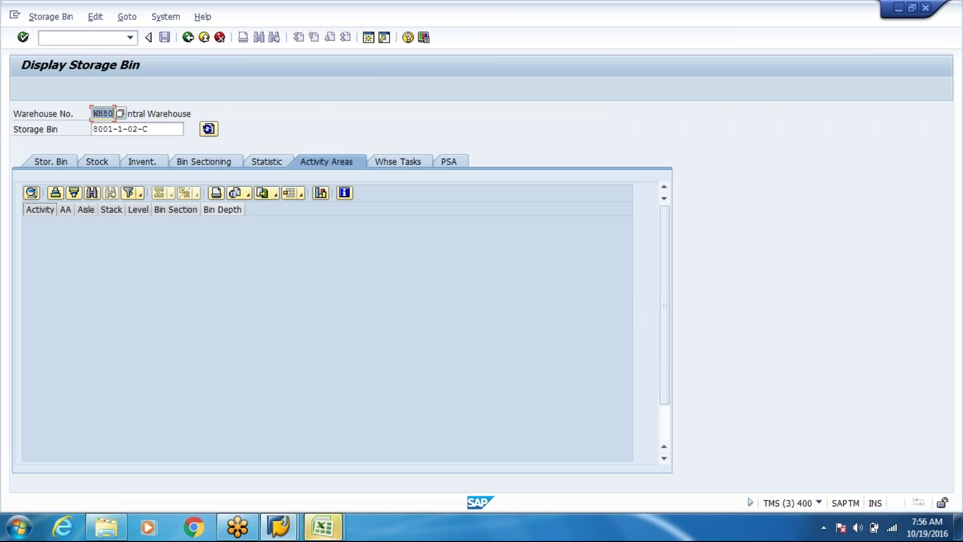
Execute bin sorting for activity area 8001 and return to the bin 8001-1-02-C session.
key(alt+Tab)
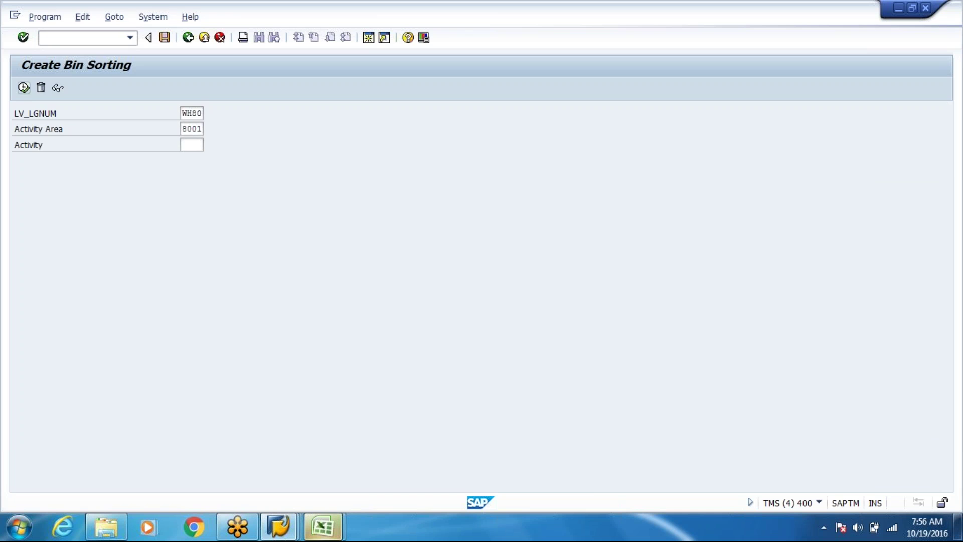
key(F8)
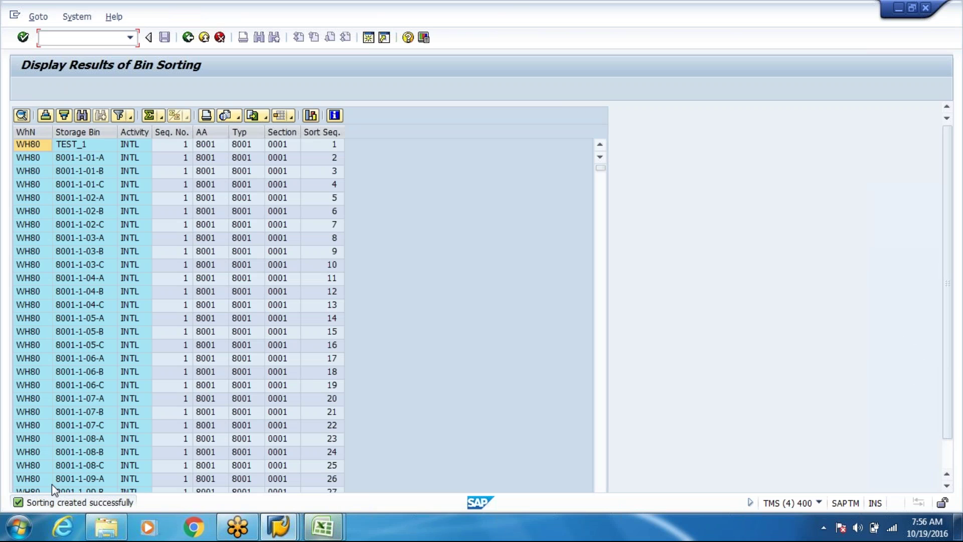
key(alt+Tab)
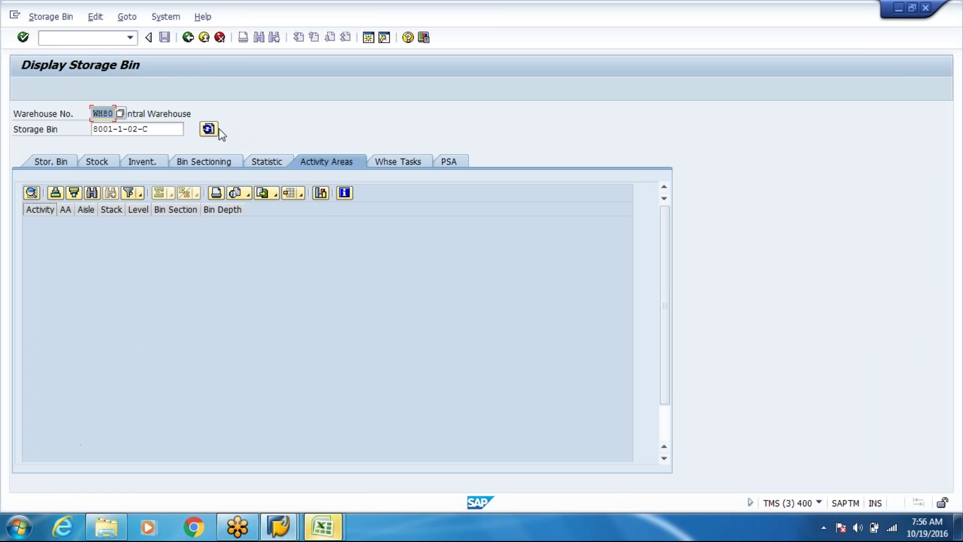
Reload bin 8001-1-02-C, widen the AA column, inspect the 8001 activity rows, then exit.
click(208, 129)
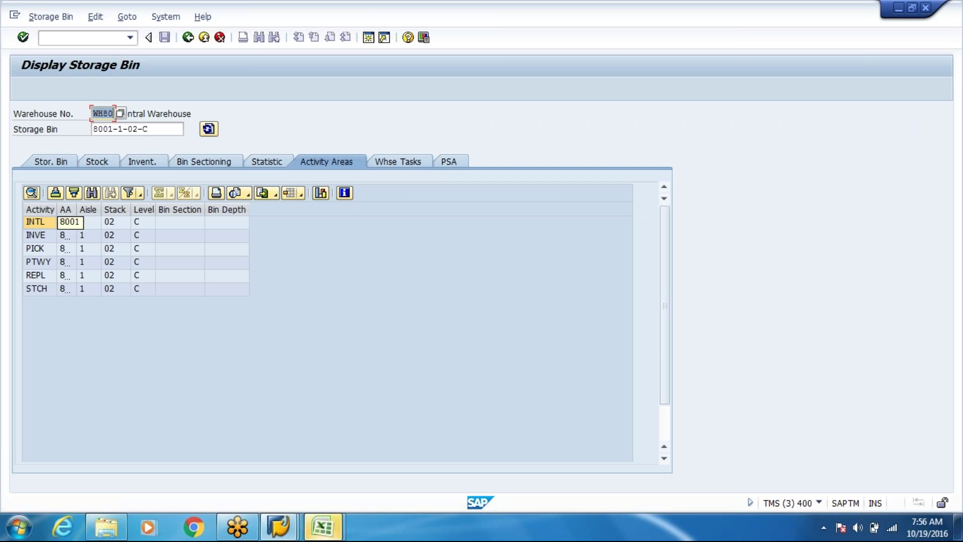
drag(77, 211, 105, 211)
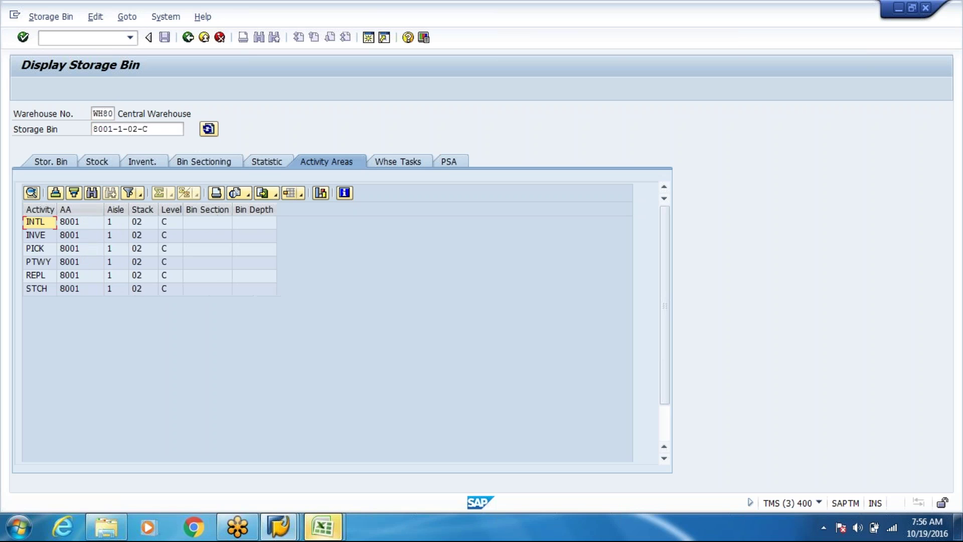
click(40, 235)
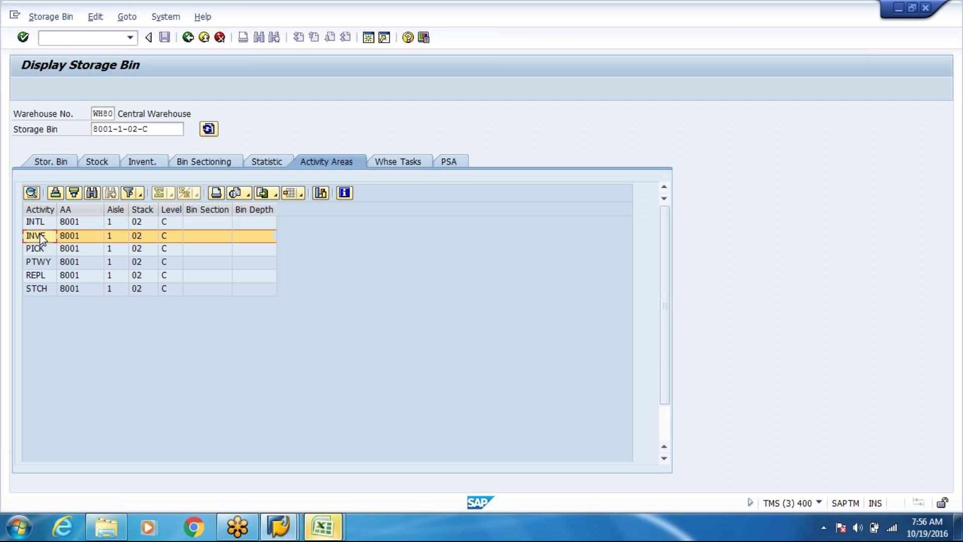
click(41, 246)
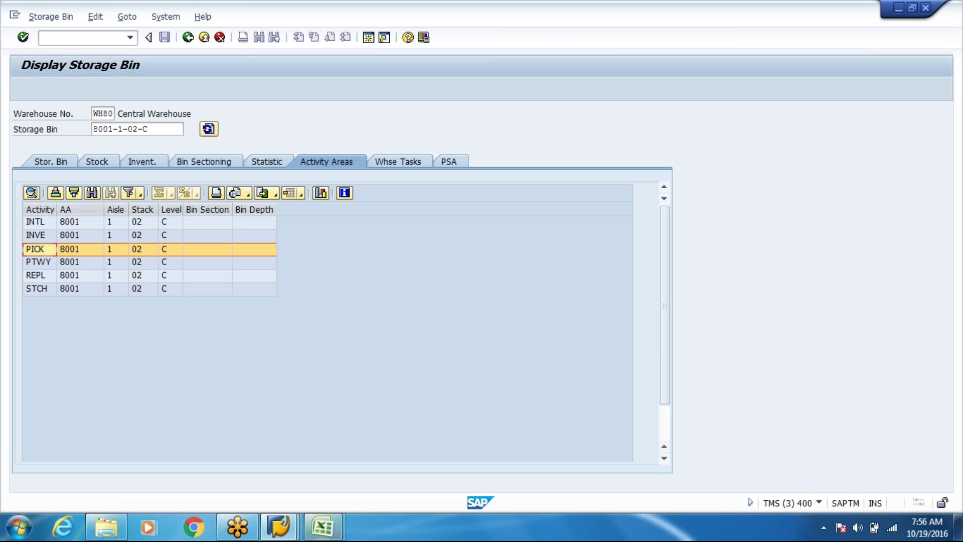
click(69, 236)
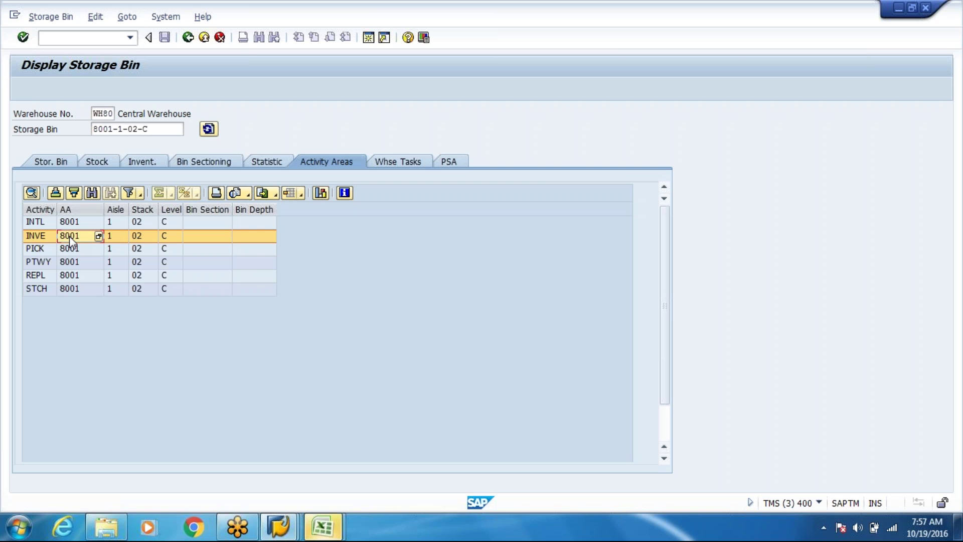
click(30, 209)
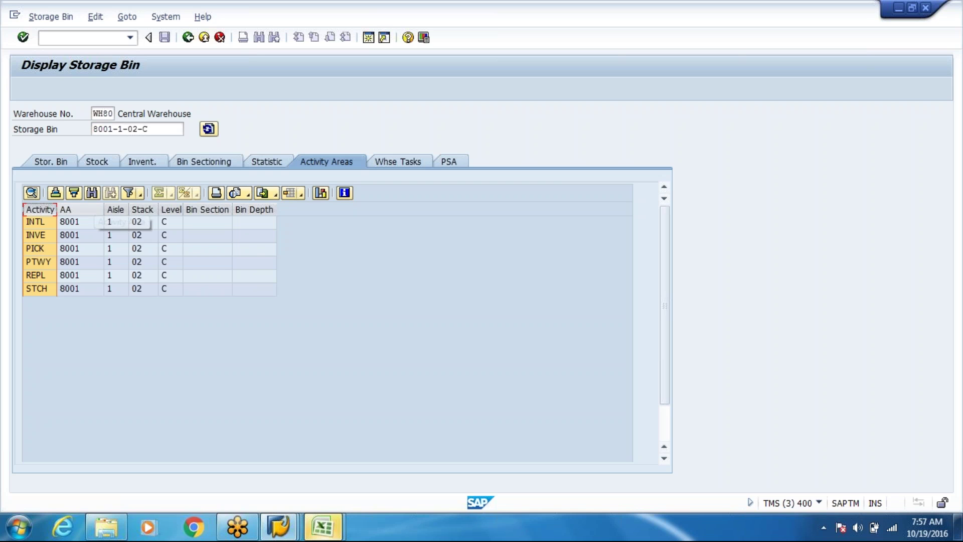
click(201, 42)
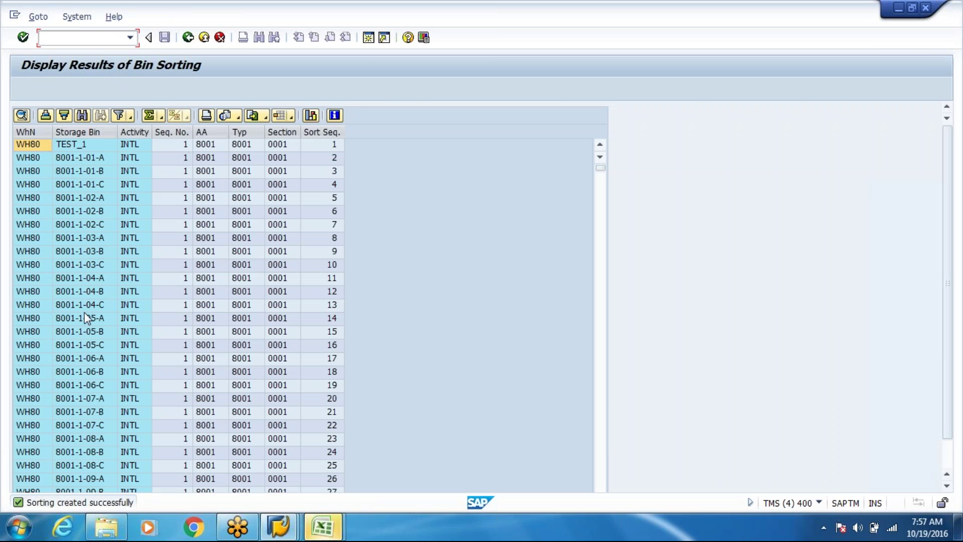
Check the Sort Seq. column in the bin sorting results, then launch the Week 1 deck from Explorer.
scroll(86, 317, down, 1)
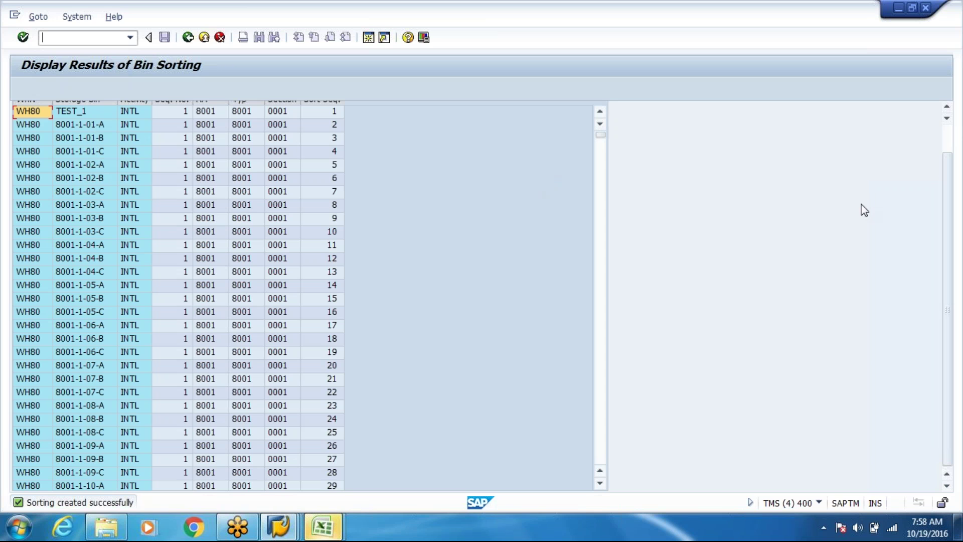
click(950, 146)
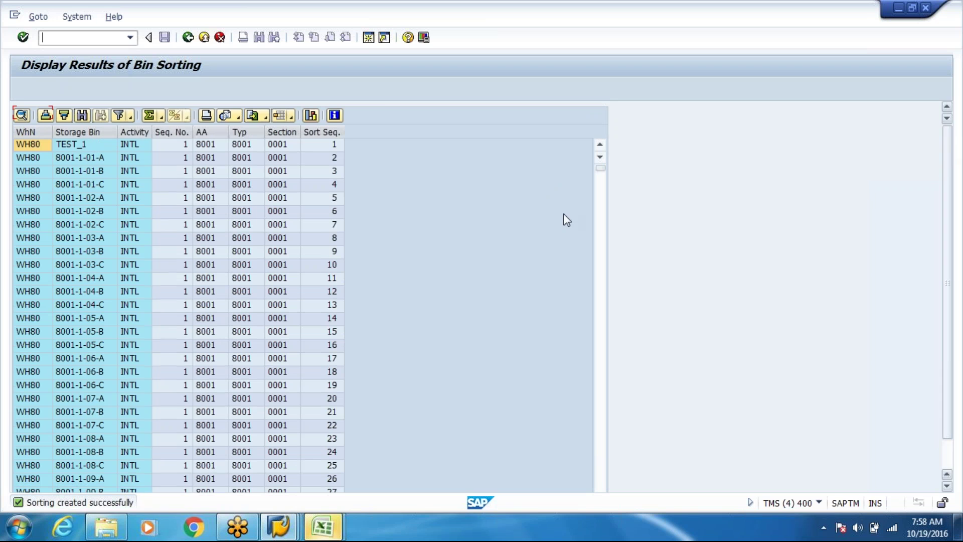
click(317, 133)
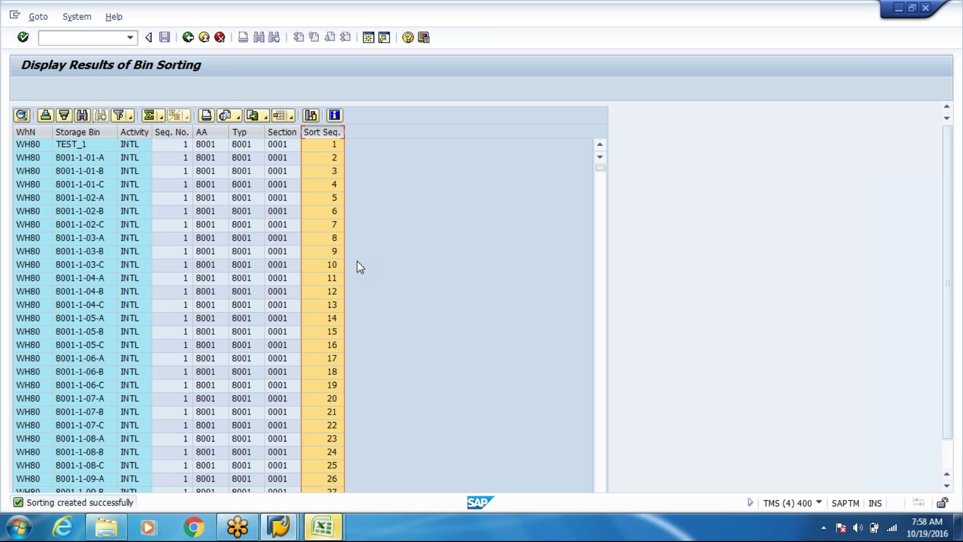
click(119, 527)
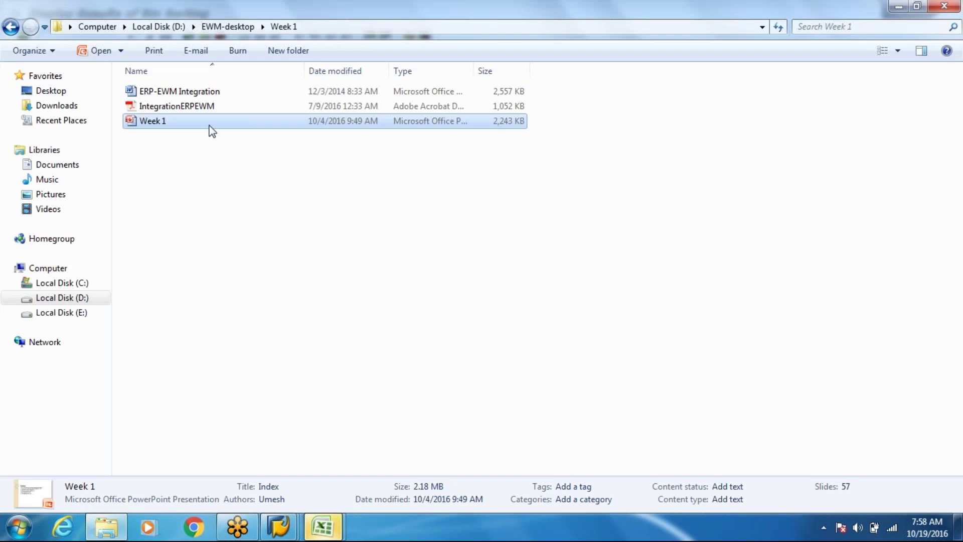
key(Return)
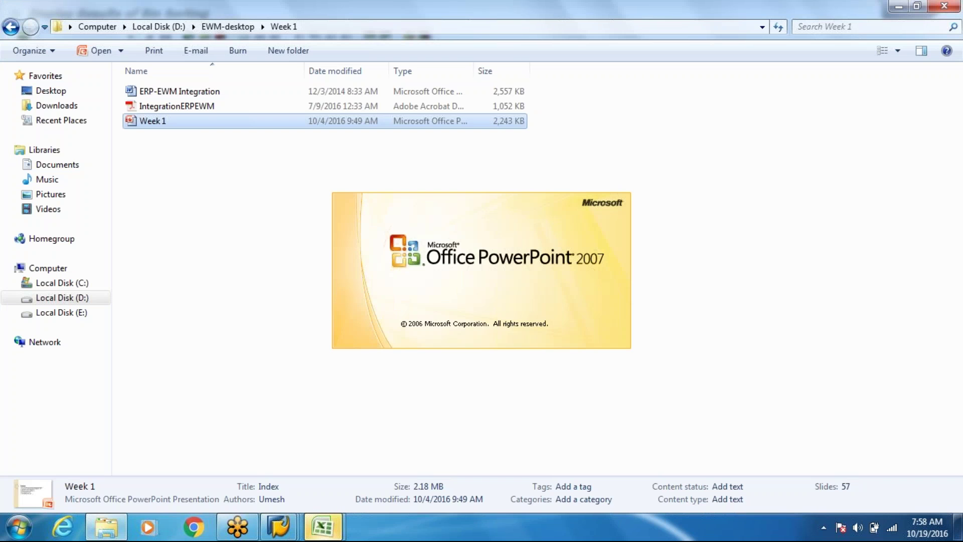
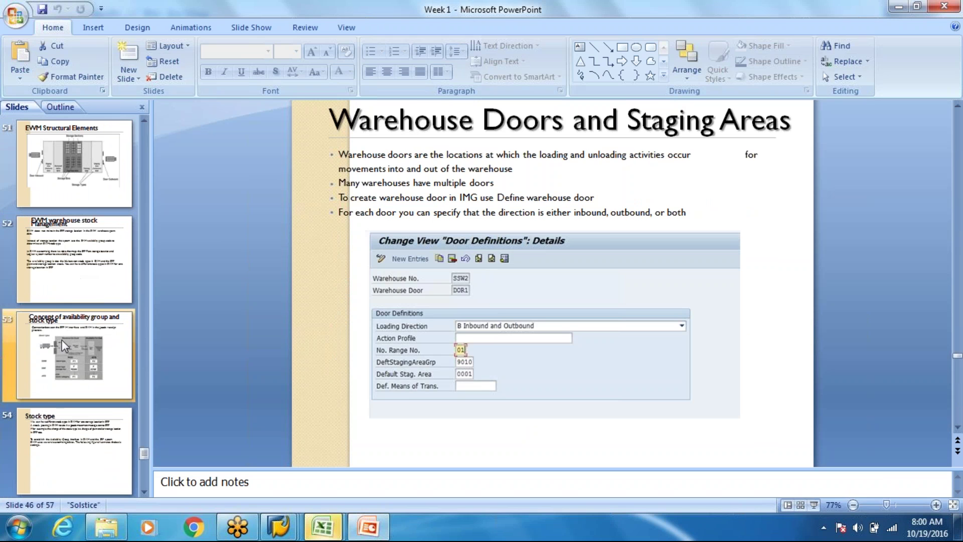
scroll(69, 314, up, 1)
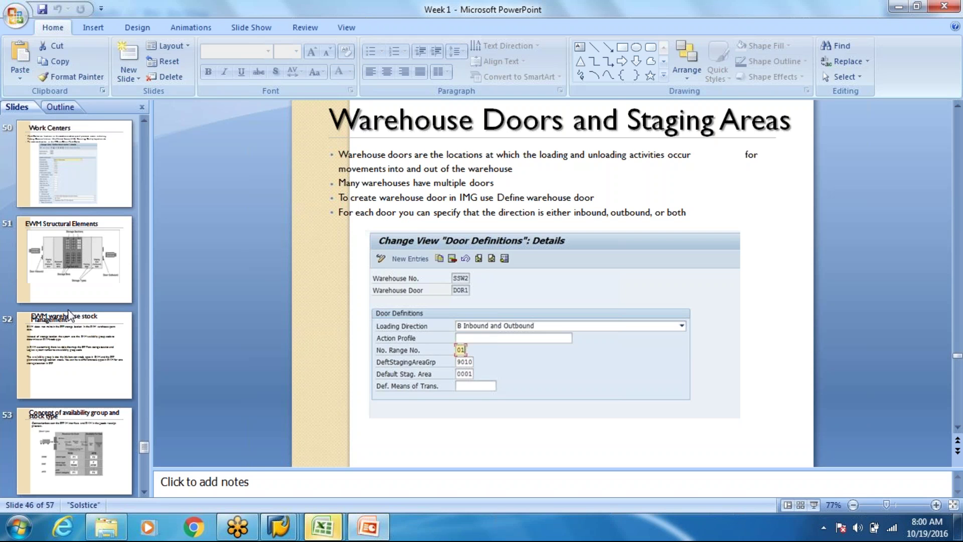
scroll(69, 314, down, 4)
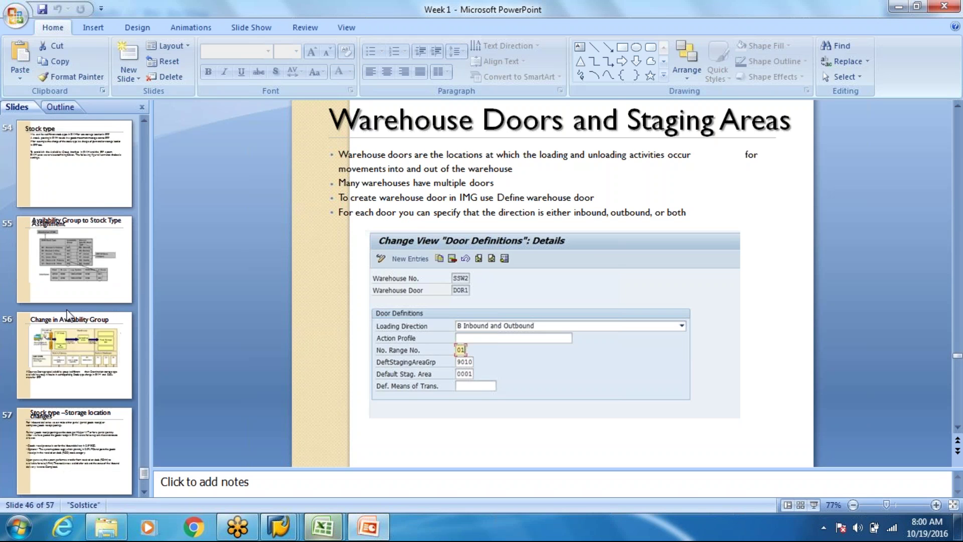
scroll(68, 314, up, 4)
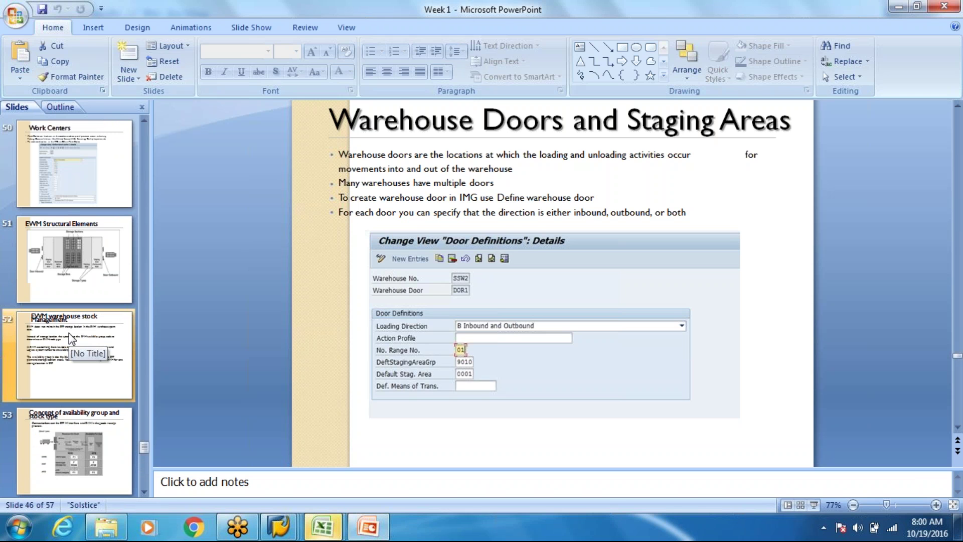
scroll(79, 275, up, 3)
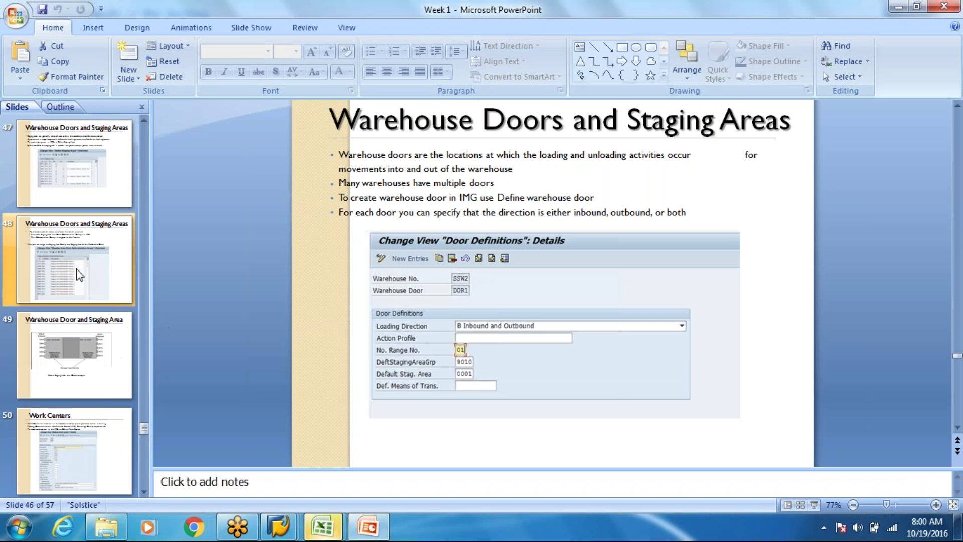
scroll(79, 275, up, 2)
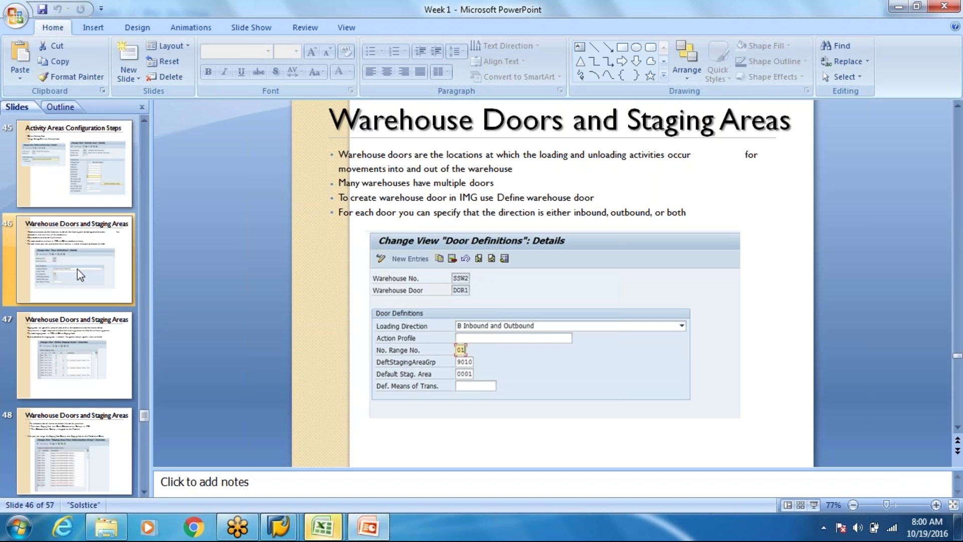
scroll(79, 275, up, 1)
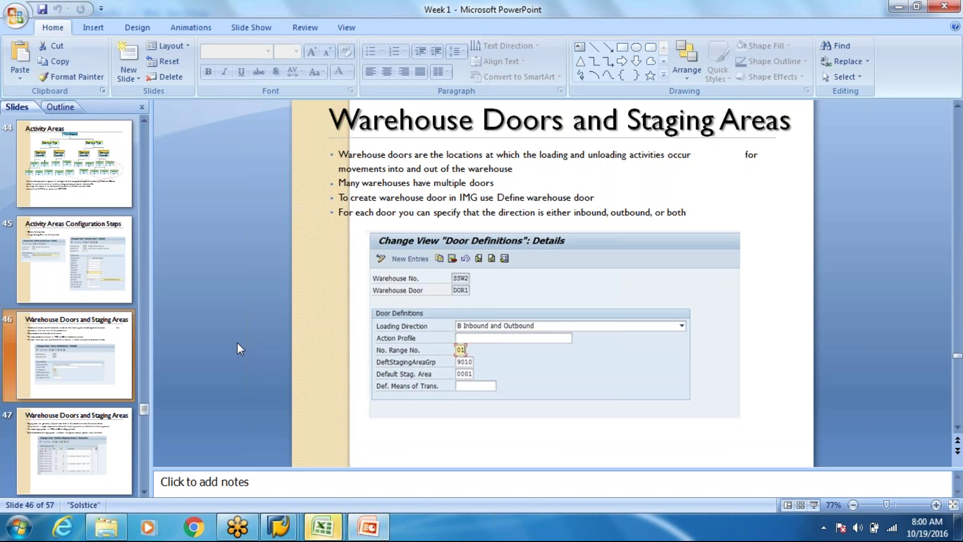
mouse_move(278, 527)
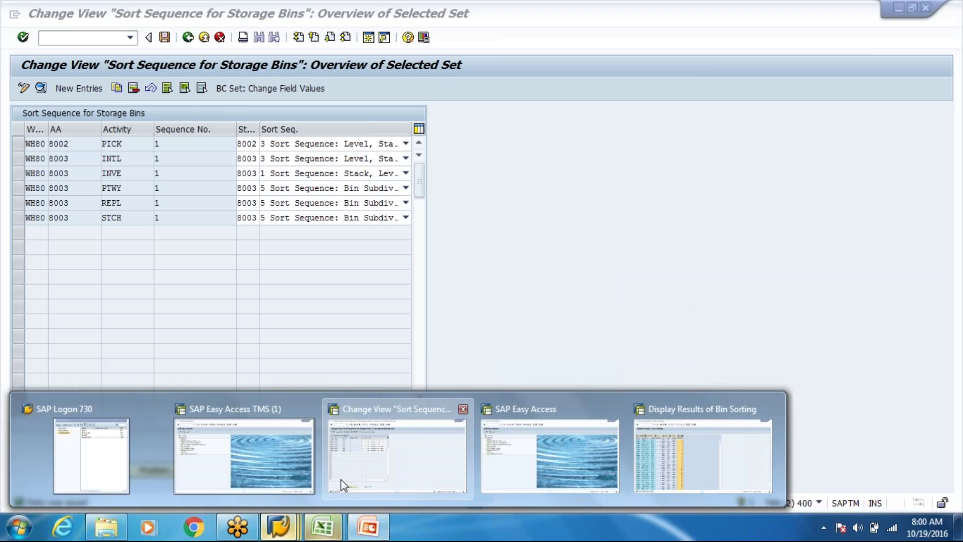
In the Sort Sequence for Storage Bins table, select the six activity entries and copy them as new entries.
click(341, 485)
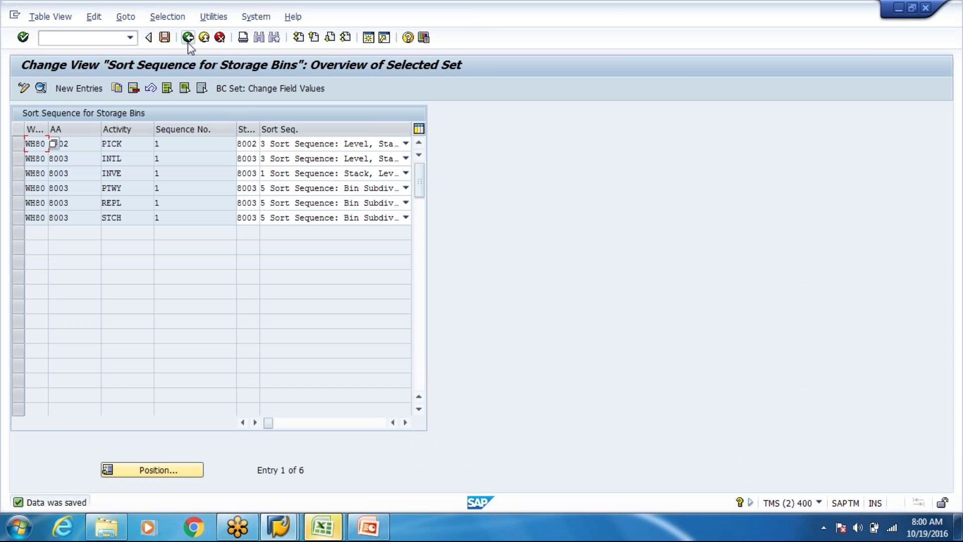
click(19, 144)
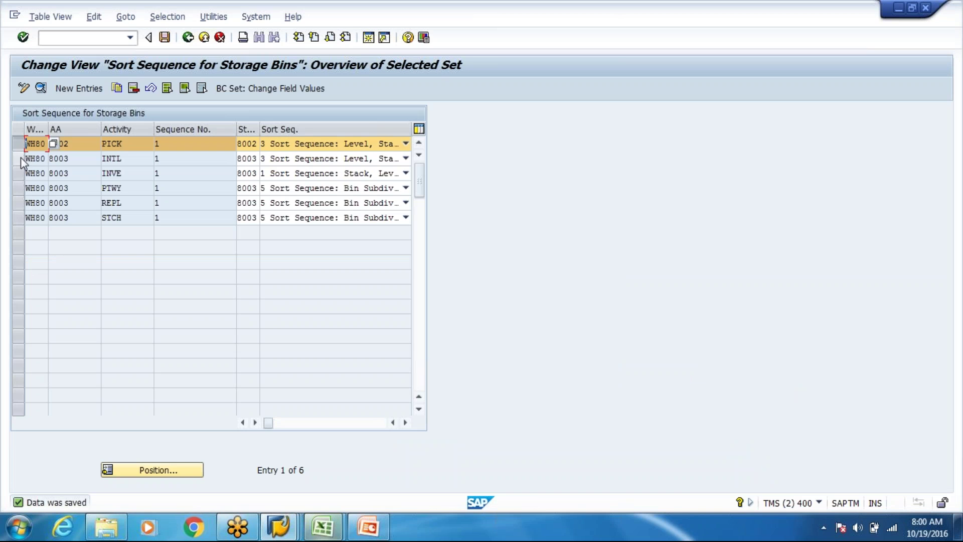
click(20, 158)
click(19, 187)
click(19, 173)
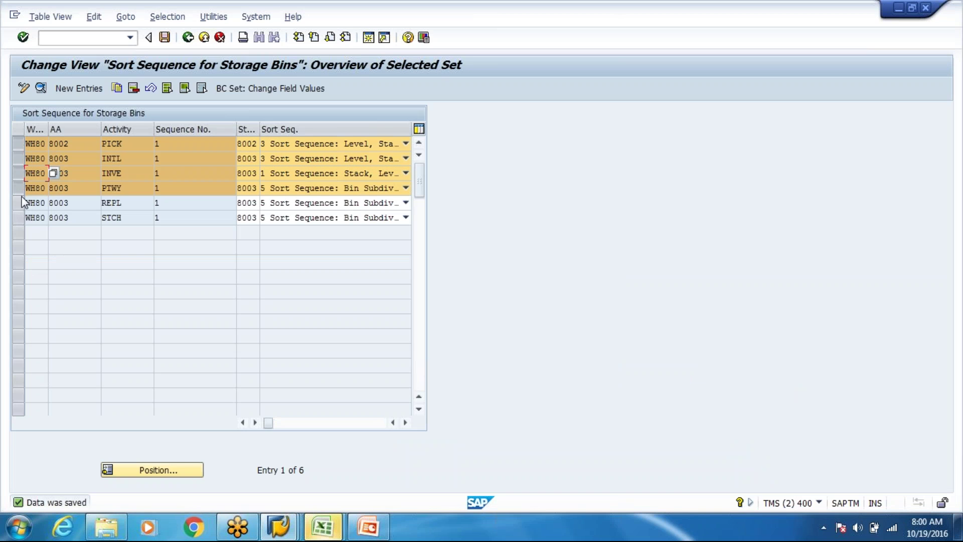
click(19, 203)
click(19, 217)
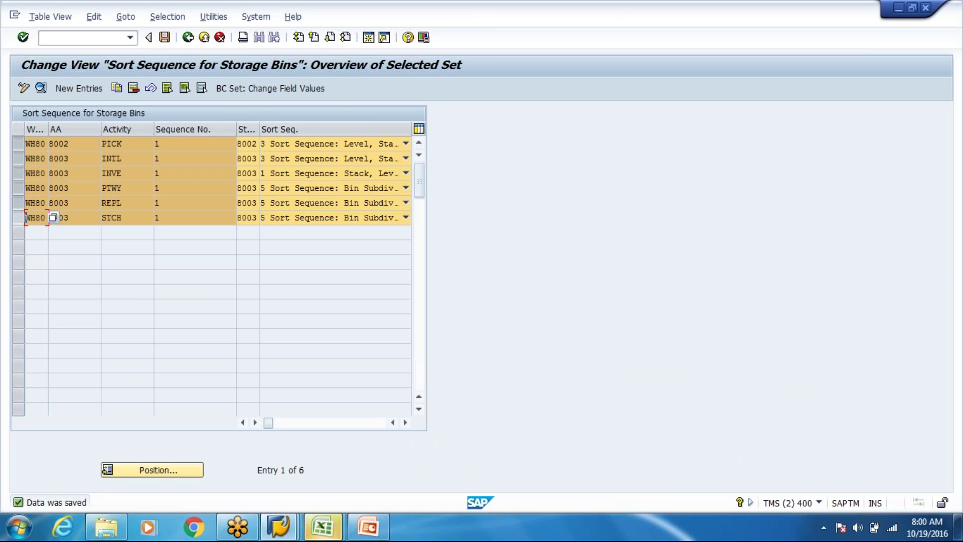
click(117, 89)
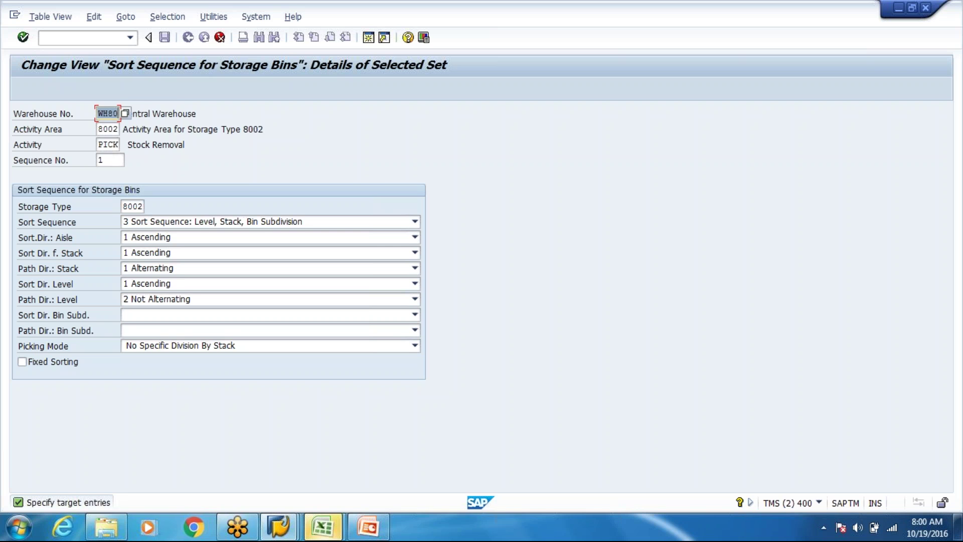
Set activity area and storage type to 8004 on the first two copied entries.
click(107, 129)
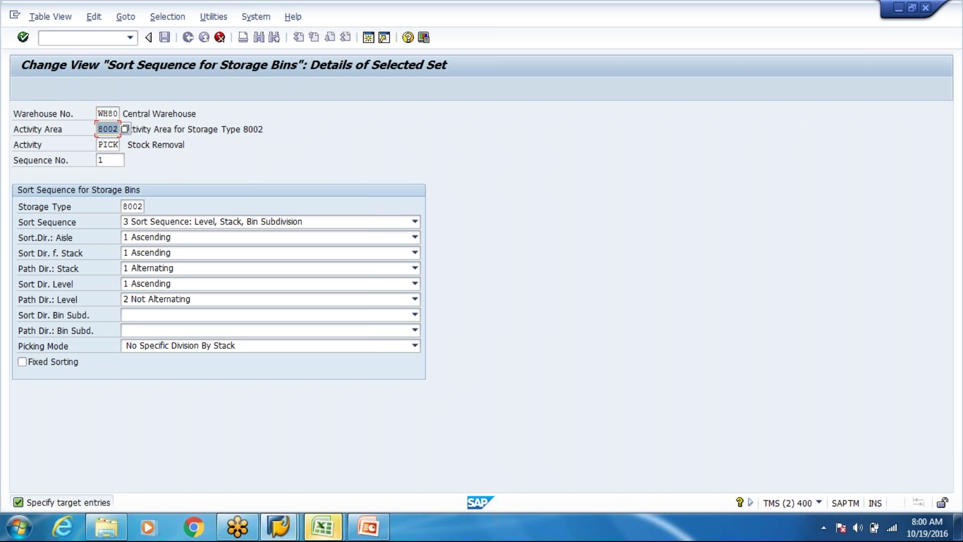
key(BackSpace)
key(Down)
key(Down)
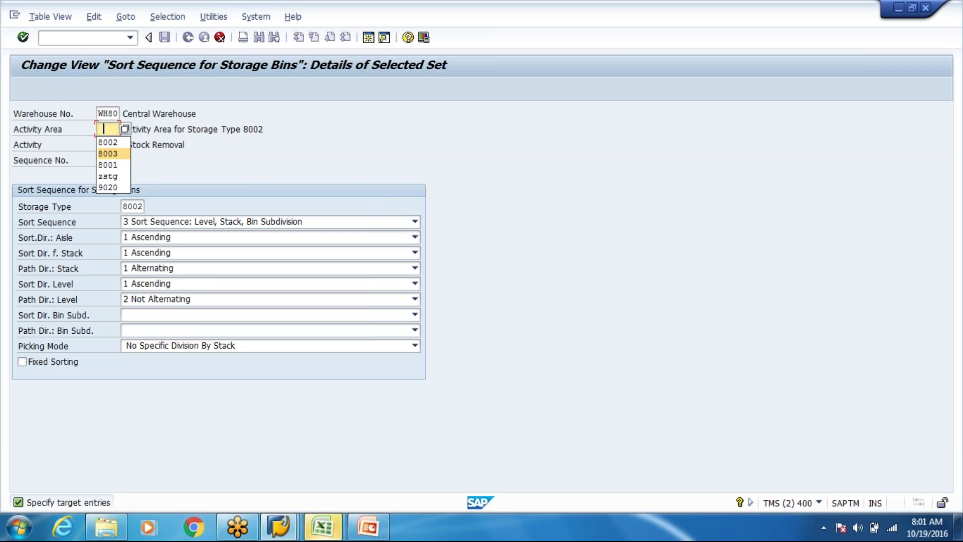
text(8004)
key(Tab)
key(Tab)
key(Tab)
text(8004)
key(Return)
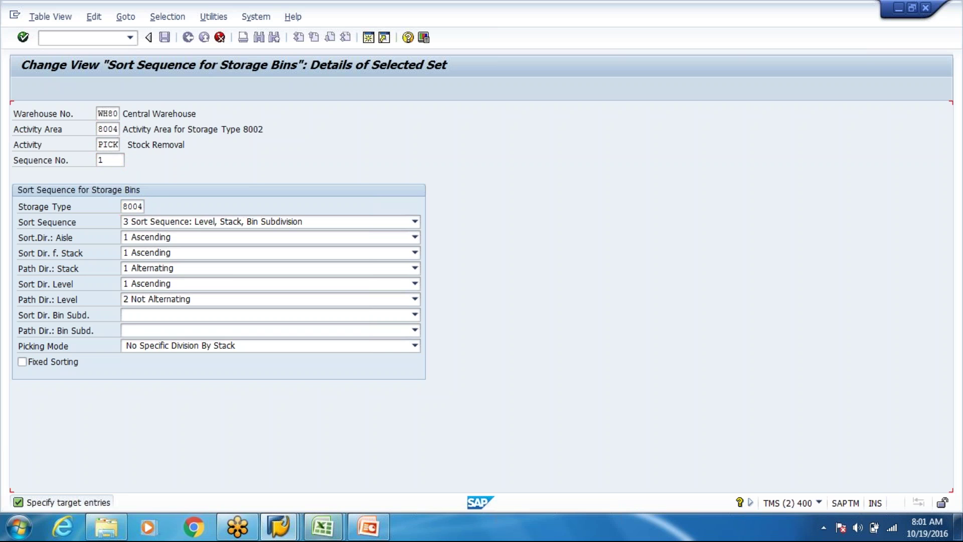
key(Tab)
key(BackSpace)
key(Down)
key(Tab)
Set activity area and storage type to 8004 on the INVE entry and the following entry.
key(Tab)
key(Tab)
key(BackSpace)
key(Down)
key(Return)
key(Tab)
key(BackSpace)
key(Down)
key(Down)
key(Tab)
key(Tab)
key(Tab)
key(BackSpace)
key(Down)
key(Return)
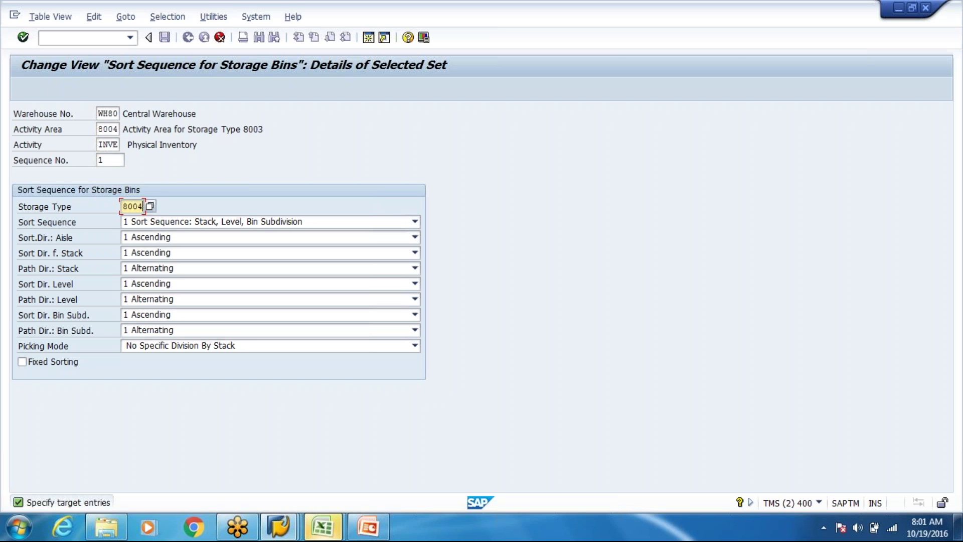
key(Tab)
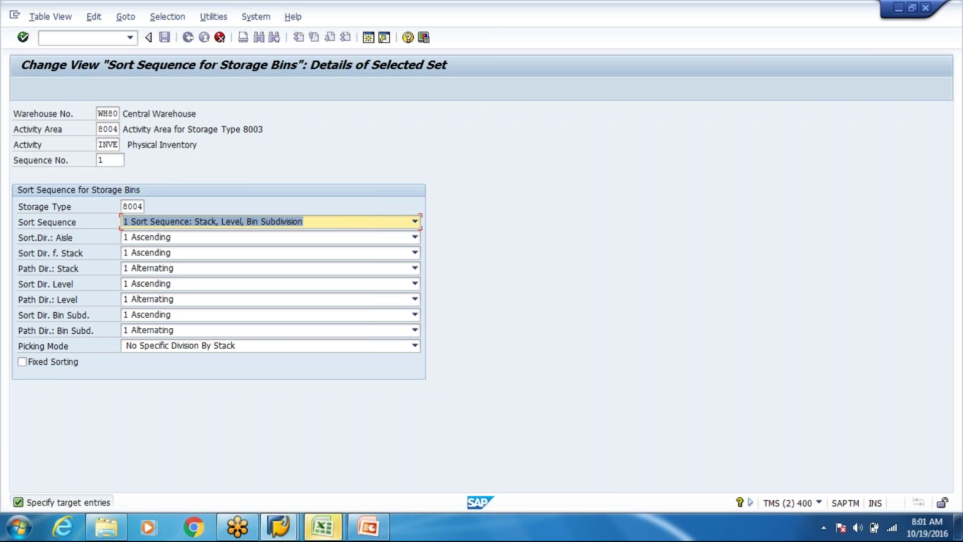
key(Tab)
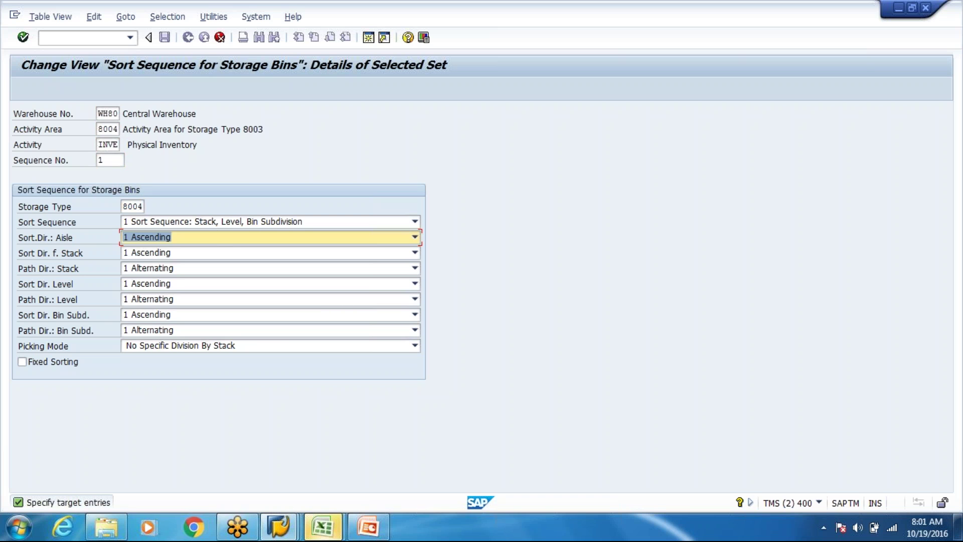
click(108, 129)
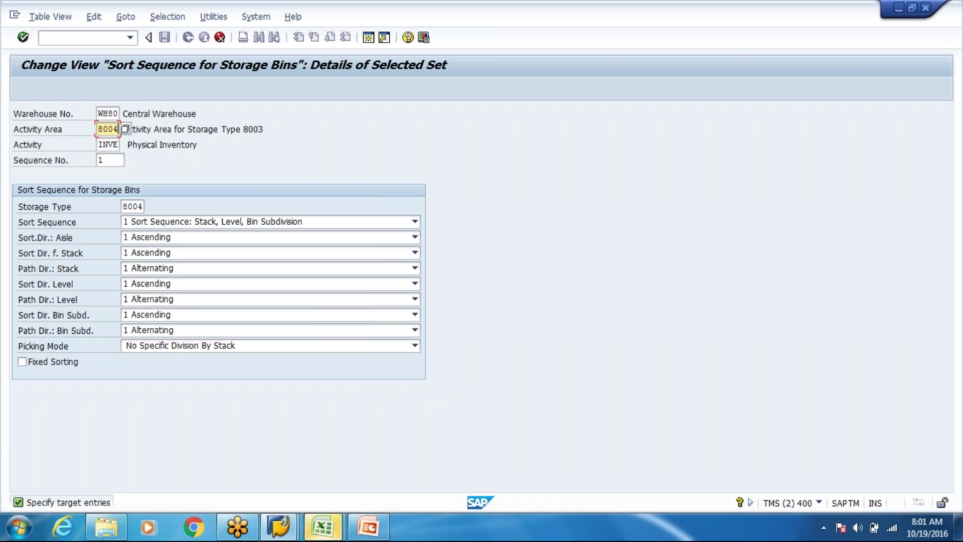
key(F7)
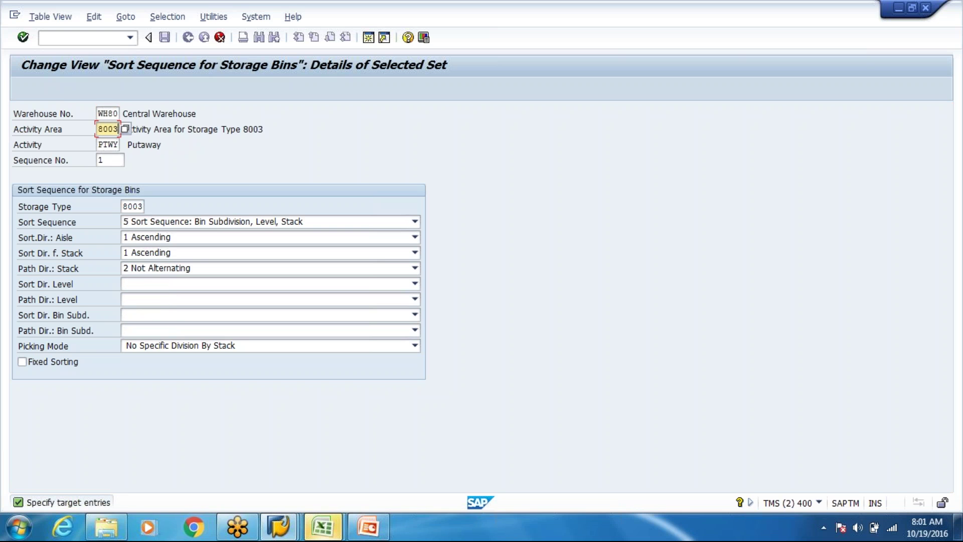
key(BackSpace)
key(Down)
key(Return)
key(Tab)
key(Tab)
Set the REPL and STCH entries to activity area and storage type 8004, completing the copy.
key(Tab)
key(Delete)
key(Down)
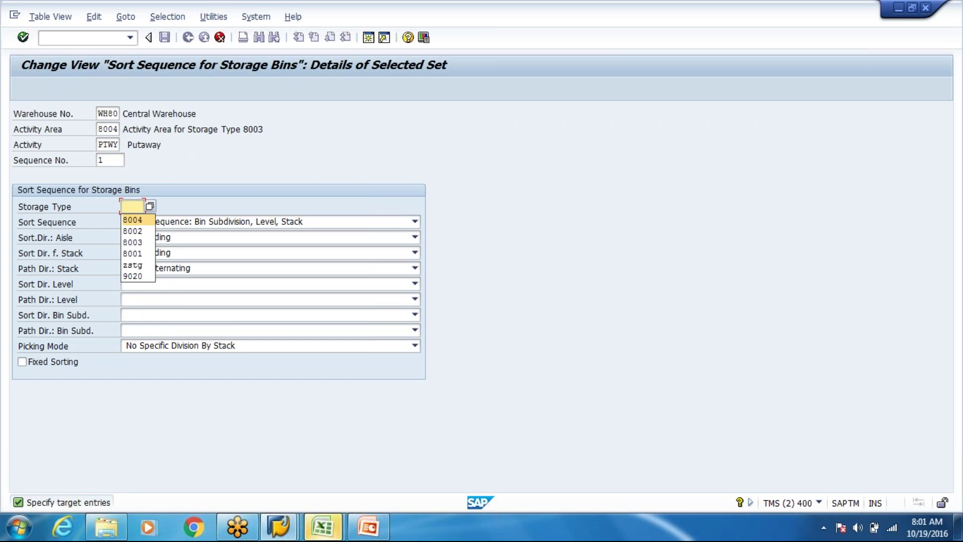
key(Return)
key(Return)
key(Down)
key(Escape)
key(Tab)
key(Tab)
key(Tab)
key(Down)
key(Escape)
key(Return)
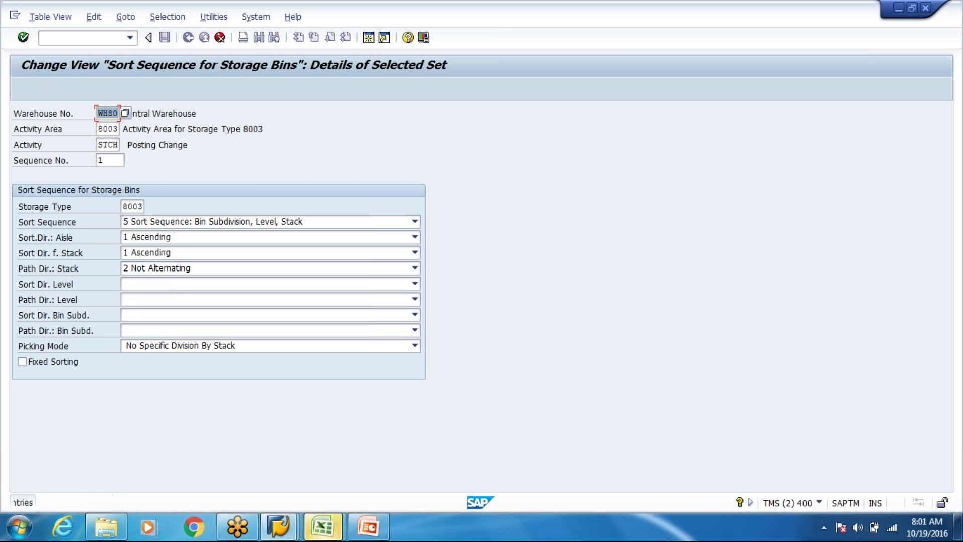
key(Tab)
key(Delete)
key(Down)
key(Return)
key(Tab)
key(Tab)
key(Tab)
key(Down)
key(Return)
key(Return)
key(Return)
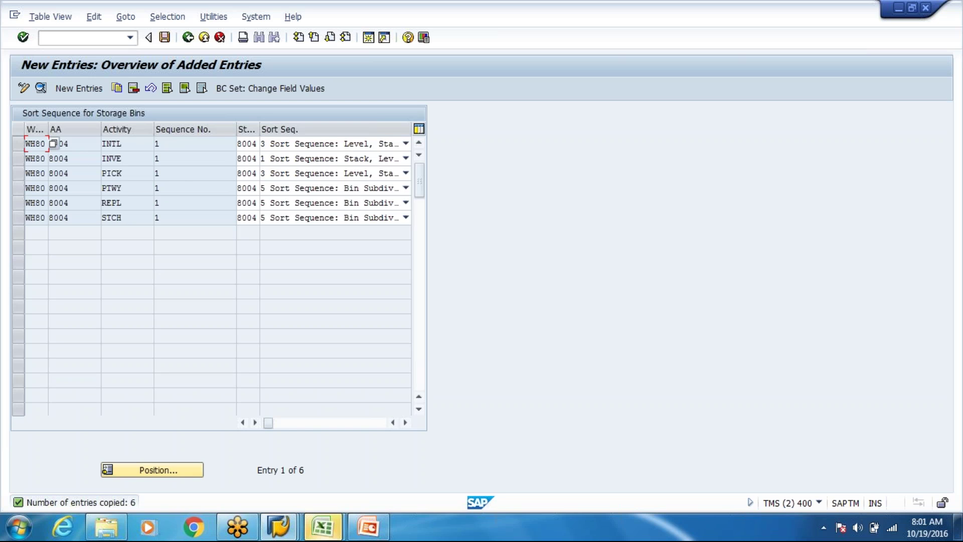
Select all six copied 8004 entries and copy them as new entries.
click(178, 173)
click(86, 174)
drag(19, 145, 17, 220)
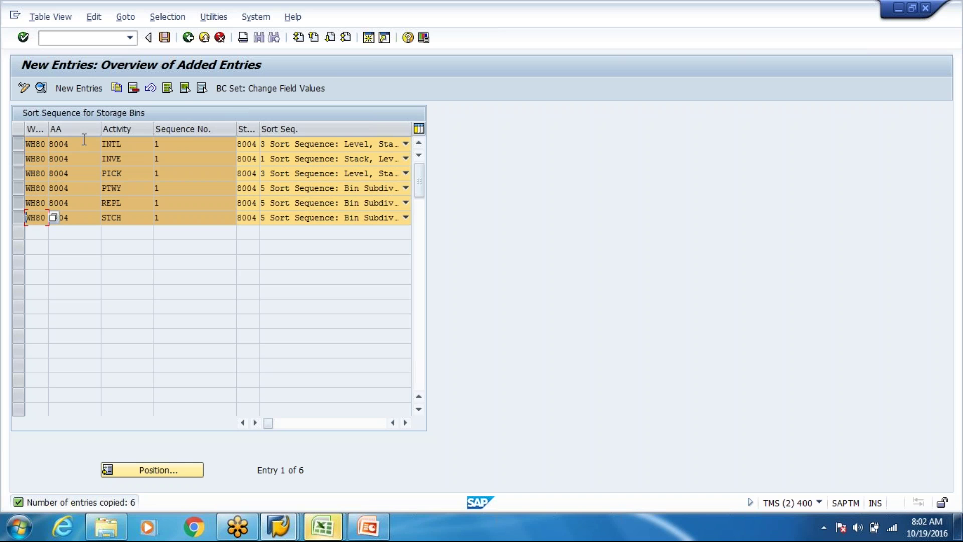
click(116, 88)
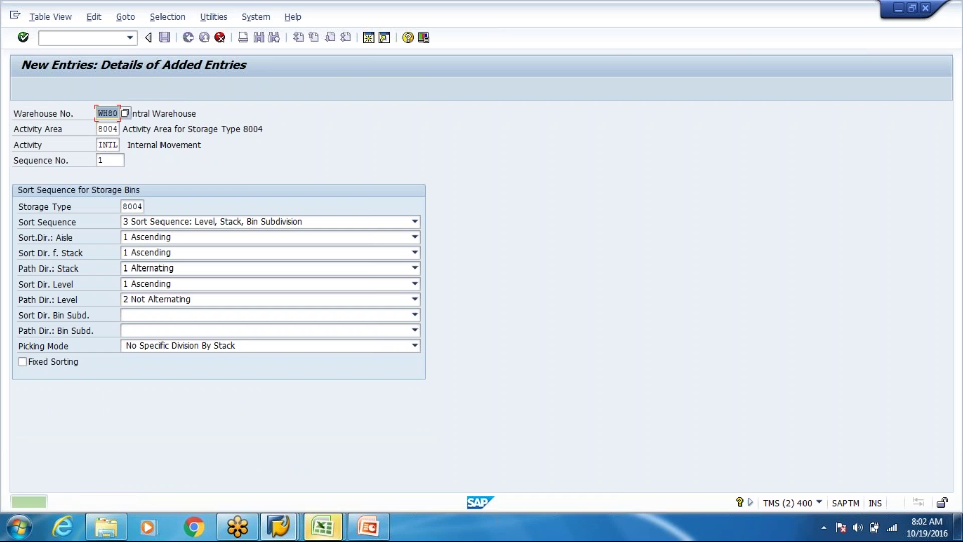
Set activity area and storage type to 8005 on the first copied entries through INVE.
key(Tab)
text(8005)
key(Tab)
key(Tab)
key(Tab)
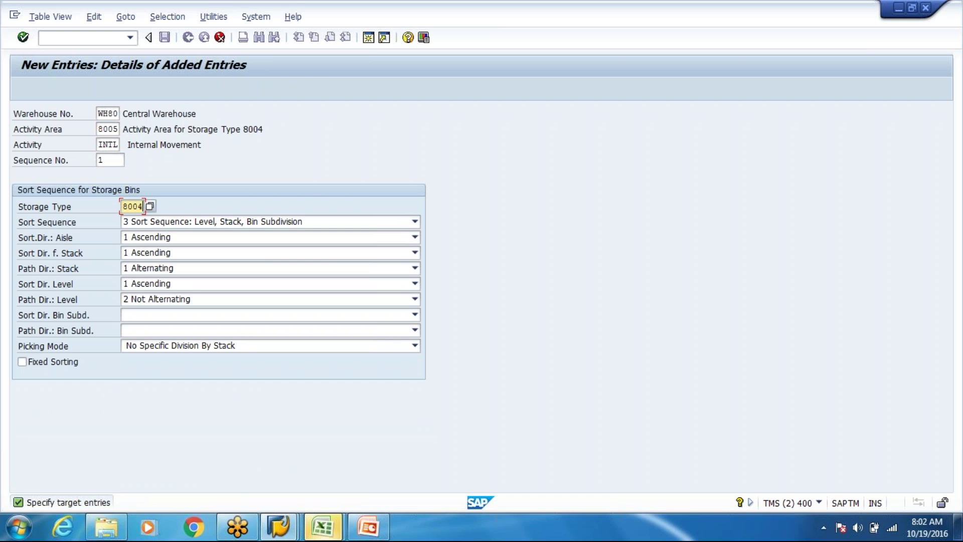
key(BackSpace)
text(5)
key(Return)
key(Tab)
key(Tab)
key(BackSpace)
text(5)
key(Return)
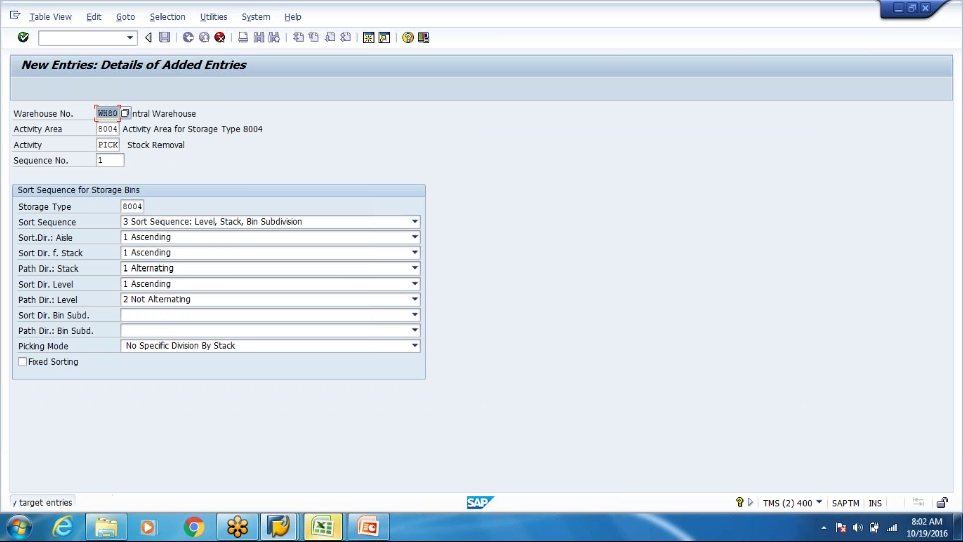
Set activity area and storage type to 8005 on the PICK and PTWY entries.
key(BackSpace)
text(5)
key(Tab)
key(Tab)
key(Tab)
key(BackSpace)
text(8004)
key(Return)
text(8005)
key(Tab)
key(Tab)
key(Tab)
text(8005)
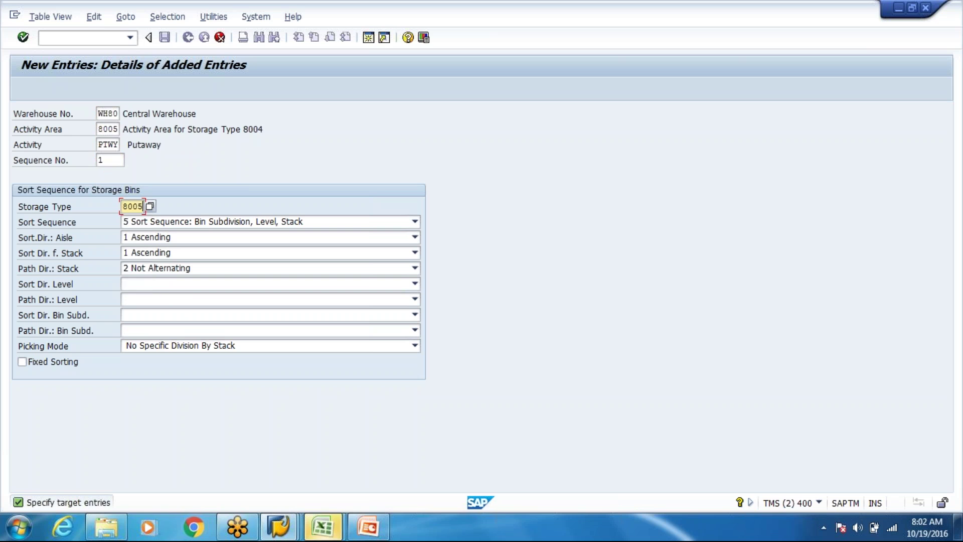
key(Return)
Set the REPL and STCH entries to activity area and storage type 8005.
key(Tab)
key(BackSpace)
text(8005)
key(Tab)
key(Tab)
key(Tab)
key(BackSpace)
text(8005)
key(Return)
key(Tab)
key(BackSpace)
text(8005)
key(Tab)
key(Tab)
key(Tab)
key(BackSpace)
text(8005)
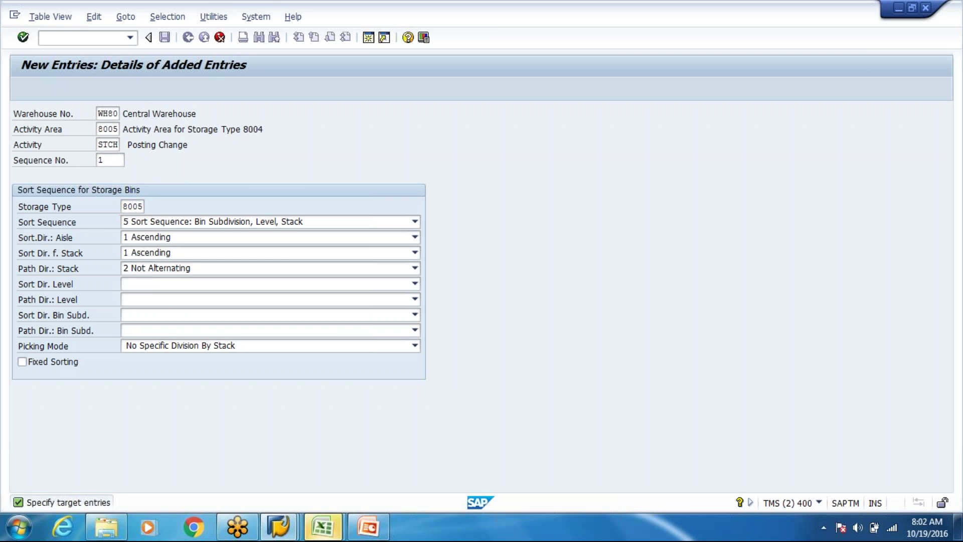
key(Return)
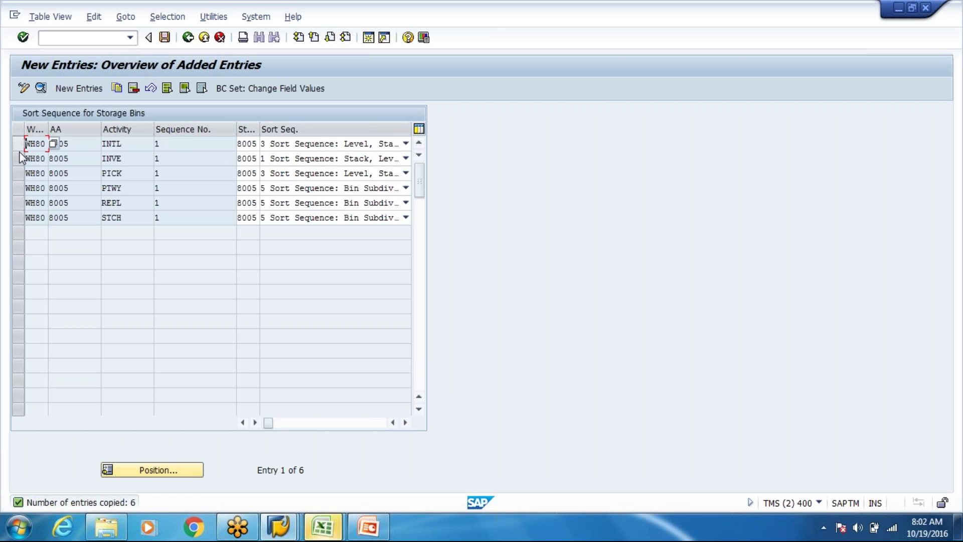
Copy the six 8005 entries as new ones and change the first copy's activity area to 8006.
drag(18, 150, 17, 219)
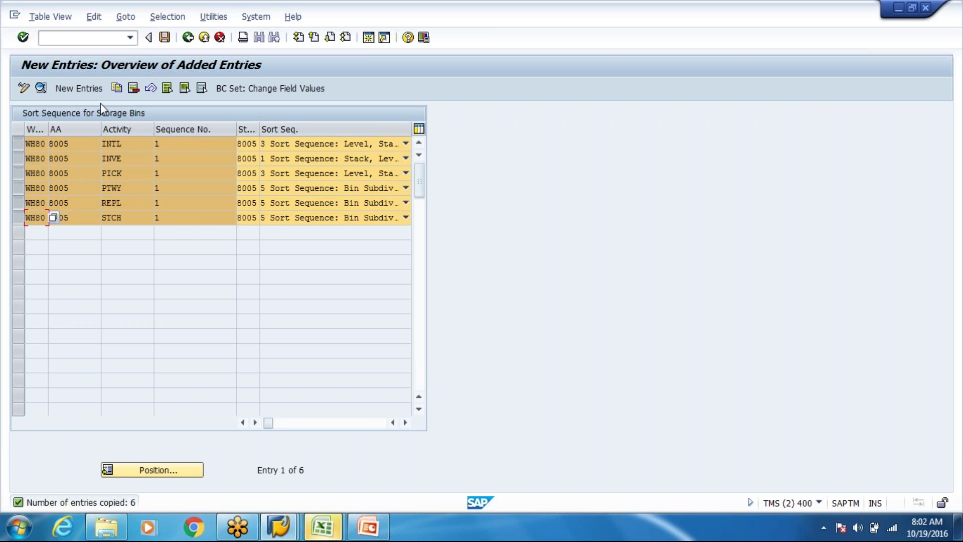
click(115, 90)
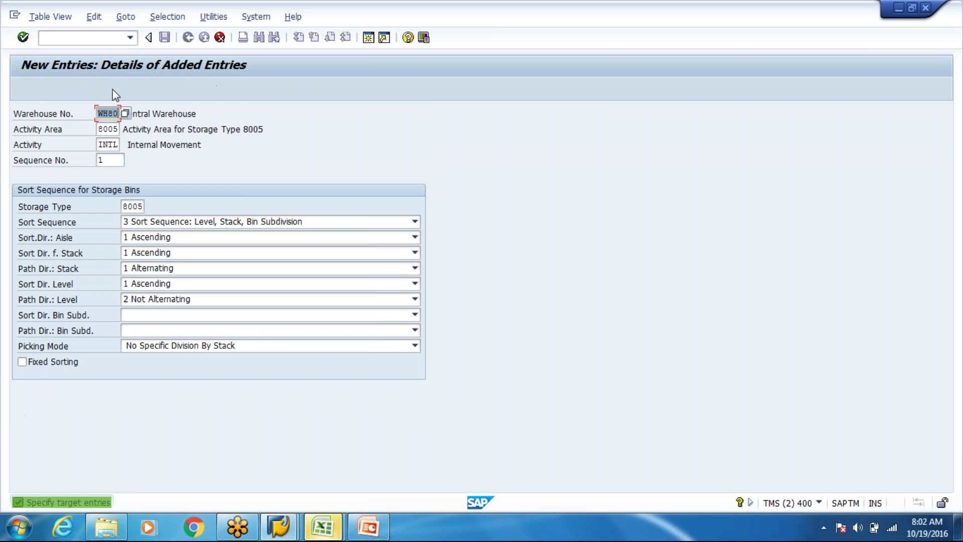
key(BackSpace)
key(Down)
key(Return)
key(BackSpace)
text(6)
key(Tab)
Set the first copy's storage type to 8006 and accept the entry.
key(Tab)
key(BackSpace)
key(Down)
key(Return)
key(BackSpace)
text(6)
key(Return)
key(Tab)
key(Return)
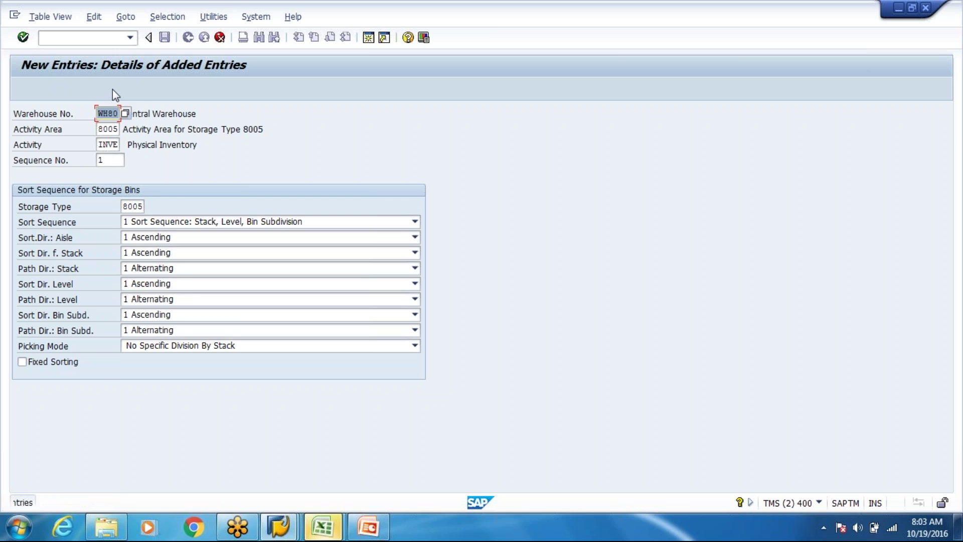
Change the INVE and PICK copies to activity area 8006 and storage type 8006.
key(Tab)
key(BackSpace)
key(Down)
key(Return)
key(Tab)
key(Tab)
key(Tab)
key(BackSpace)
key(Down)
key(Return)
key(Return)
Switch the REPL and PTWY copies to activity area 8006 and storage type 8006.
key(Tab)
key(BackSpace)
key(Down)
key(Return)
key(Tab)
key(Tab)
key(Tab)
key(BackSpace)
key(Down)
key(Return)
key(Return)
Finish the remaining copied entries with activity area 8006 and storage type 8006.
key(Tab)
key(BackSpace)
key(Down)
key(Return)
key(Tab)
key(Tab)
key(Tab)
key(BackSpace)
key(Down)
key(Return)
key(Return)
key(Tab)
key(BackSpace)
key(Down)
key(Return)
key(Tab)
key(Tab)
key(Tab)
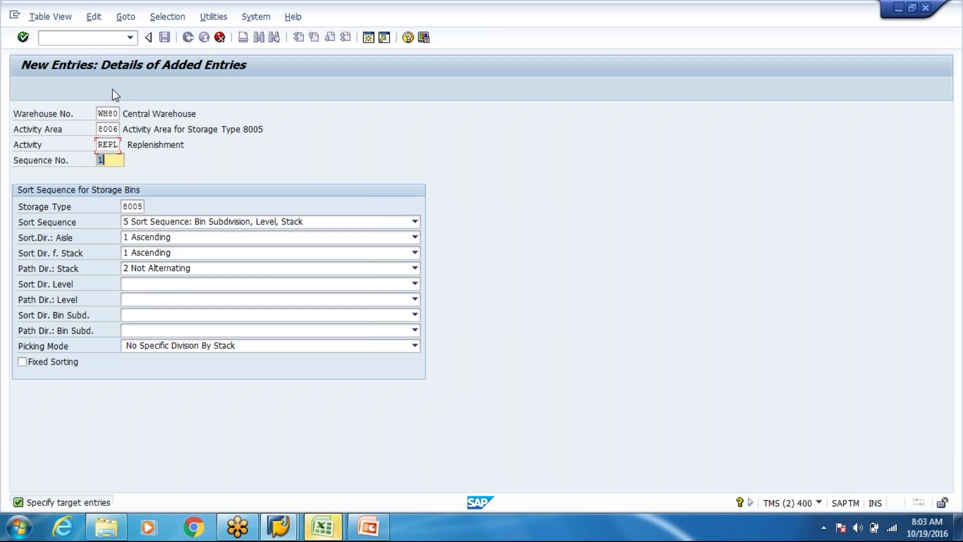
key(BackSpace)
key(Down)
key(Return)
key(Return)
key(Return)
key(Tab)
key(BackSpace)
key(Down)
key(Return)
key(Tab)
key(Tab)
key(Tab)
key(BackSpace)
key(Down)
key(Return)
key(Return)
key(Return)
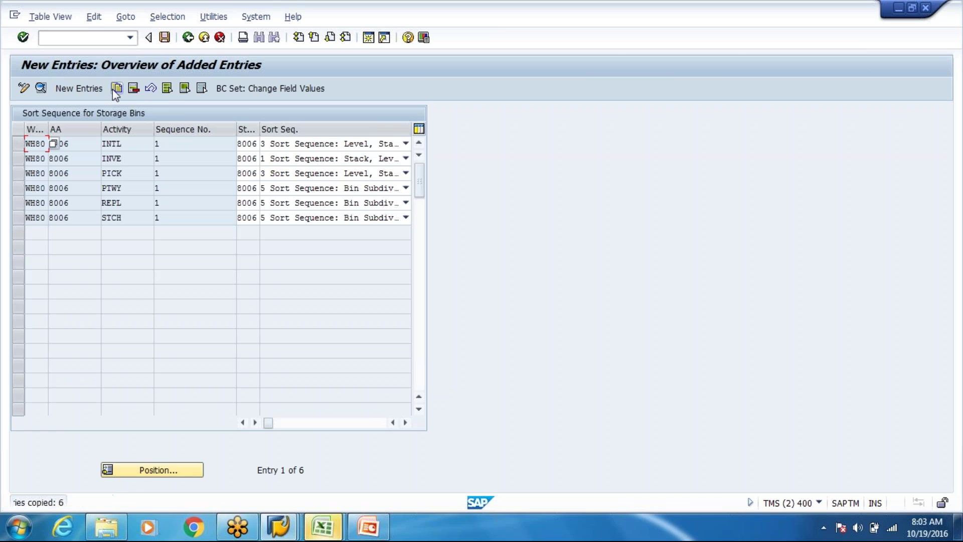
Save the new 8006 sort-sequence entries with Ctrl+S.
key(ctrl+s)
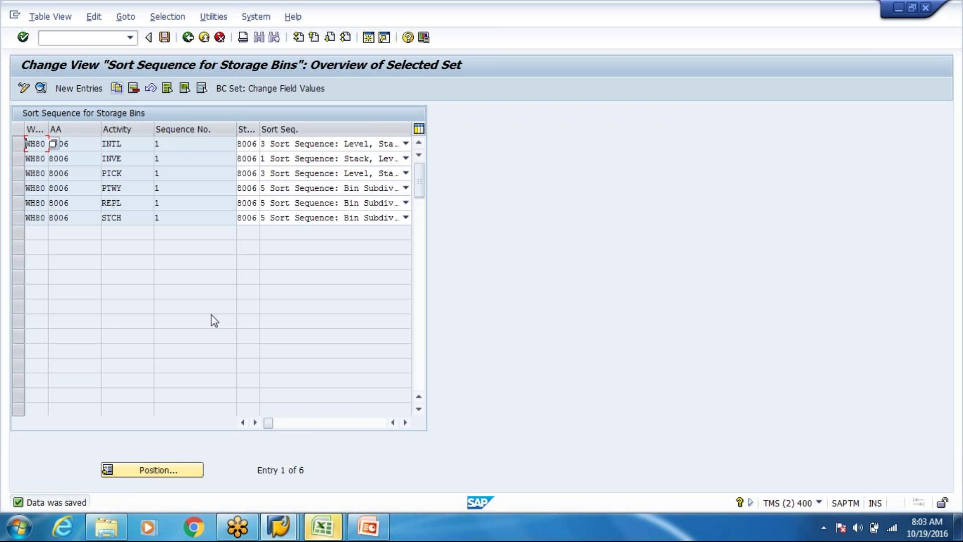
click(238, 528)
click(769, 80)
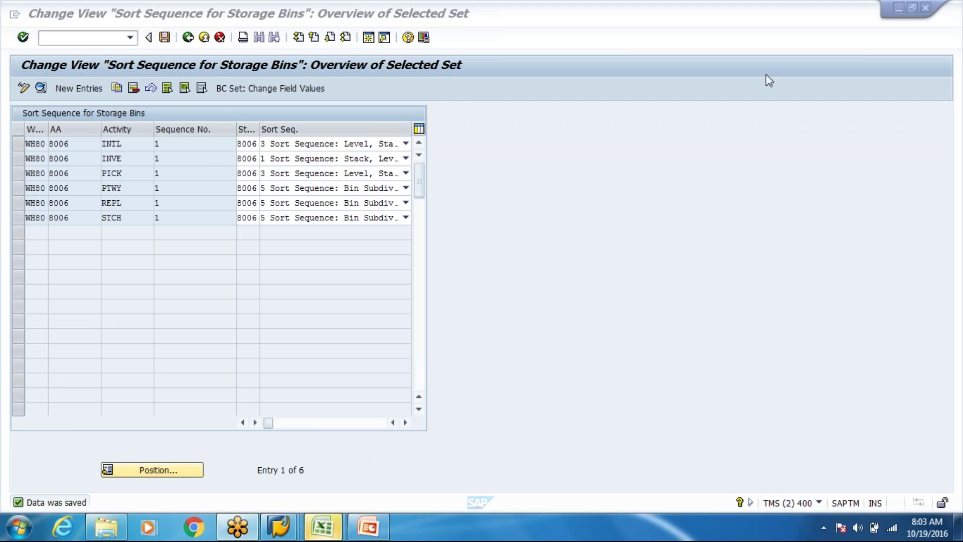